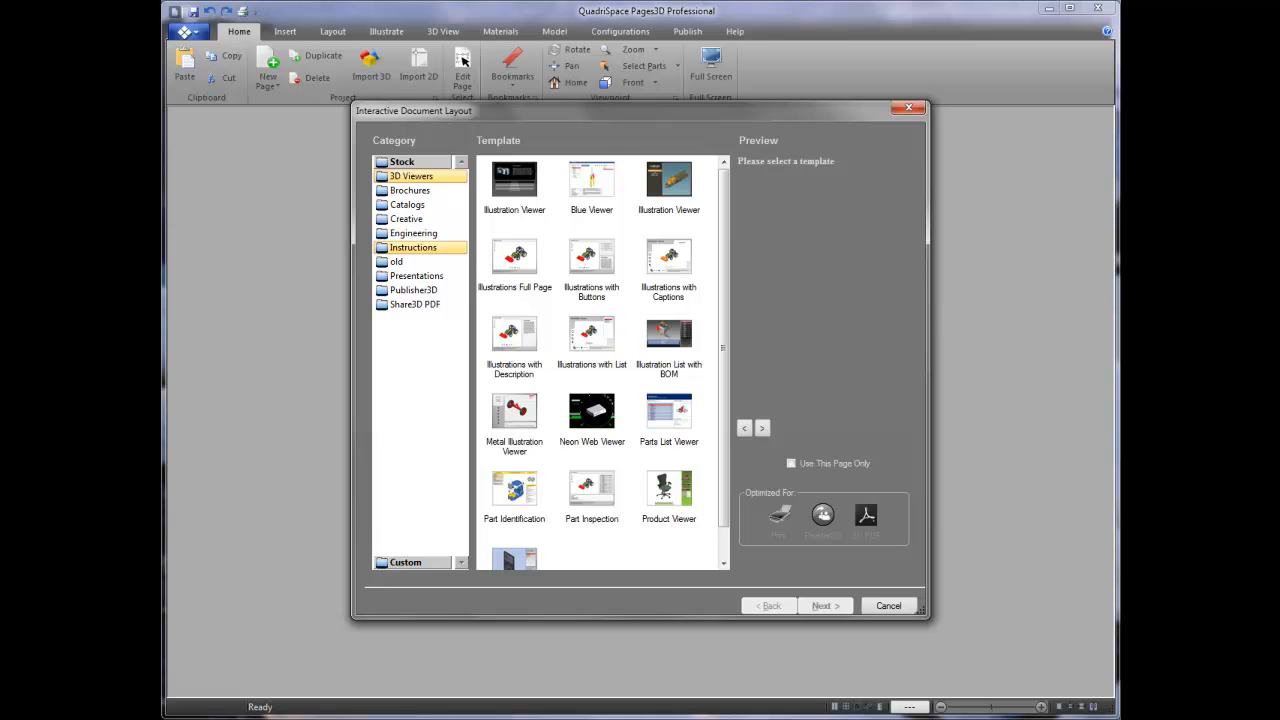
Choose the Interactive Assembly template from the stock Instructions category, previewing its page layouts before accepting it
left_click(414, 248)
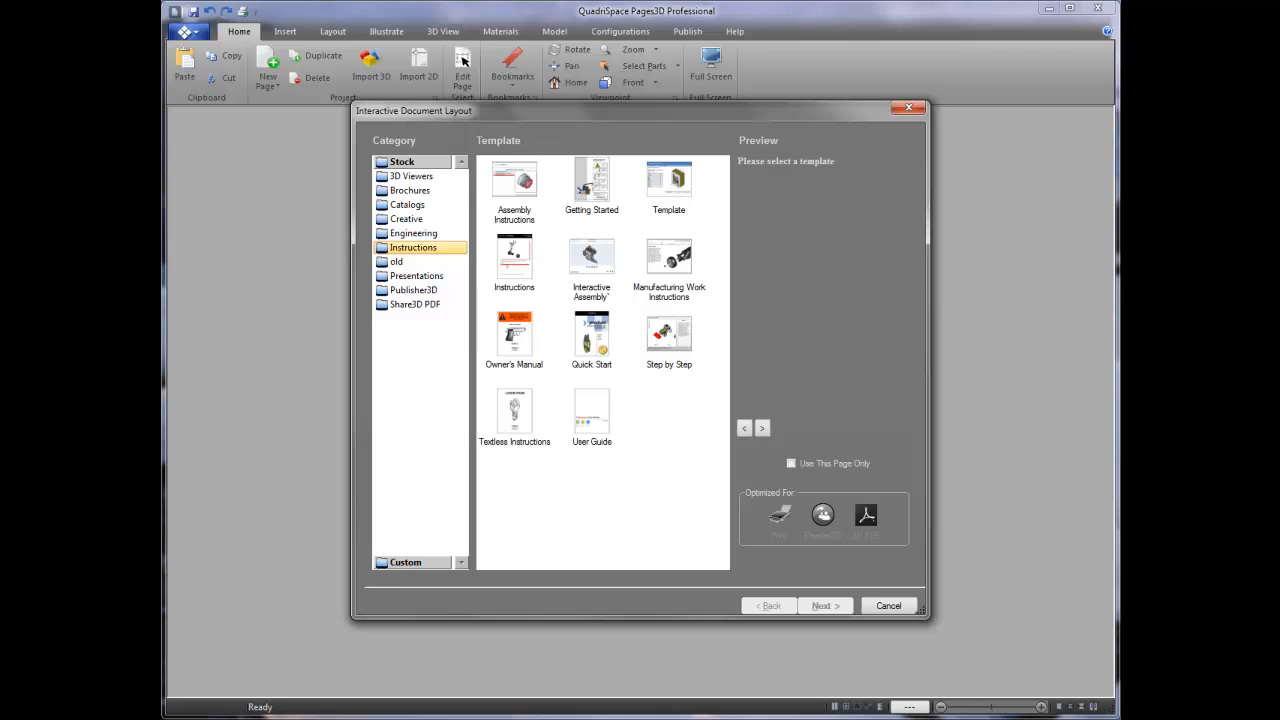
left_click(591, 258)
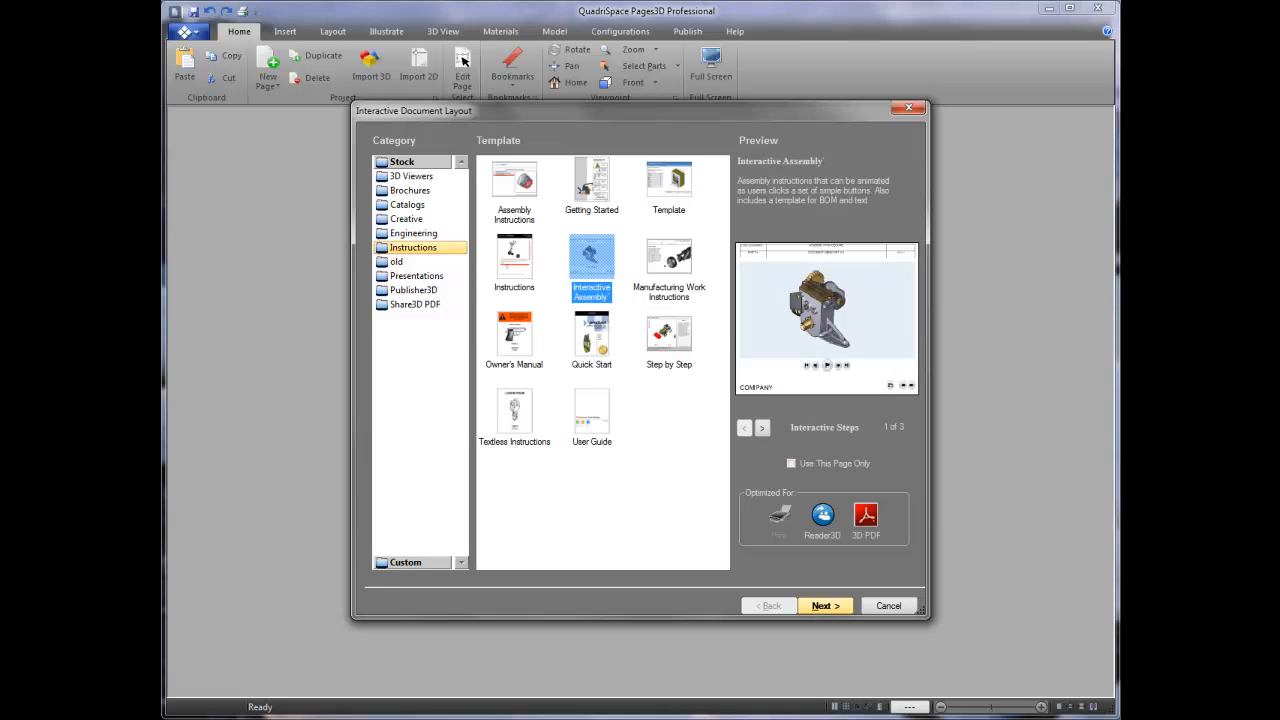
left_click(762, 427)
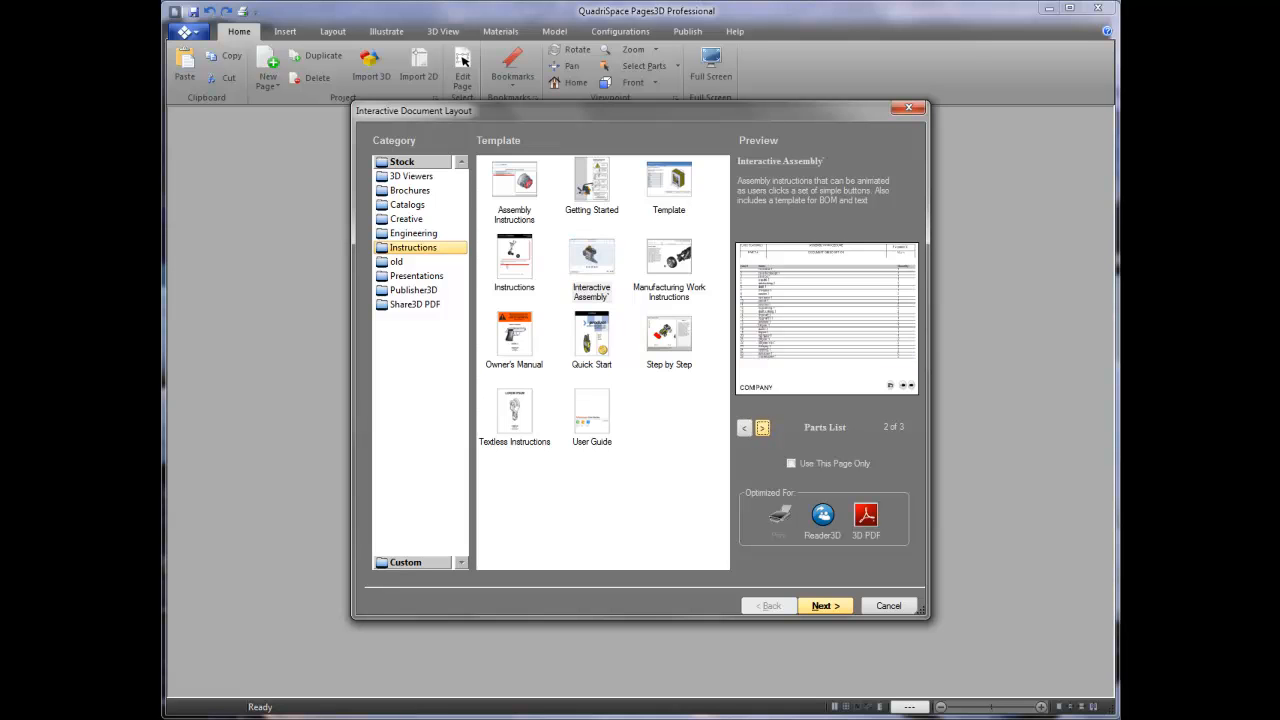
left_click(762, 428)
left_click(744, 428)
left_click(744, 428)
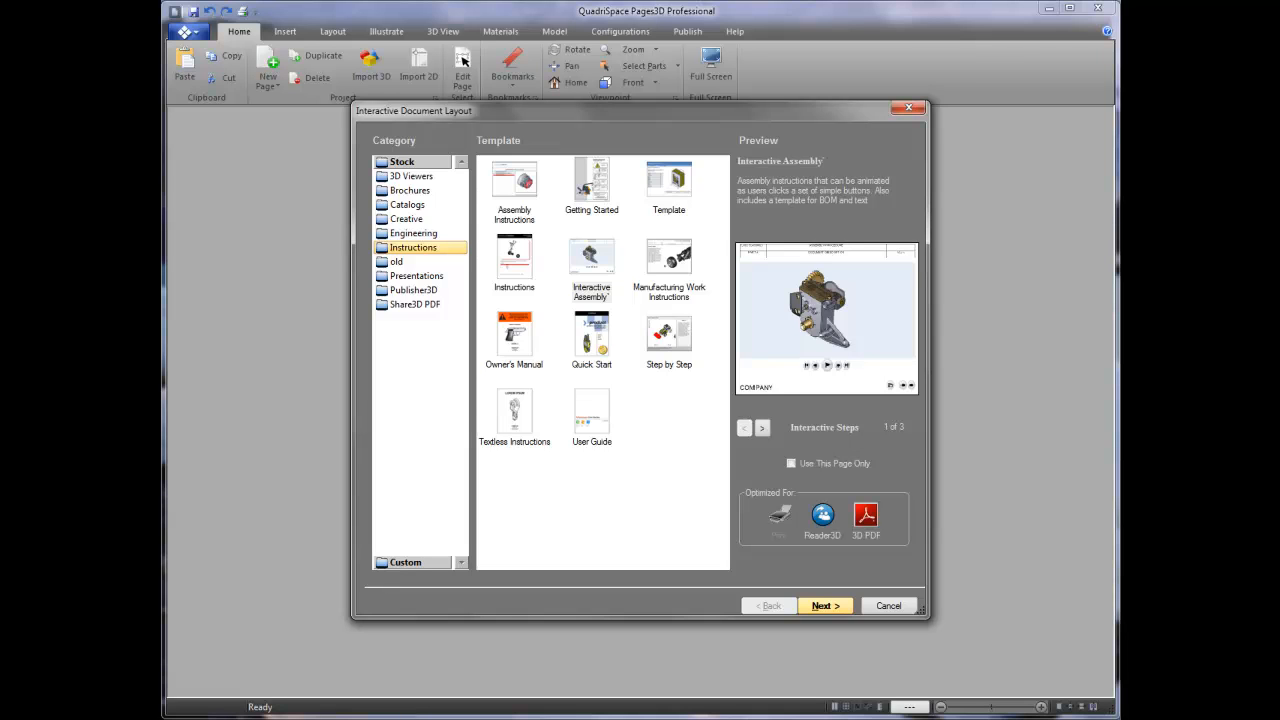
left_click(592, 260)
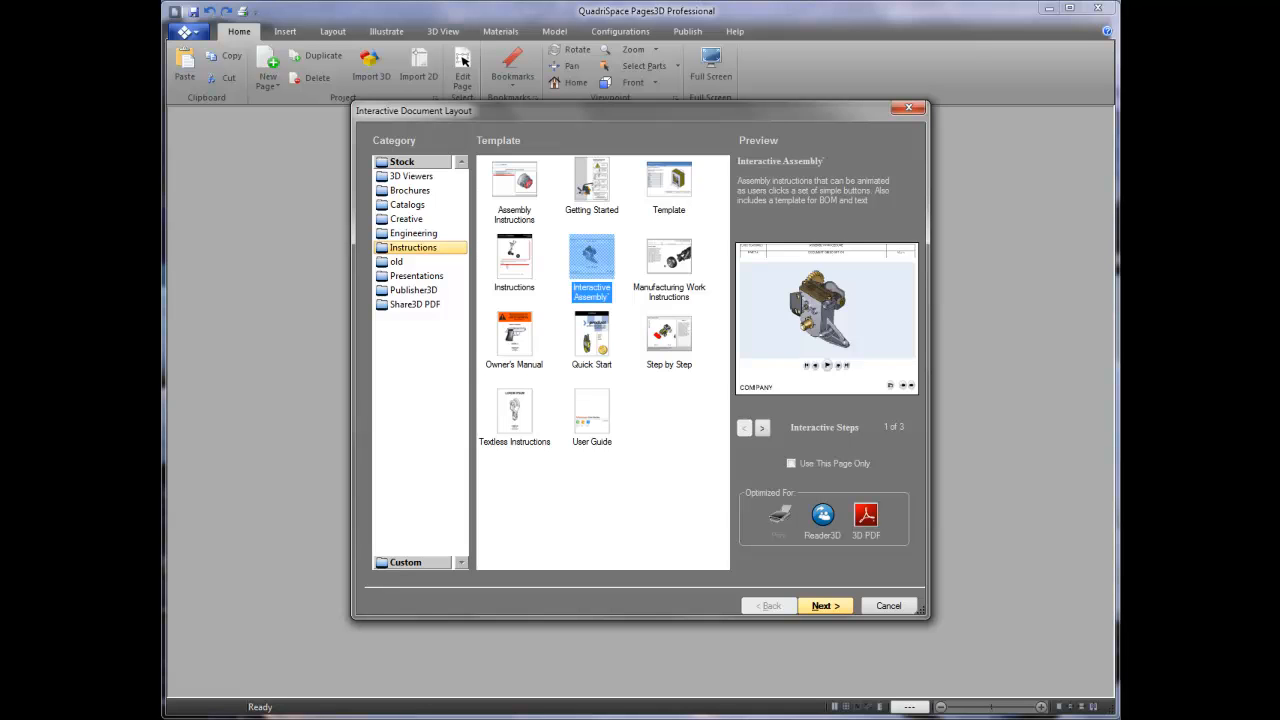
left_click(825, 606)
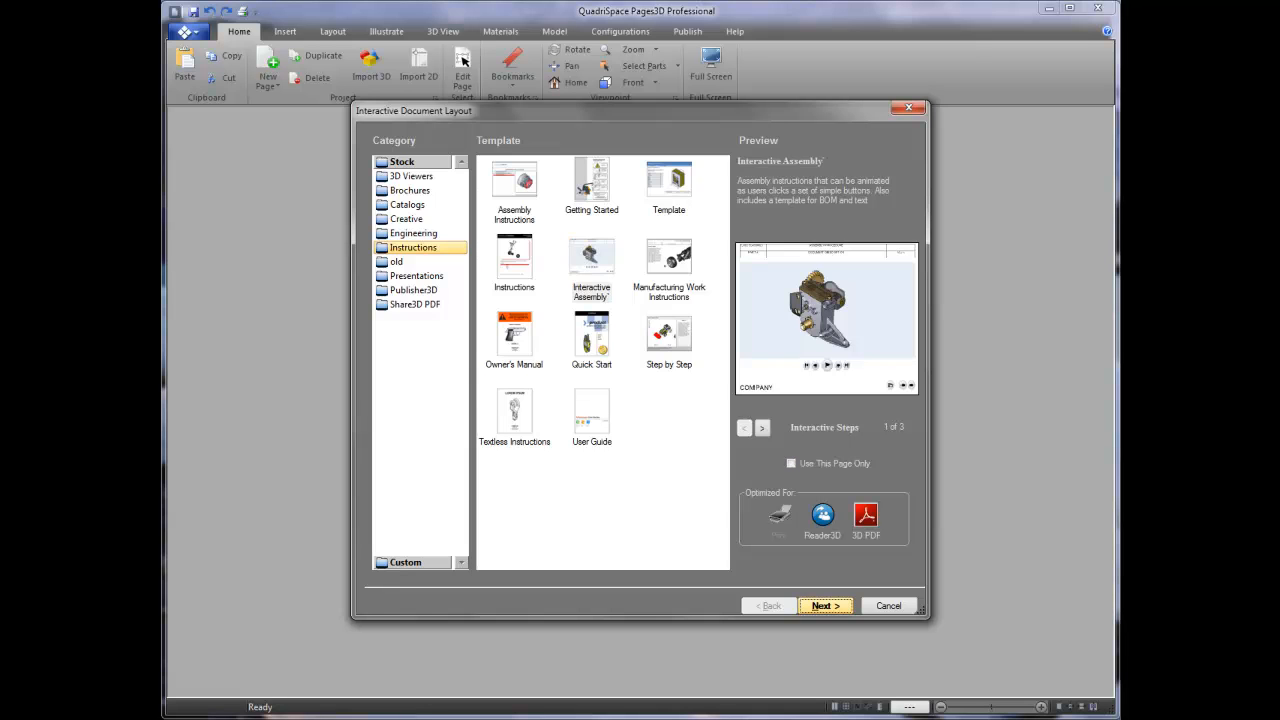
Import gripper2.dwf from the Webinar-Work Instructions folder on the desktop as the starting 3D model and create the document
left_click(592, 180)
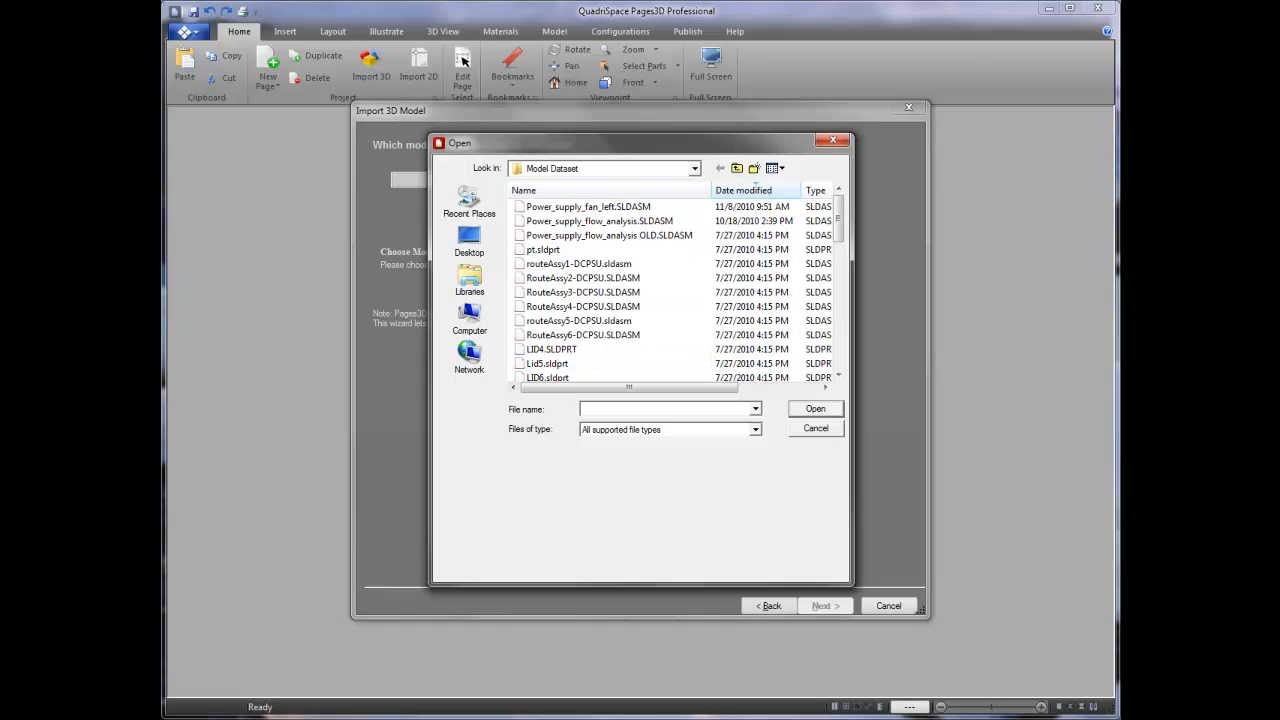
left_click(737, 168)
left_click(737, 168)
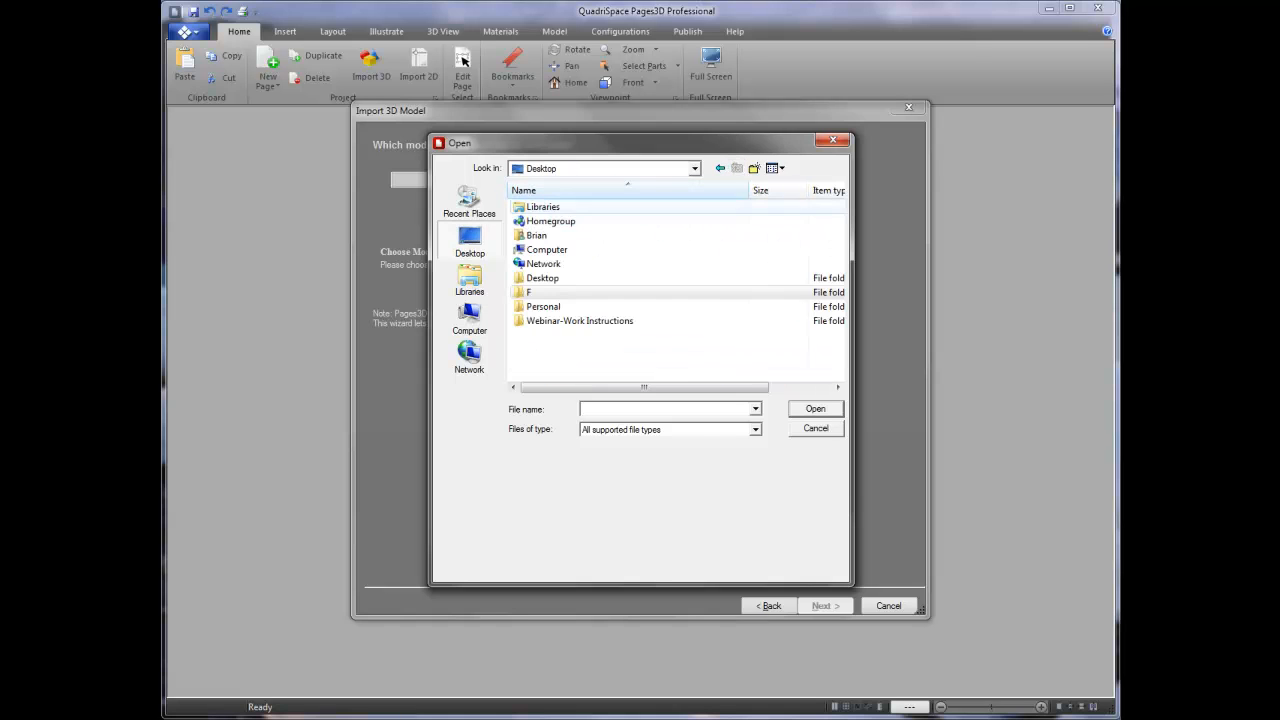
double_click(587, 320)
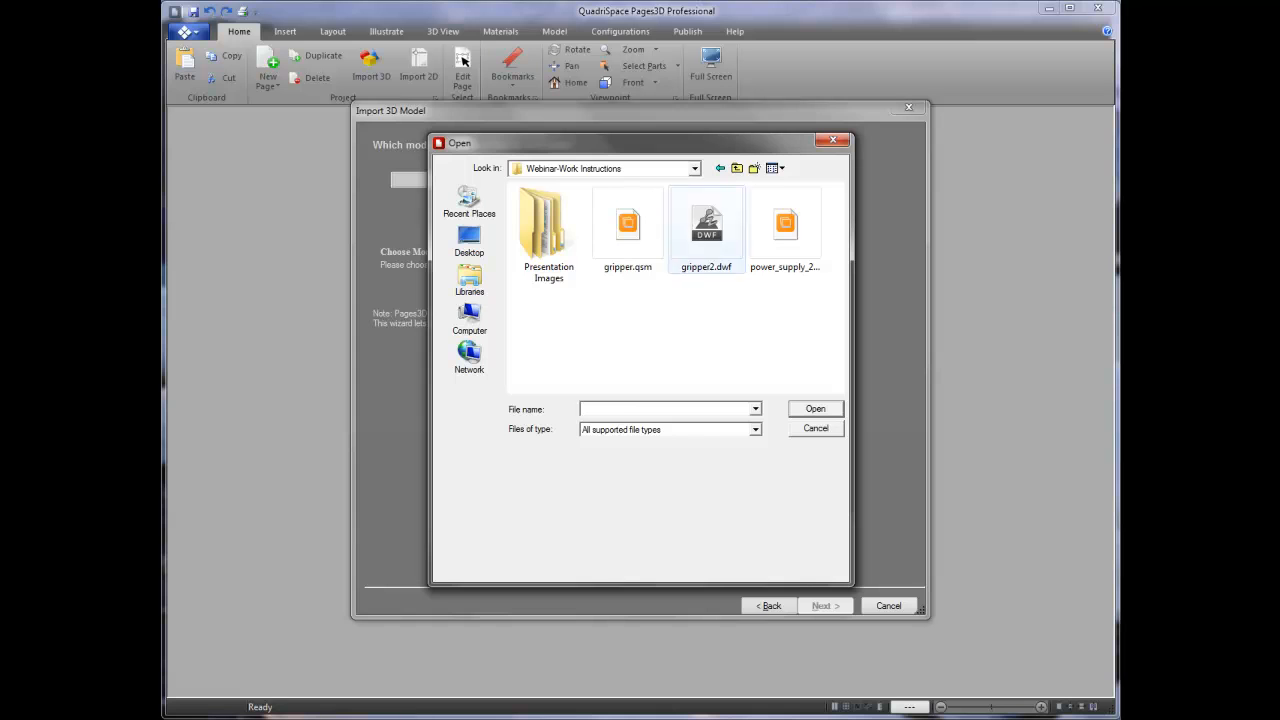
left_click(707, 230)
left_click(755, 429)
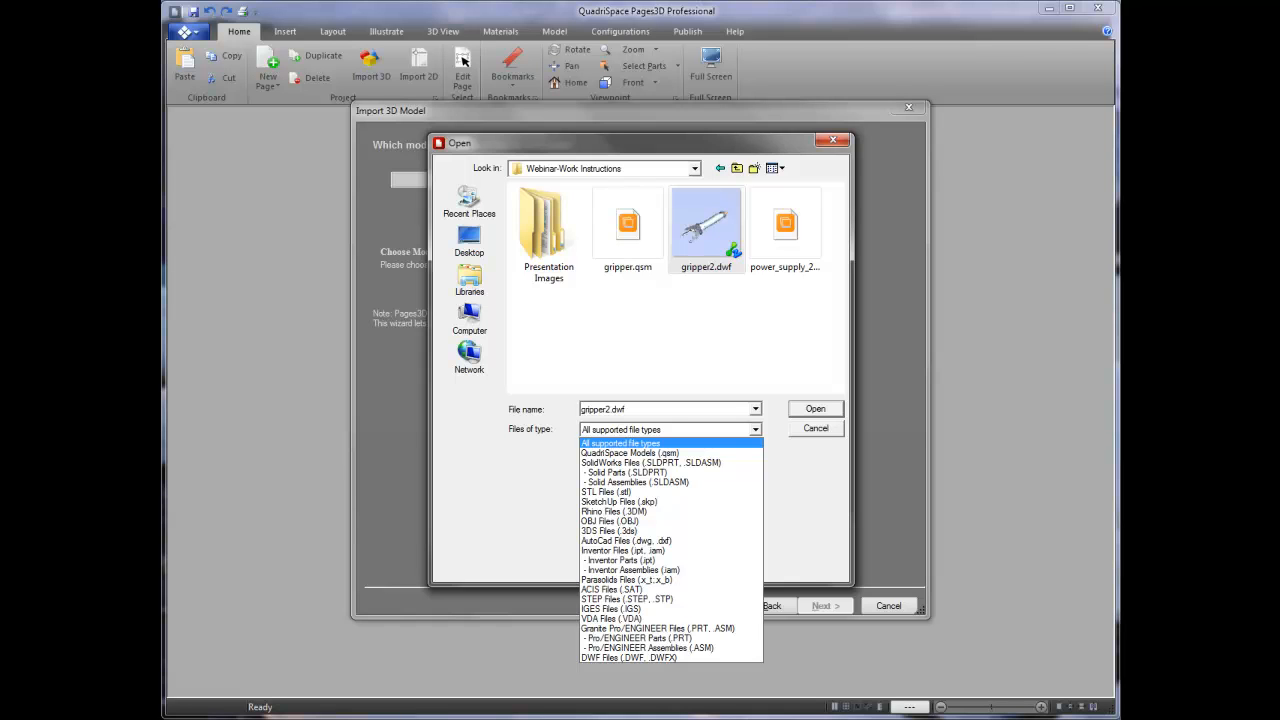
left_click(755, 430)
left_click(815, 409)
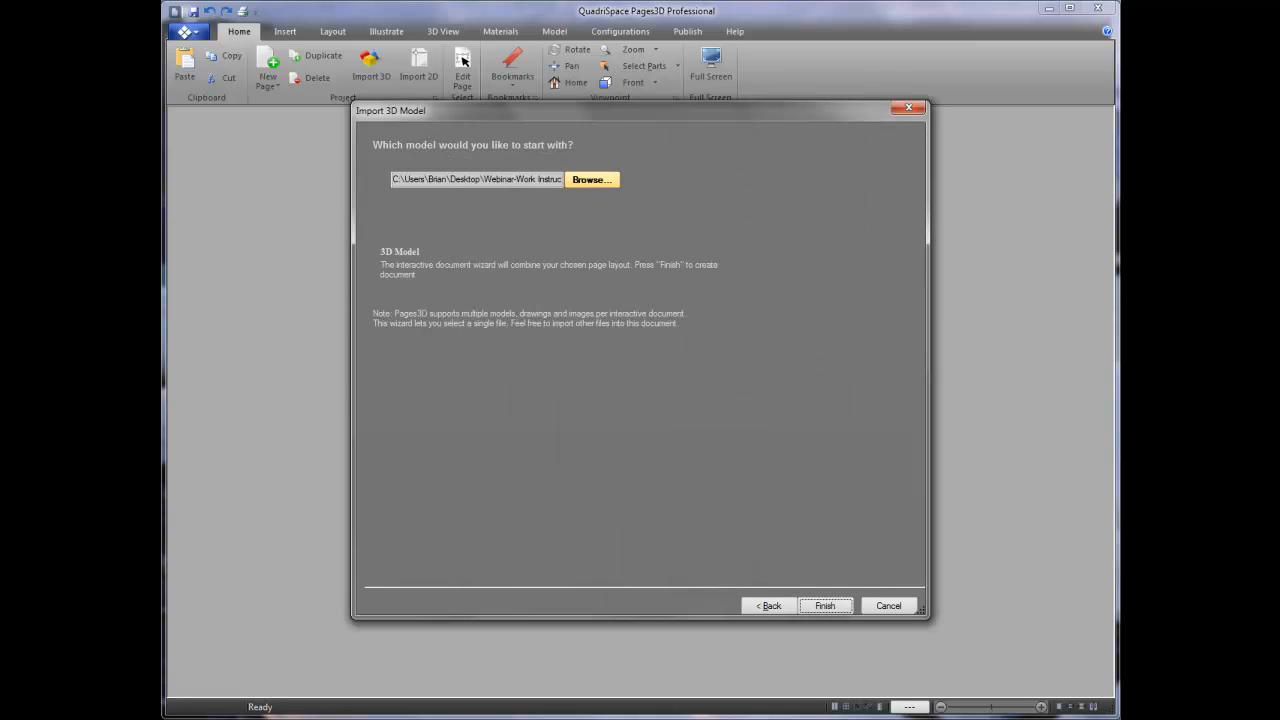
key("Return")
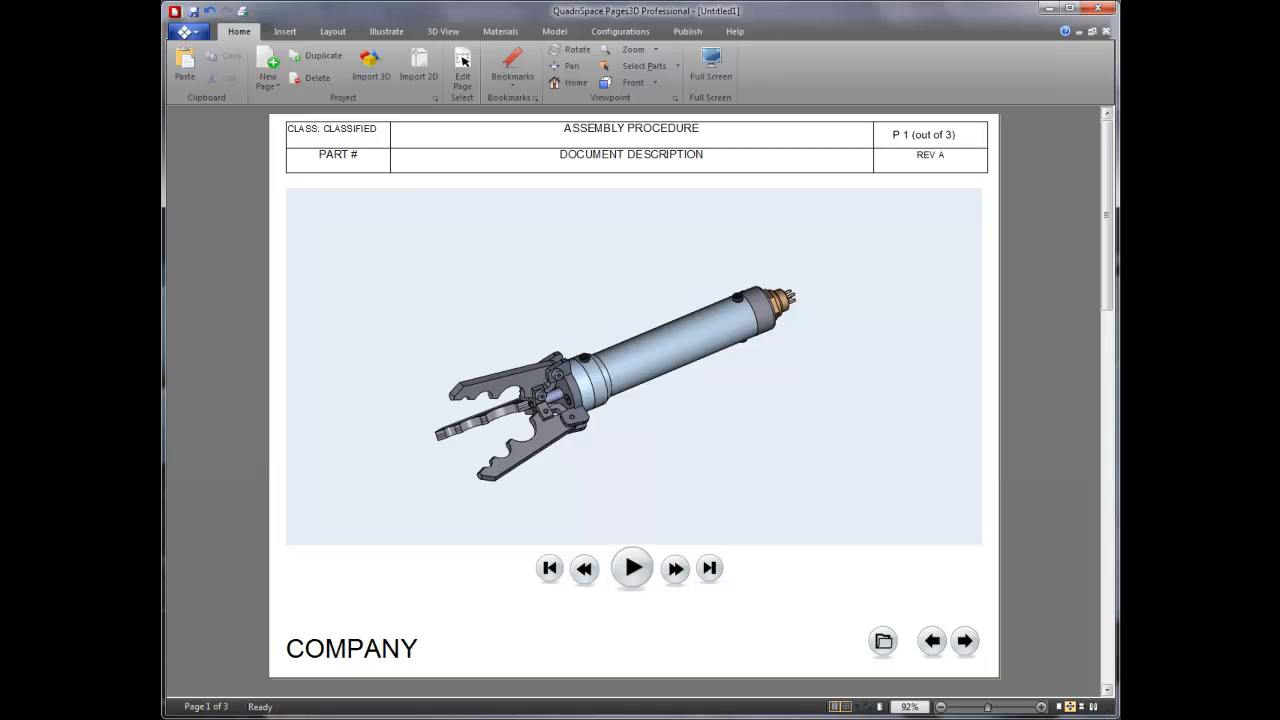
Look through the document's pages, open the master page for editing and cut the COMPANY text box from its footer
scroll(634, 396, "down", 1)
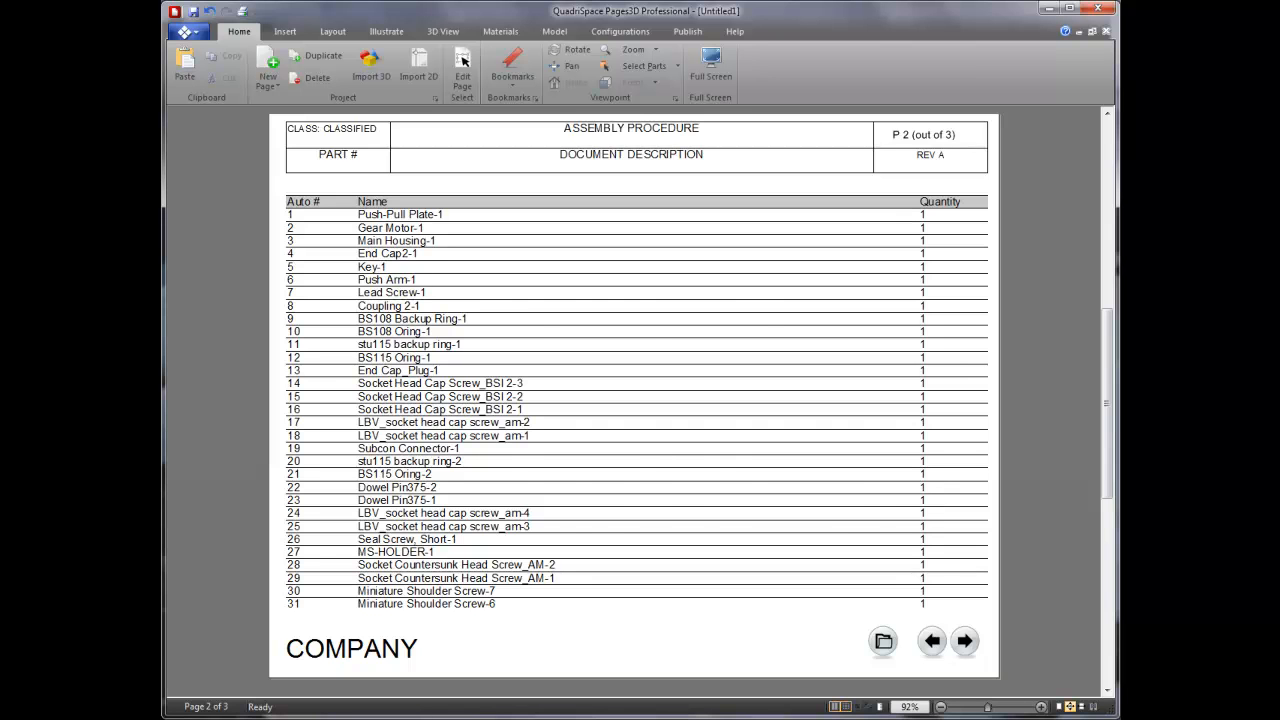
left_click(1107, 600)
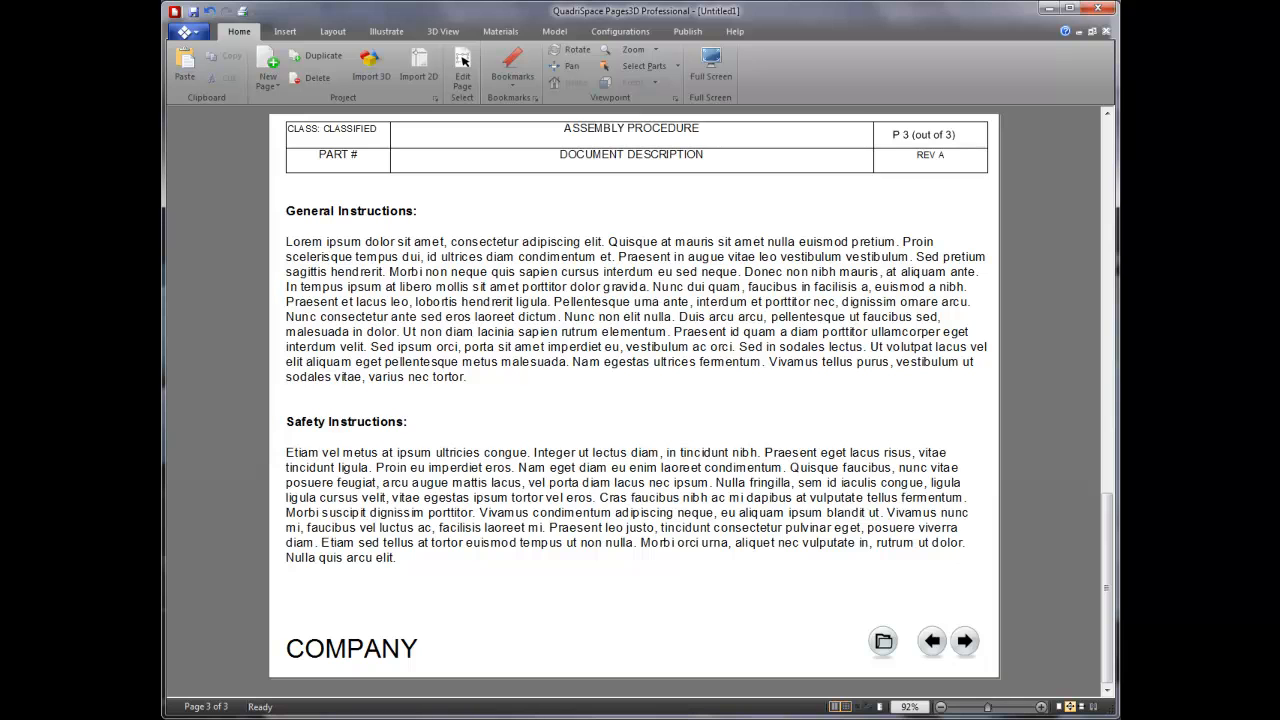
left_click_drag(1107, 588, 1107, 214)
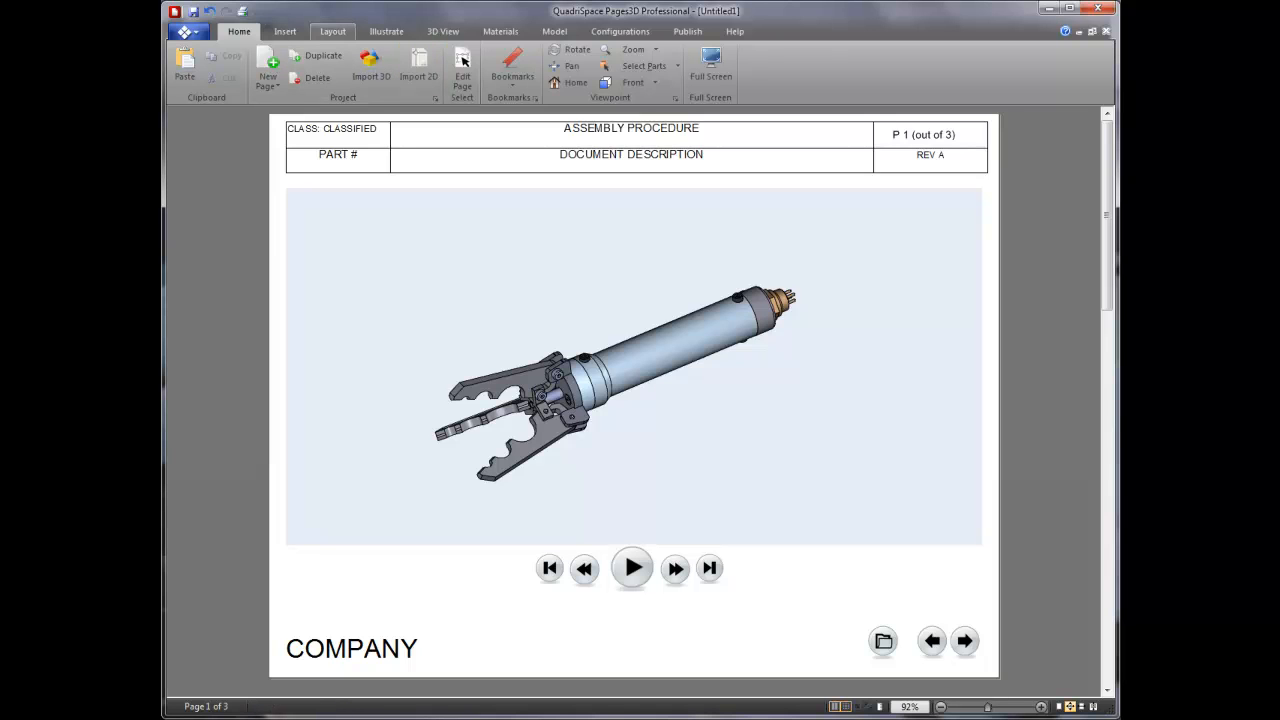
left_click(333, 31)
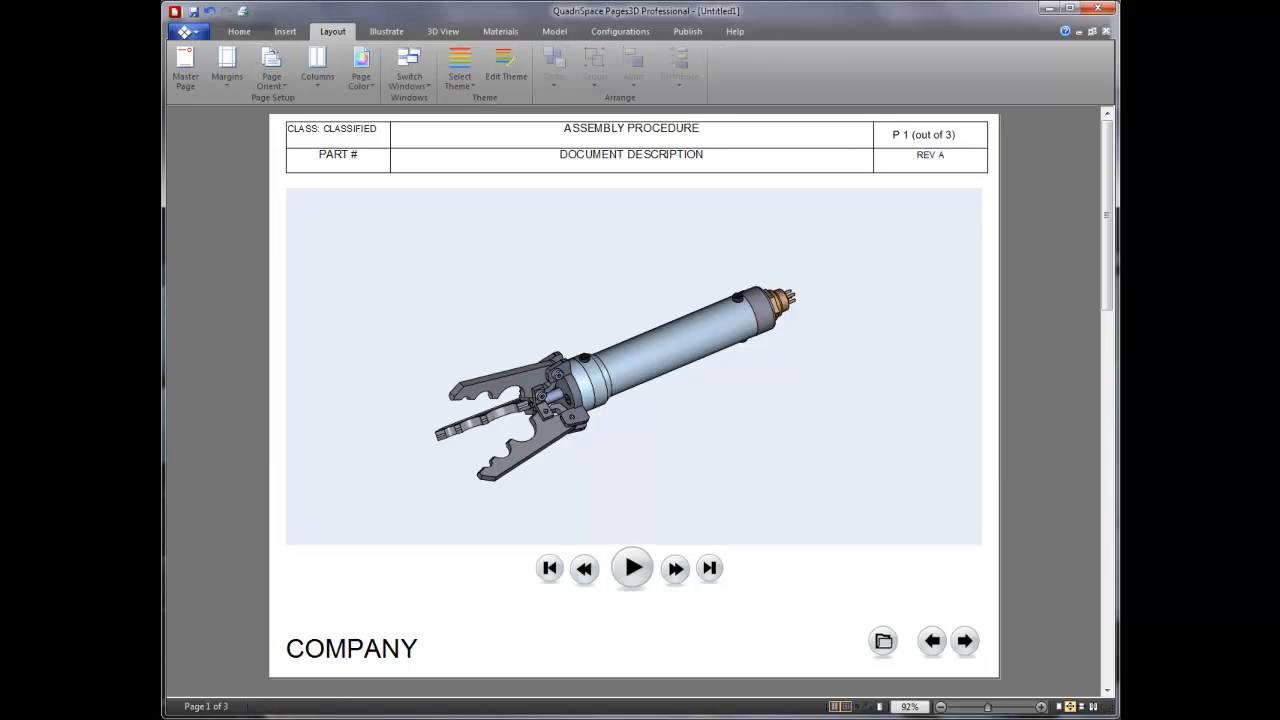
left_click(185, 70)
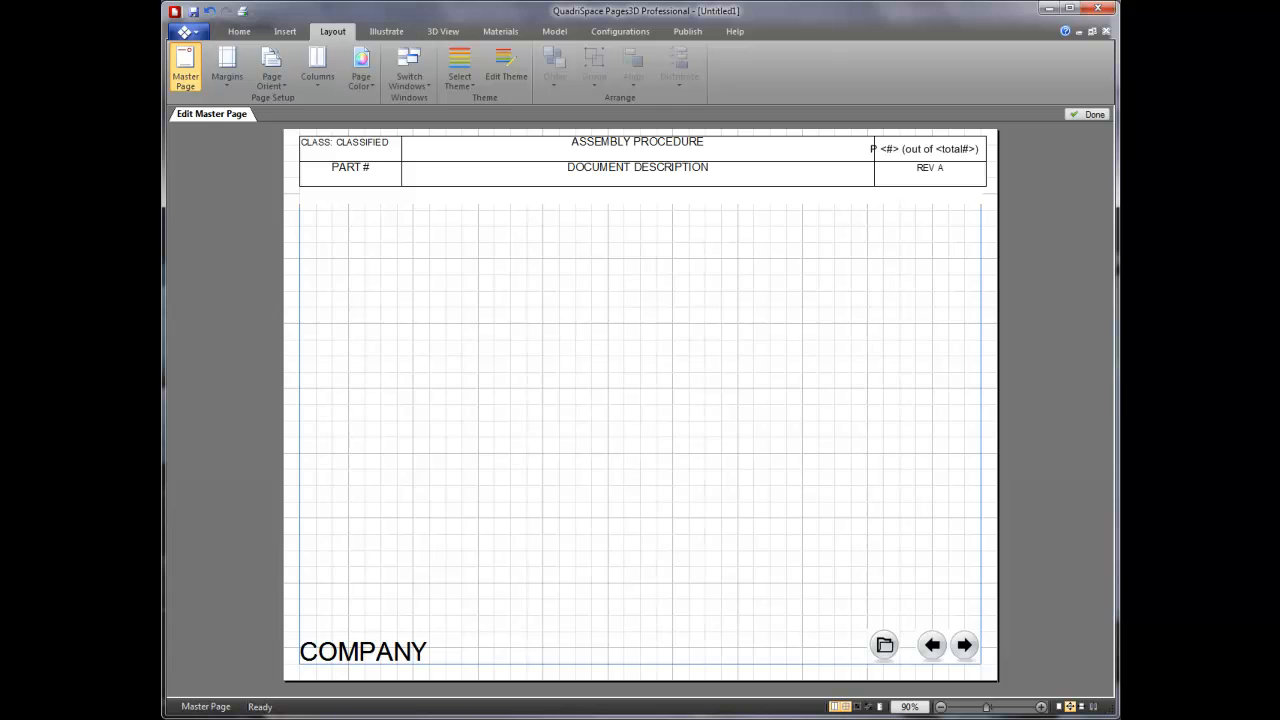
left_click(303, 654)
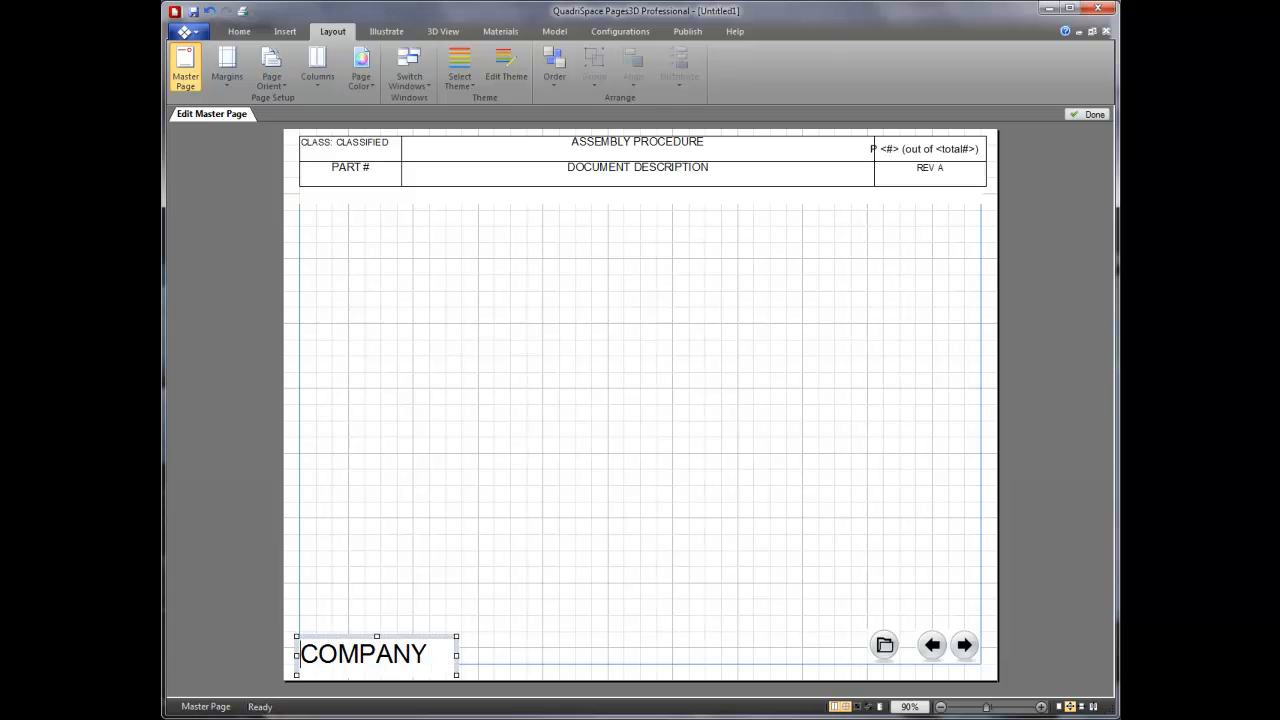
right_click(425, 236)
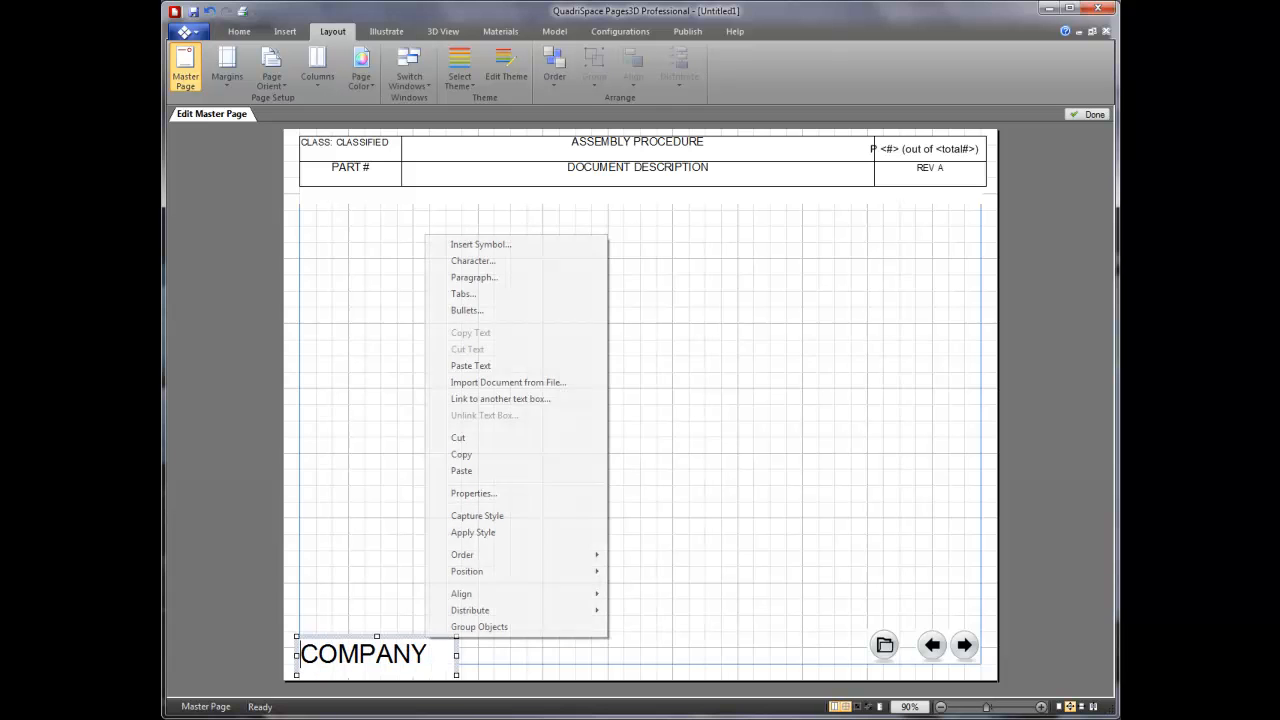
left_click(458, 437)
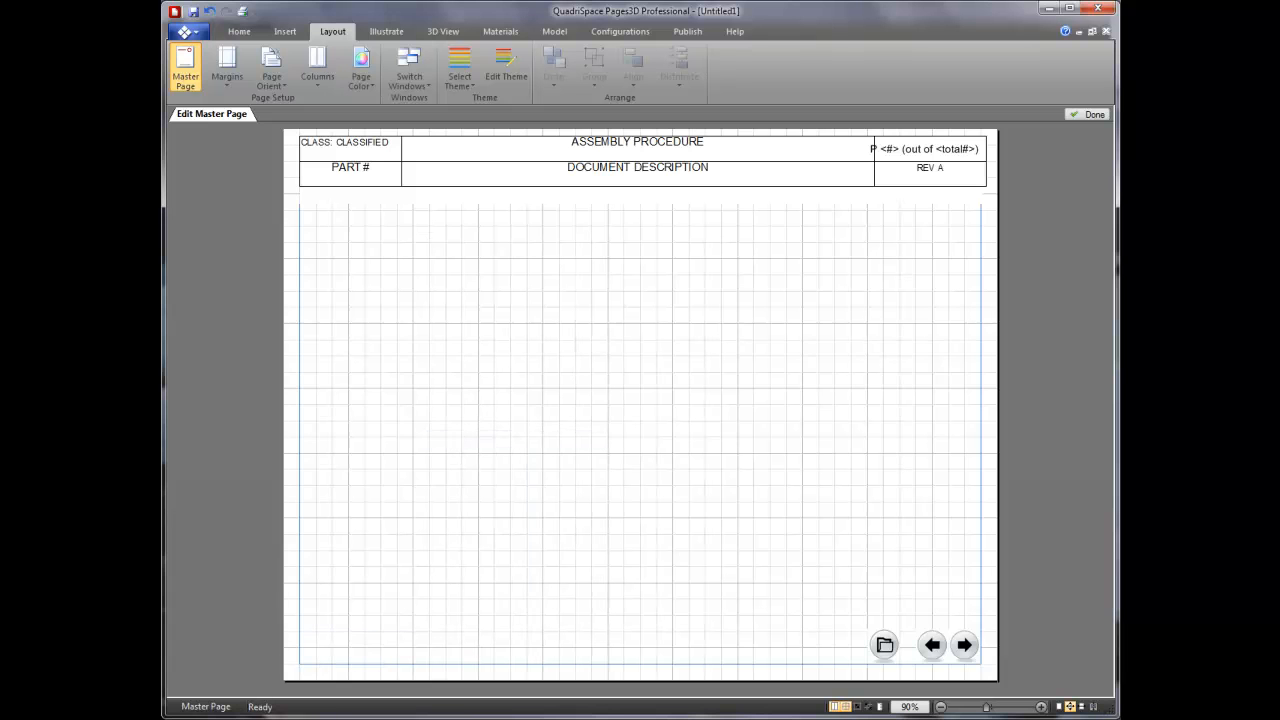
Insert the image company_logo.jpg in the master page footer where the company text was
left_click(285, 31)
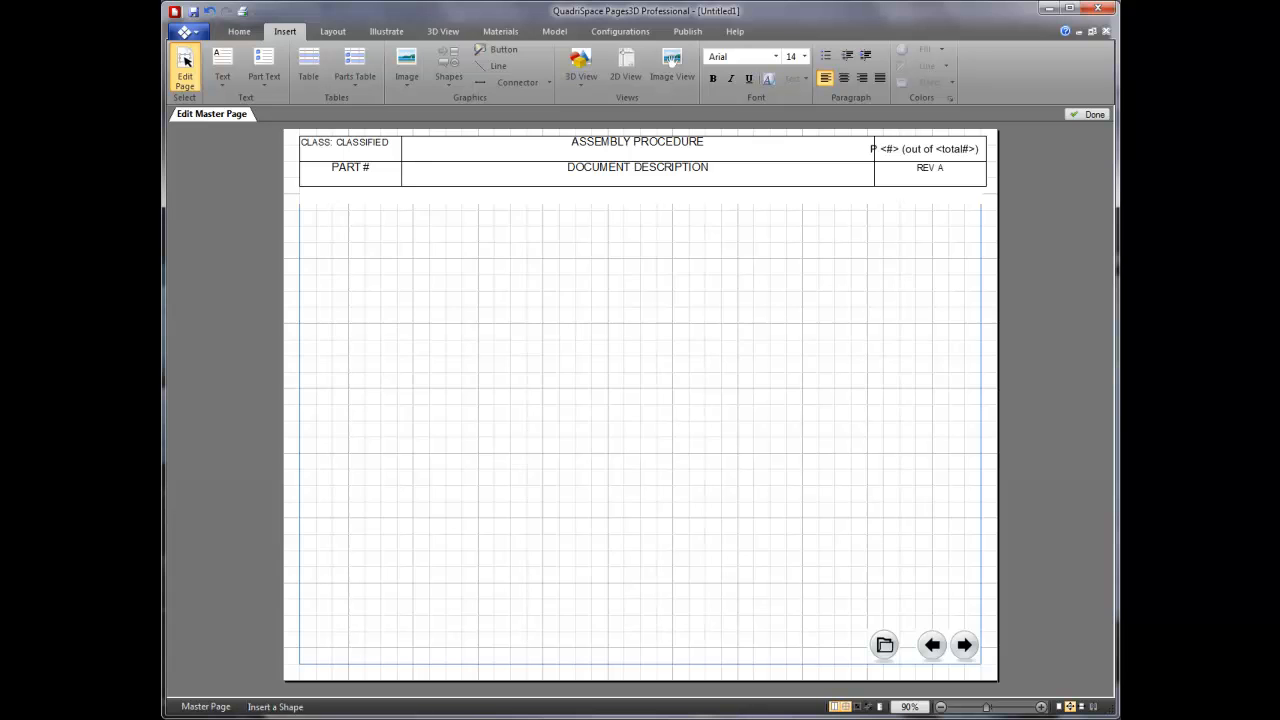
mouse_move(299, 631)
left_mouse_down()
mouse_move(380, 663)
mouse_move(461, 663)
left_mouse_up()
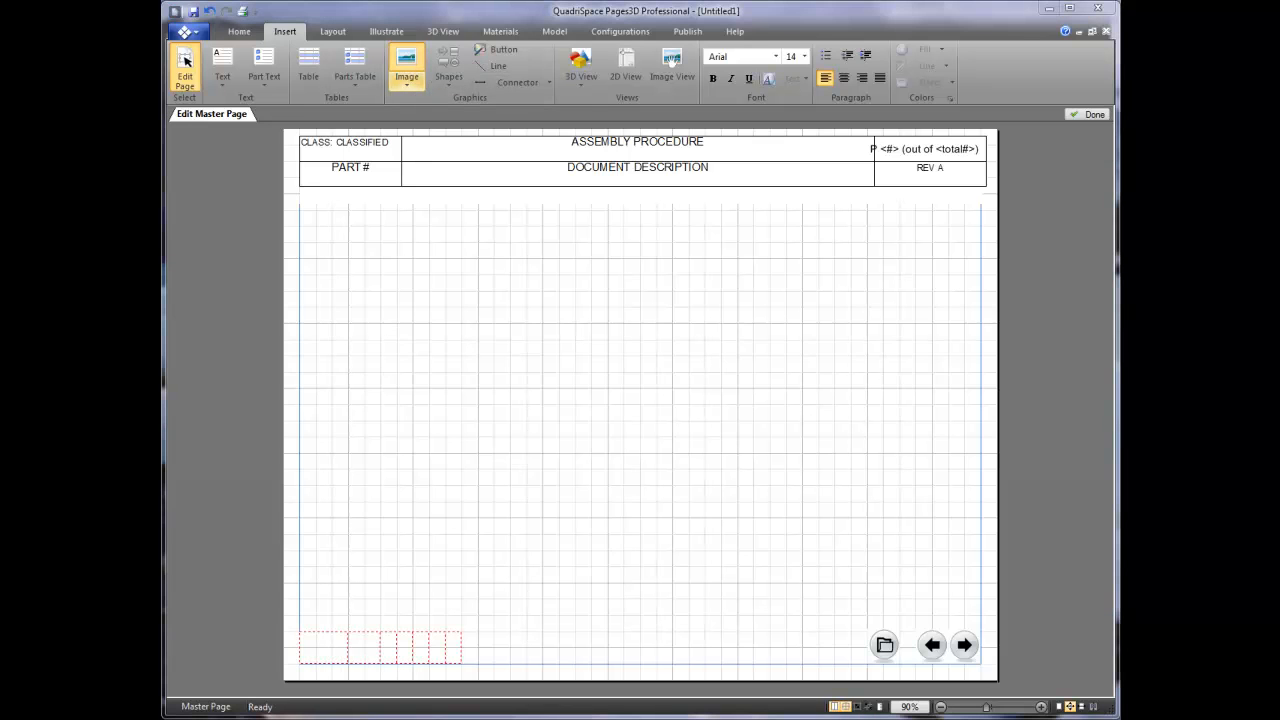
left_click(627, 300)
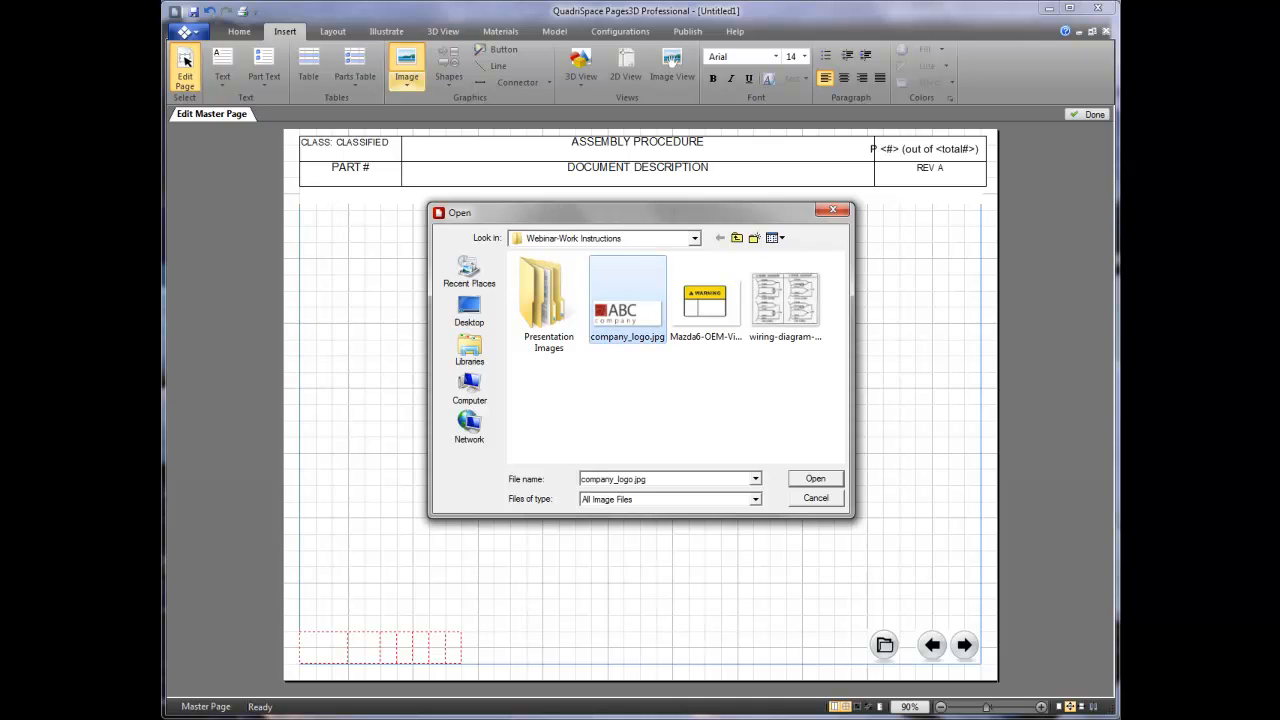
key("Return")
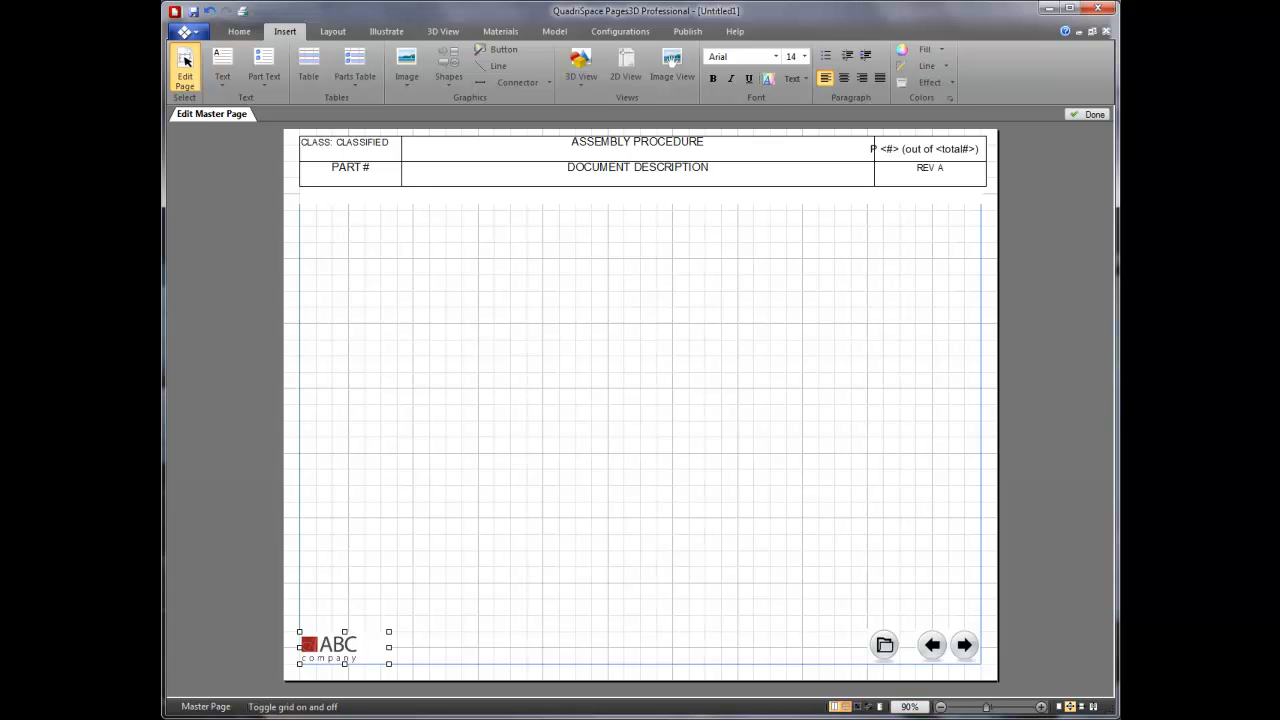
Decrease the grid size and enlarge the company logo in the master page's footer, keeping the margins and grid displayed
left_click(846, 707)
left_click(846, 707)
left_click(834, 707)
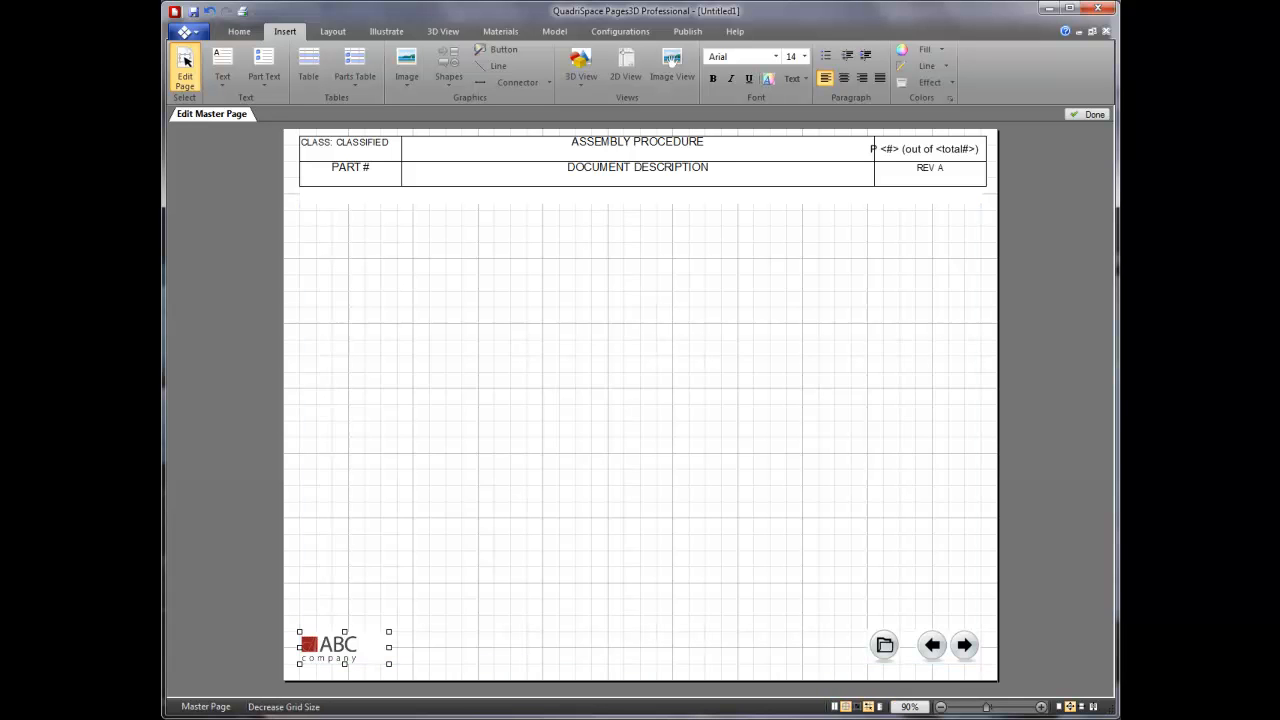
left_click(868, 707)
left_click_drag(344, 648, 426, 624)
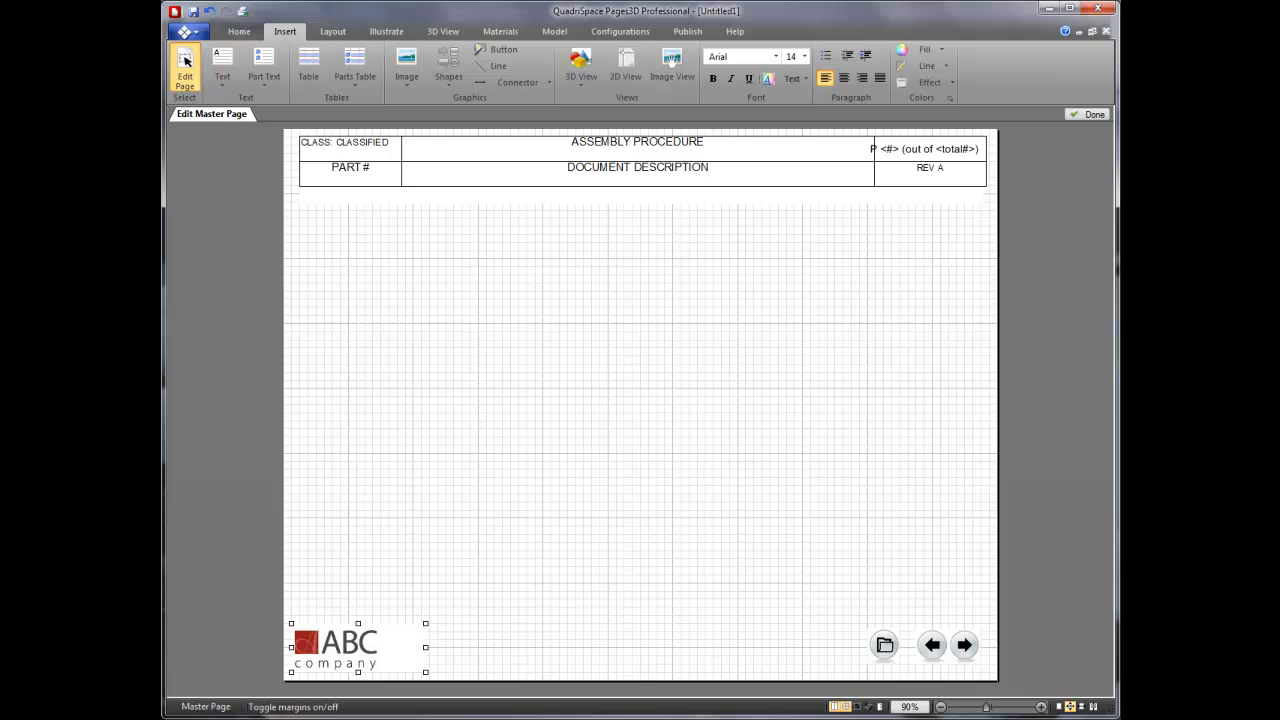
left_click(834, 706)
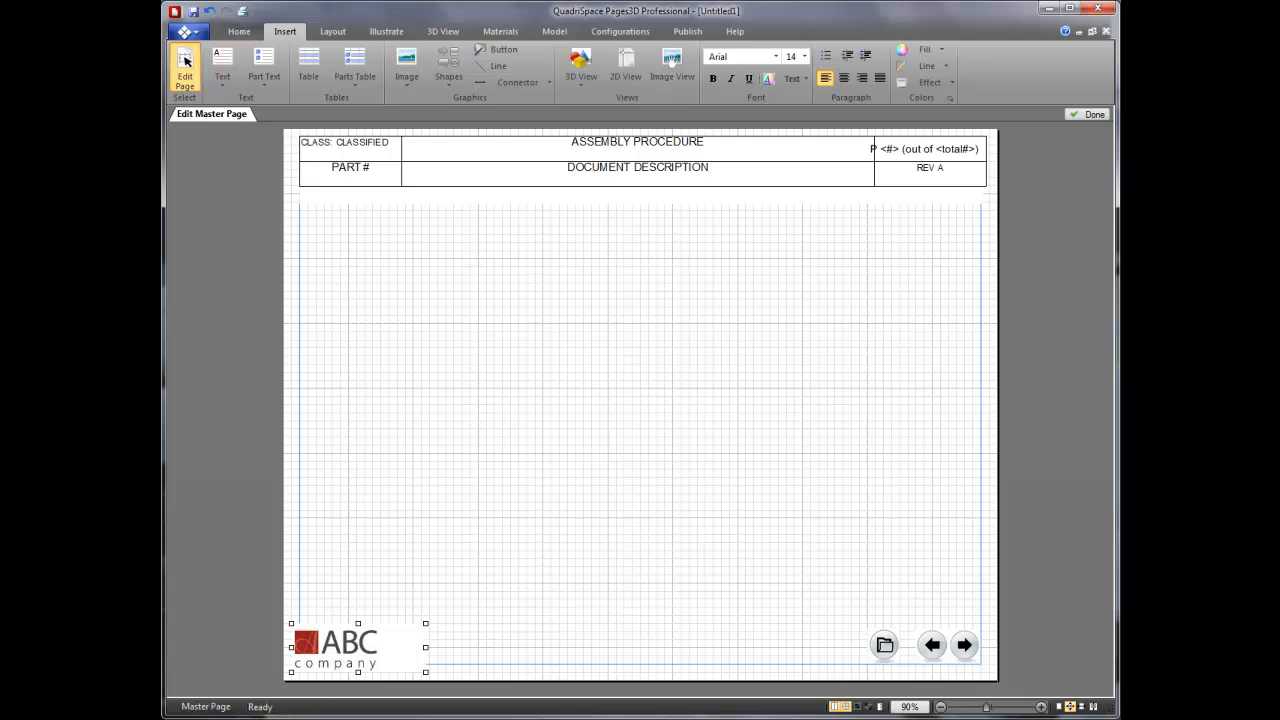
Replace the ASSEMBLY PROCEDURE heading in the master page's header table with GRIPPER WORK INSTRUCTIONS, correcting the spelling with the suggested word
left_click(702, 143)
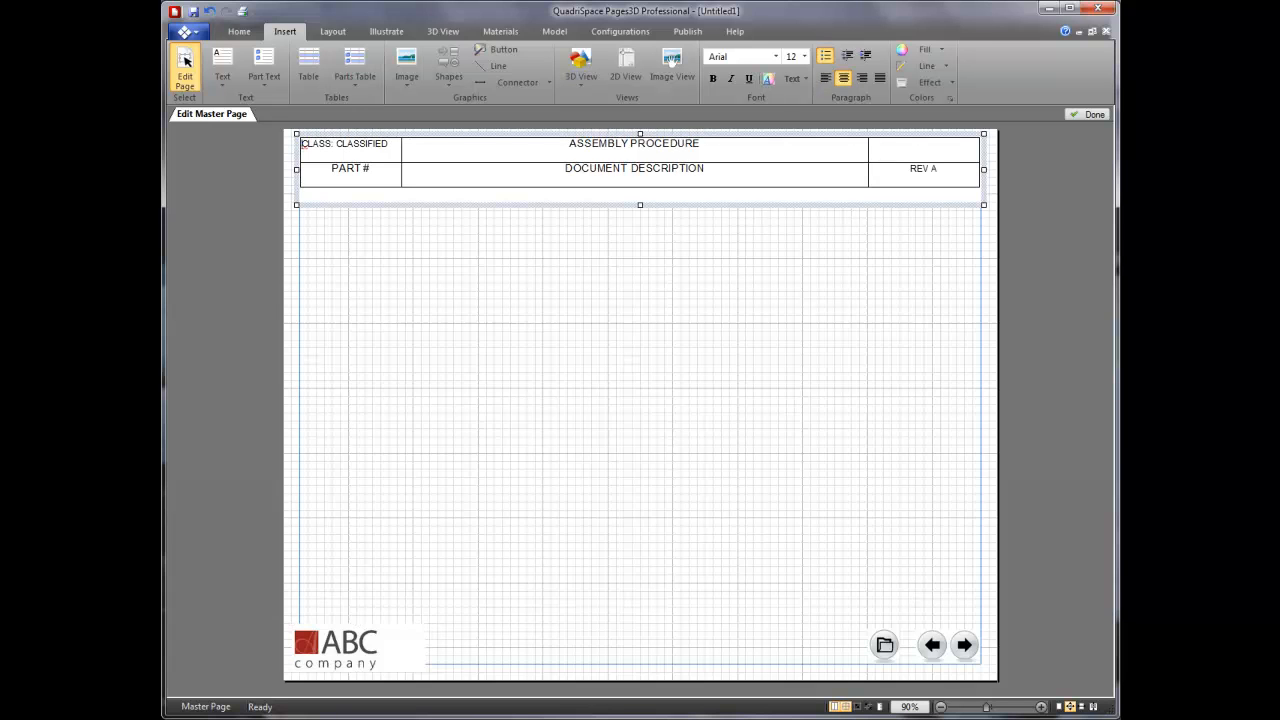
left_click_drag(702, 143, 385, 145)
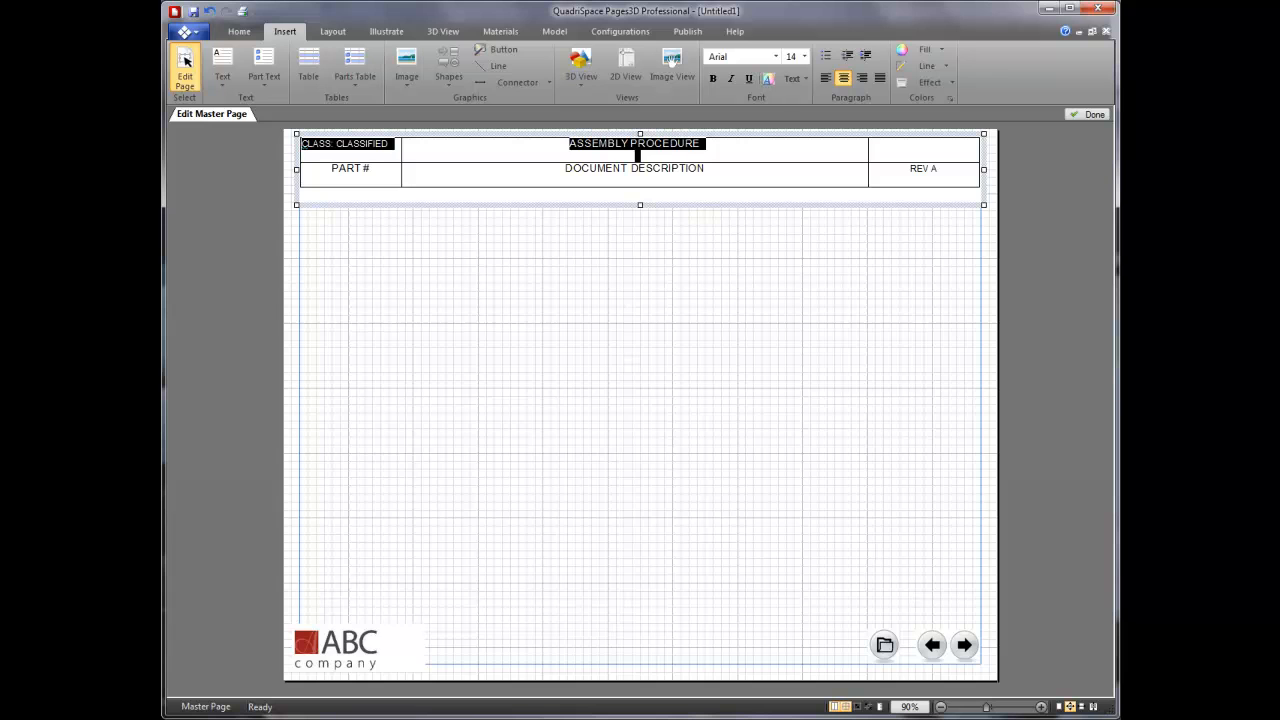
left_click(632, 143)
left_click_drag(700, 143, 569, 143)
type("GRIPPER")
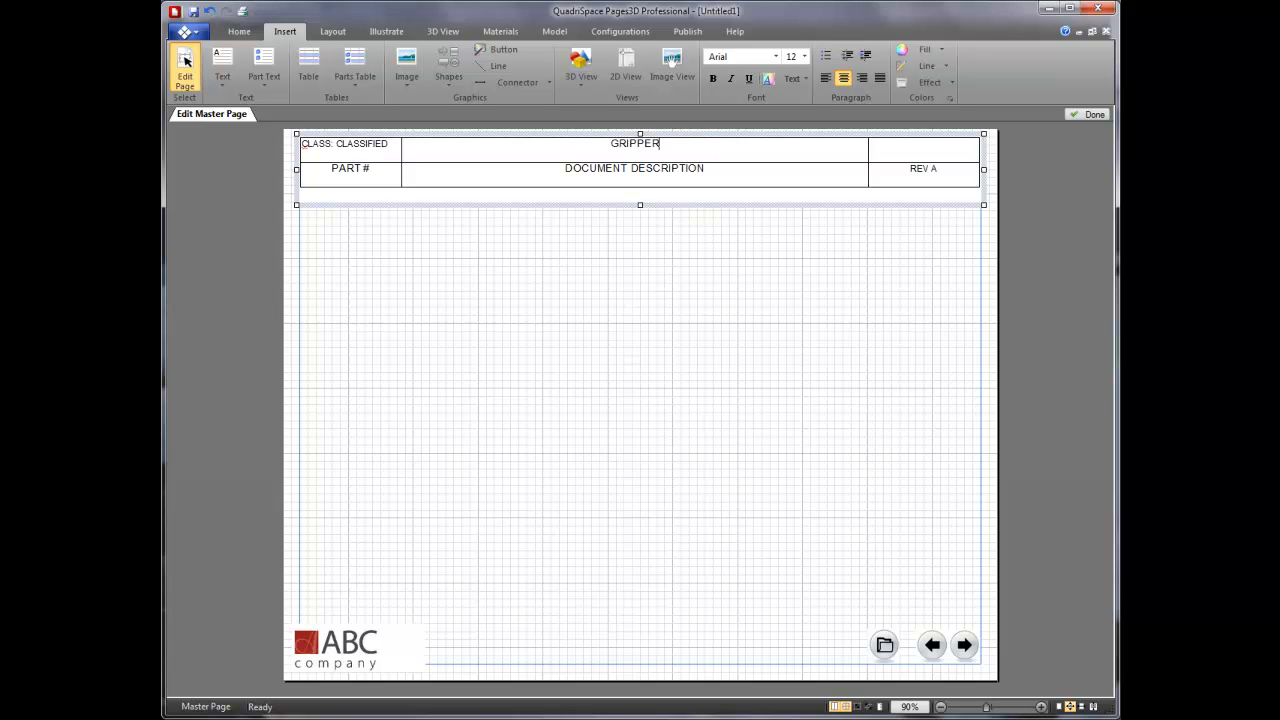
type(" WORK INSTRUCTIONS")
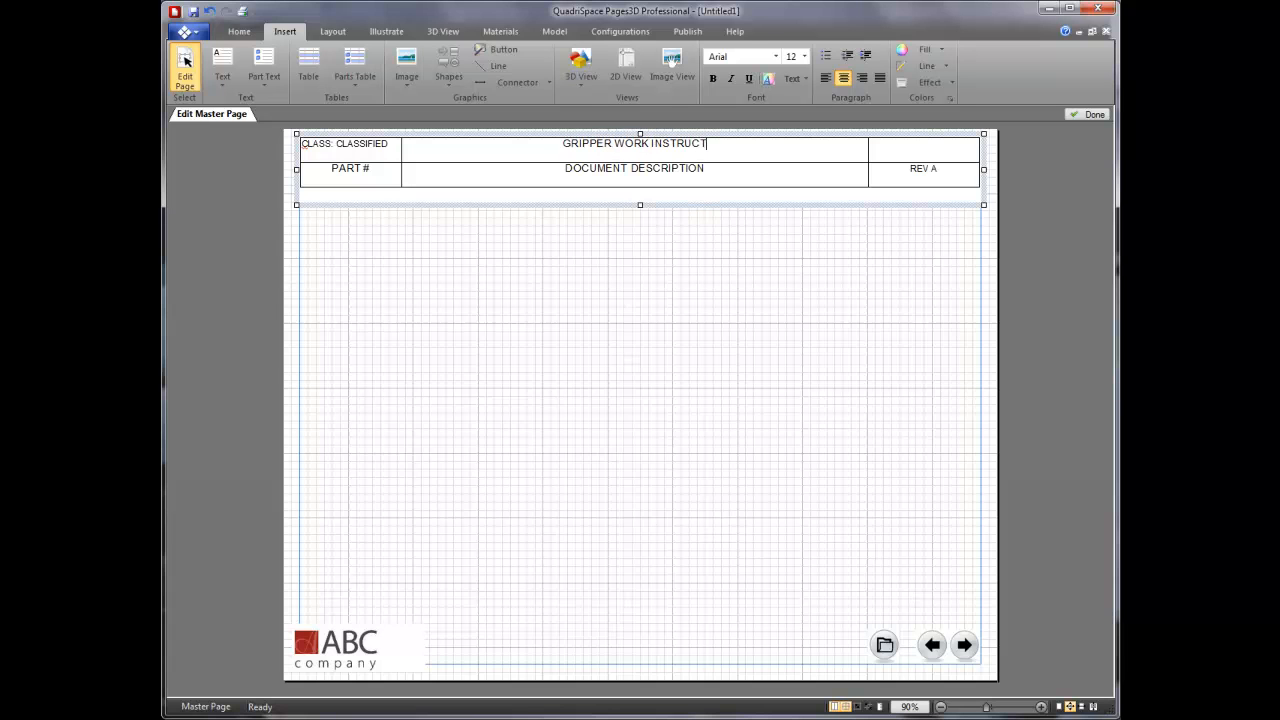
key("BackSpace")
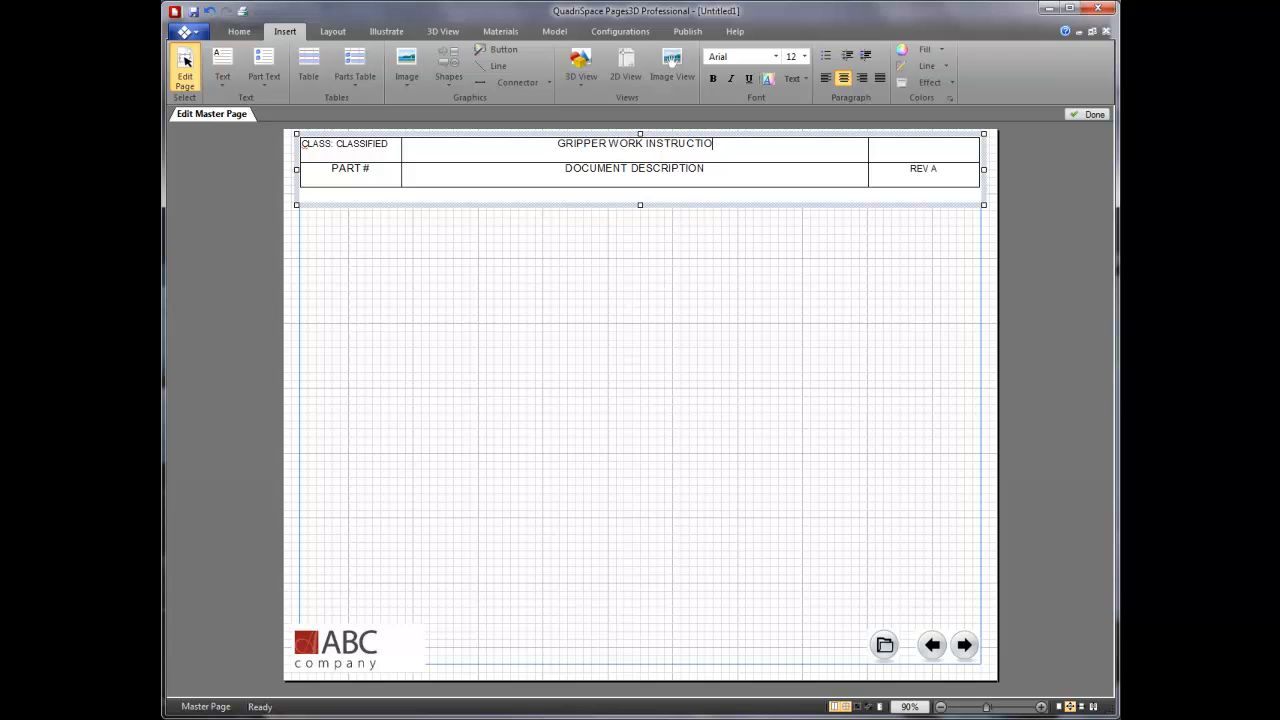
type("ENS")
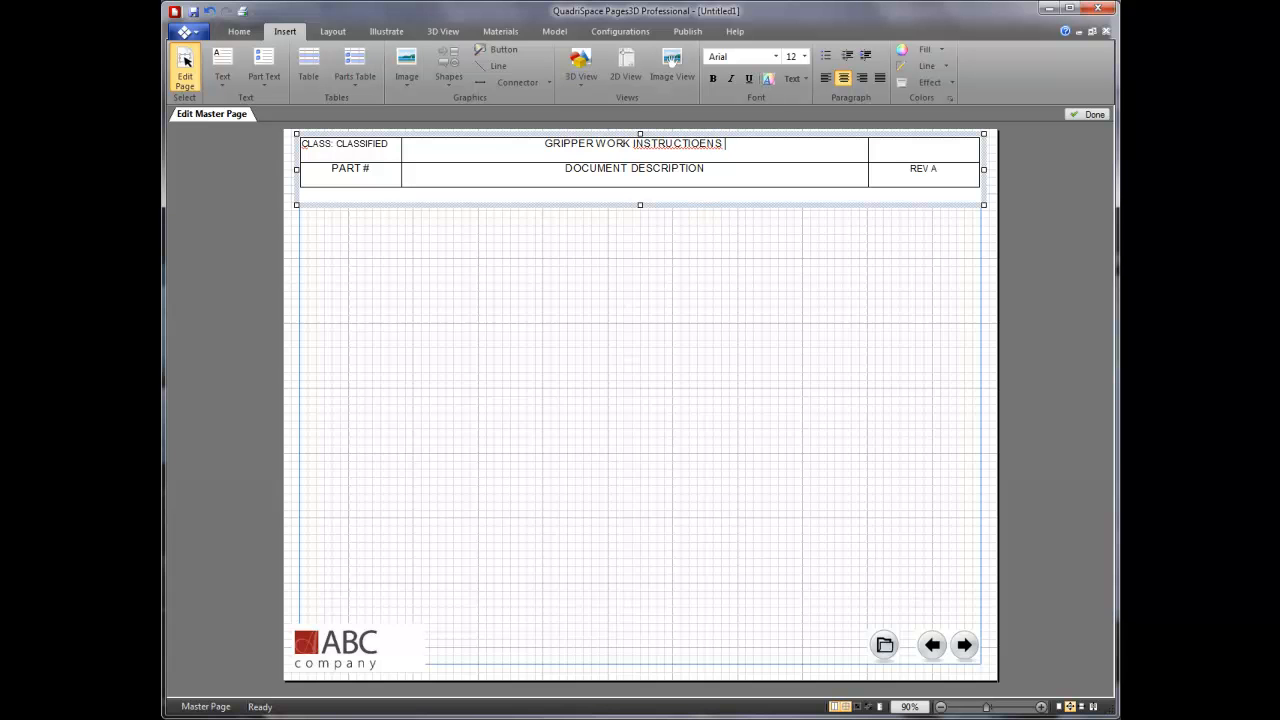
right_click(684, 145)
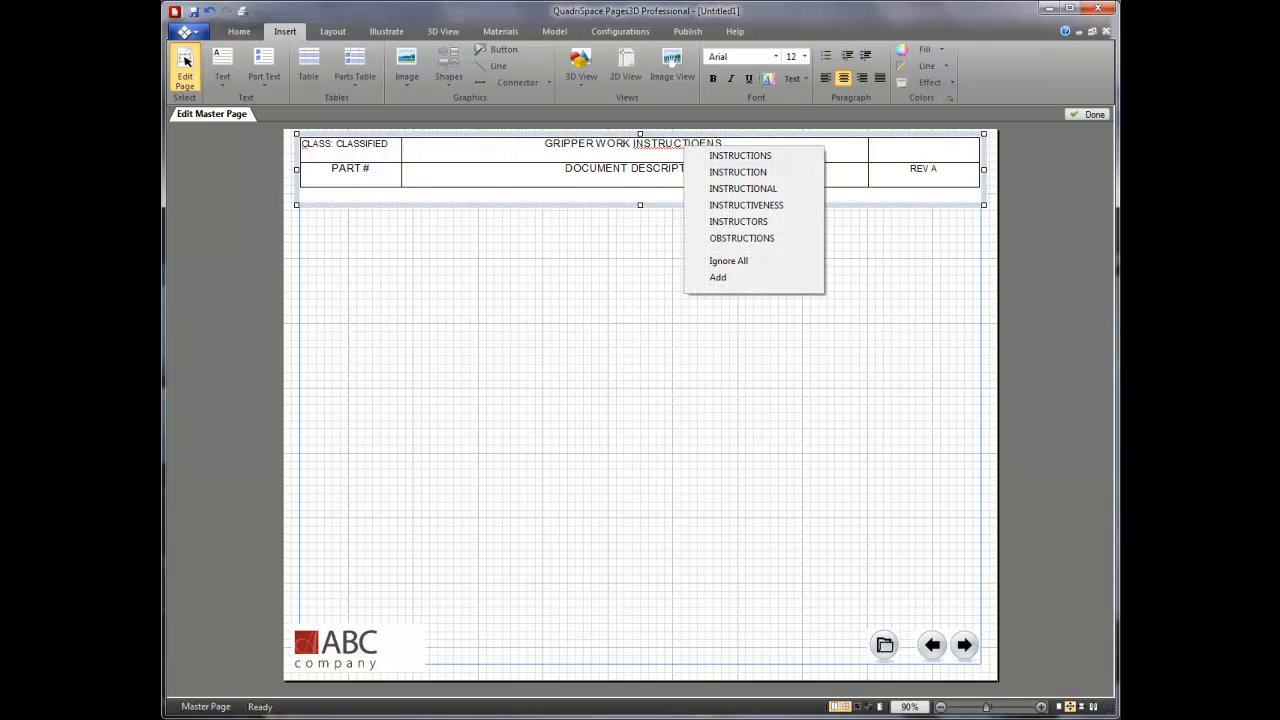
left_click(740, 156)
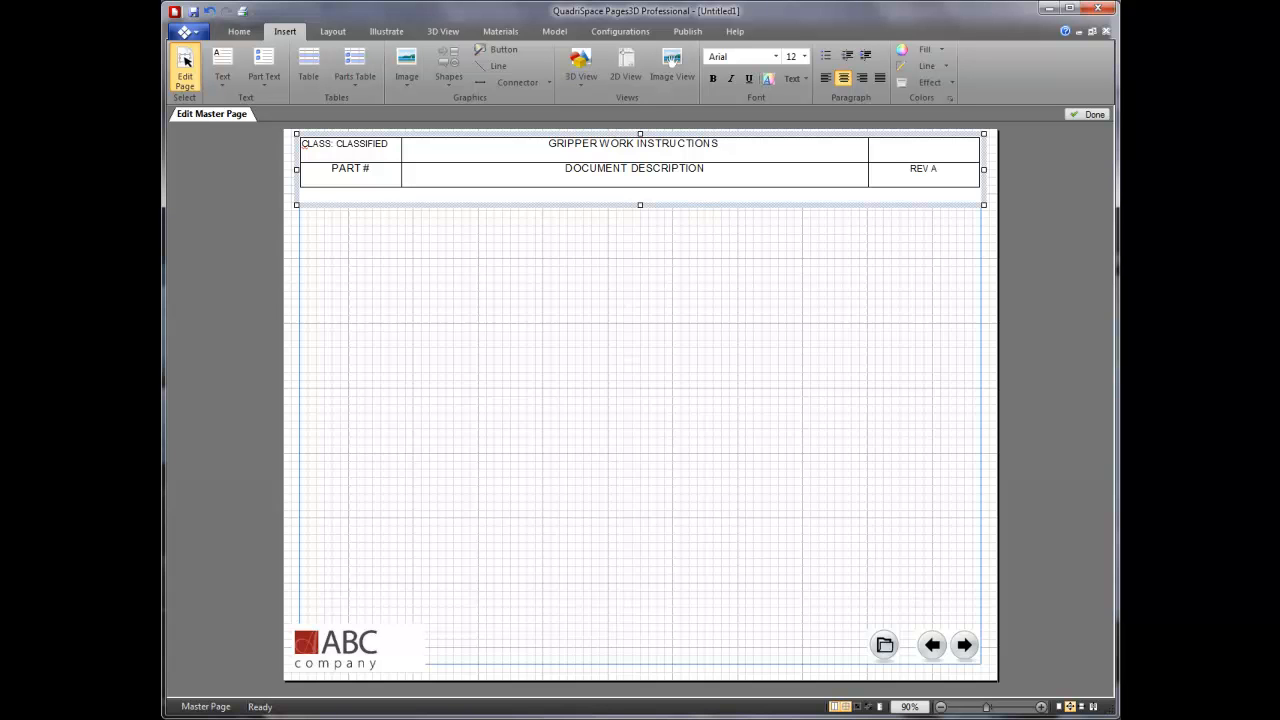
Complete the header table with part number 123-123 and description "Deliver to the shop floor using Reader3D", and finish editing the master page
type("123-123")
key("ctrl+a")
left_click(638, 169)
left_click_drag(565, 169, 706, 169)
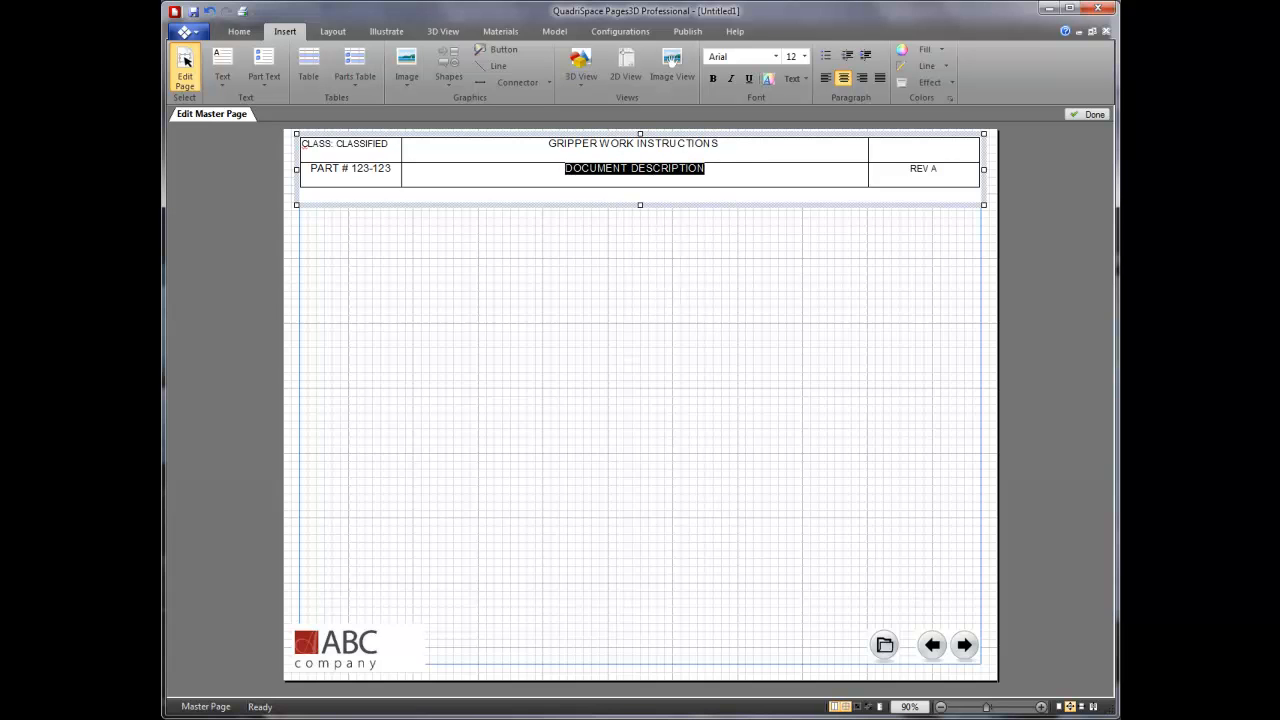
type("Delive")
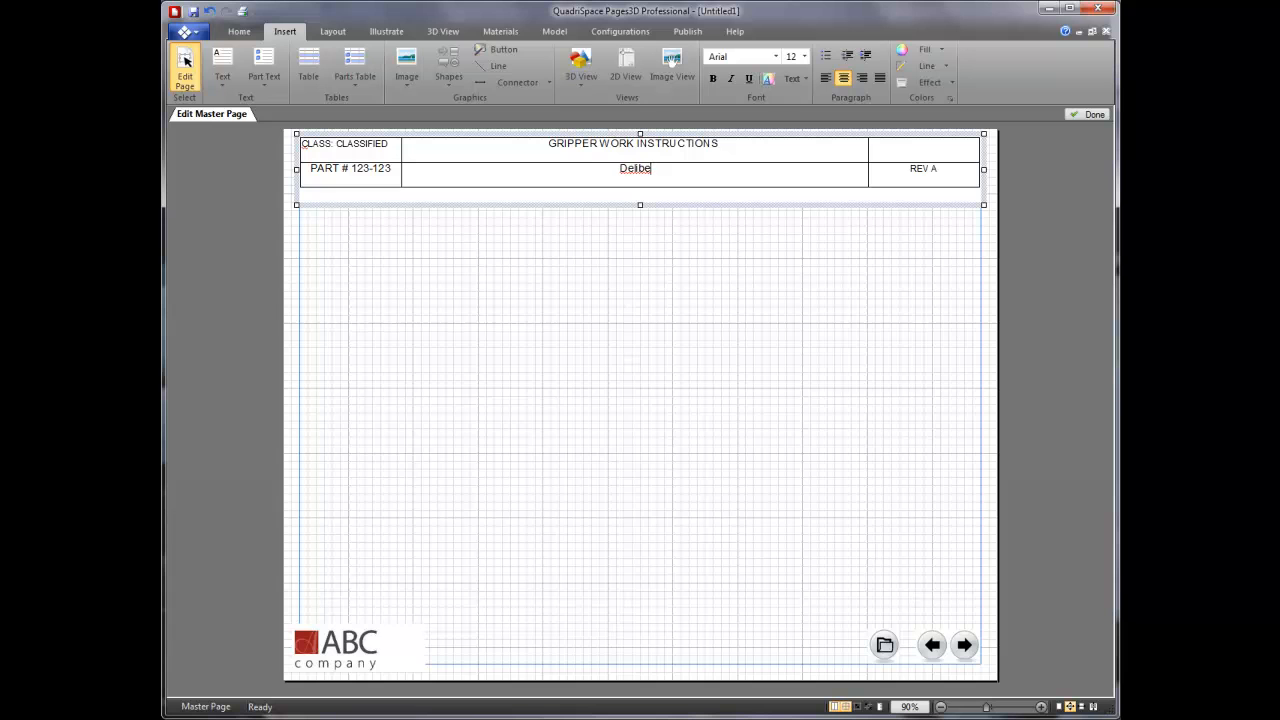
type("r to the shop floor")
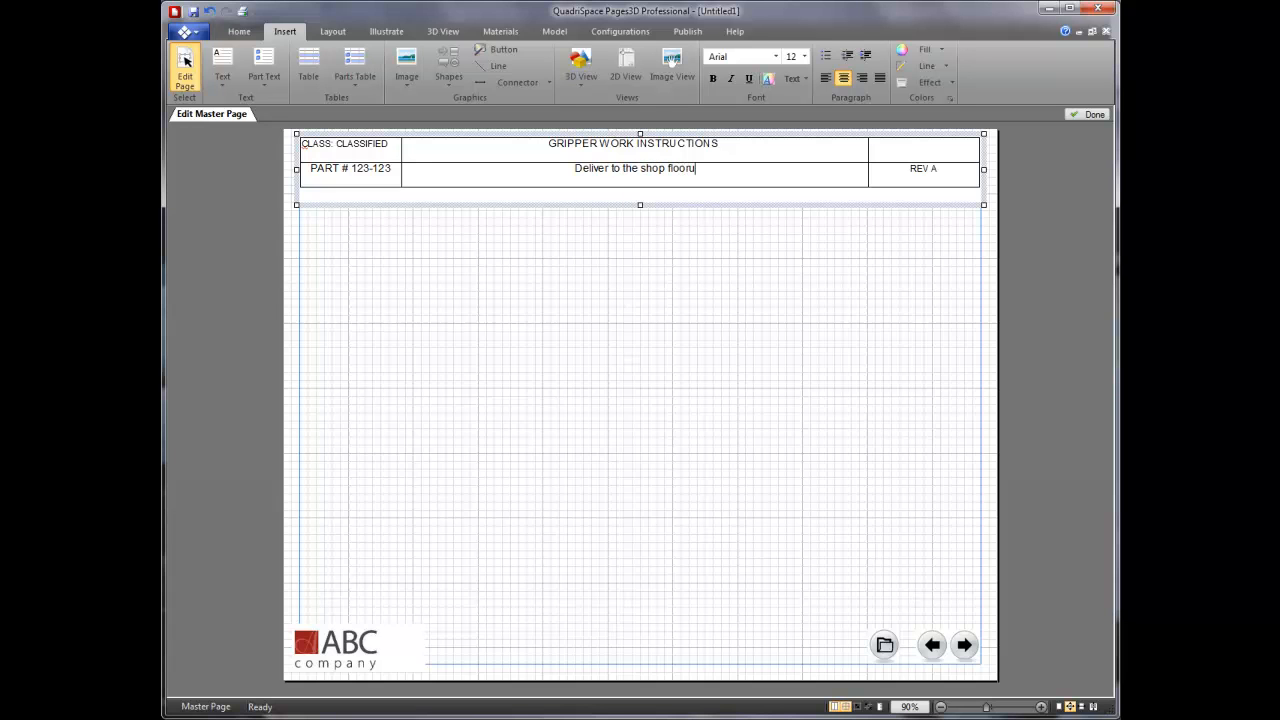
type(" using Reade")
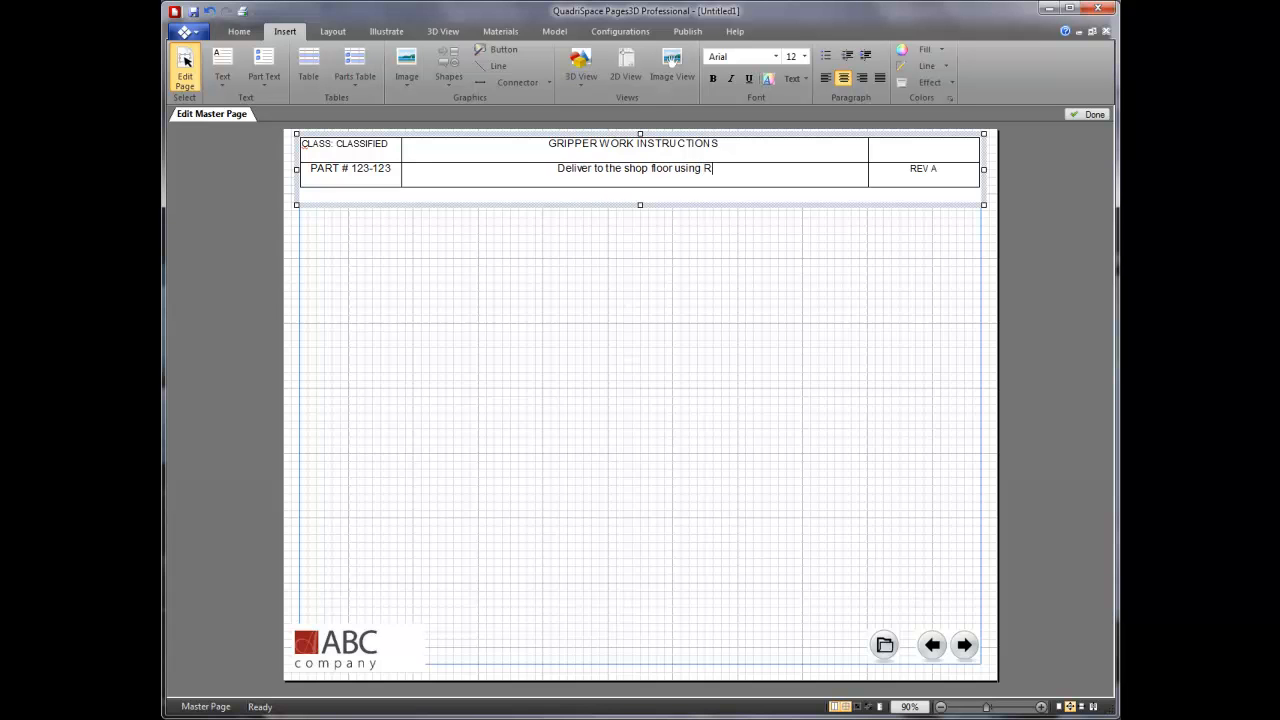
type("r3D")
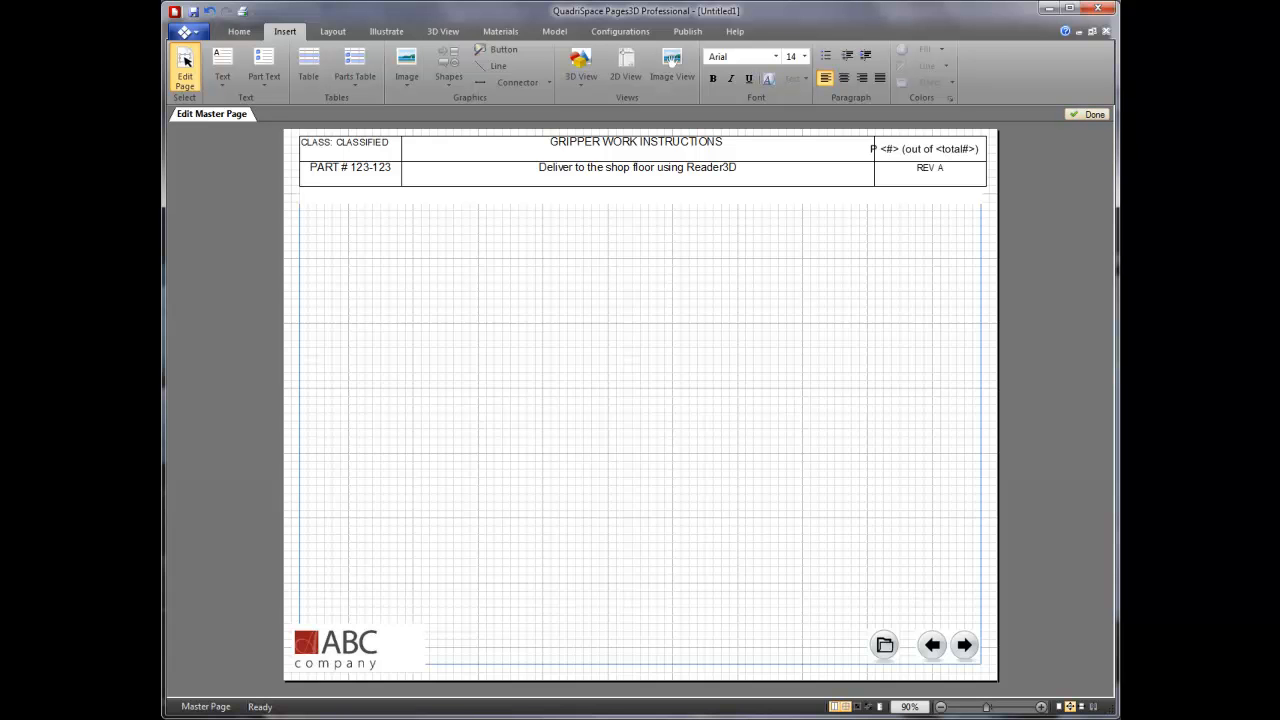
left_click(1088, 114)
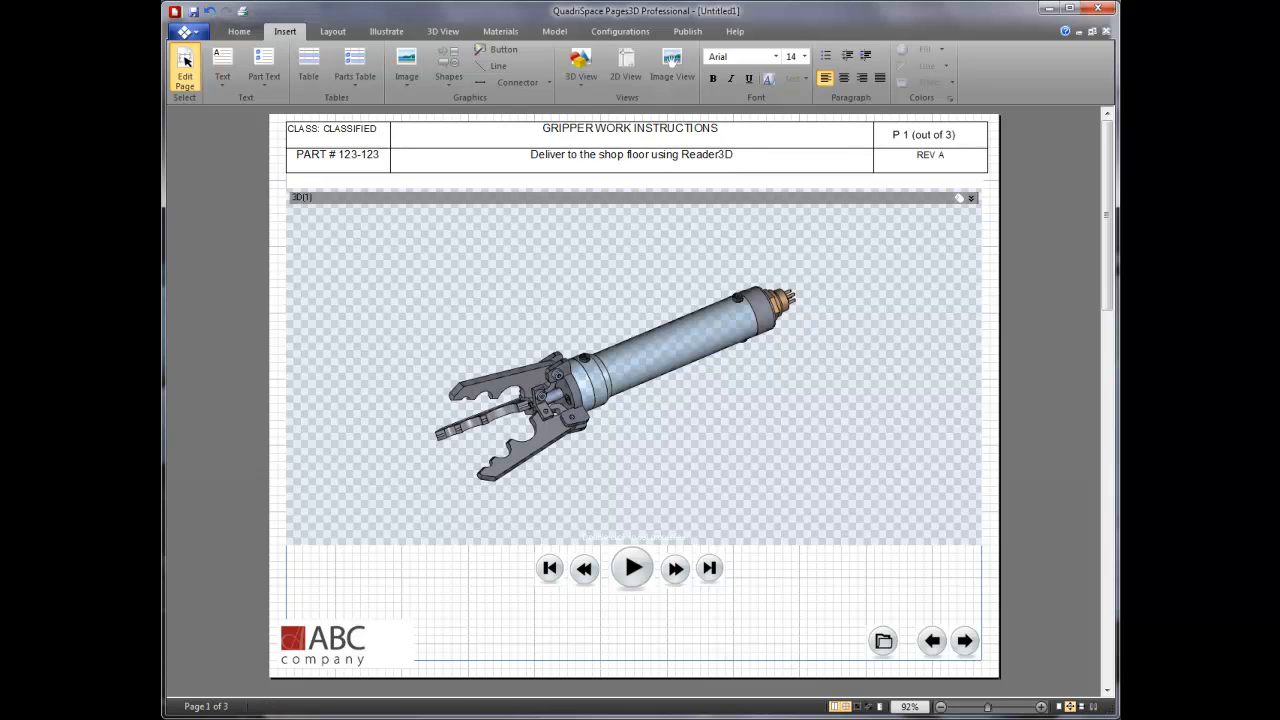
Narrow the 3D view on page 1 to free space beside it, and delete the playback buttons beneath it
left_click(239, 31)
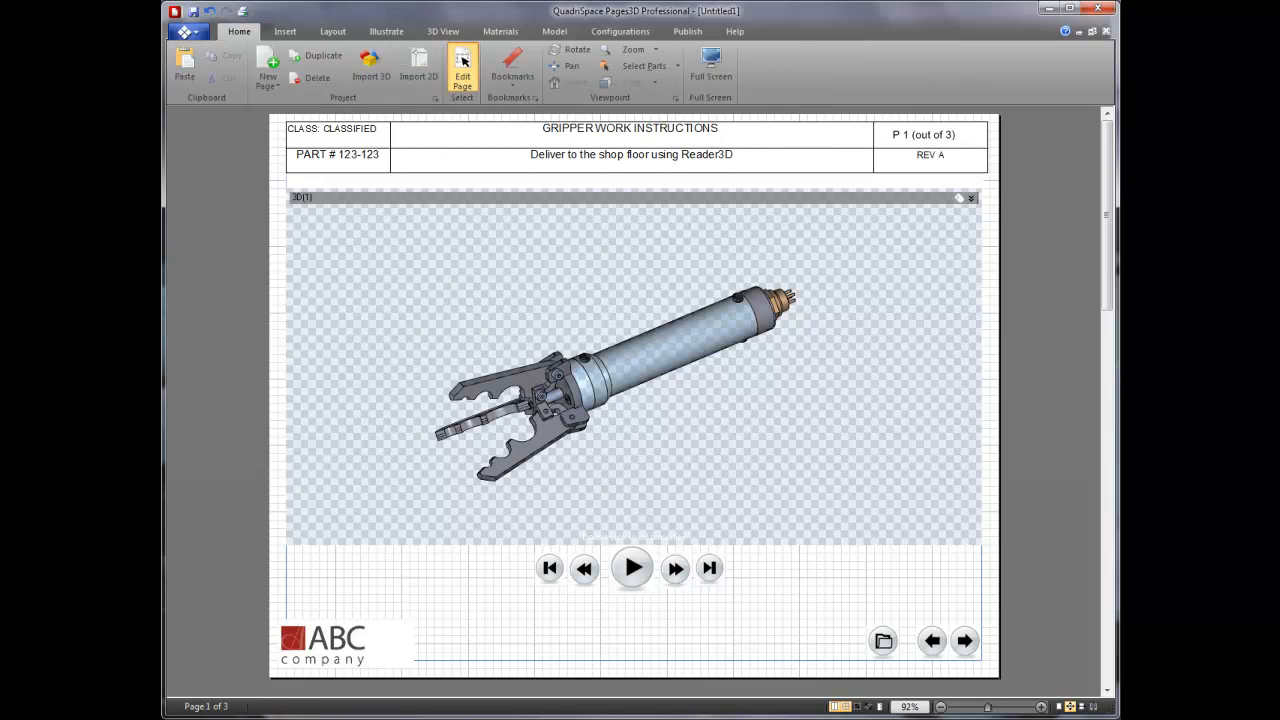
left_click(463, 61)
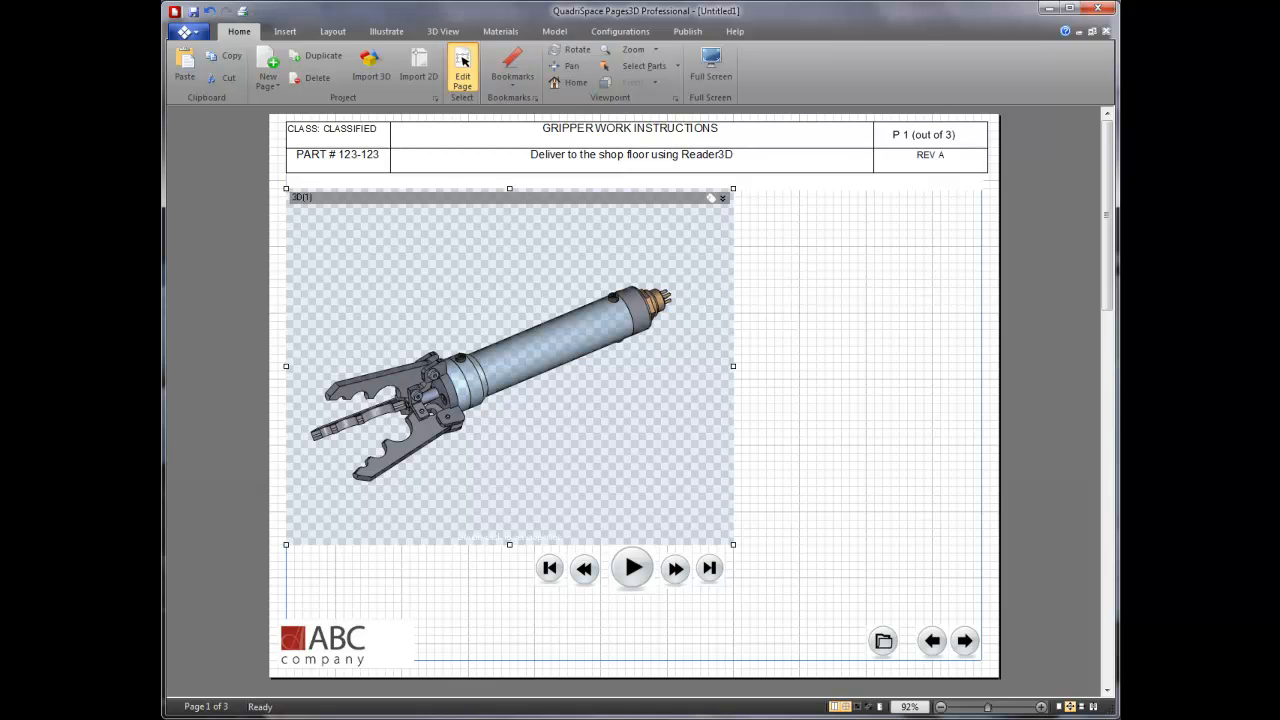
left_click(709, 568)
left_click(676, 569, "ctrl")
left_click(632, 568, "ctrl")
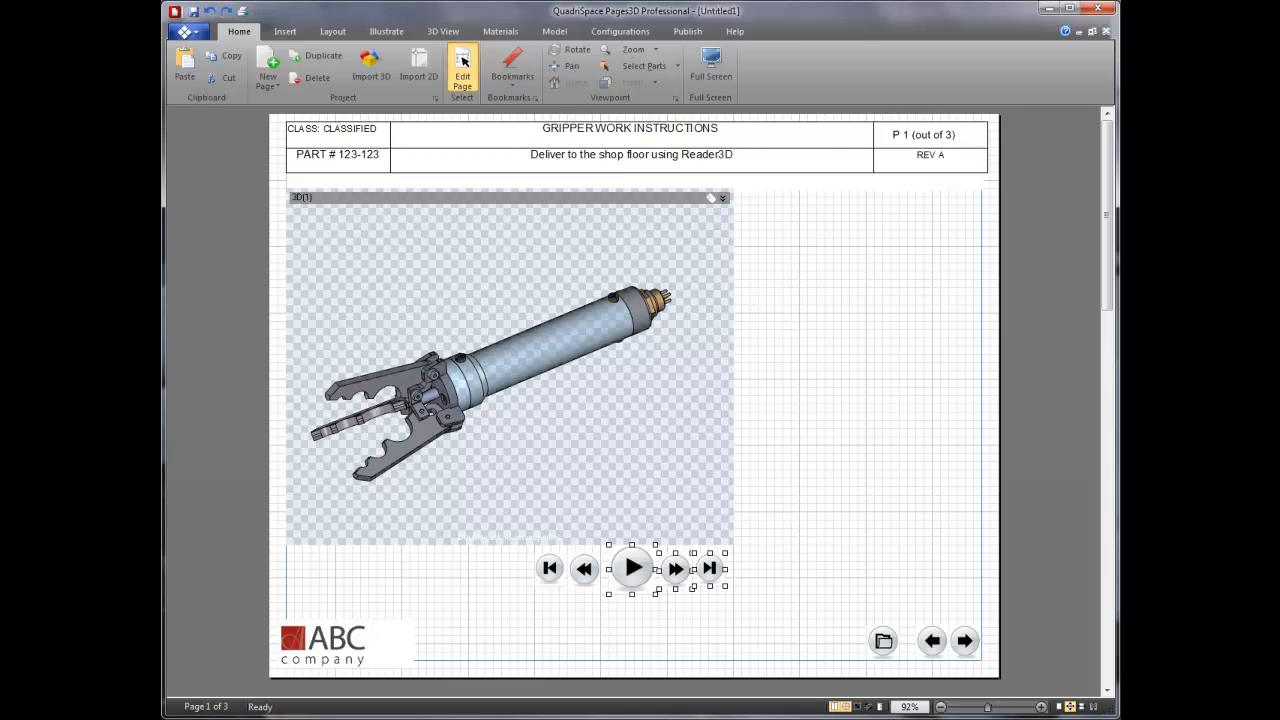
left_click(549, 568, "ctrl")
key("Delete")
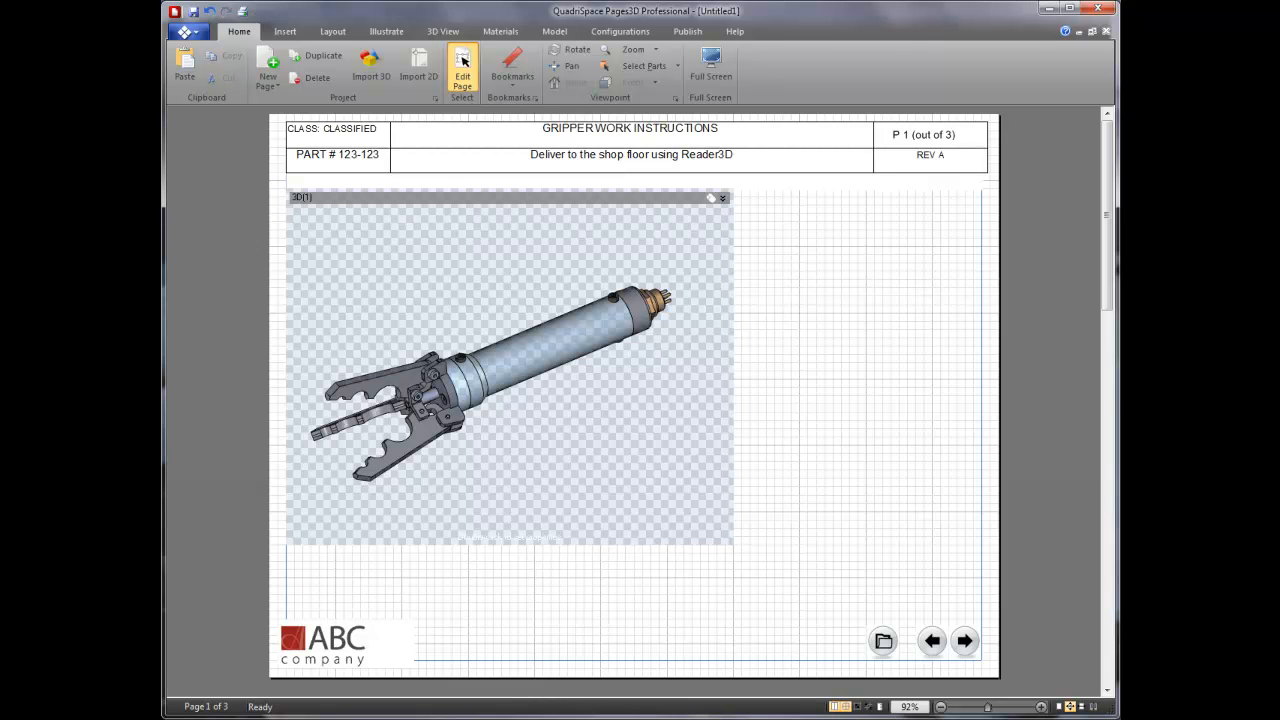
Extend the lower edge of page 1's 3D view down to just above the company logo, and leave page editing
left_click(510, 366)
left_click_drag(509, 545, 509, 578)
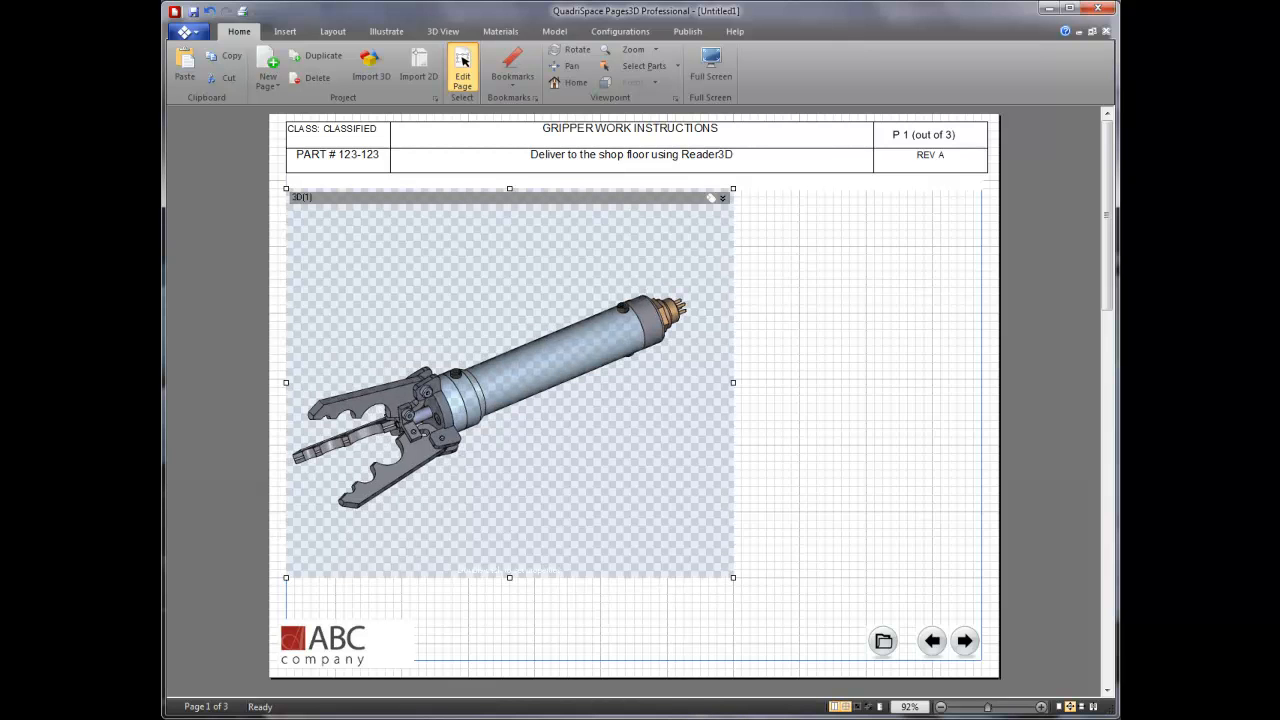
left_click_drag(509, 578, 509, 602)
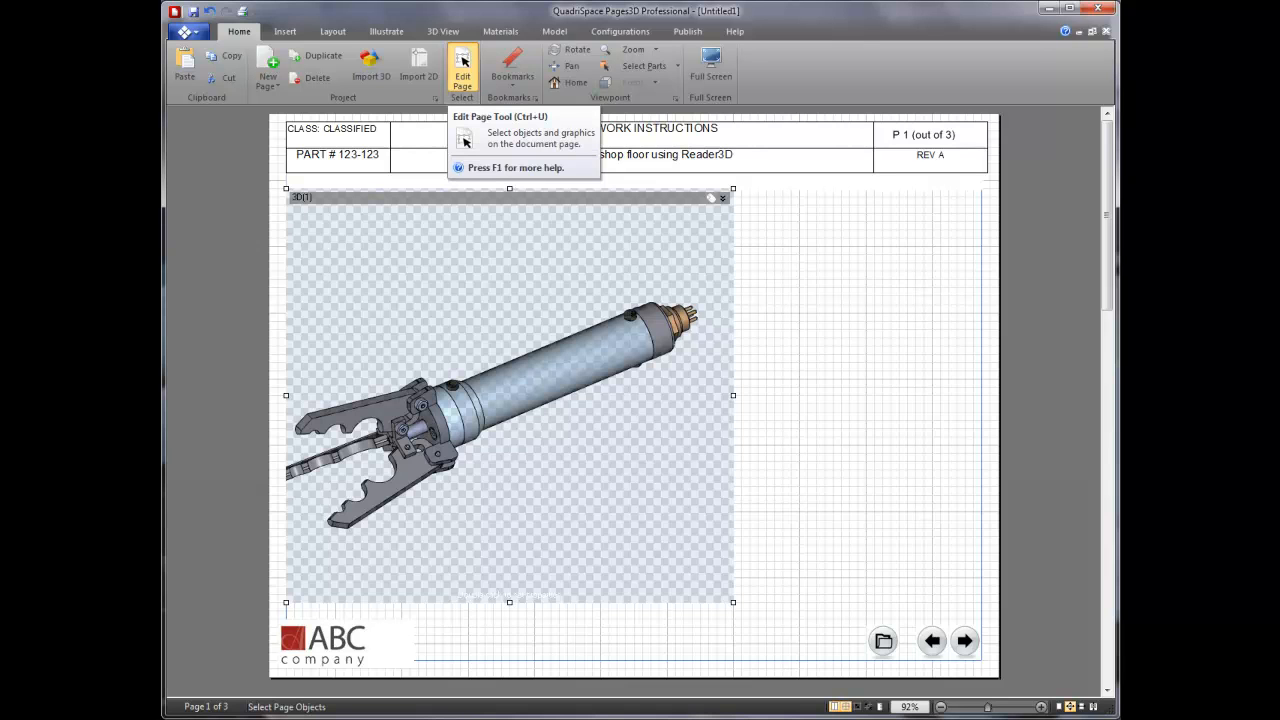
left_click(463, 62)
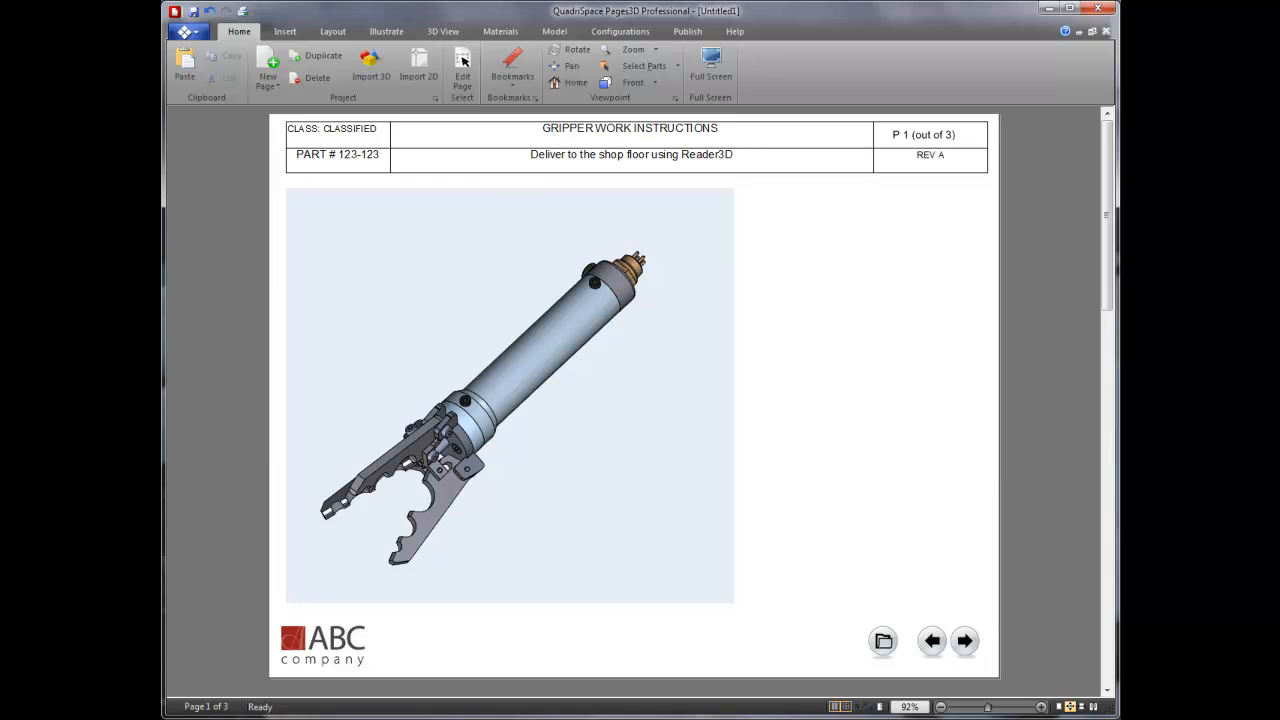
Orient the gripper to the Isometric standard view and switch it to Dimetric
left_click(640, 65)
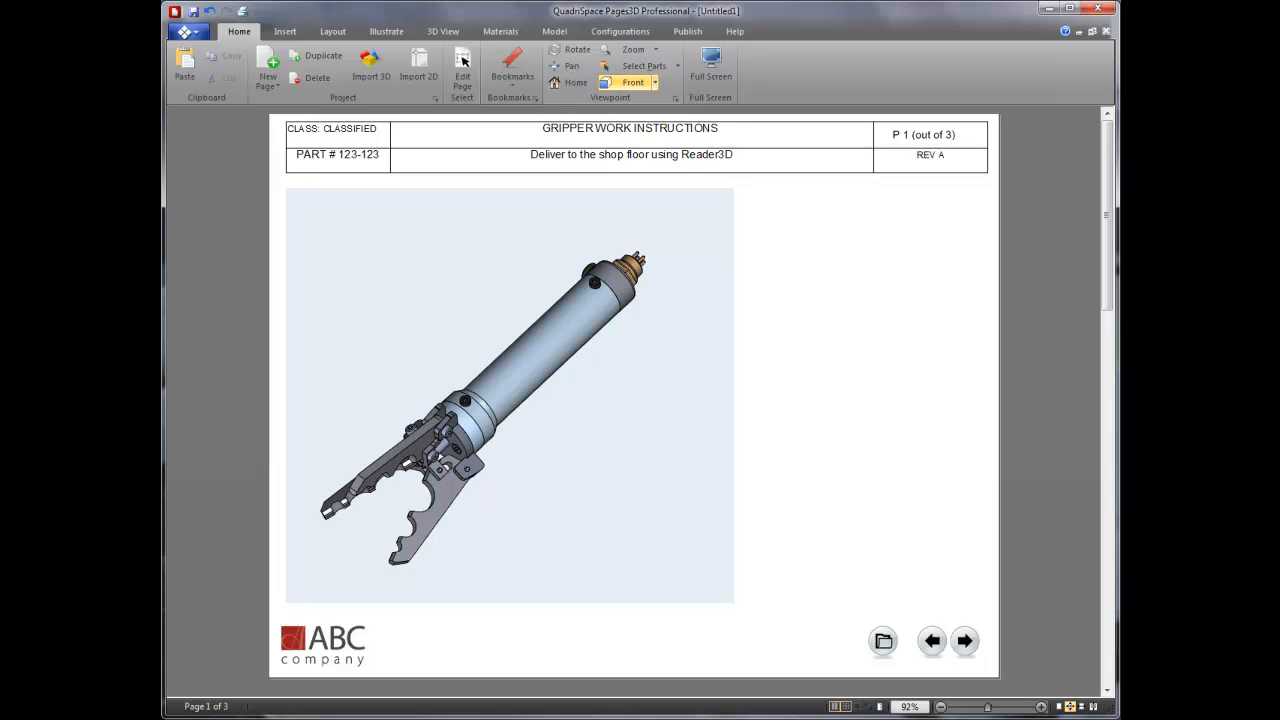
left_click(655, 82)
left_click(640, 204)
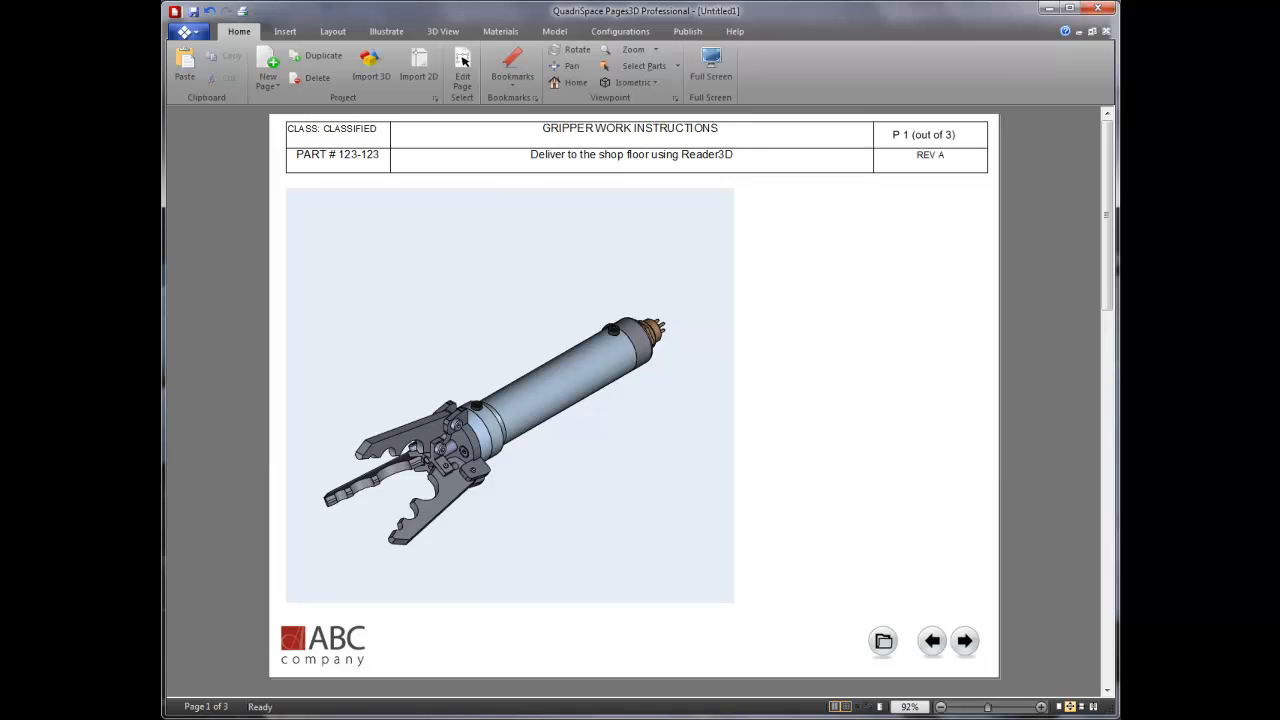
left_click(655, 82)
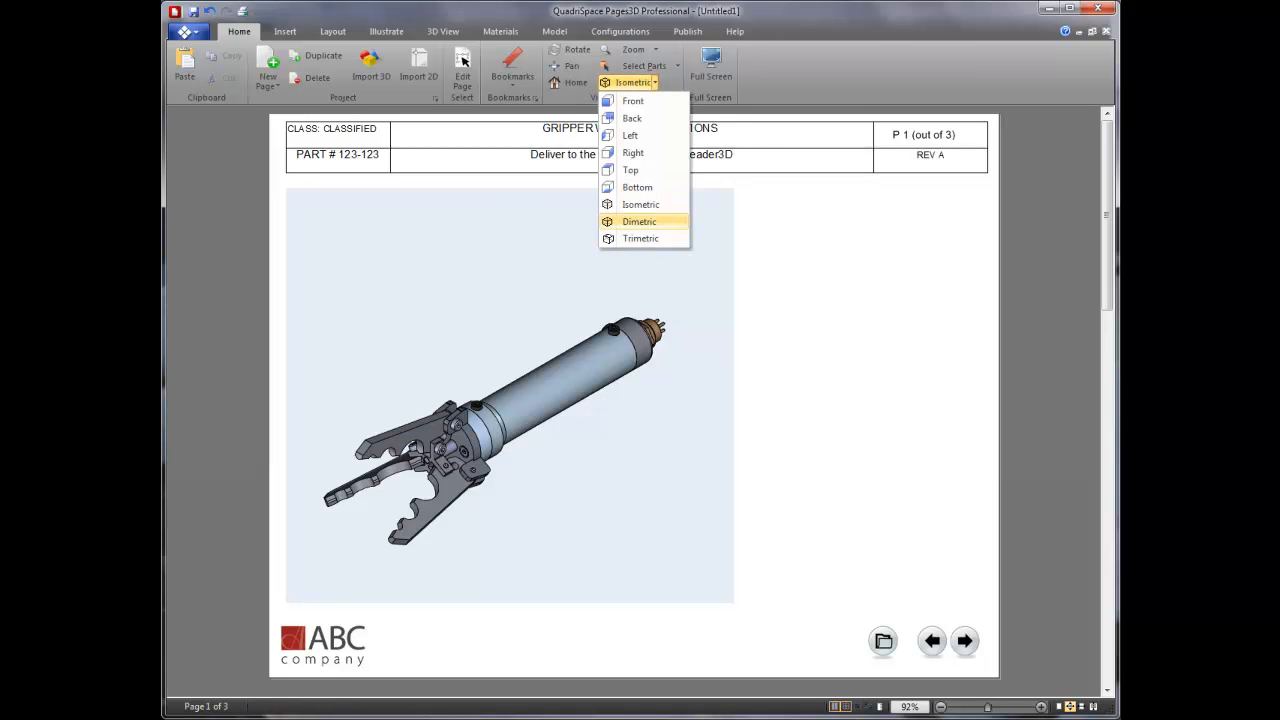
left_click(639, 221)
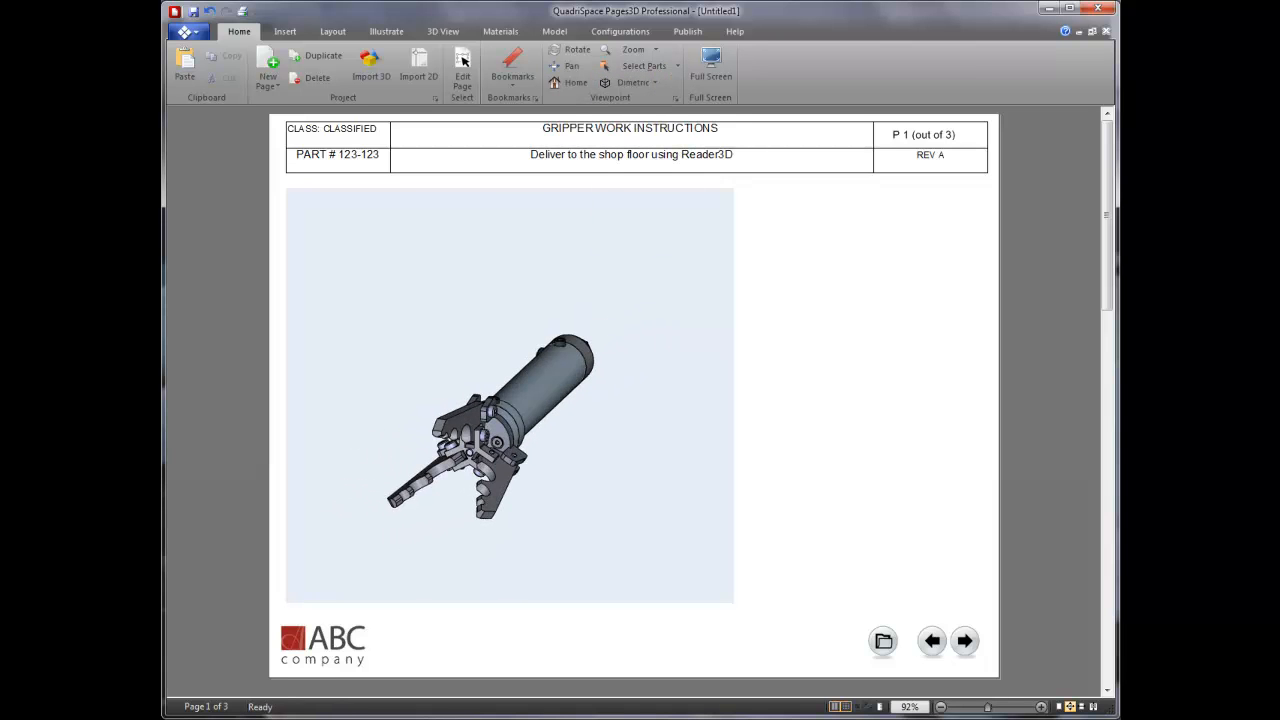
Open the detailed viewpoint settings and try the Isometric 30 bottom views: back right, front right and front left
left_click(675, 97)
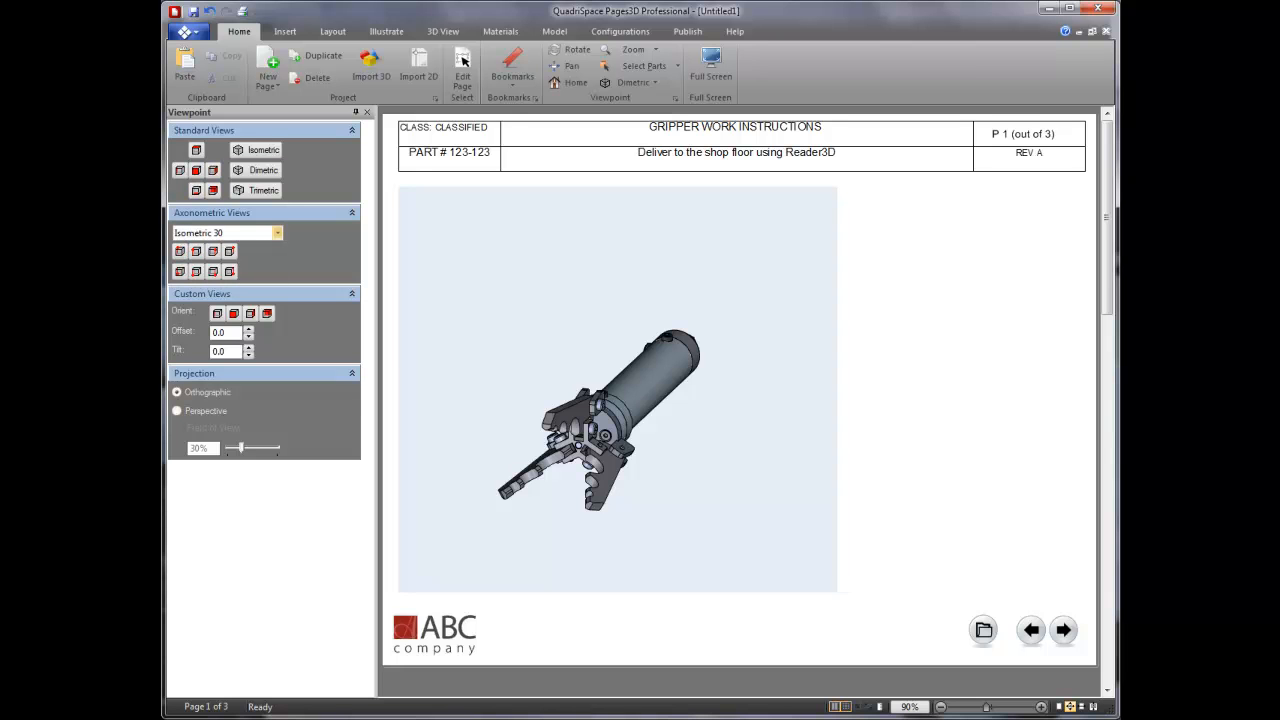
left_click(229, 271)
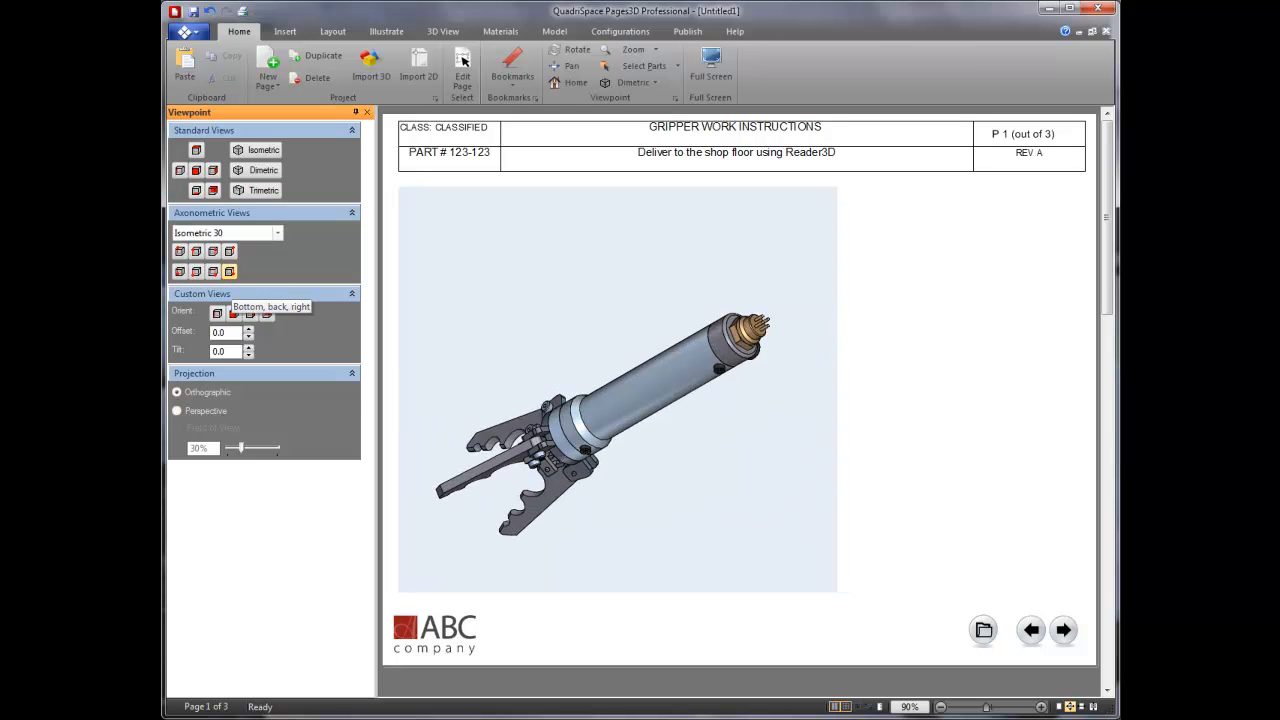
left_click(212, 271)
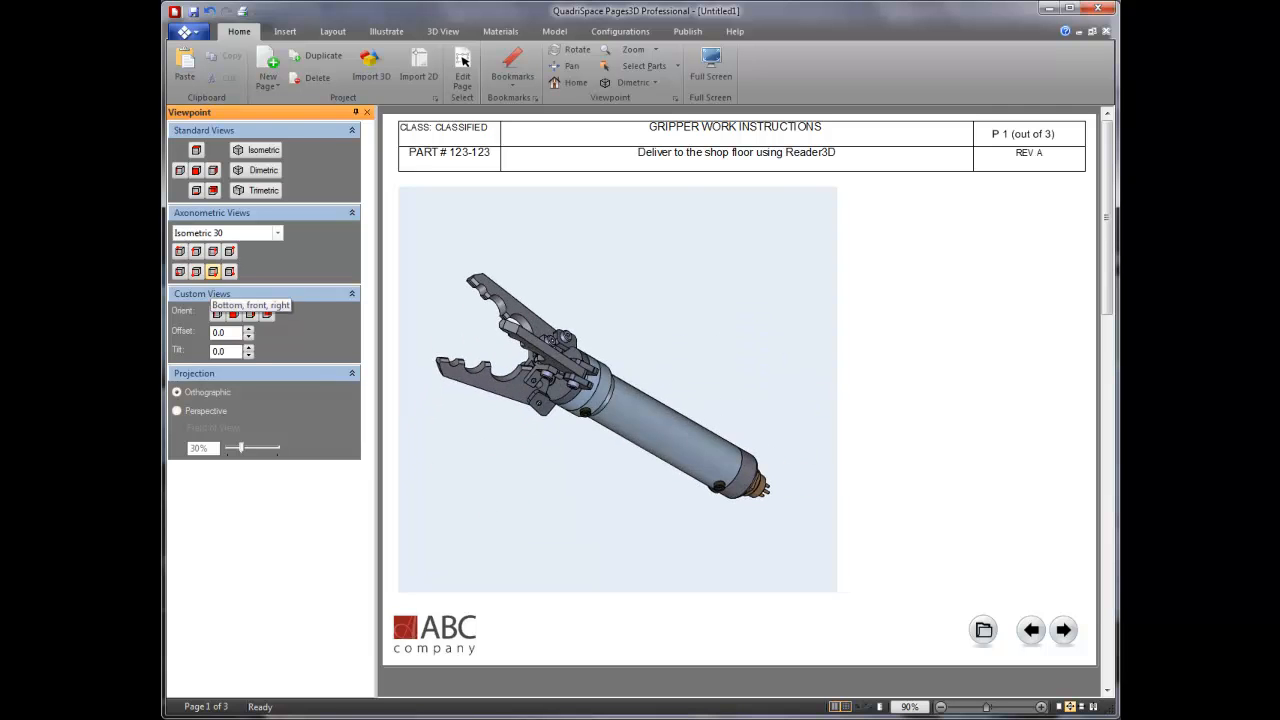
left_click(196, 271)
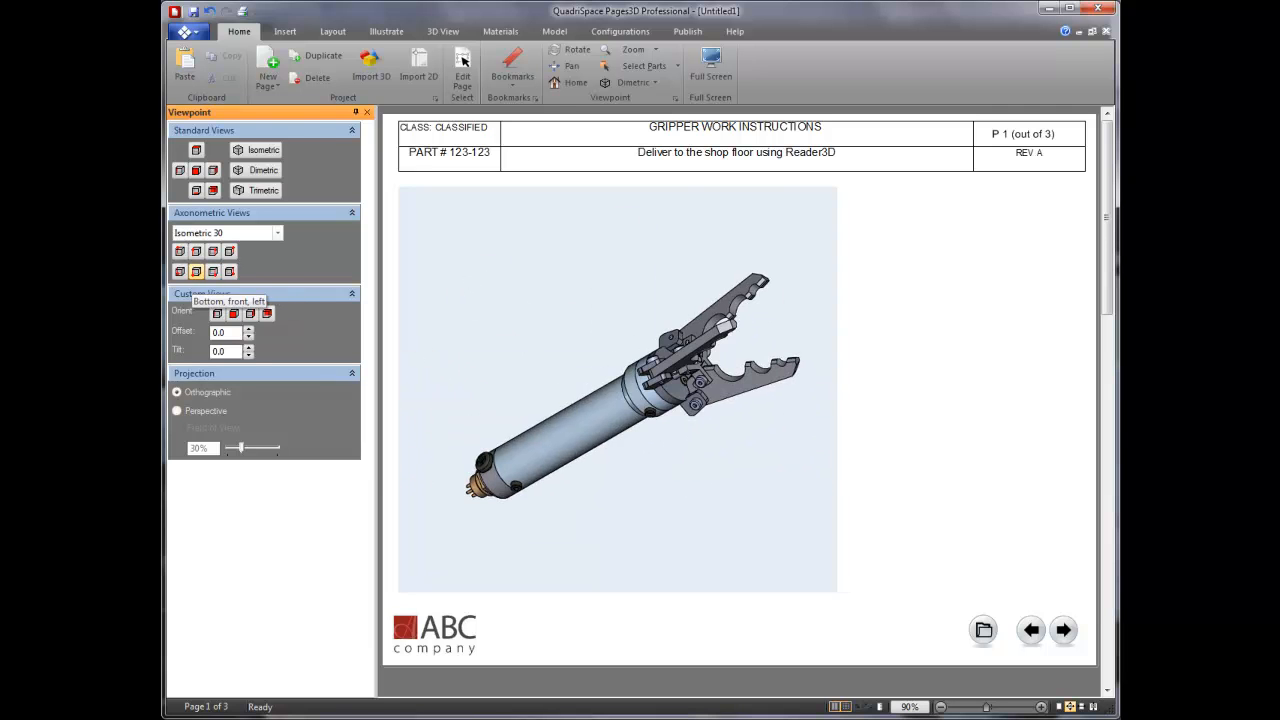
Try a custom view of the gripper with front orientation, an offset of 15 and a tilt of 45
left_click(233, 313)
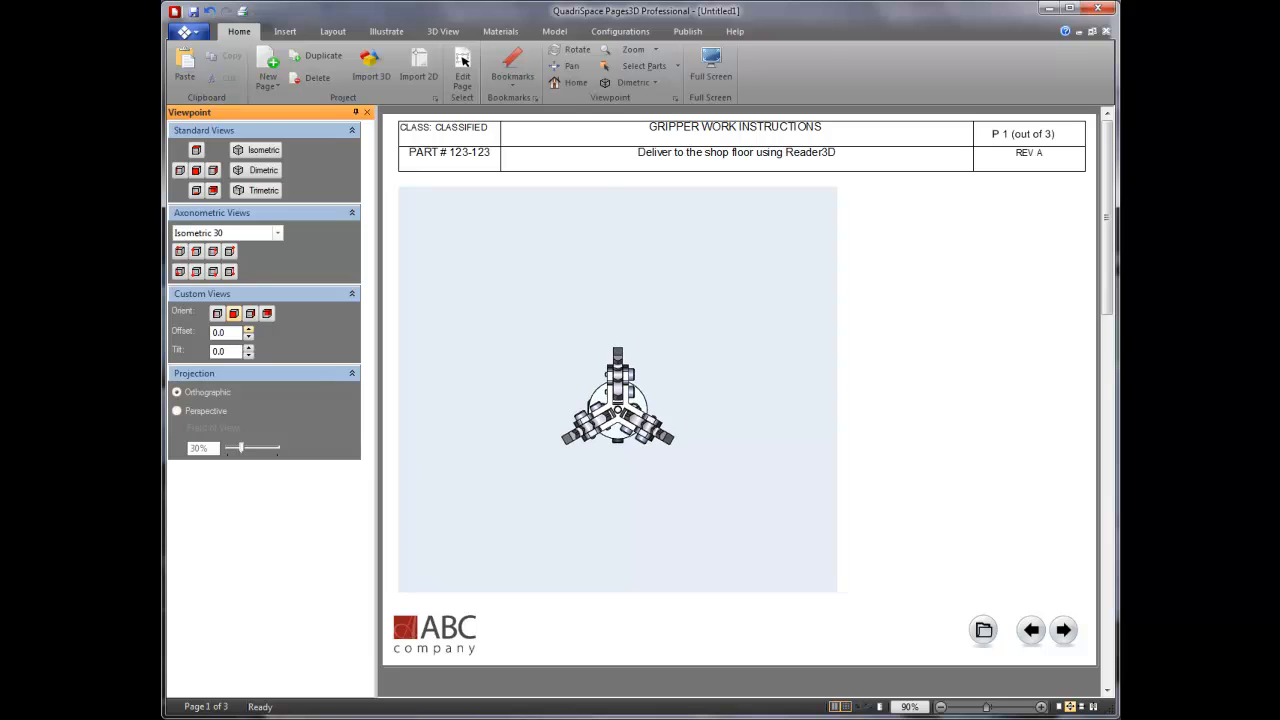
left_click(220, 332)
type("15")
key("Tab")
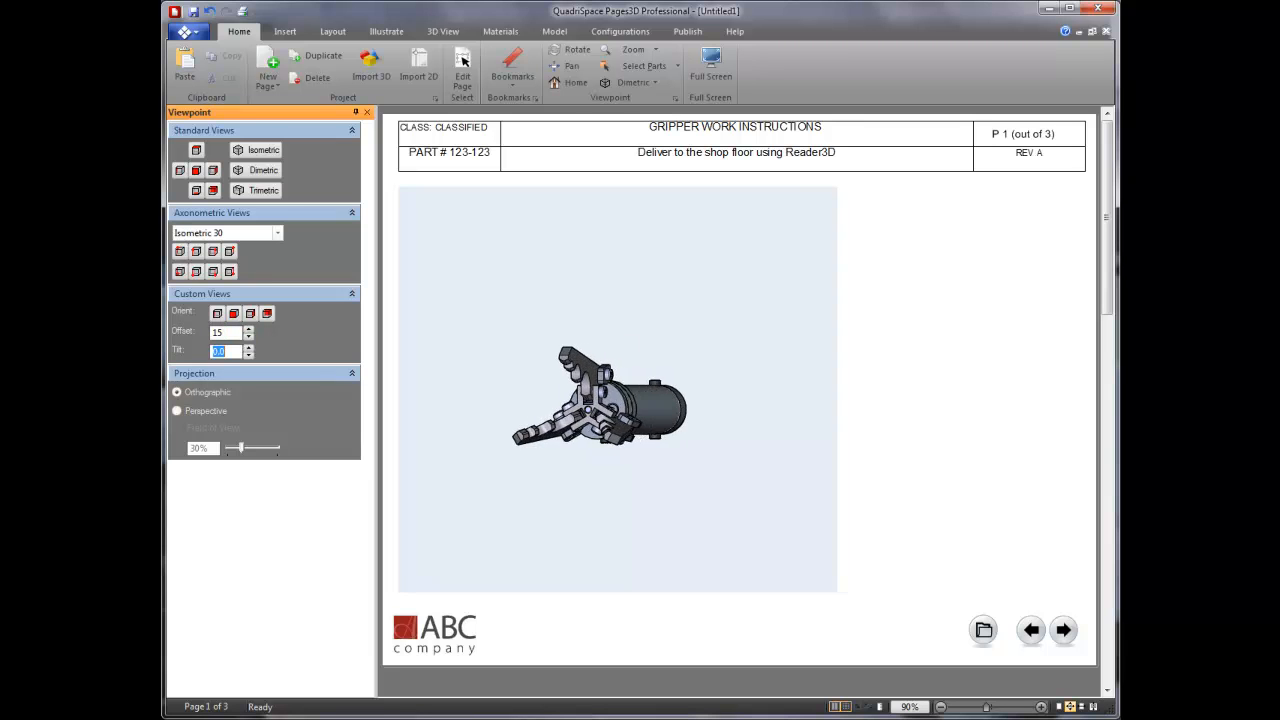
type("45")
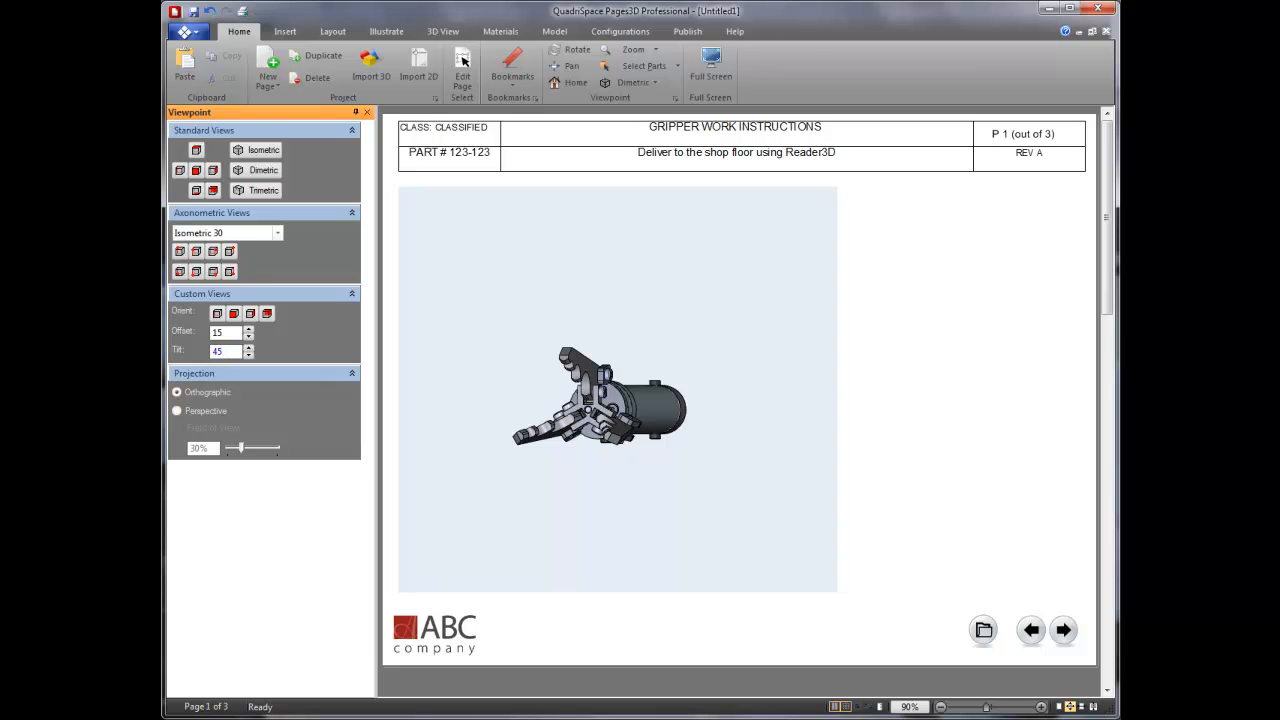
key("Tab")
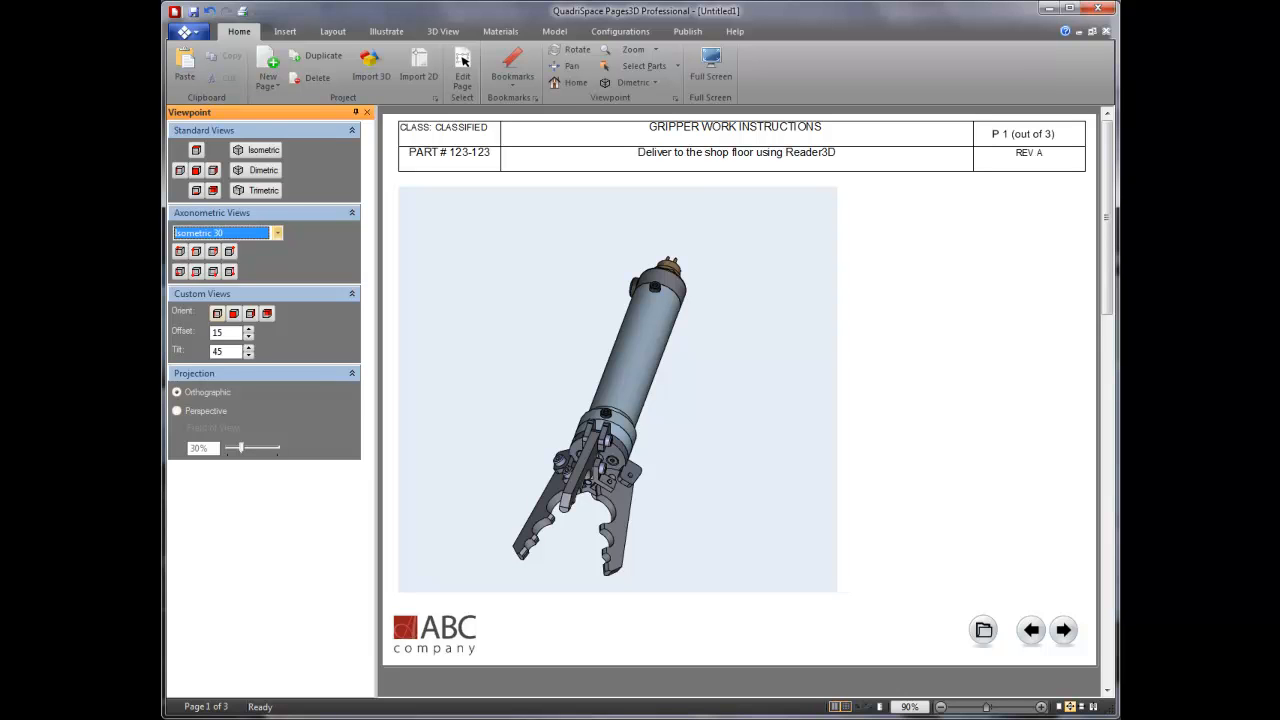
Compare the Isometric 30 top-back-right and top-front-right views, leaving the gripper in the top, front, right view
left_click(229, 251)
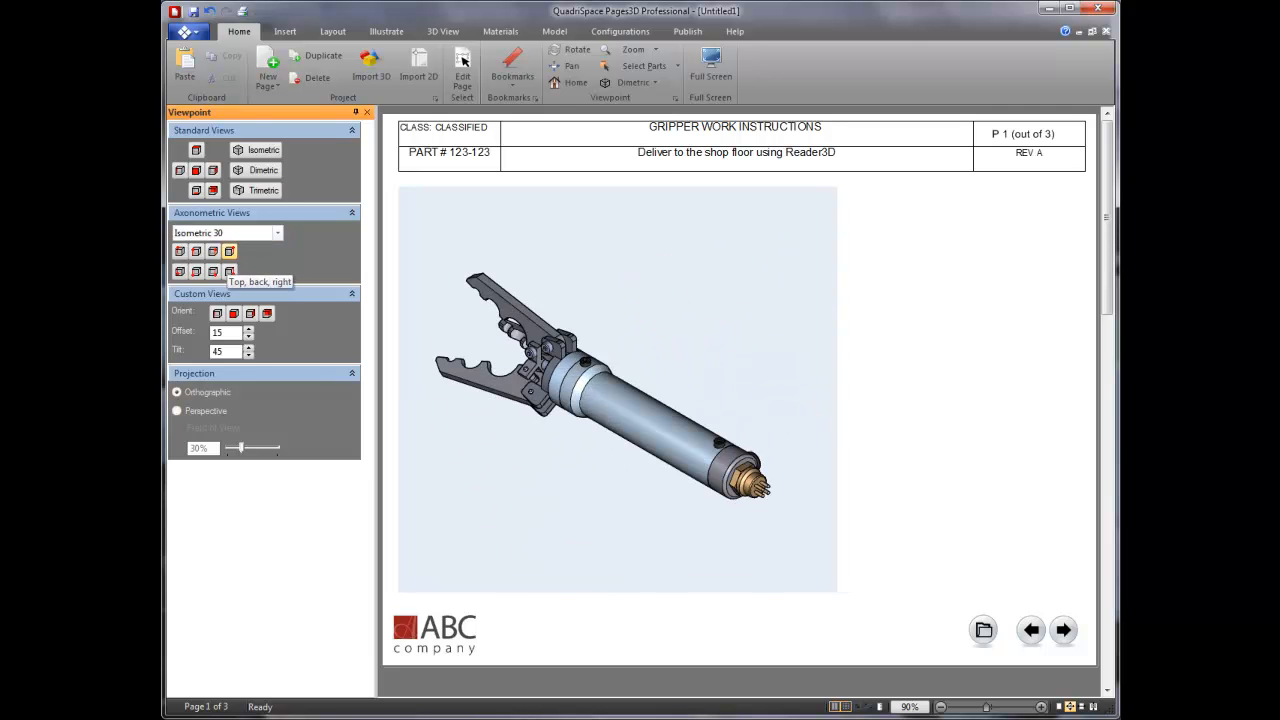
left_click(212, 251)
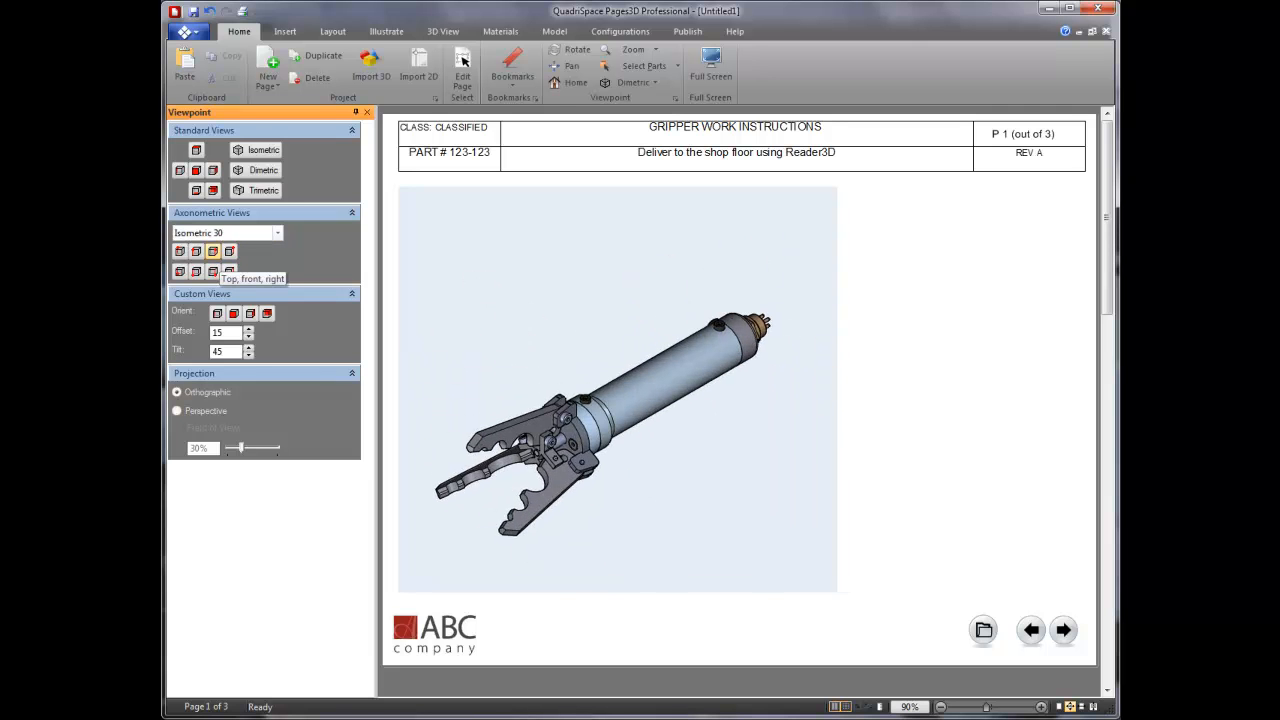
left_click(229, 251)
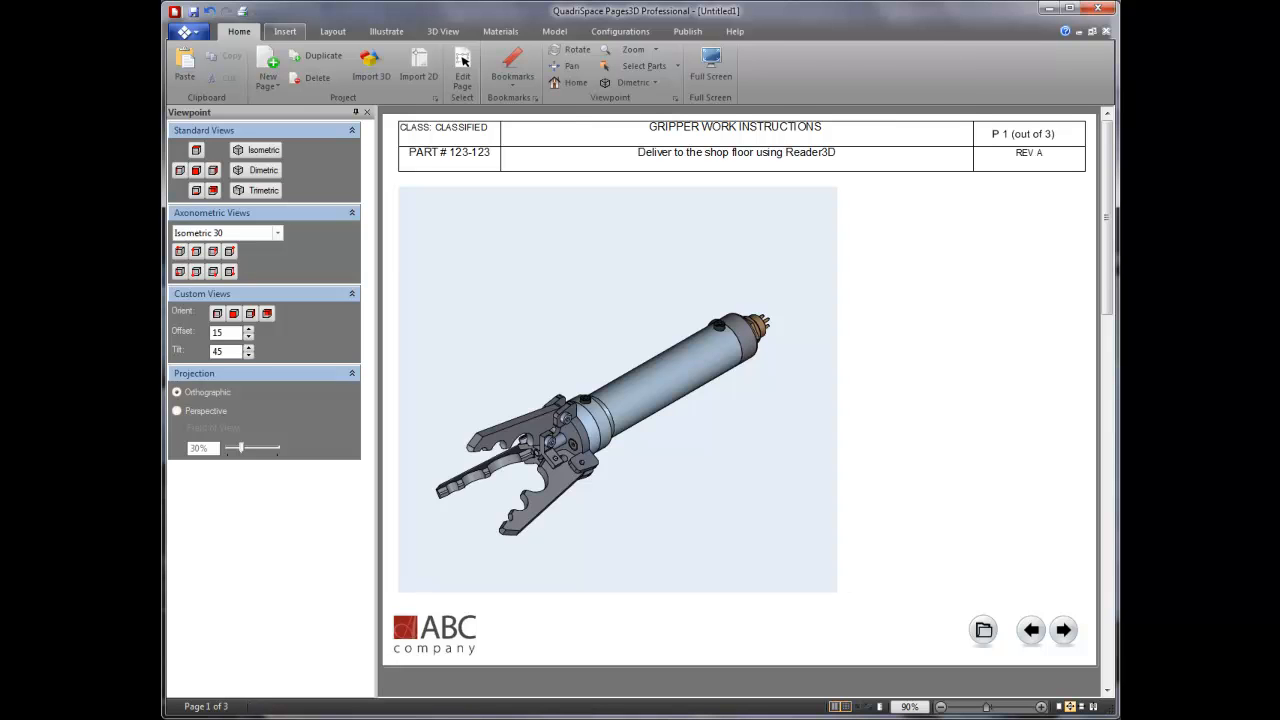
Restore the gripper's Isometric 30 top, front, right view after trying the bottom views, and show the storyboard
left_click(285, 31)
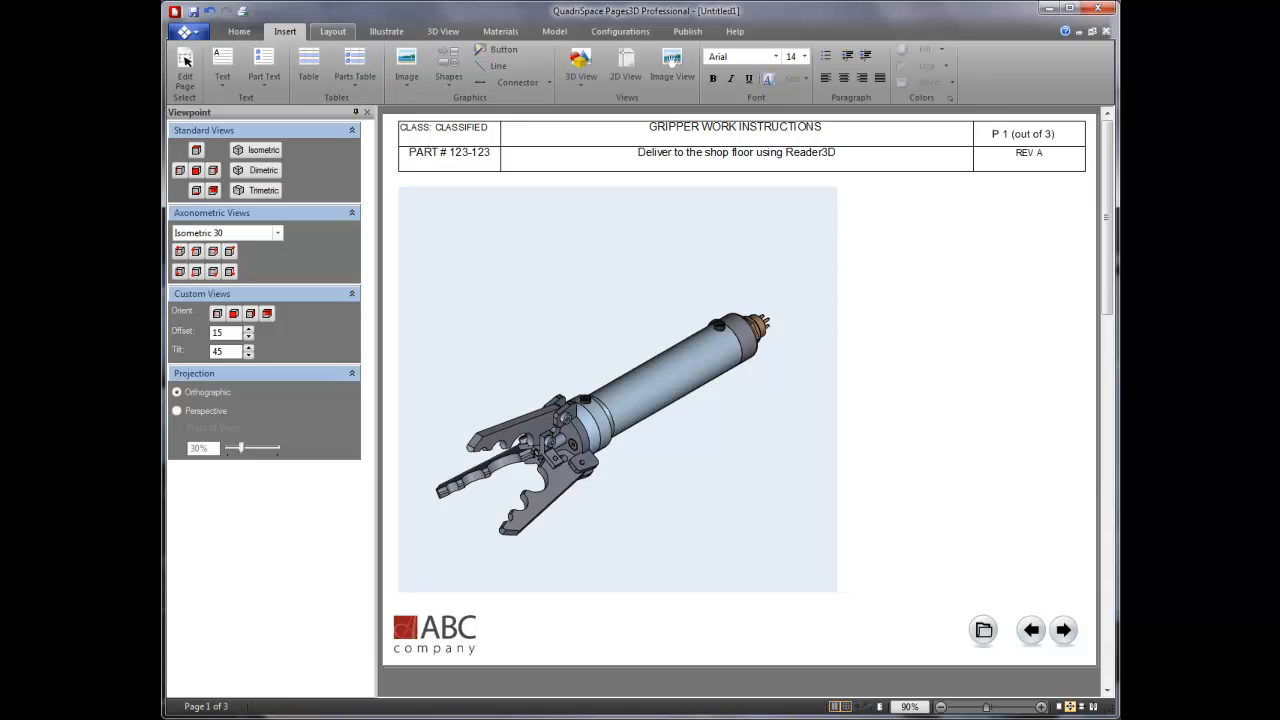
left_click(333, 31)
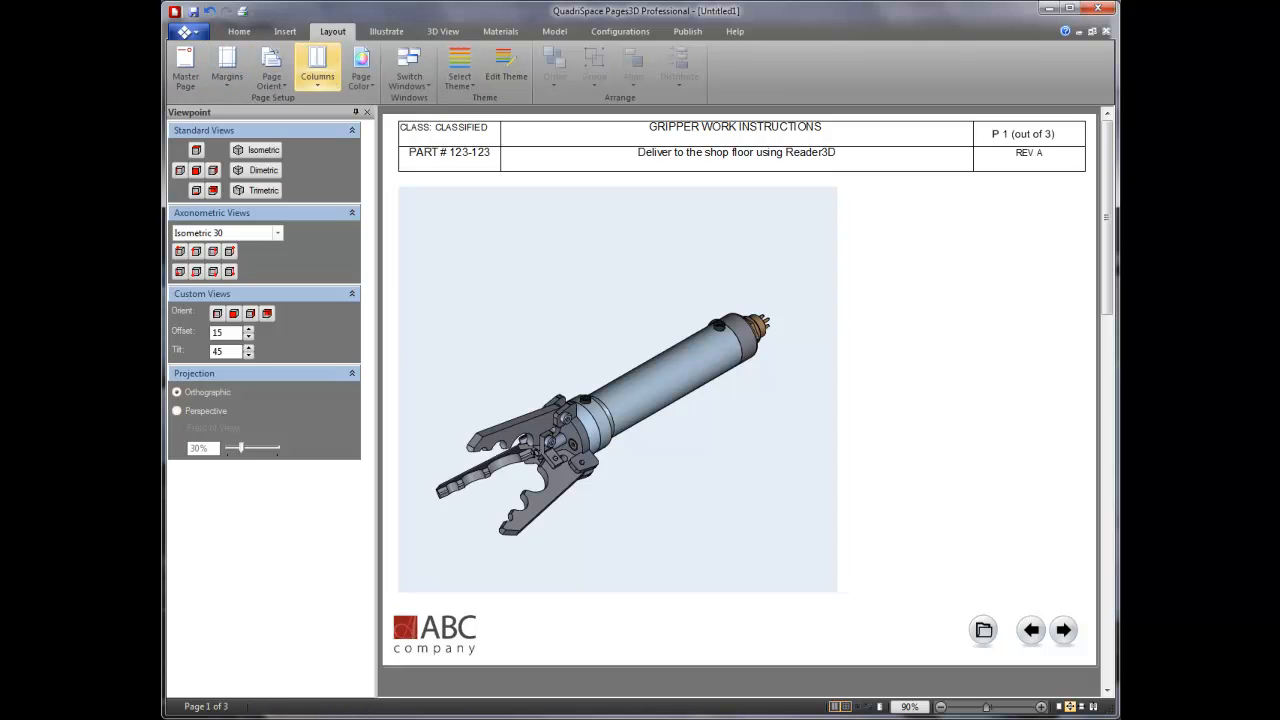
left_click(386, 31)
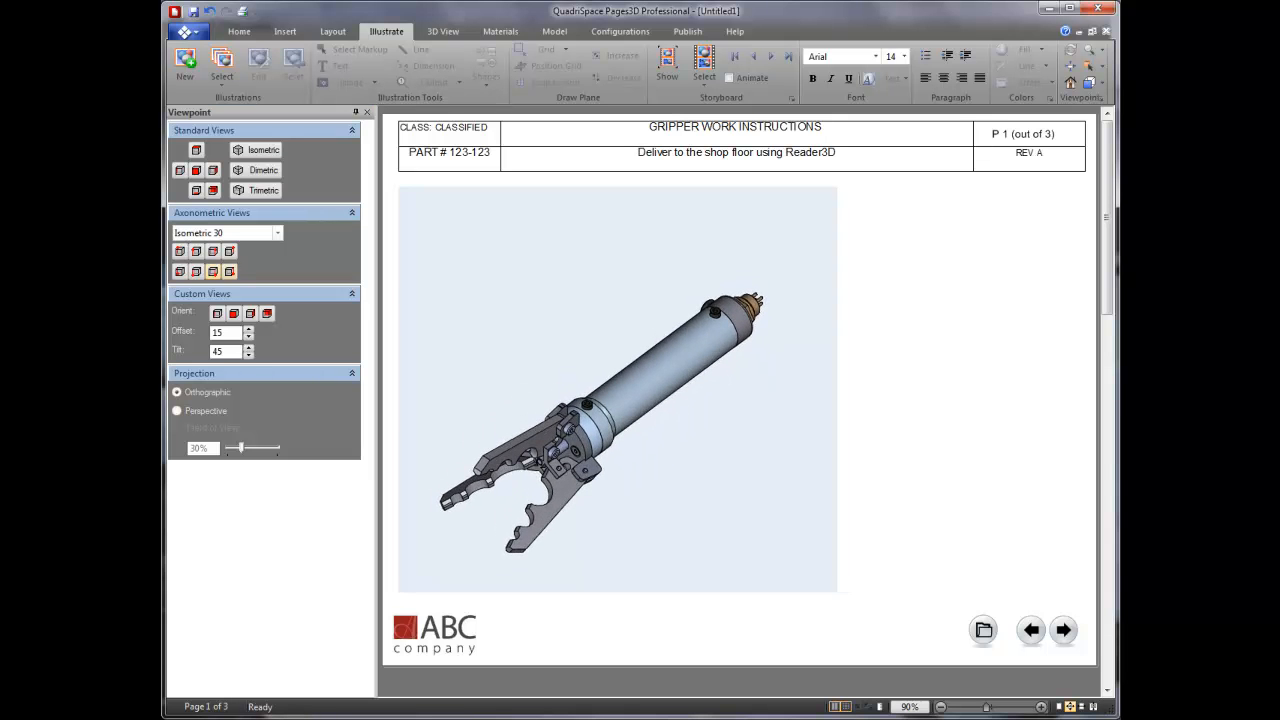
left_click(229, 271)
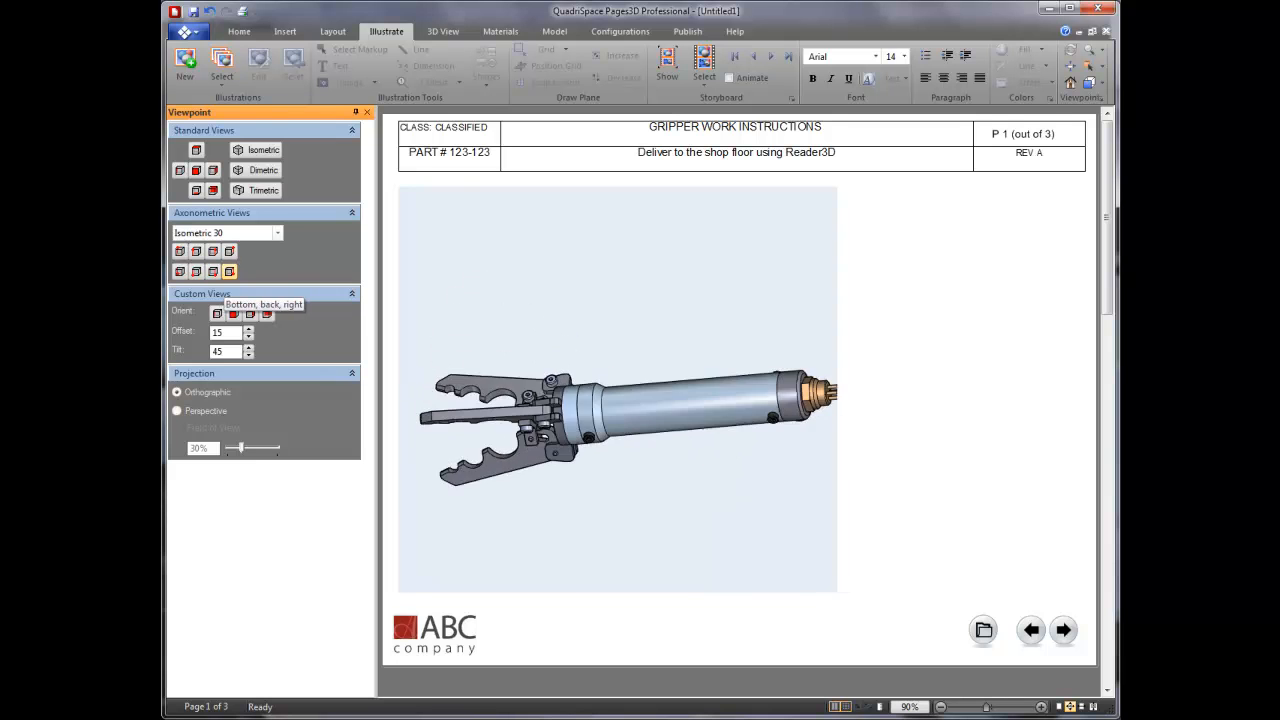
left_click(196, 271)
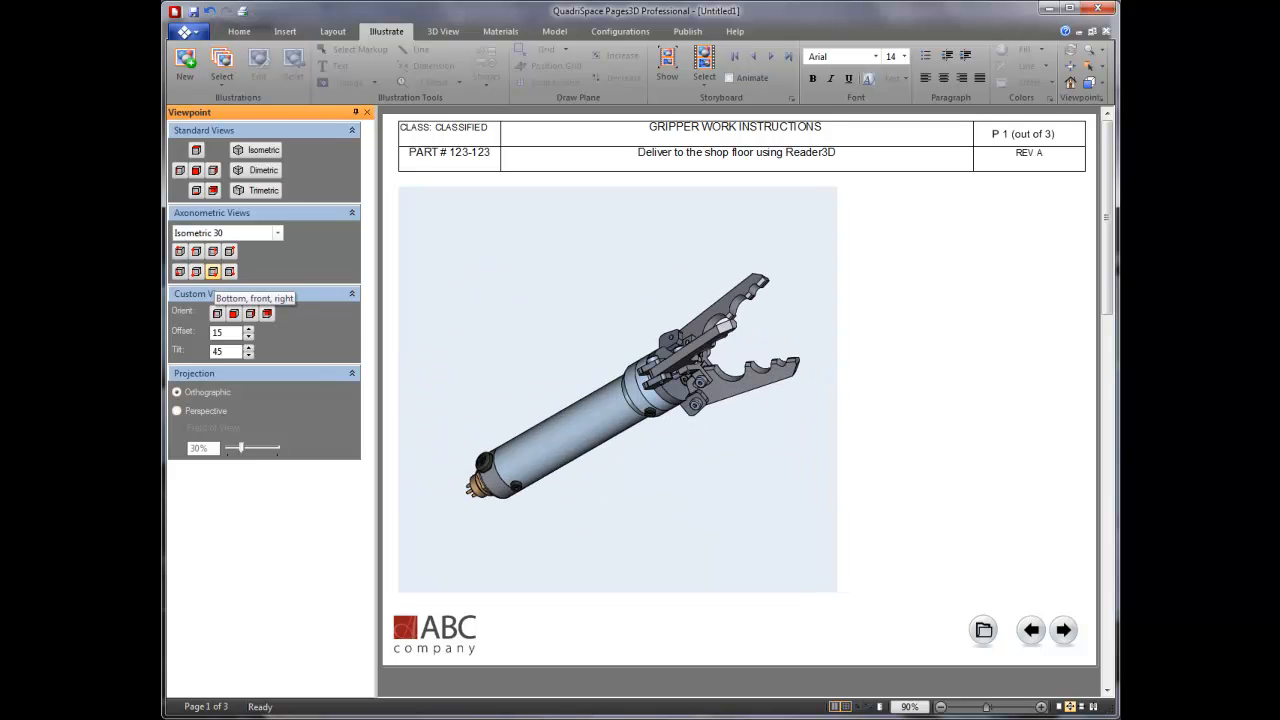
left_click(213, 251)
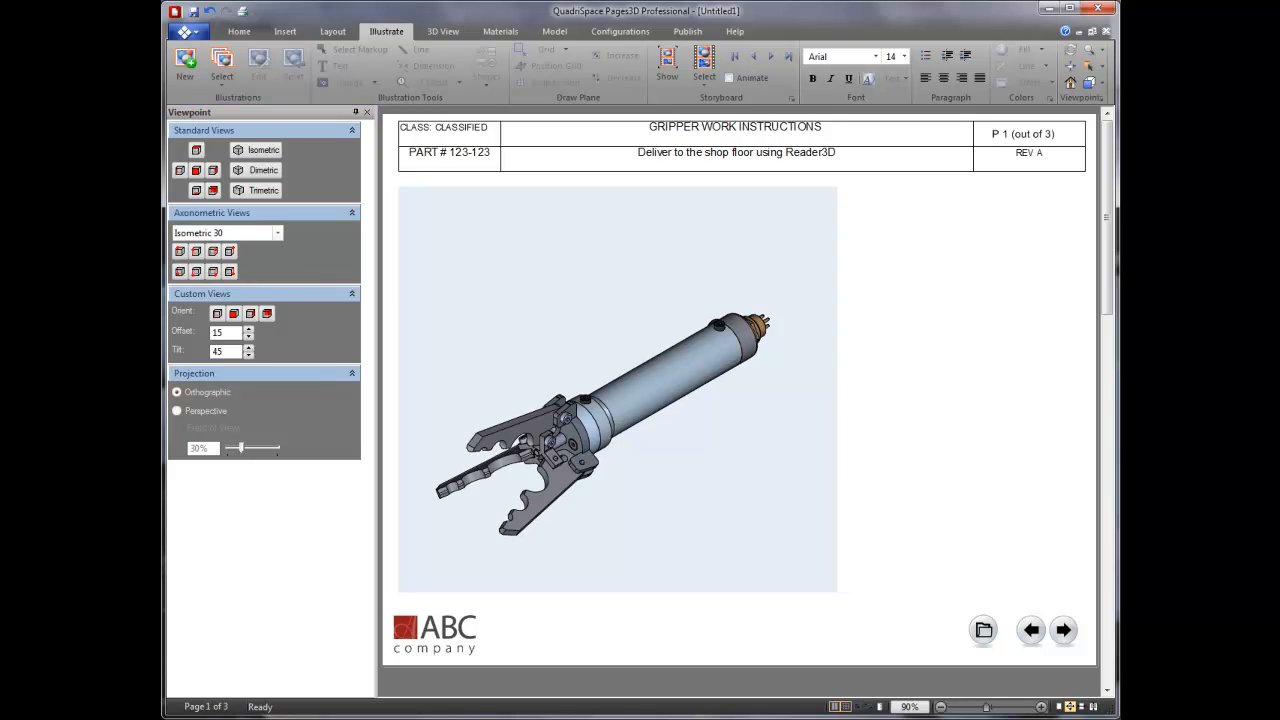
left_click(667, 66)
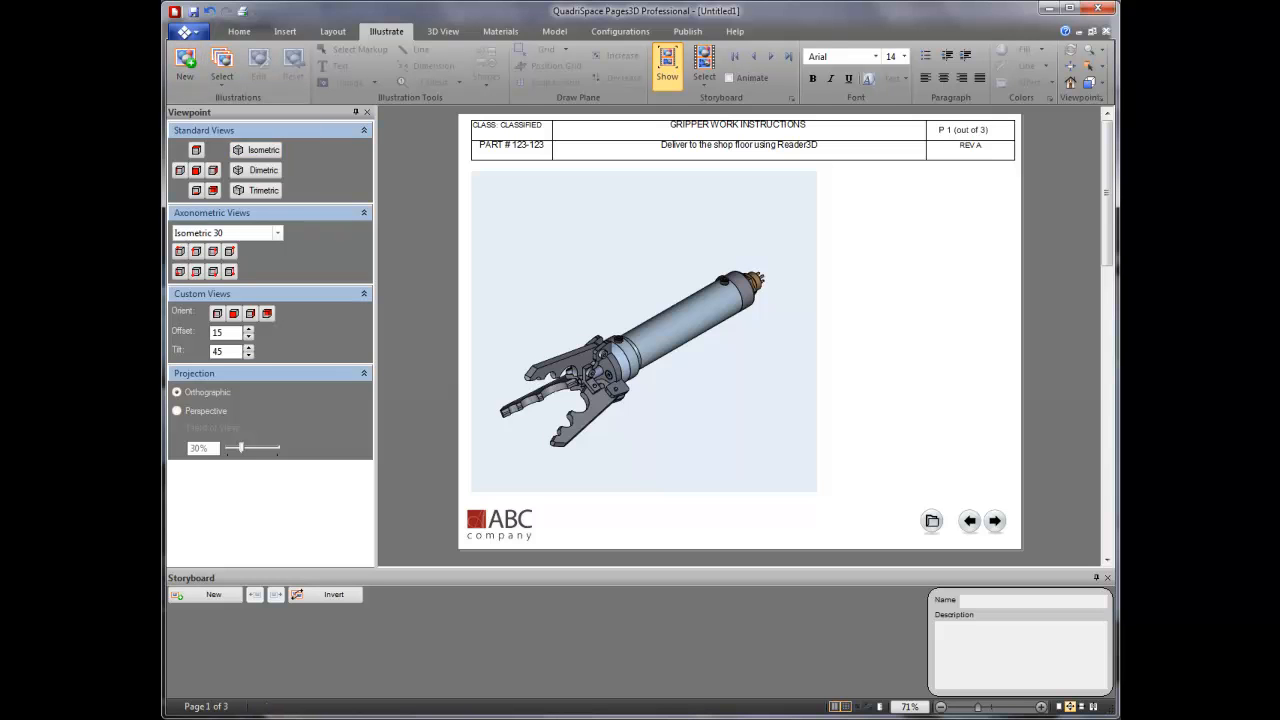
Set the background of the gripper's 3D view to white from the theme colors
left_click(443, 31)
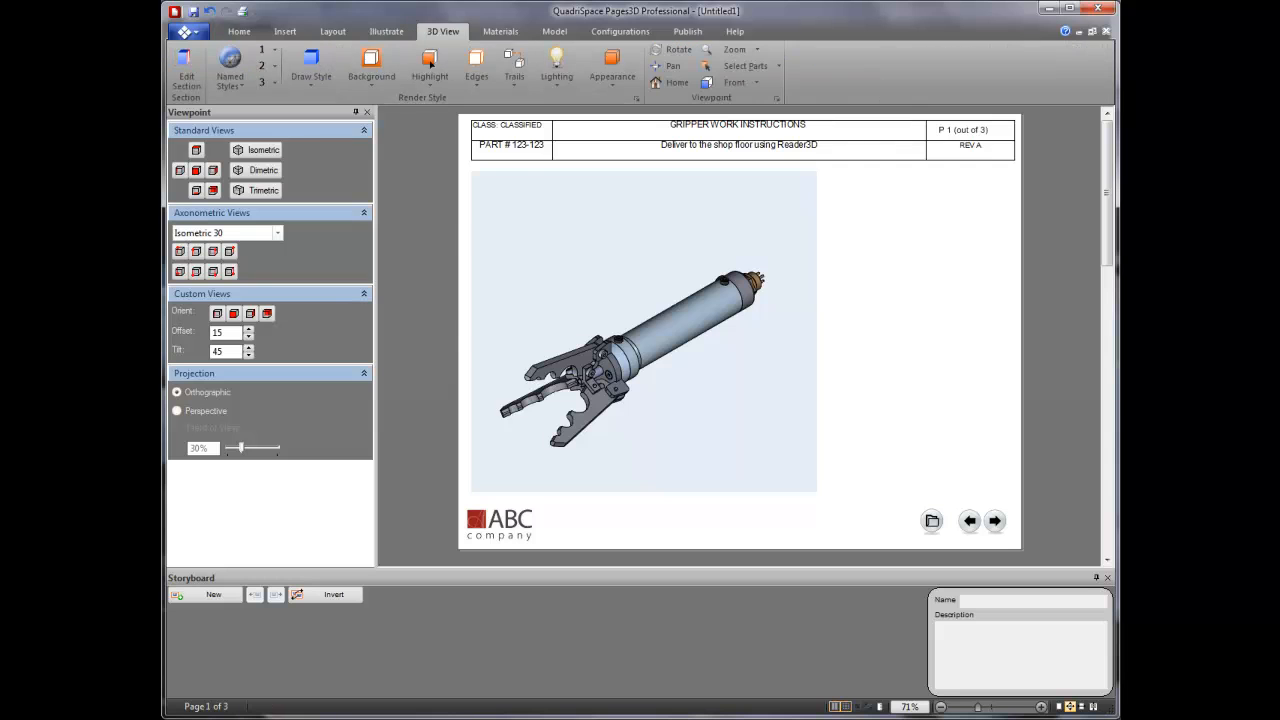
left_click(371, 68)
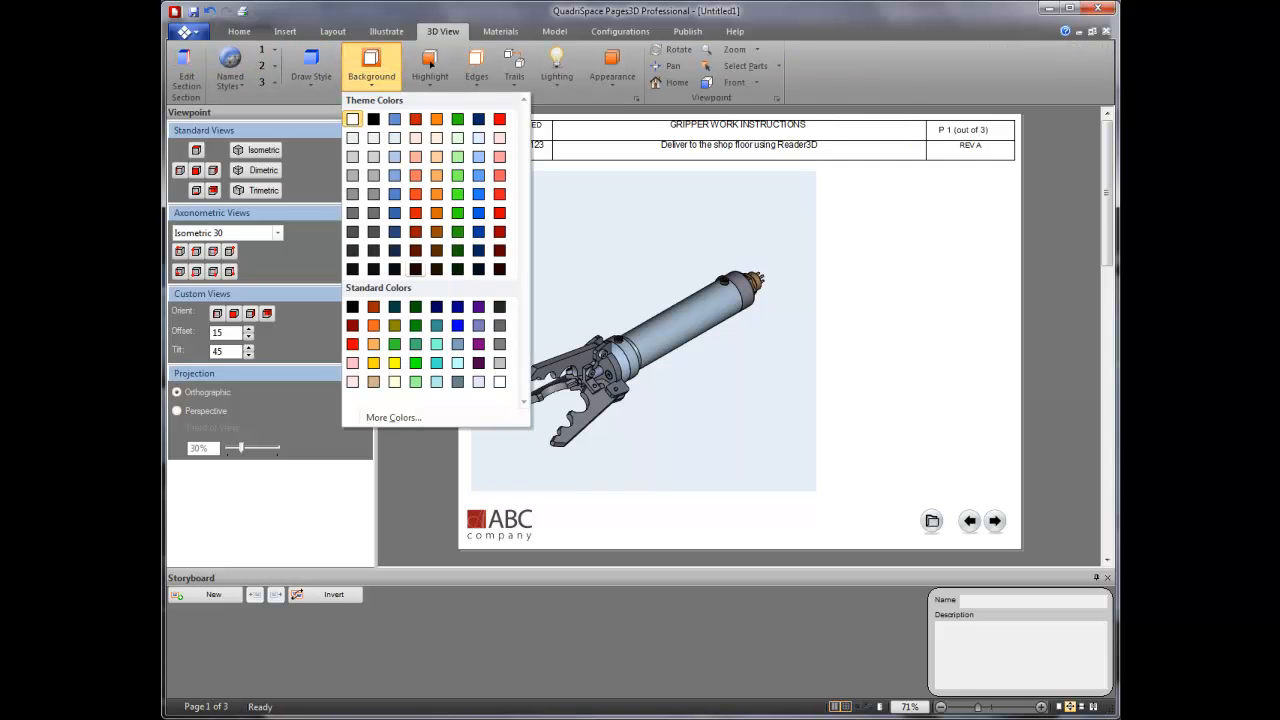
left_click(352, 119)
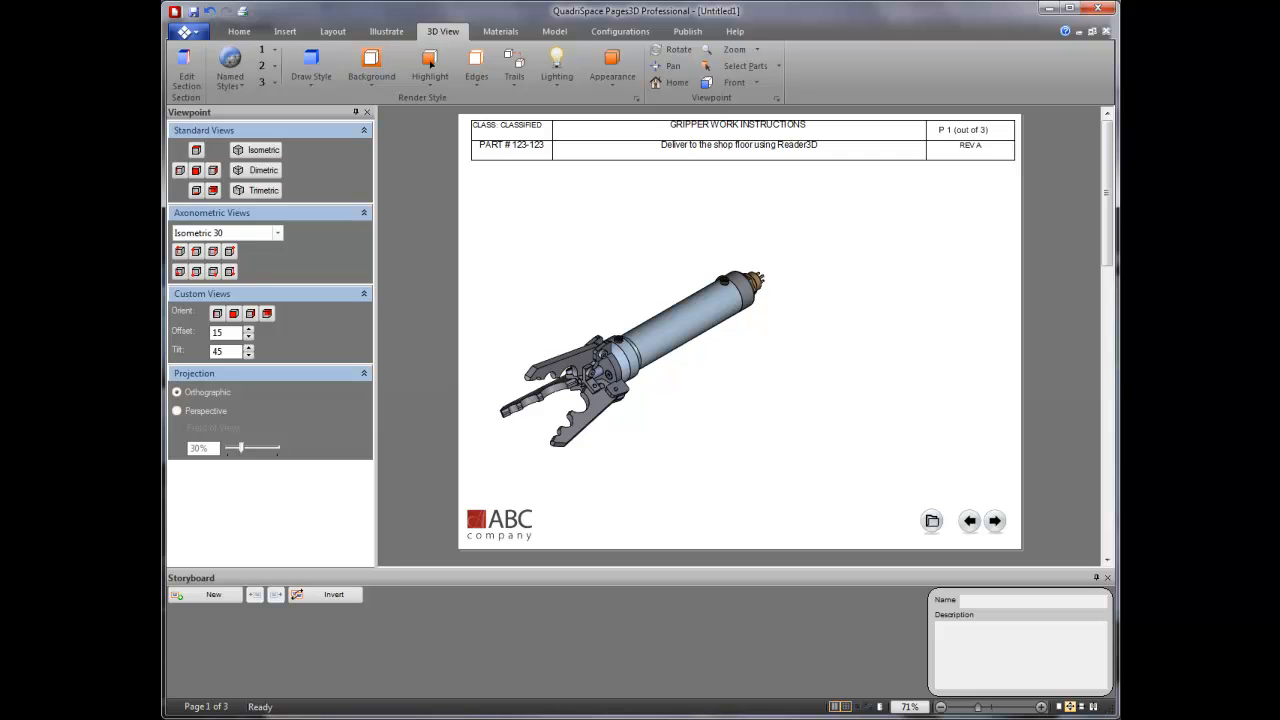
Add an illustration named "Assembly Gripper" at the end of the storyboard and recall its saved view
left_click(386, 31)
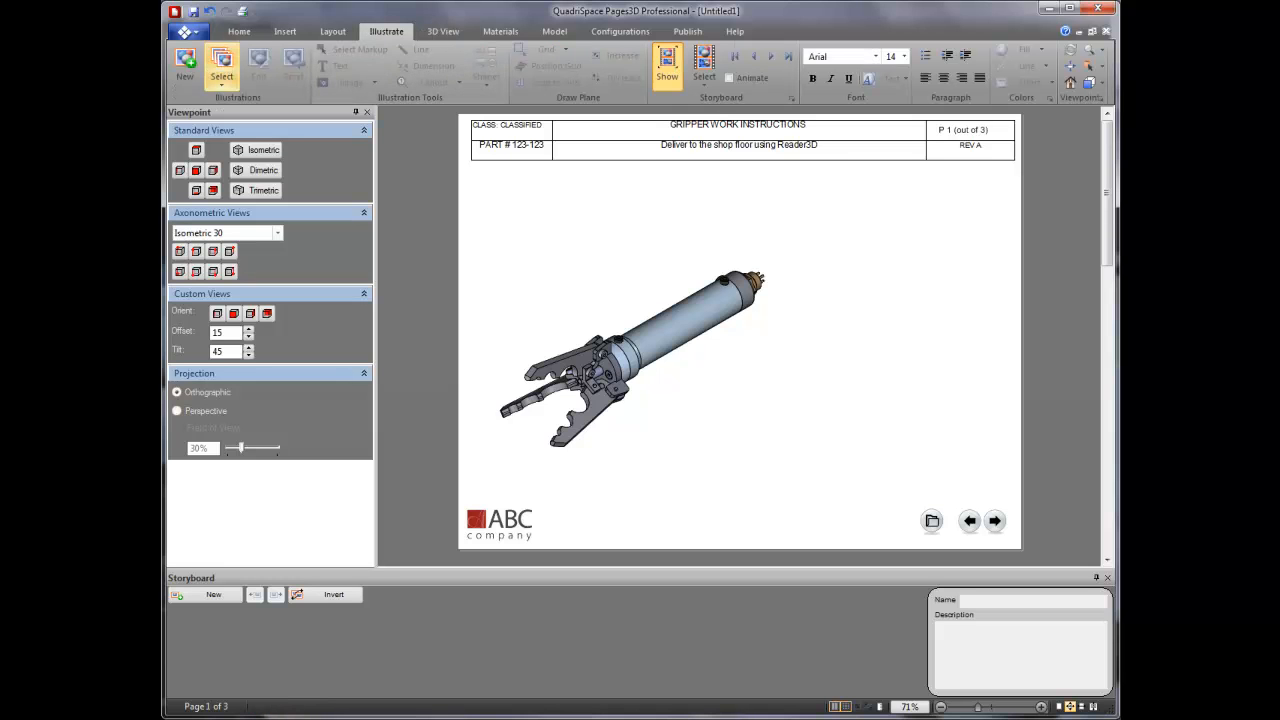
left_click(185, 62)
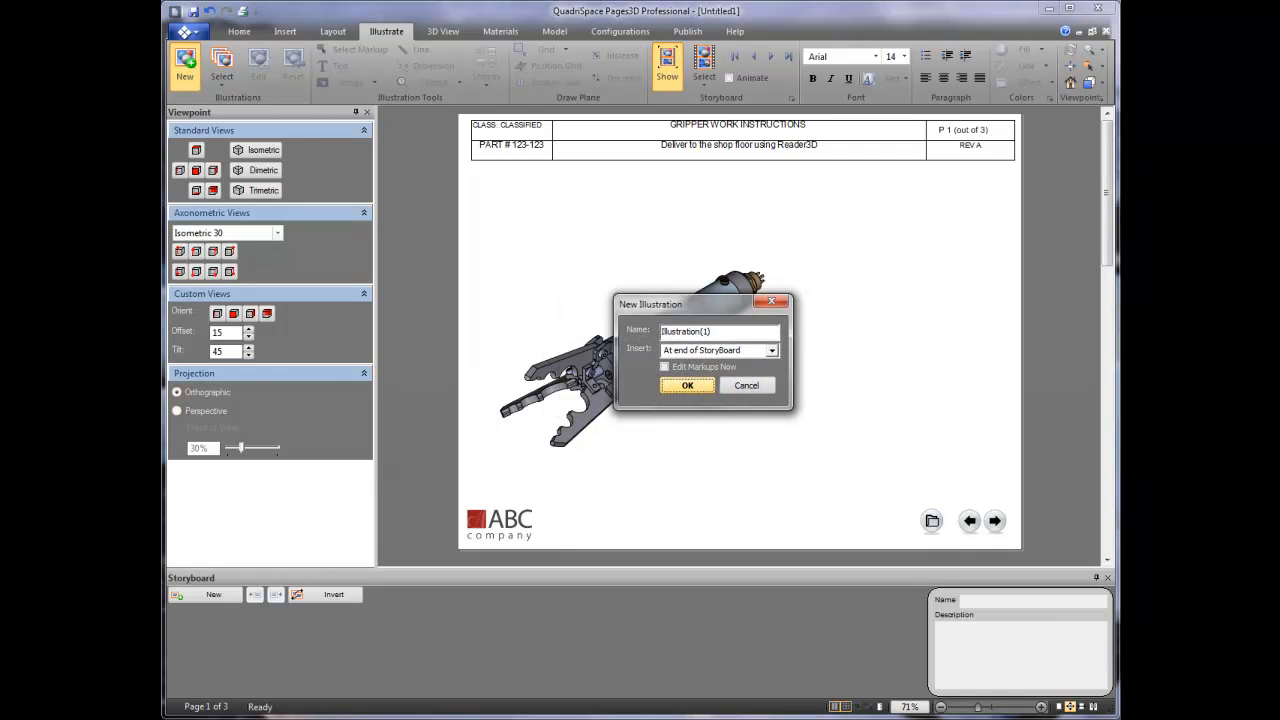
double_click(686, 331)
type("Gripper")
key("BackSpace")
key("BackSpace")
key("BackSpace")
key("BackSpace")
key("BackSpace")
type("Assebmly")
key("BackSpace")
key("BackSpace")
key("BackSpace")
key("BackSpace")
type("mbly Gripper")
key("Return")
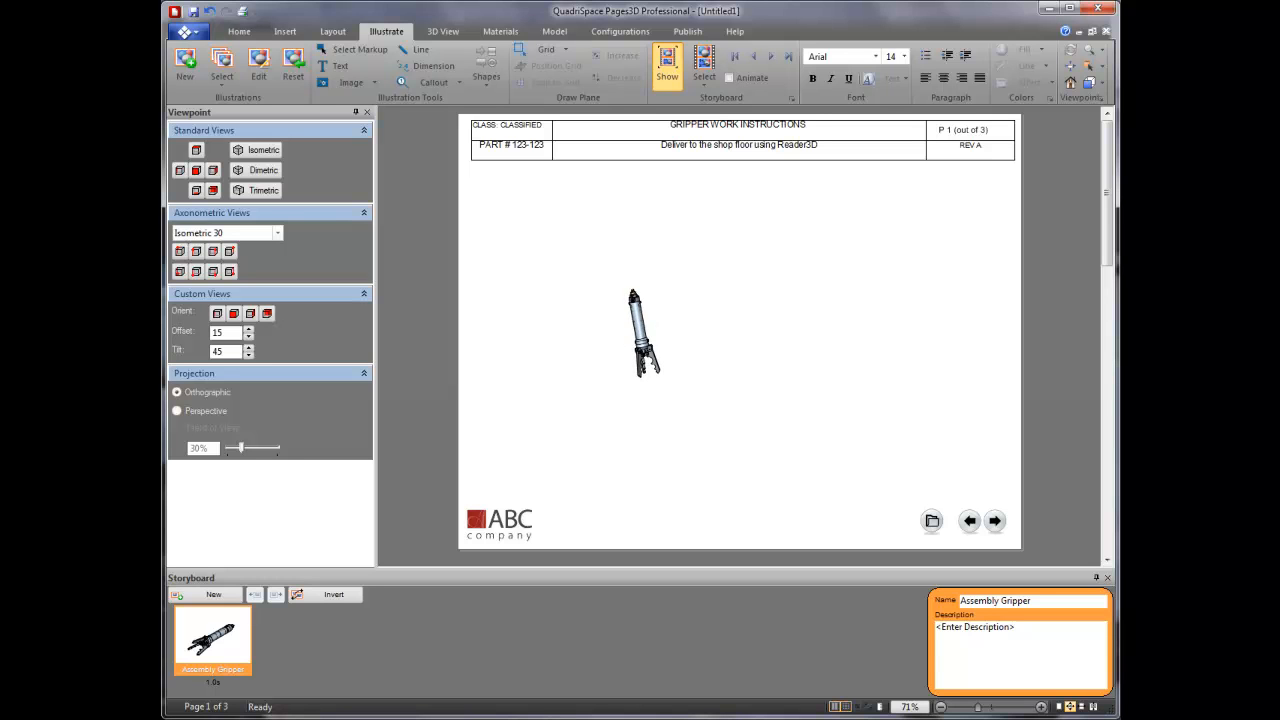
left_click(213, 638)
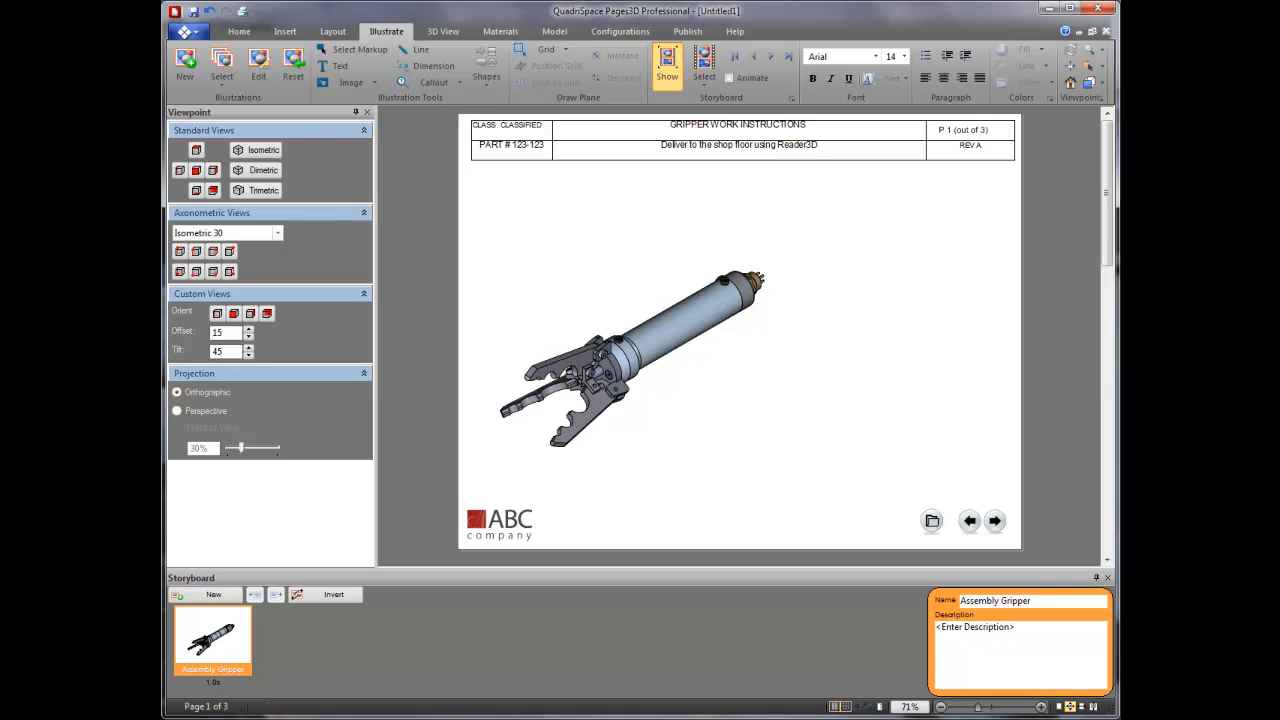
Show the model's assembly tree and expand gripper2.dwf to list its components
left_click(554, 31)
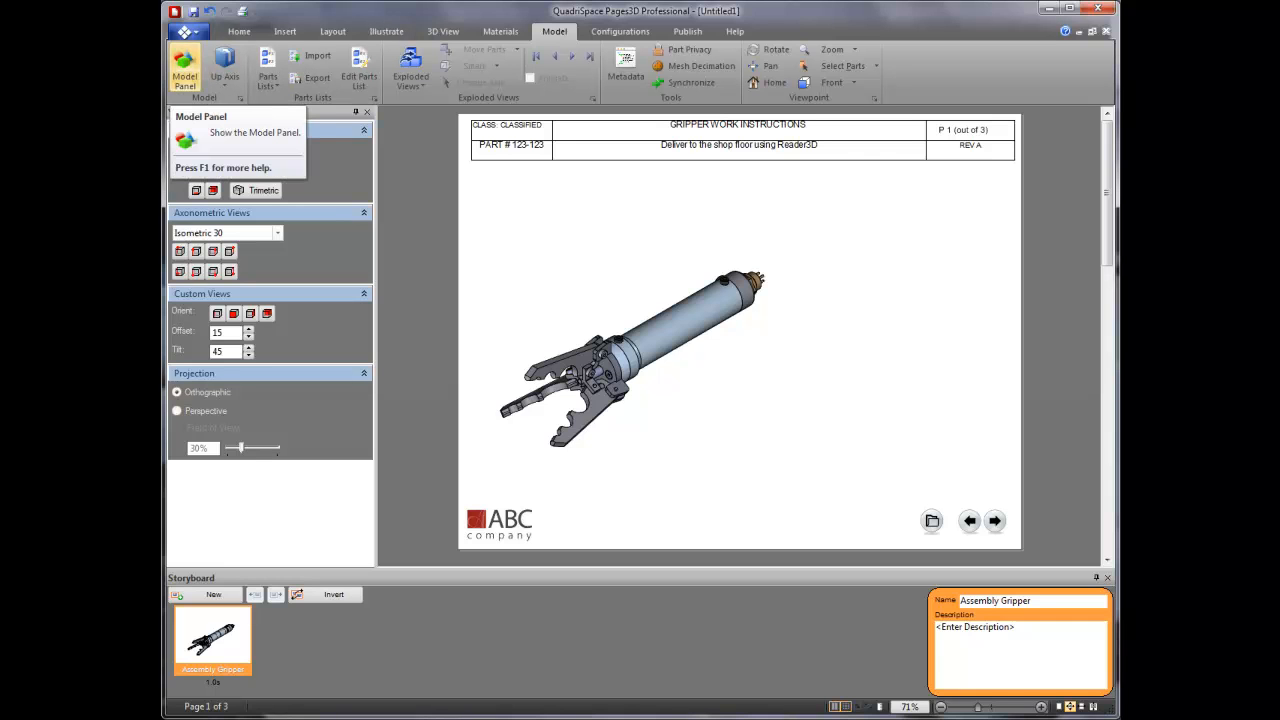
left_click(184, 68)
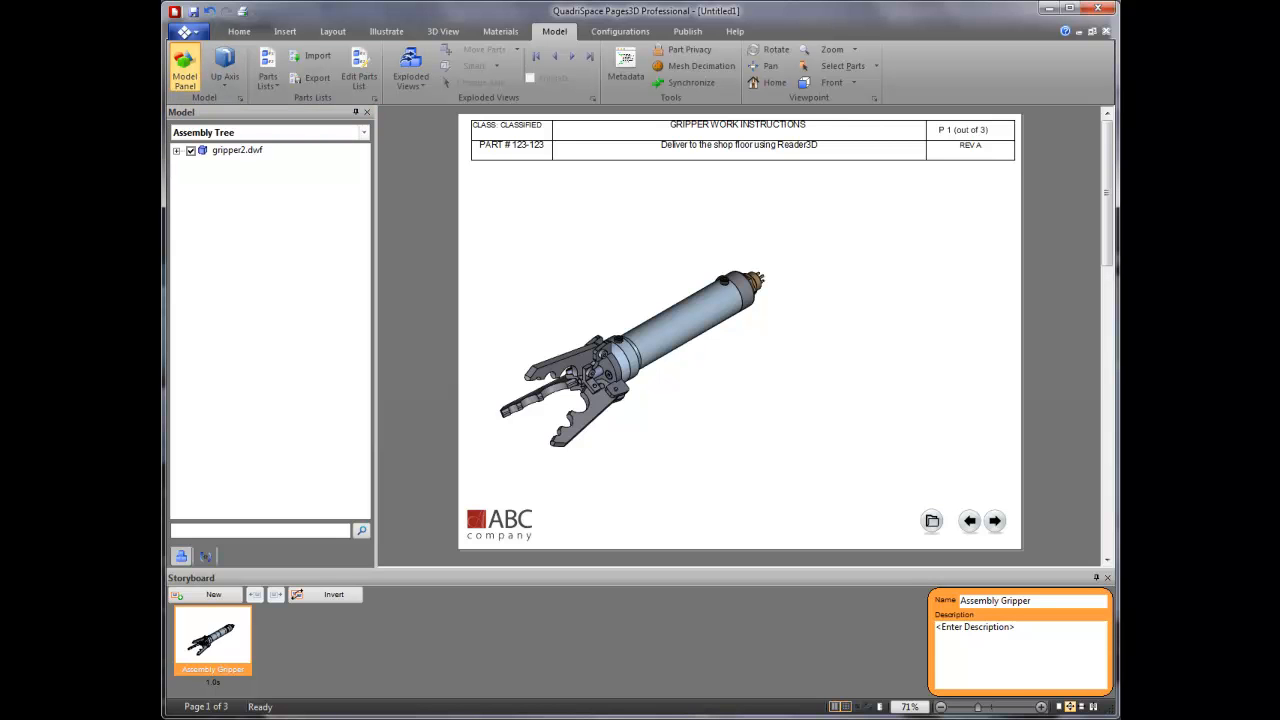
left_click(177, 151)
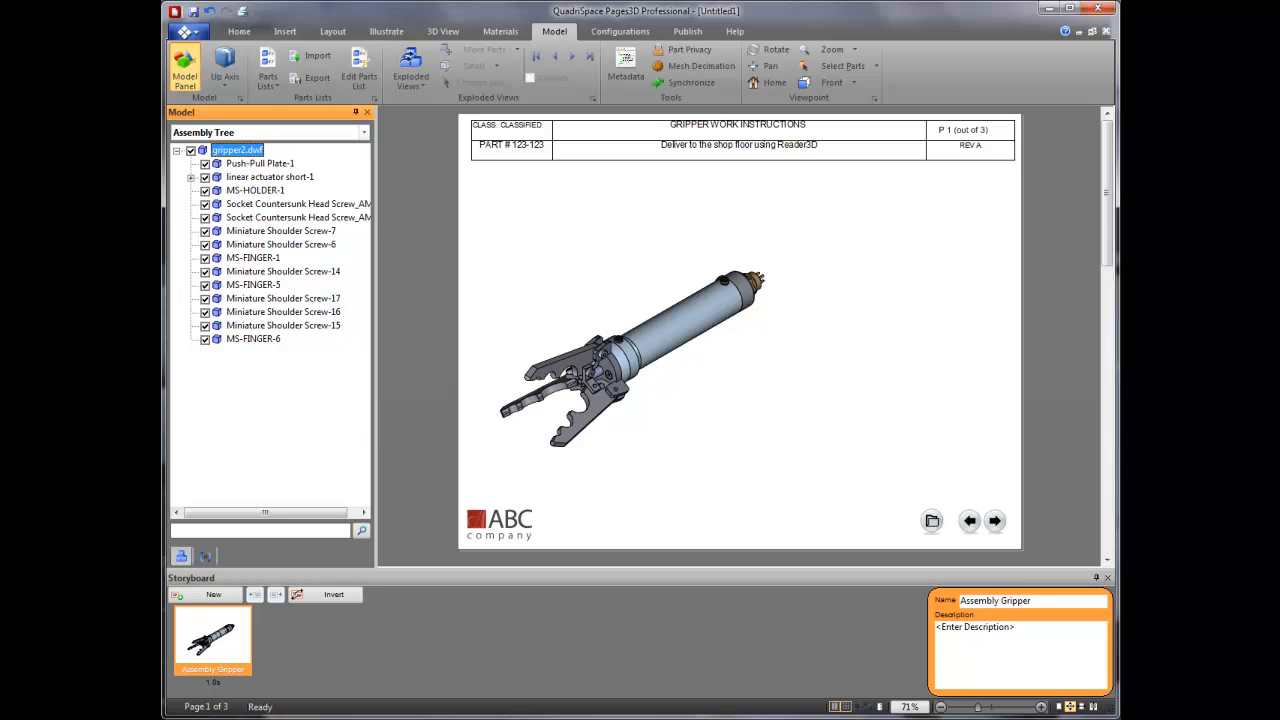
Create a configuration from the linear actuator short-1 subassembly and name it "Assemble Linear Actuator"
left_click(270, 177)
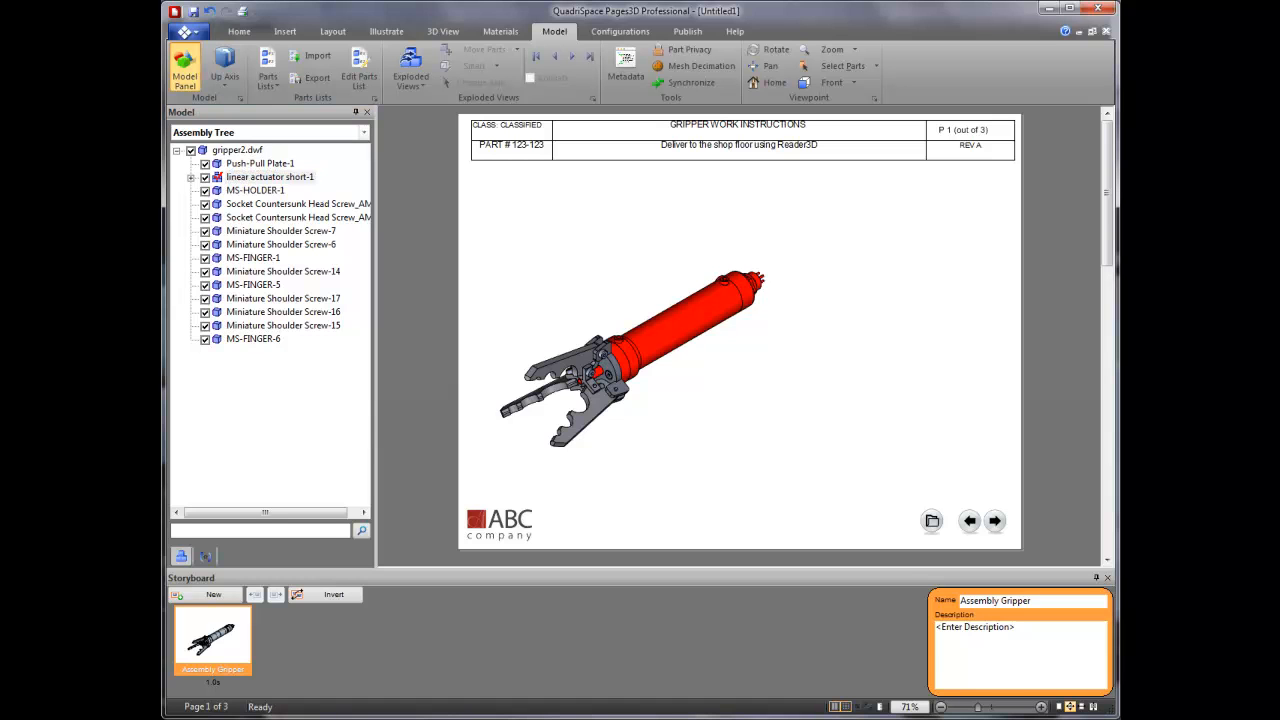
right_click(312, 177)
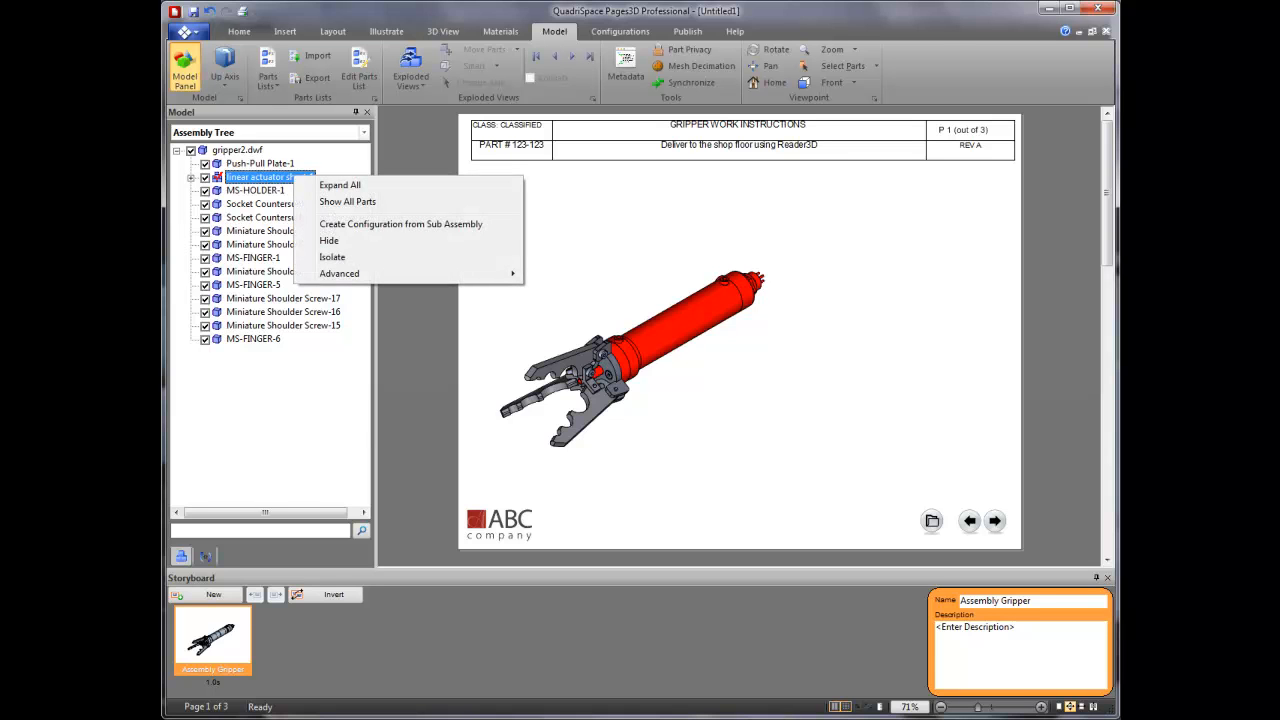
left_click(400, 224)
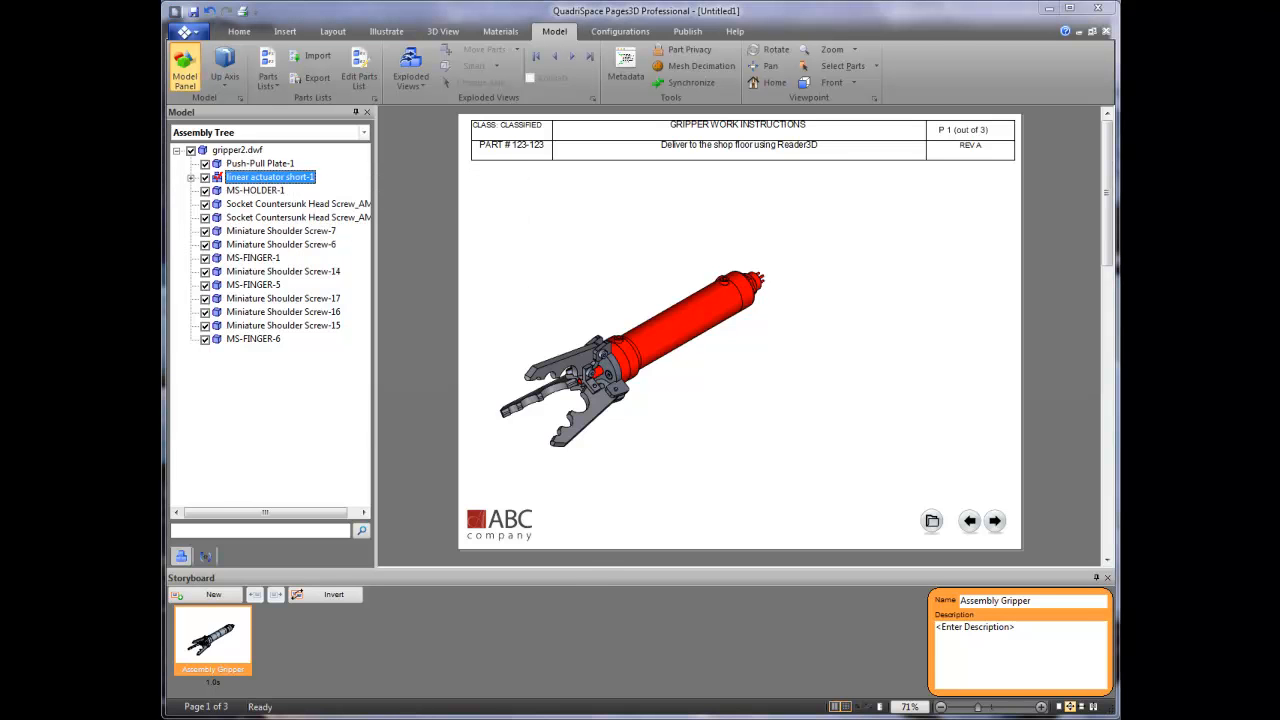
left_click_drag(690, 350, 603, 350)
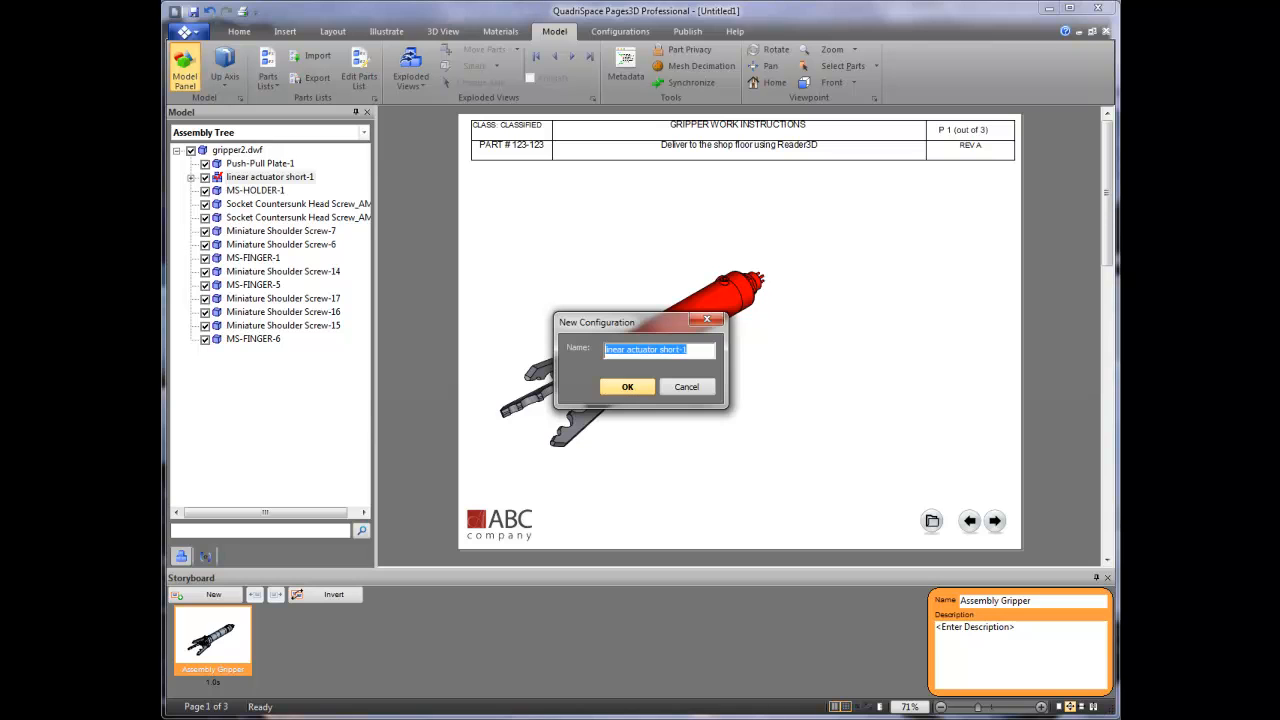
type("Asseb")
type("mly")
key("BackSpace")
key("BackSpace")
key("BackSpace")
key("BackSpace")
type("mble Linear Actuator")
key("Return")
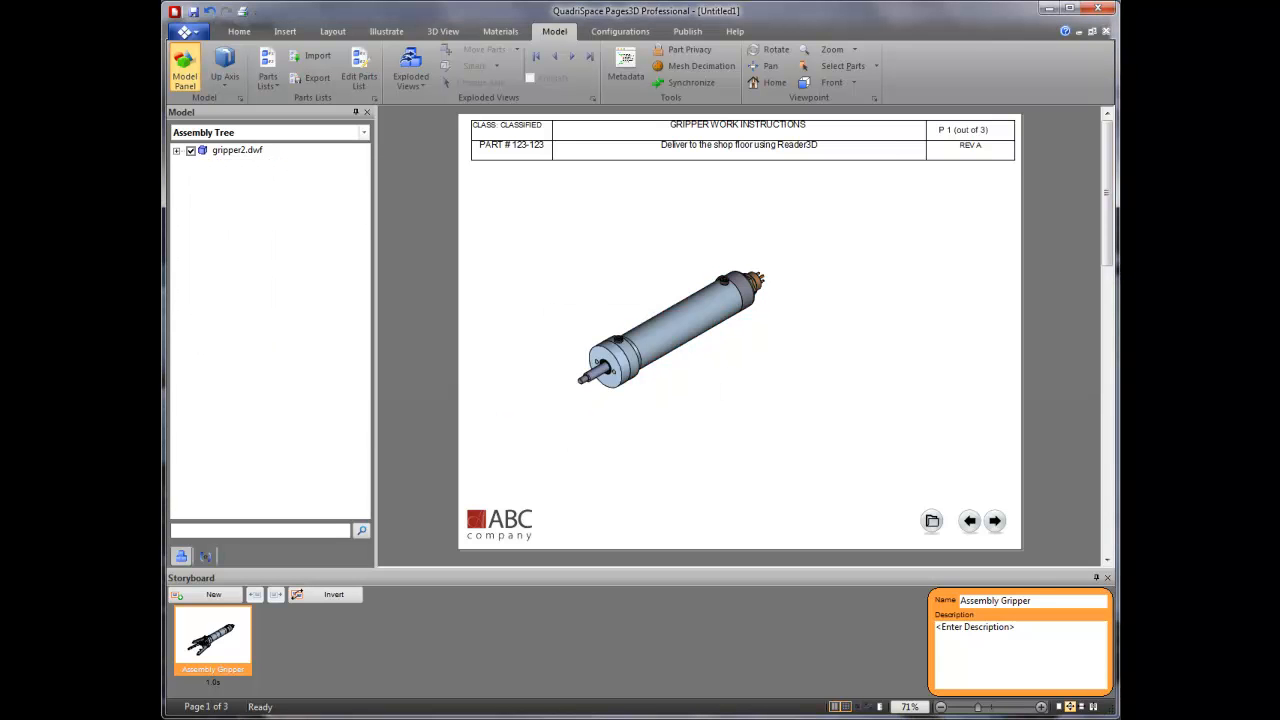
Show all parts of the actuator configuration and add an illustration named "Assembly Linear Actuator" at the end of the storyboard
right_click(716, 336)
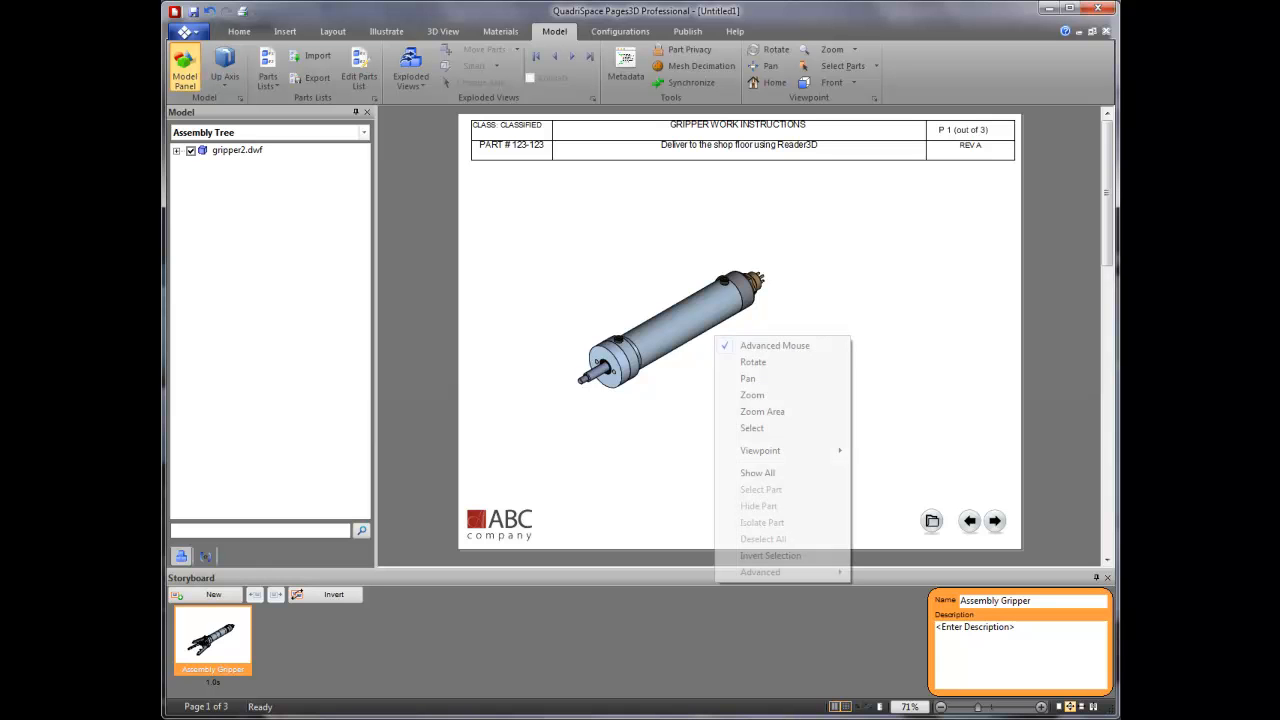
left_click(757, 472)
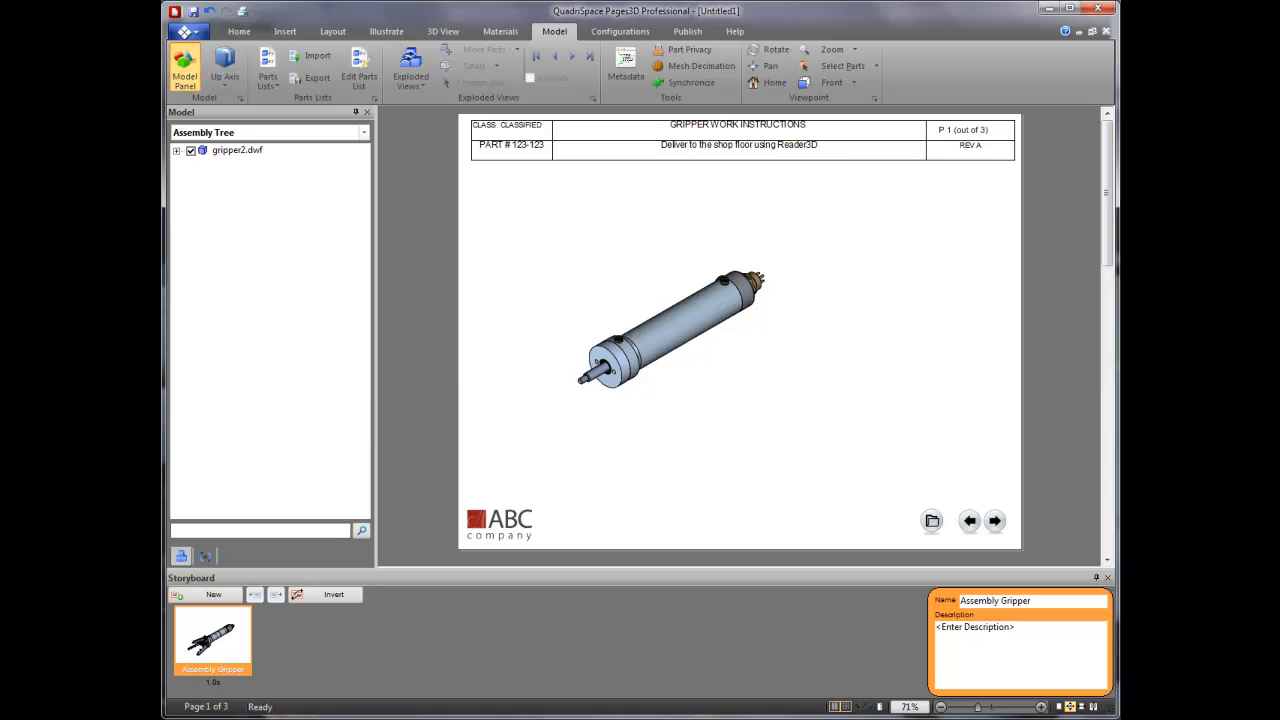
left_click(386, 31)
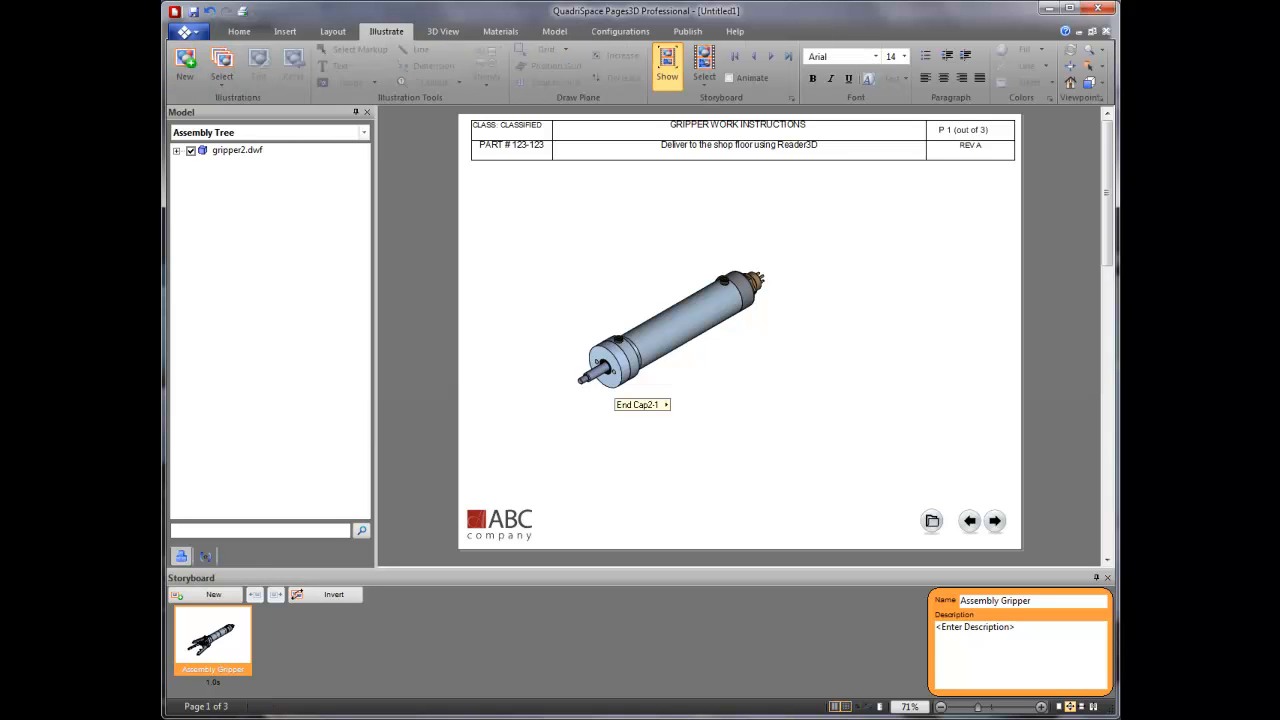
left_click(185, 62)
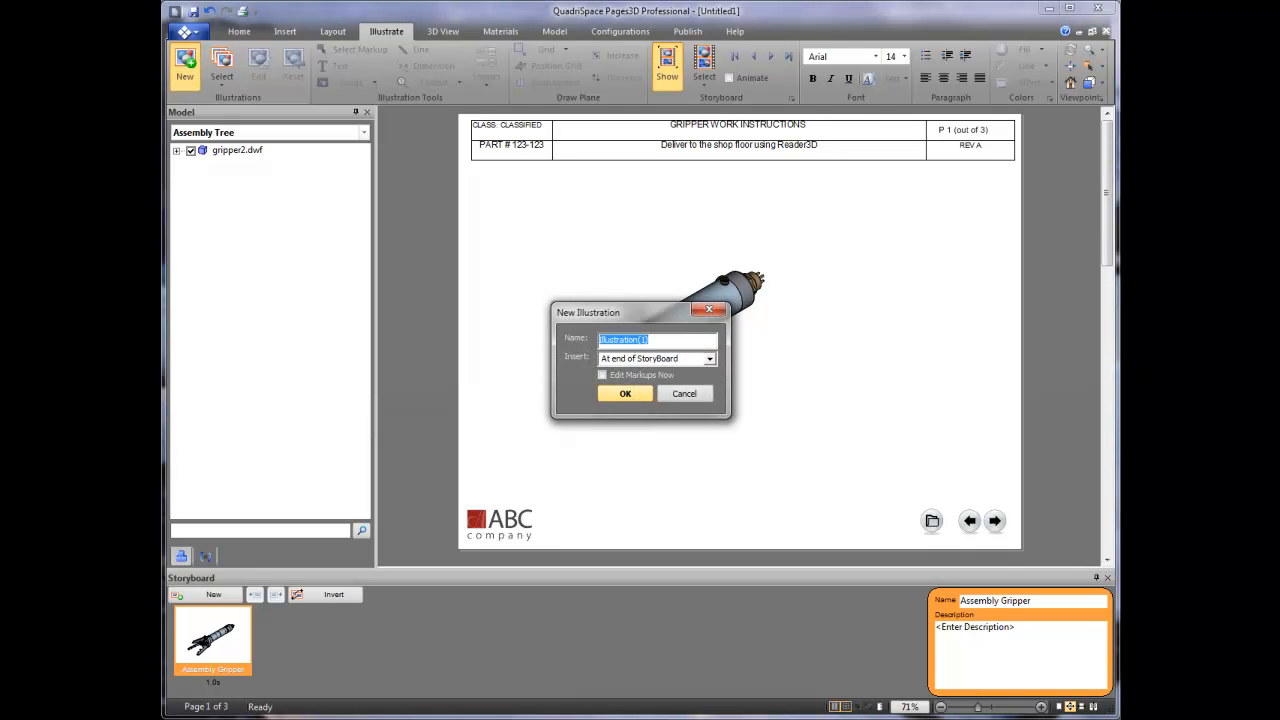
type("Assembly Linear Actuator")
key("Return")
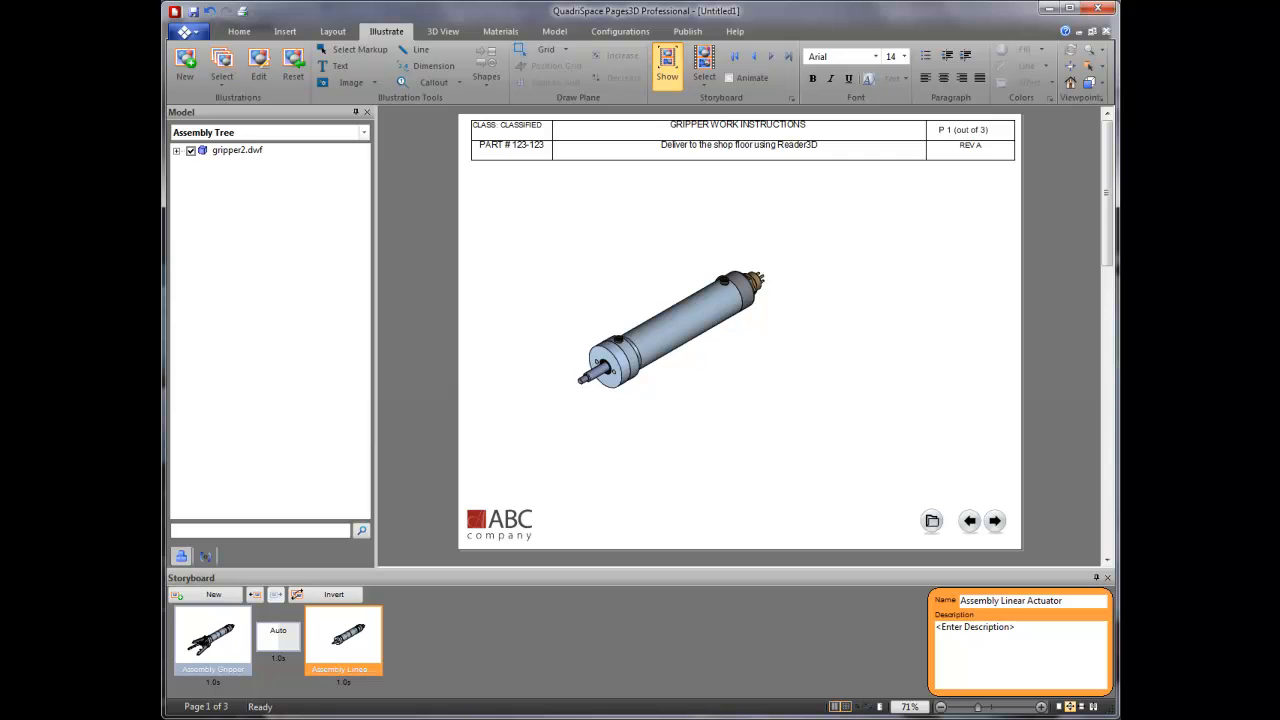
Edit the Assembly Linear Actuator illustration so the actuator fills more of its frame, and finish editing
right_click(364, 632)
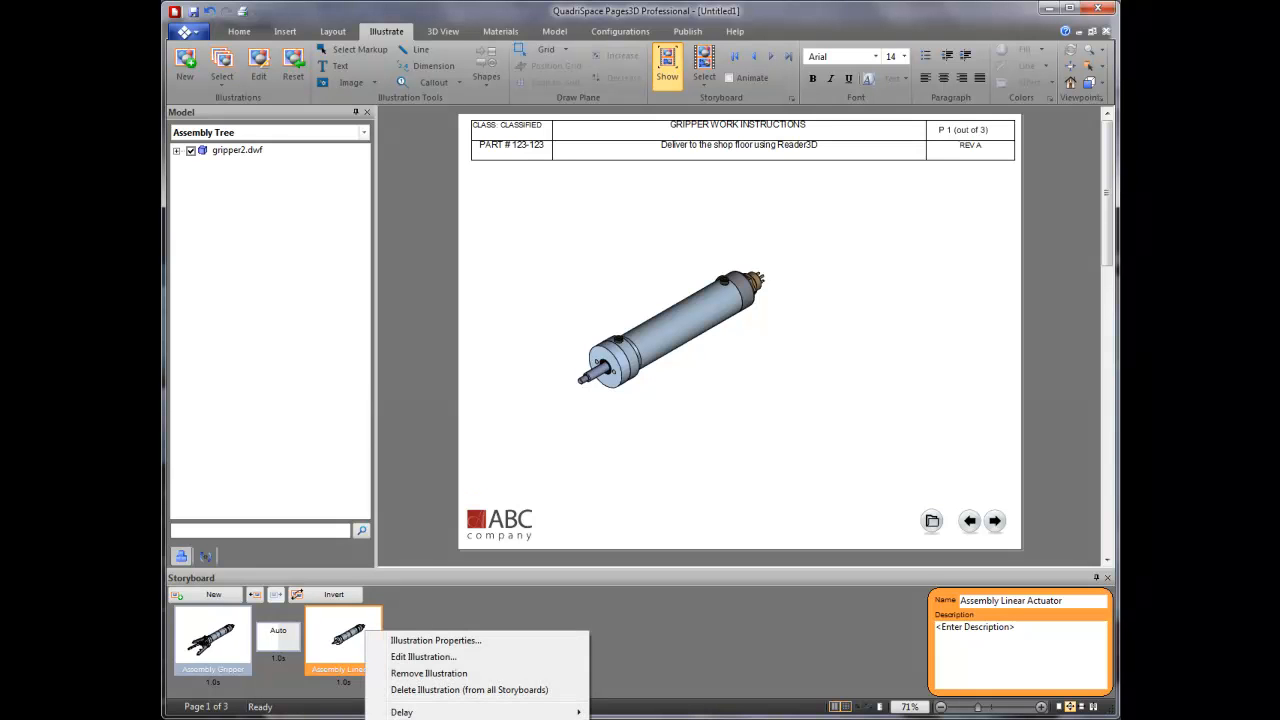
left_click(423, 657)
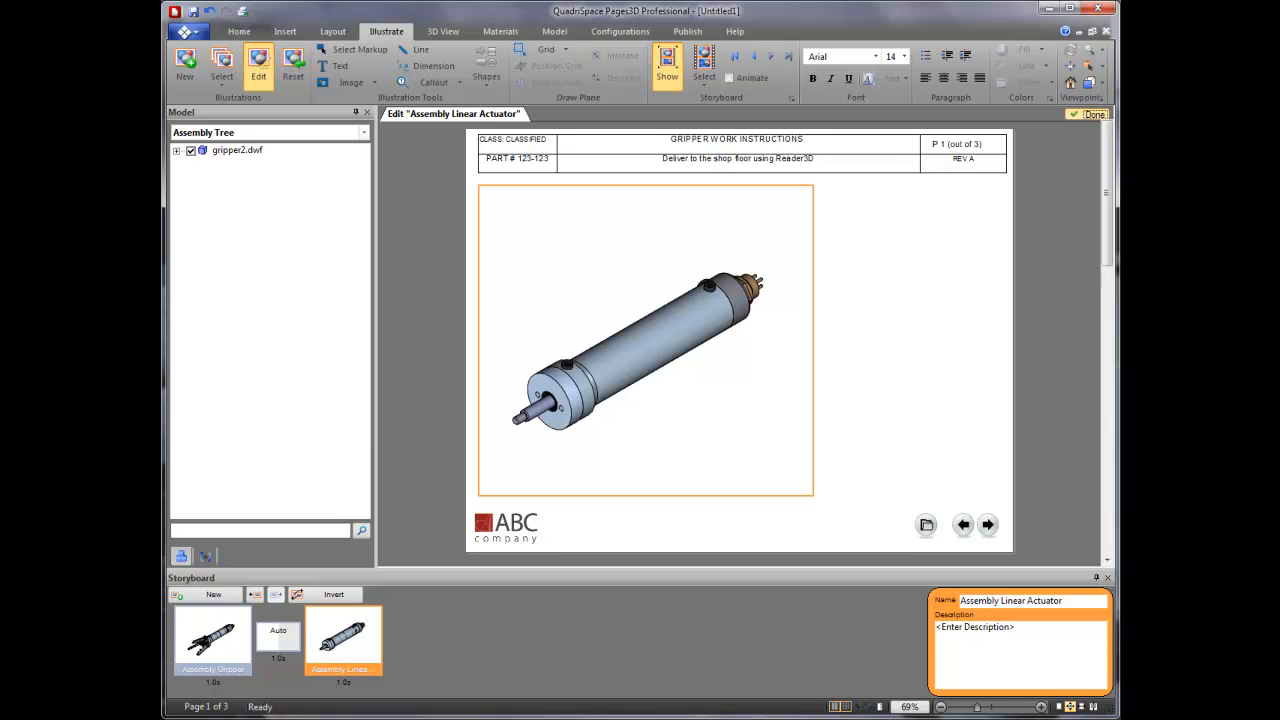
left_click(1088, 114)
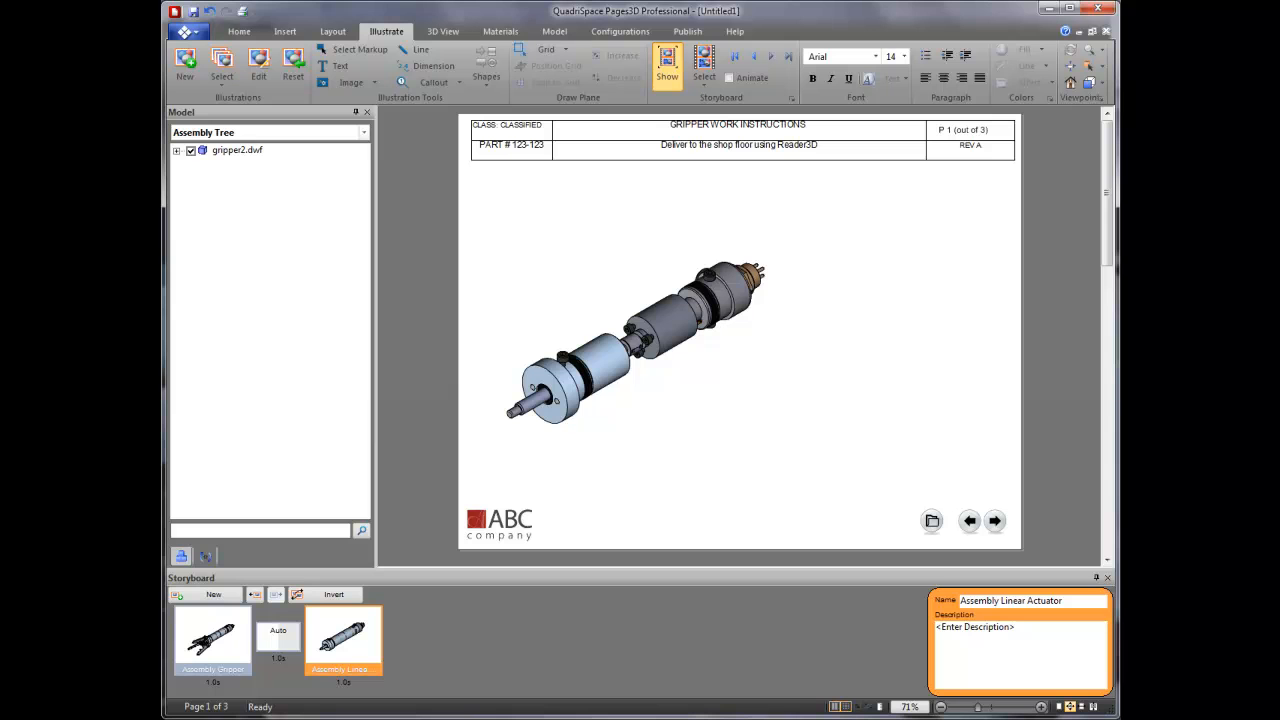
Create a configuration named "Motor" from the selected gear motor and its three socket head cap screws
left_click(639, 352, "ctrl")
left_click(630, 328, "ctrl")
left_click(668, 325, "ctrl")
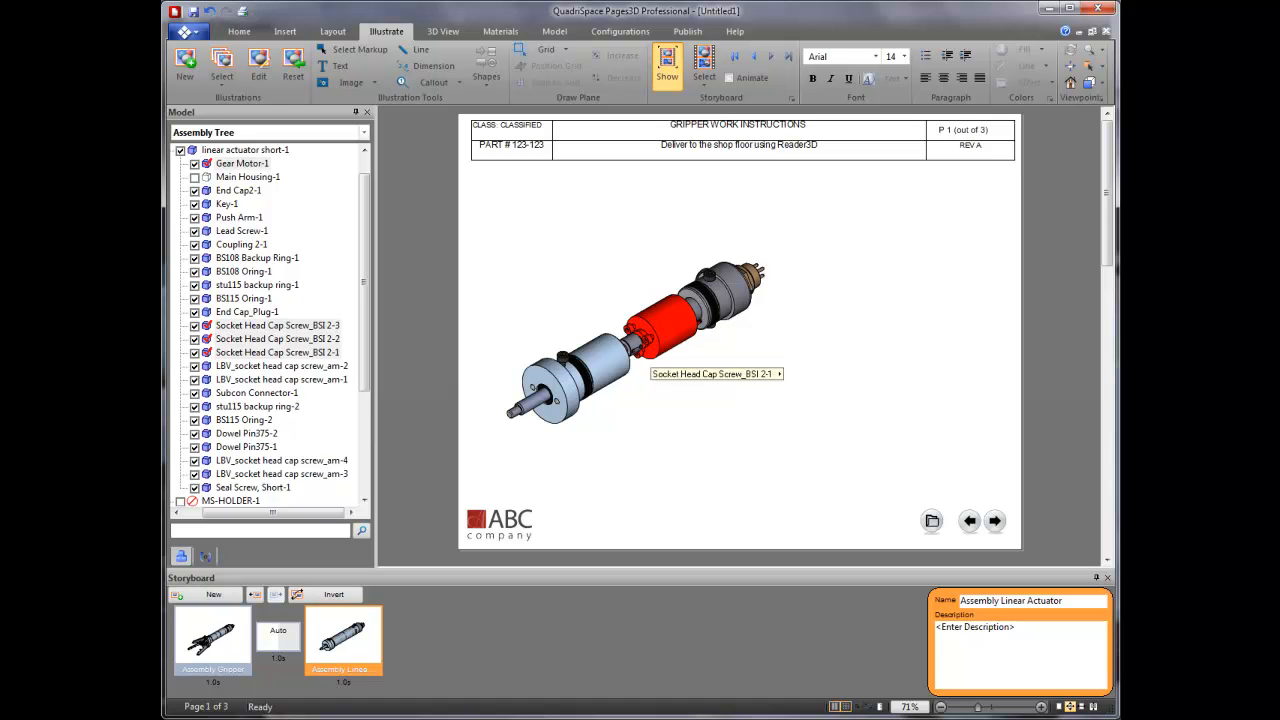
left_click(620, 31)
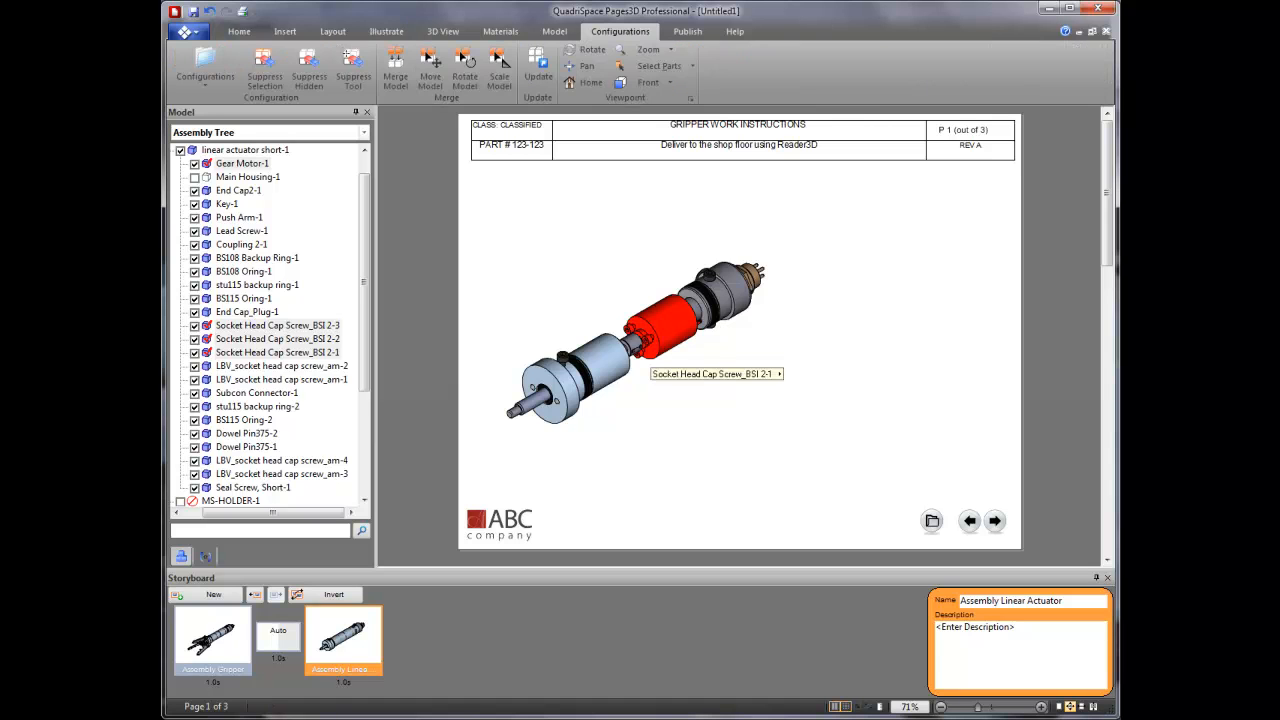
left_click(205, 66)
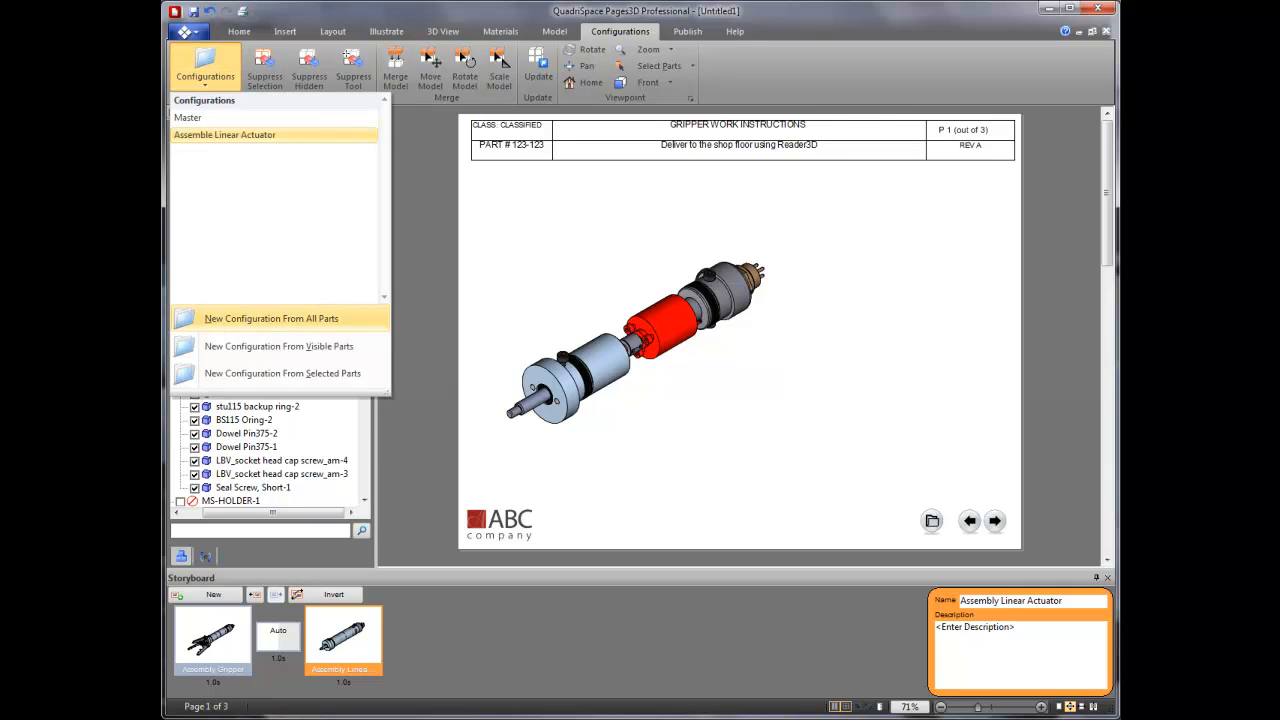
left_click(282, 373)
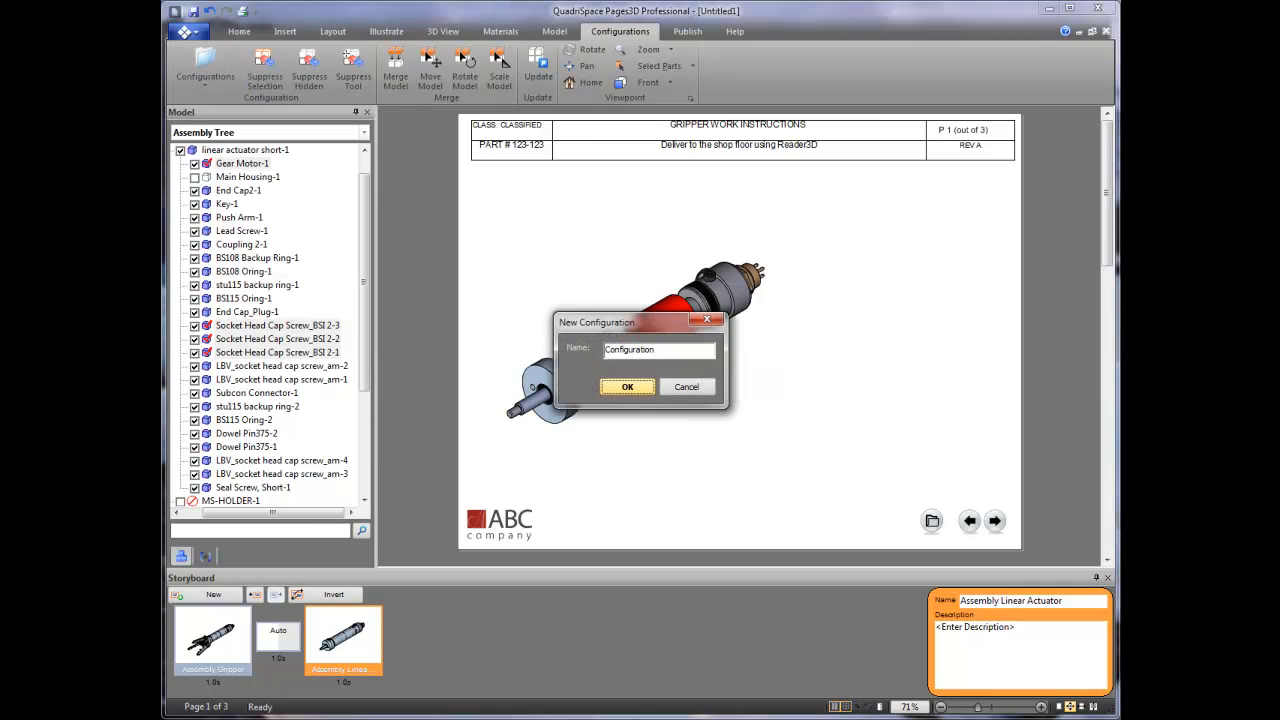
double_click(630, 350)
type("Motor")
key("Return")
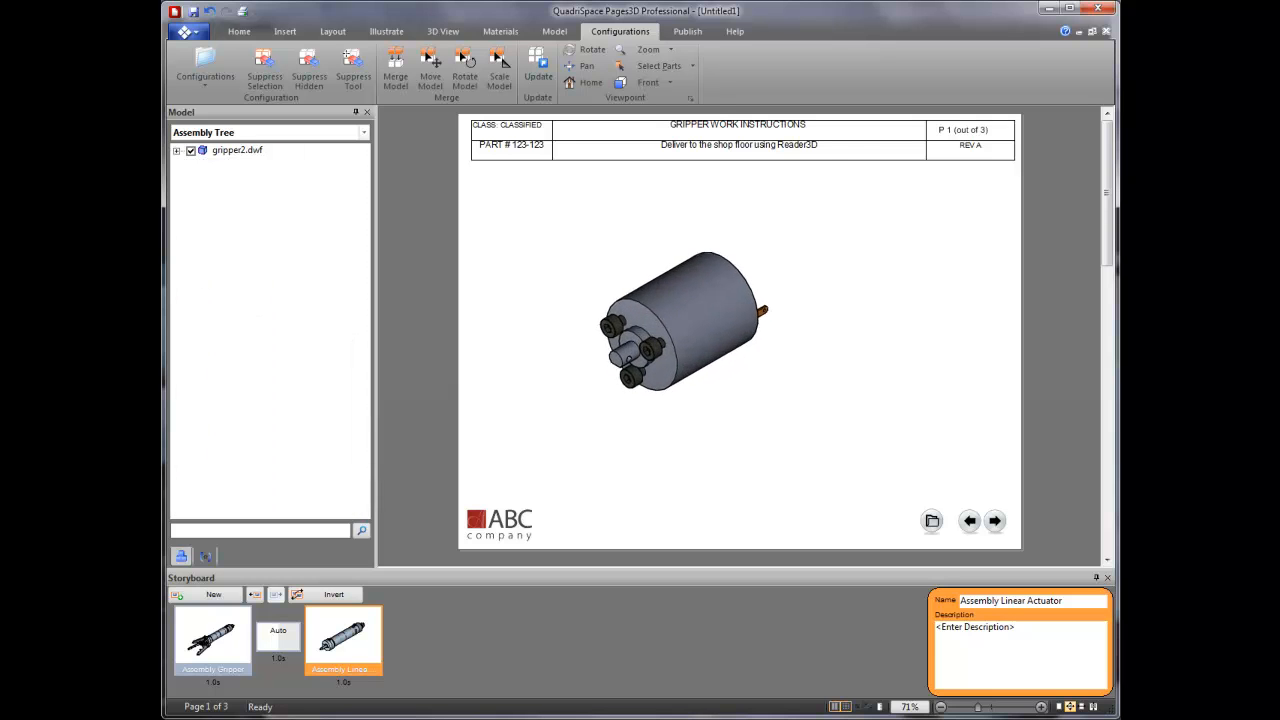
Add an illustration of the motor configuration named "Assemble Motor" at the end of the storyboard
left_click(386, 31)
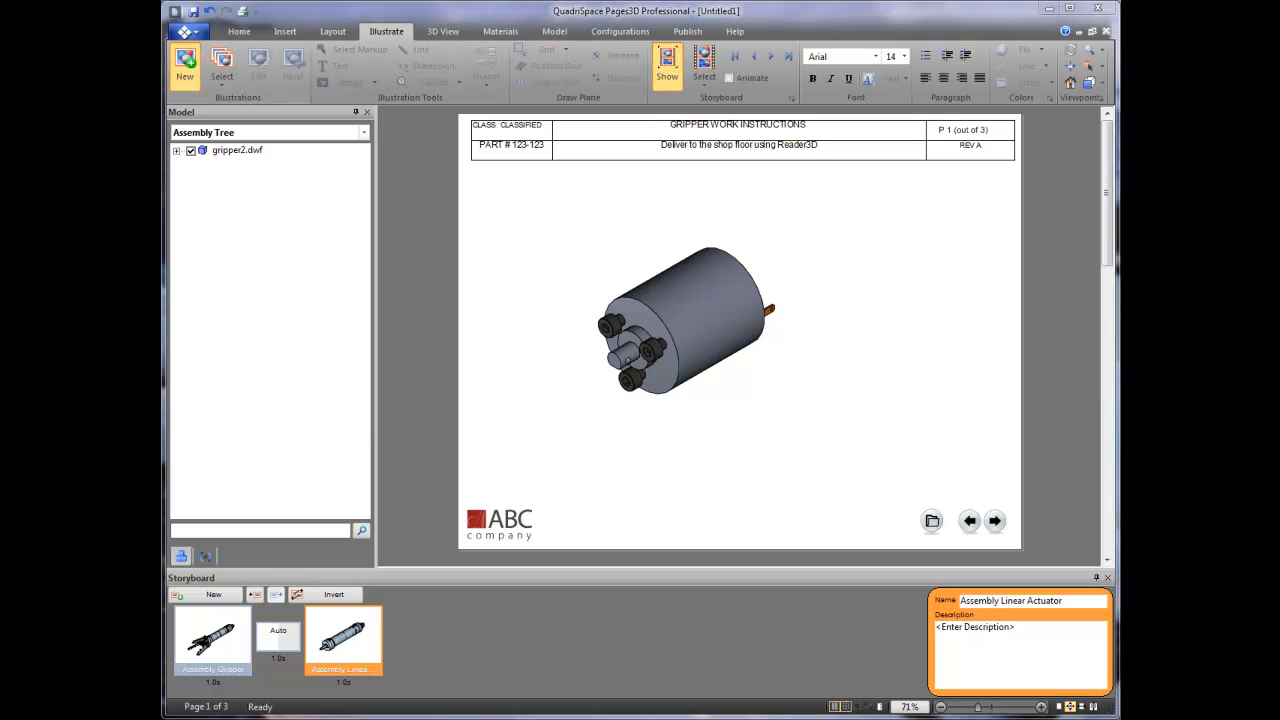
left_click(185, 62)
left_click_drag(651, 340, 598, 340)
type("Assemble")
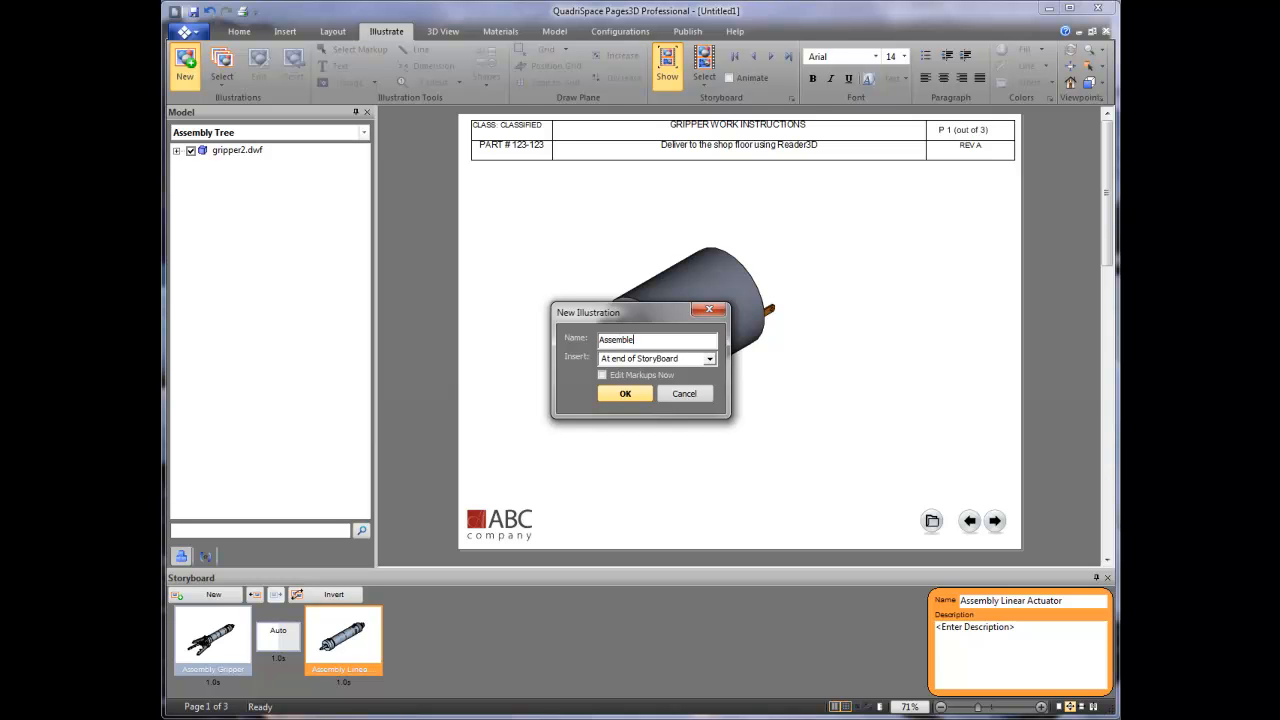
type(" Motor")
key("BackSpace")
type("r")
left_click(625, 393)
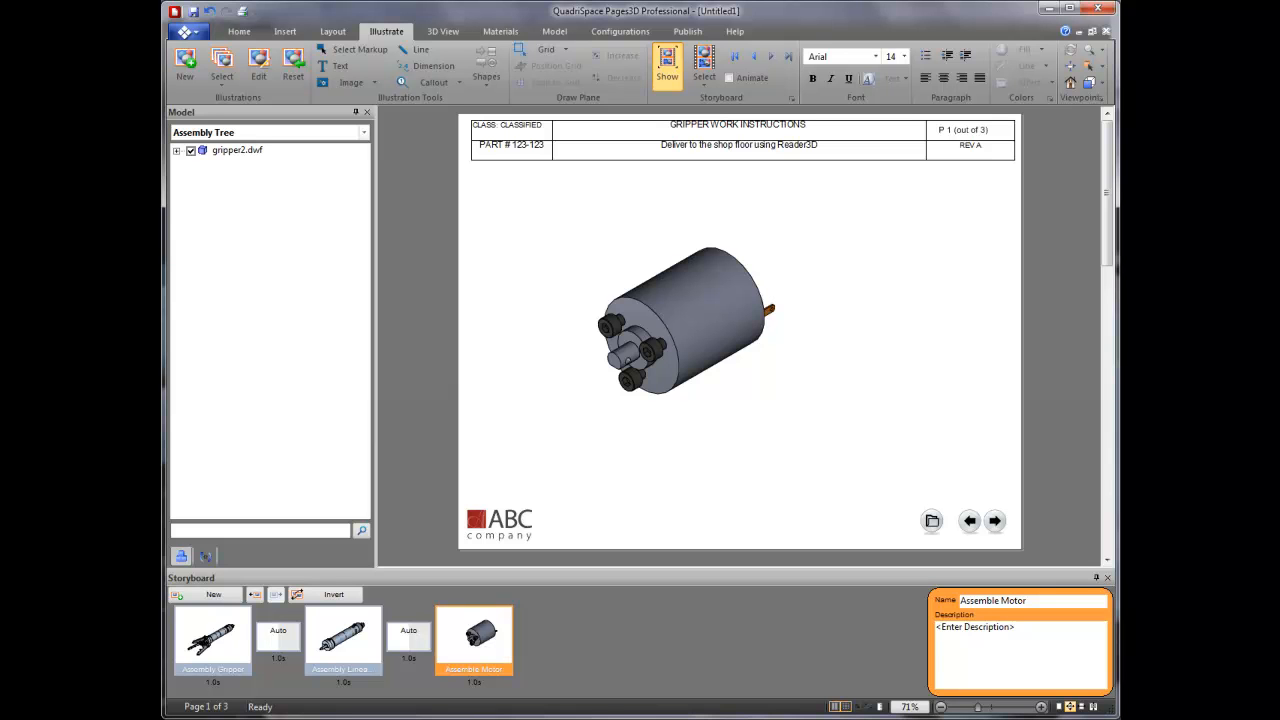
Review the storyboard by recalling the linear actuator, gripper and motor illustrations in turn
left_click(343, 640)
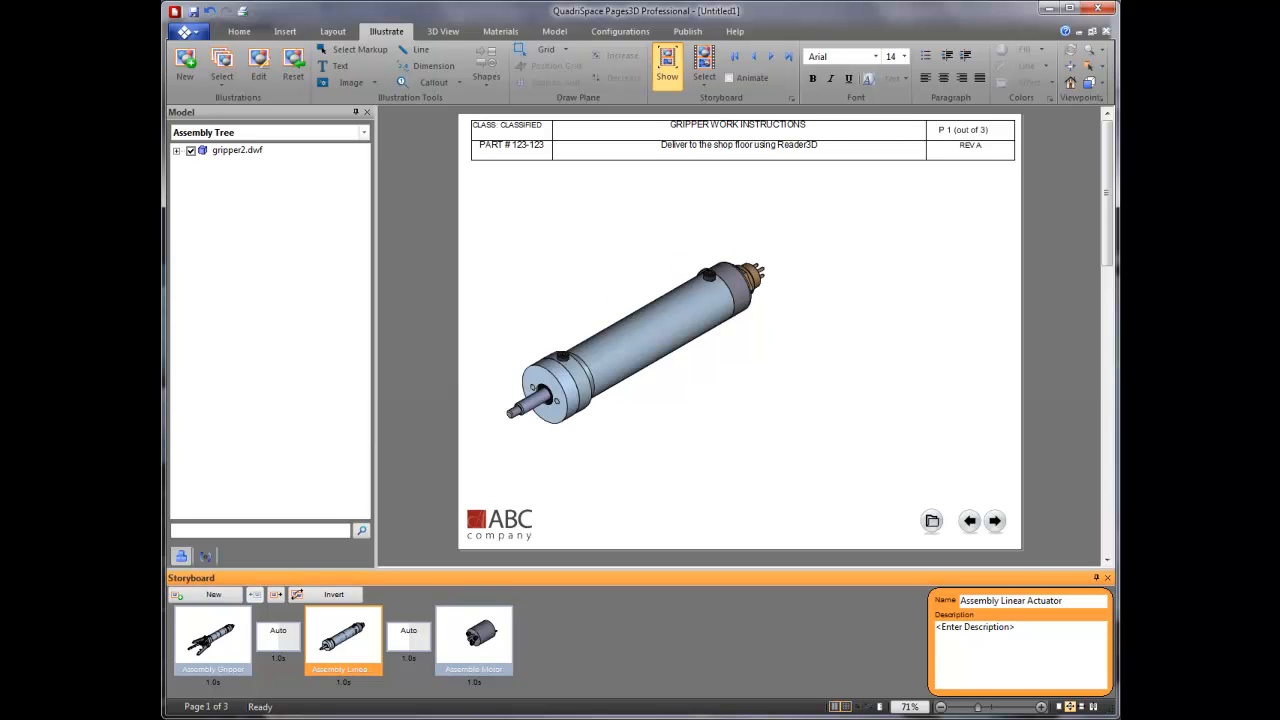
left_click(213, 640)
left_click(474, 640)
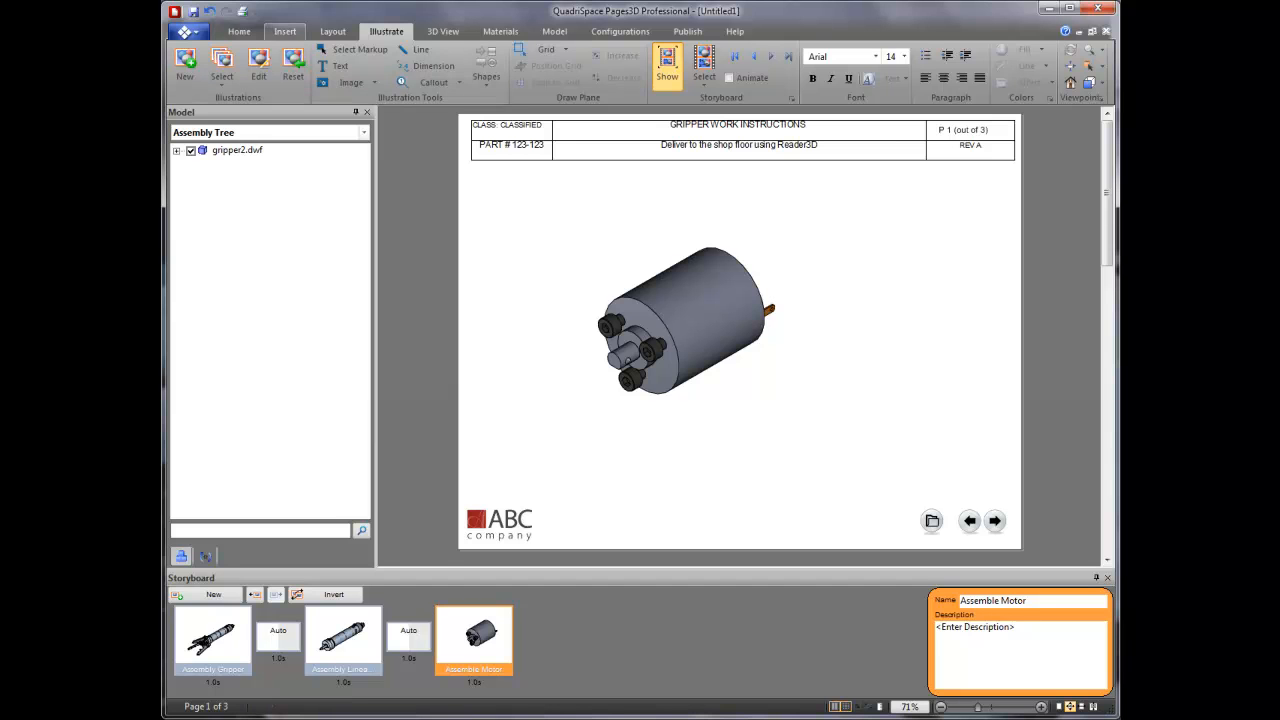
Insert an illustration table beside the 3D view on a coarser page grid, linked to view 3D(1) and the Default storyboard
left_click(285, 31)
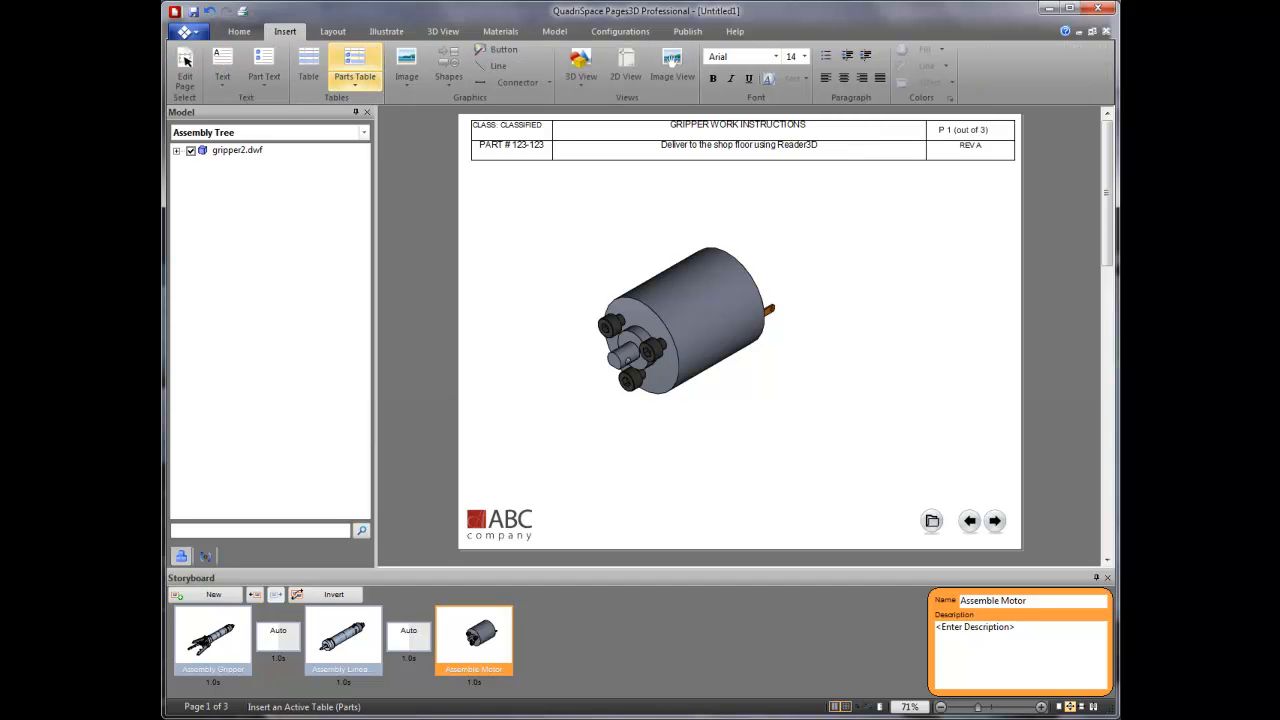
left_click(355, 82)
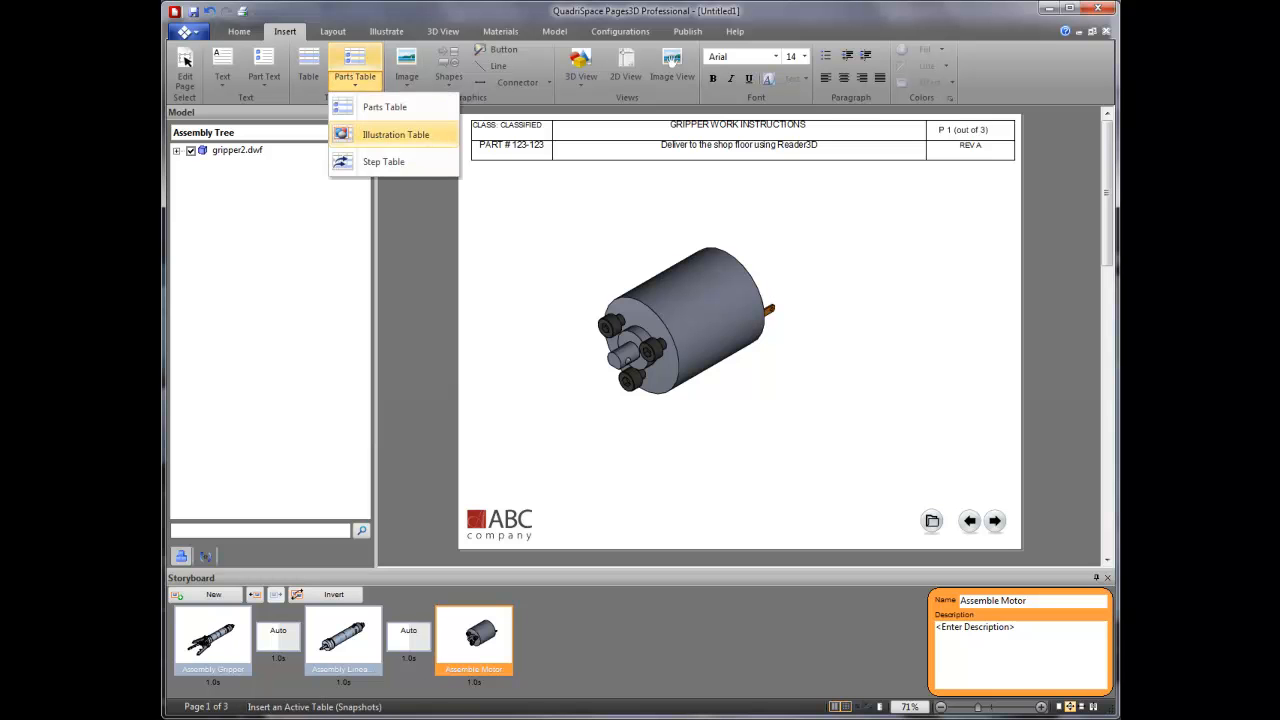
left_click(395, 135)
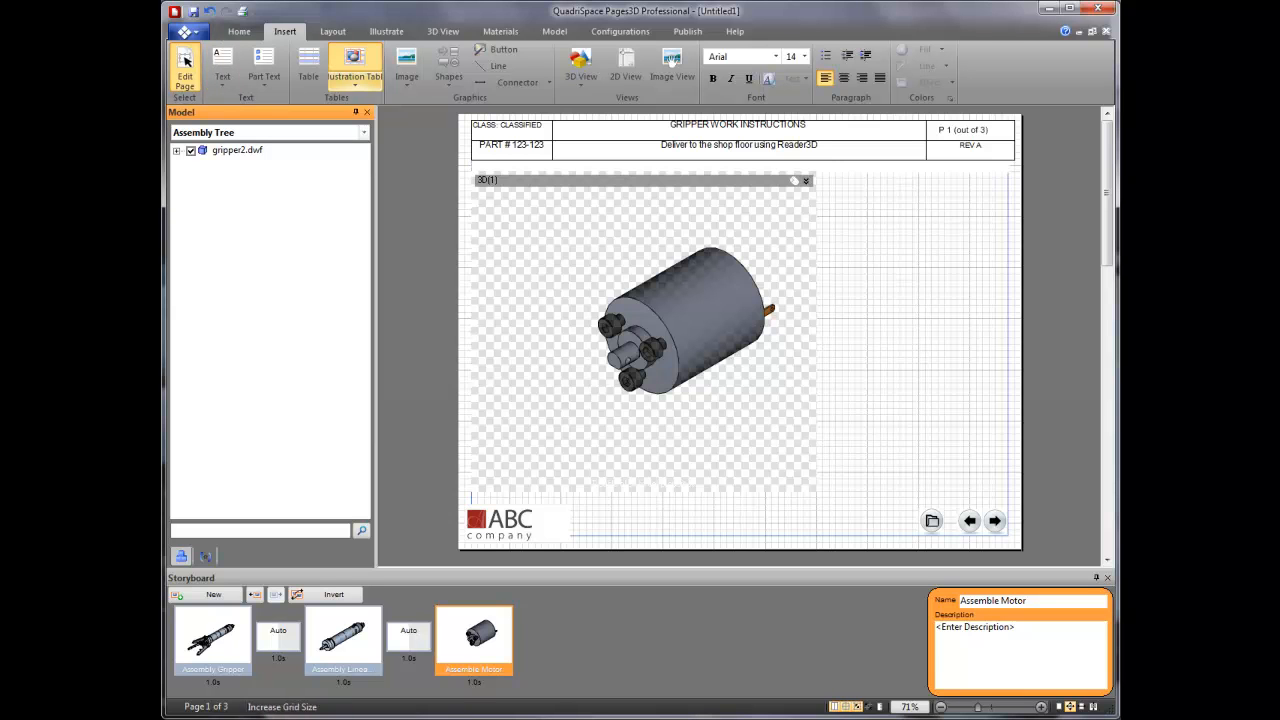
left_click(857, 706)
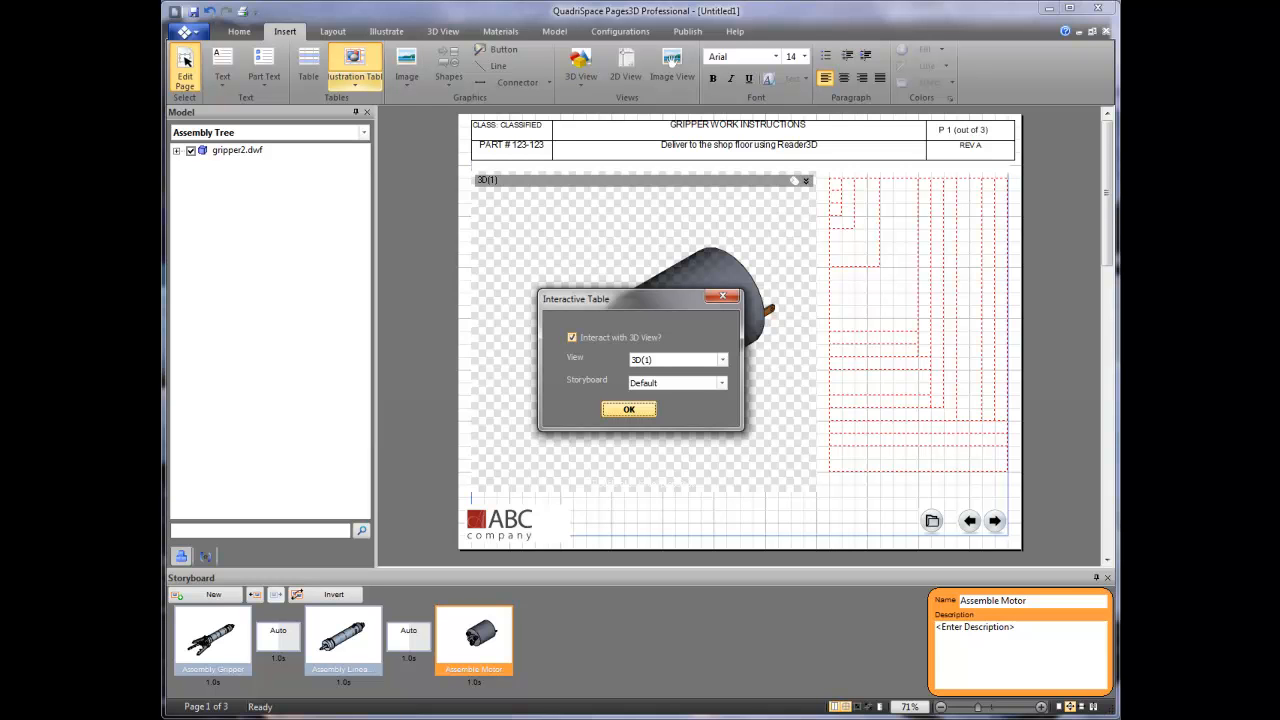
key("Return")
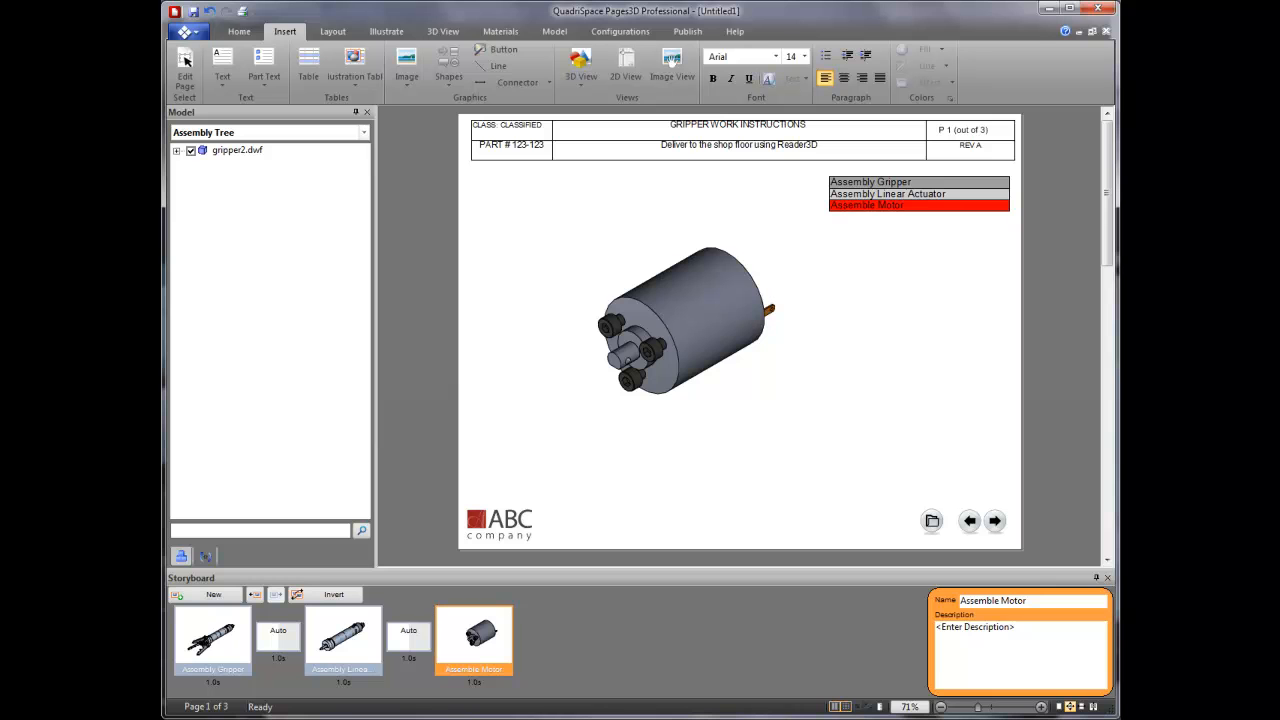
Leave page editing and test the illustration table by recalling the gripper, linear actuator and motor illustrations from its rows
left_click(185, 62)
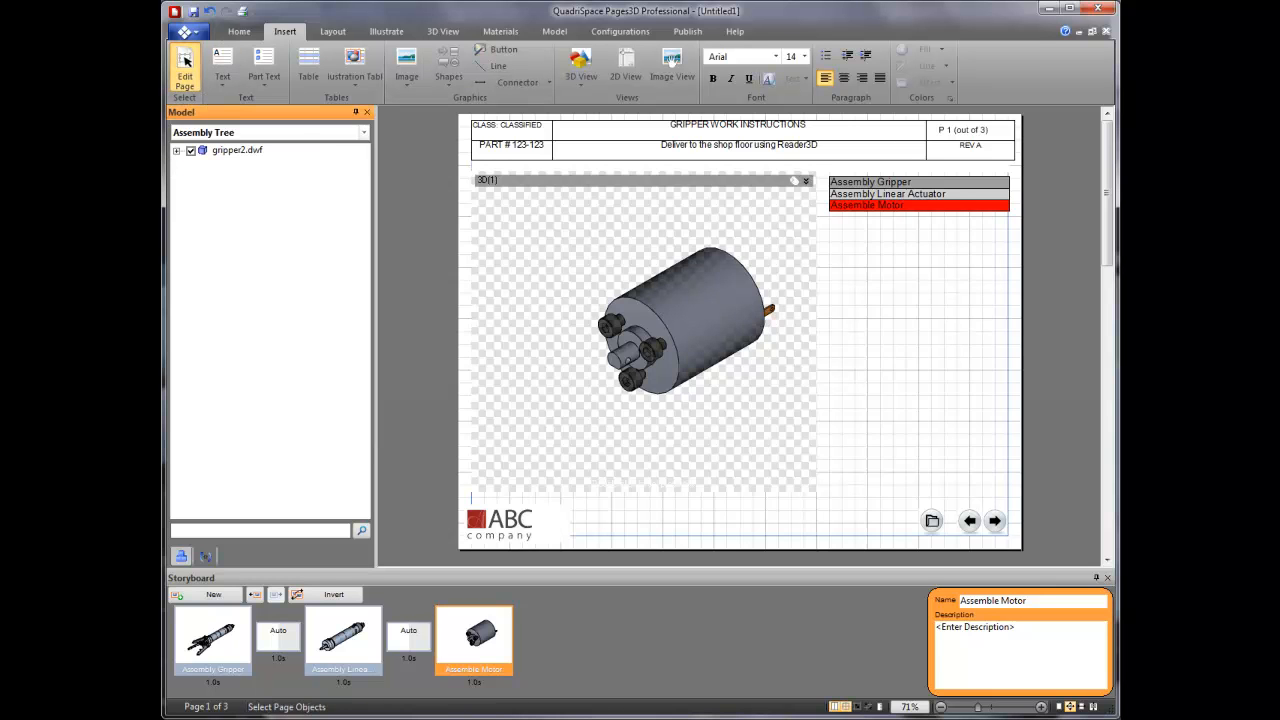
left_click(185, 62)
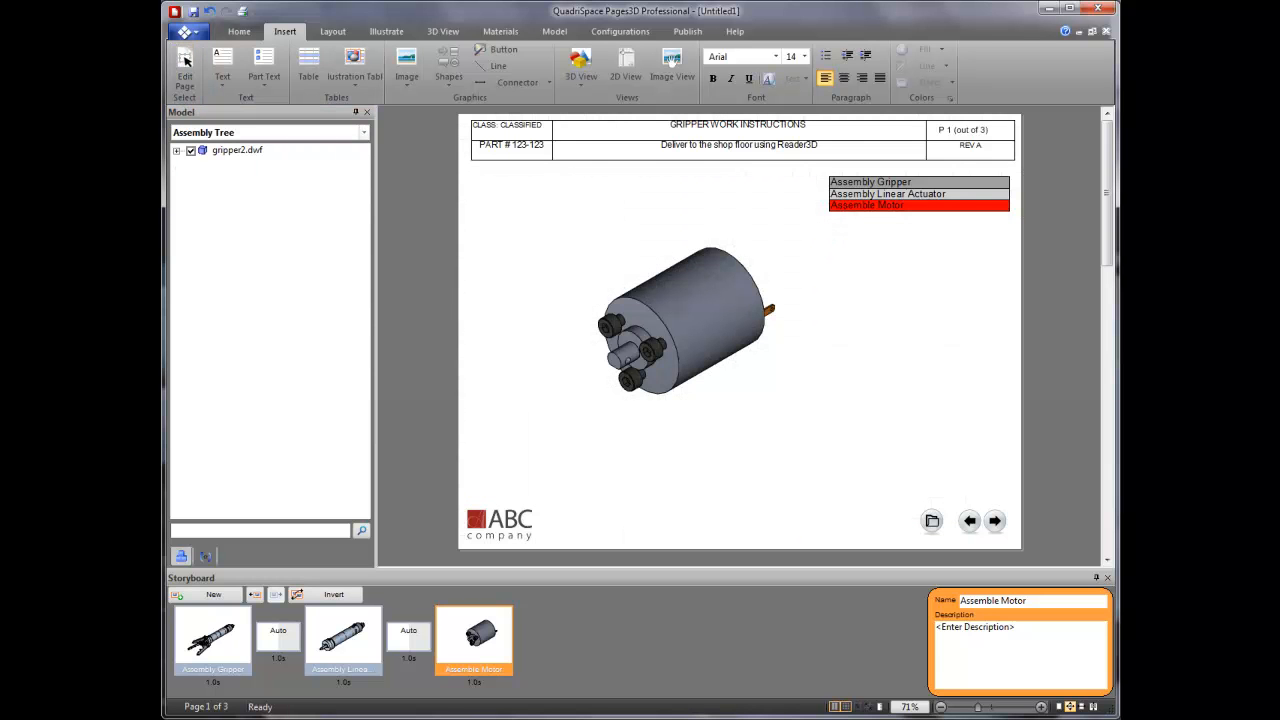
left_click(185, 62)
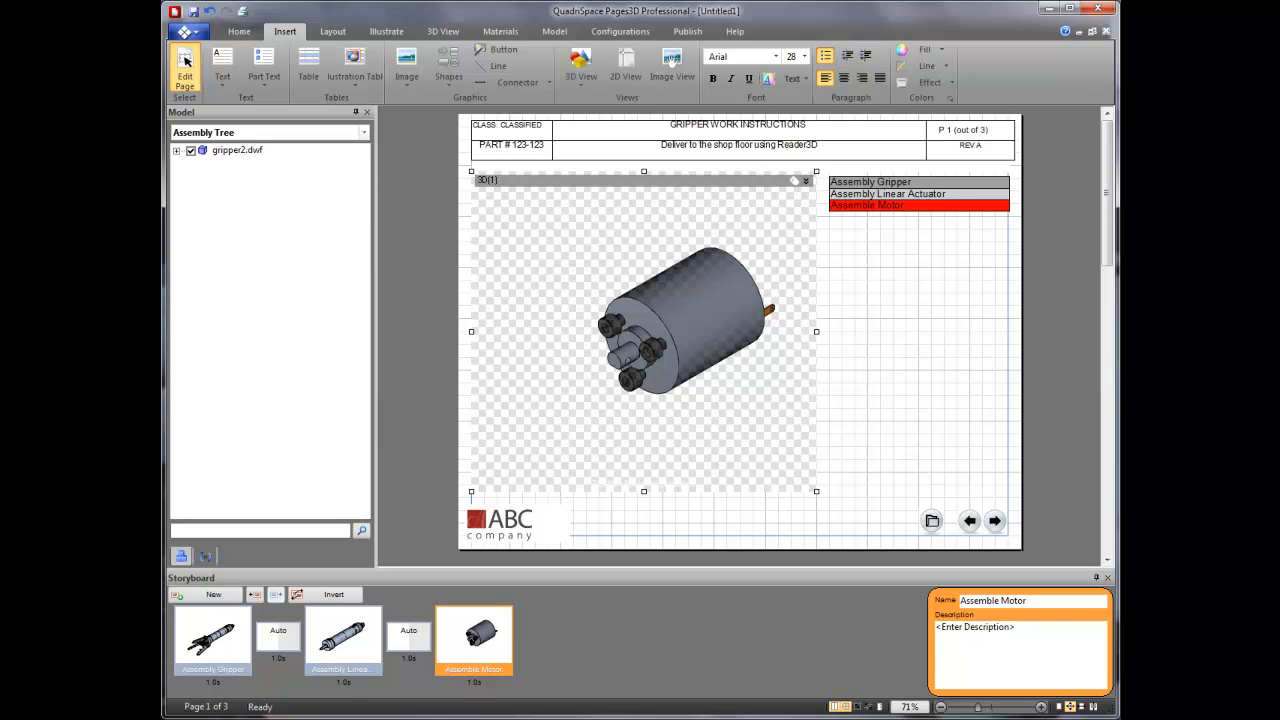
left_click(185, 62)
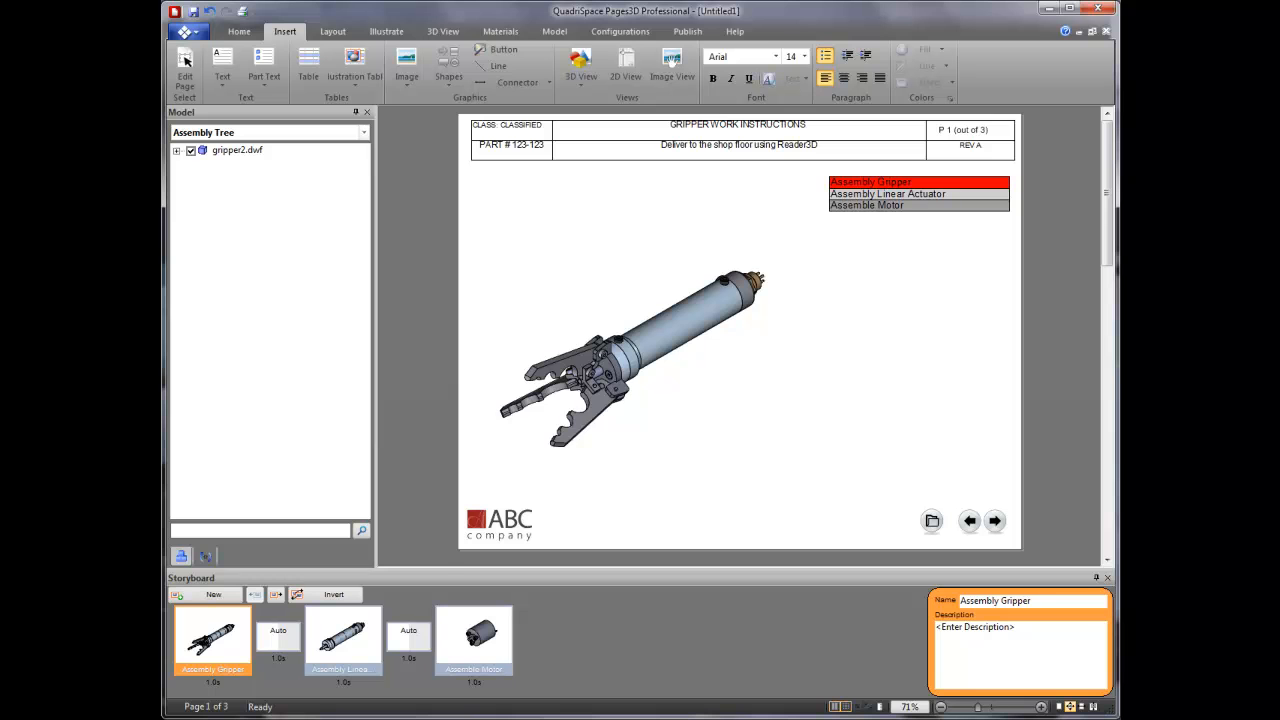
left_click(904, 194)
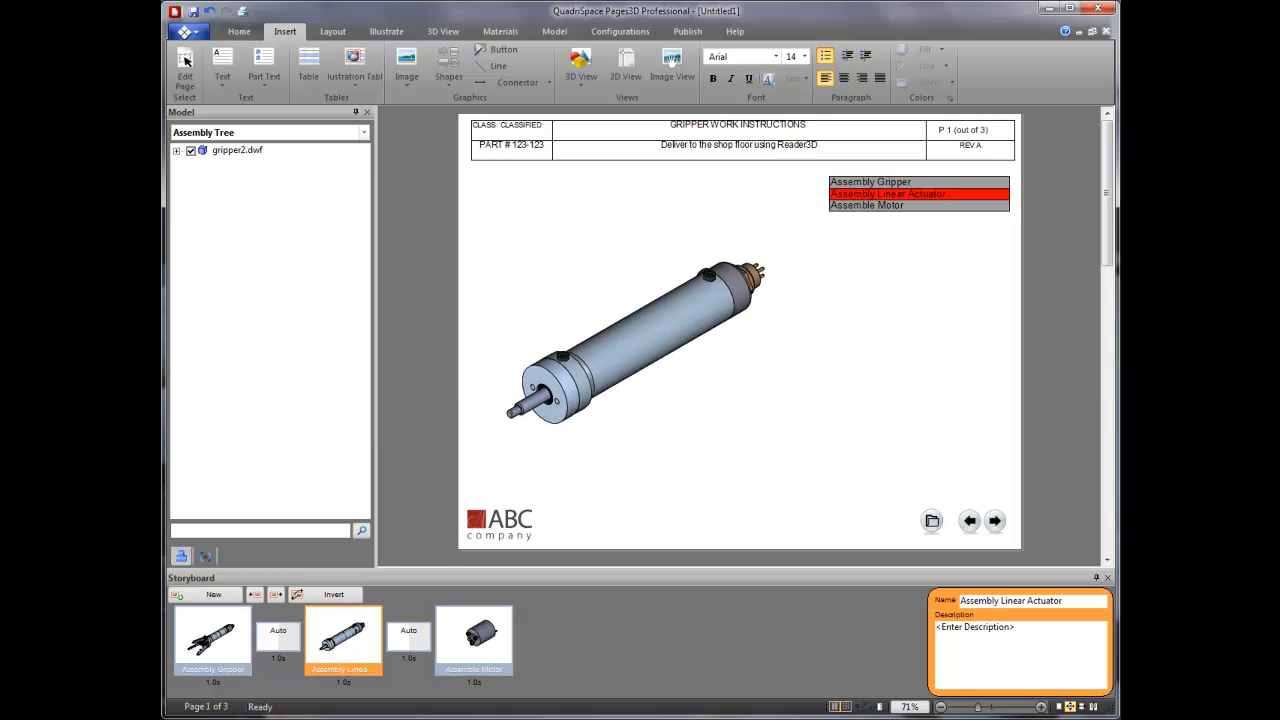
left_click(904, 205)
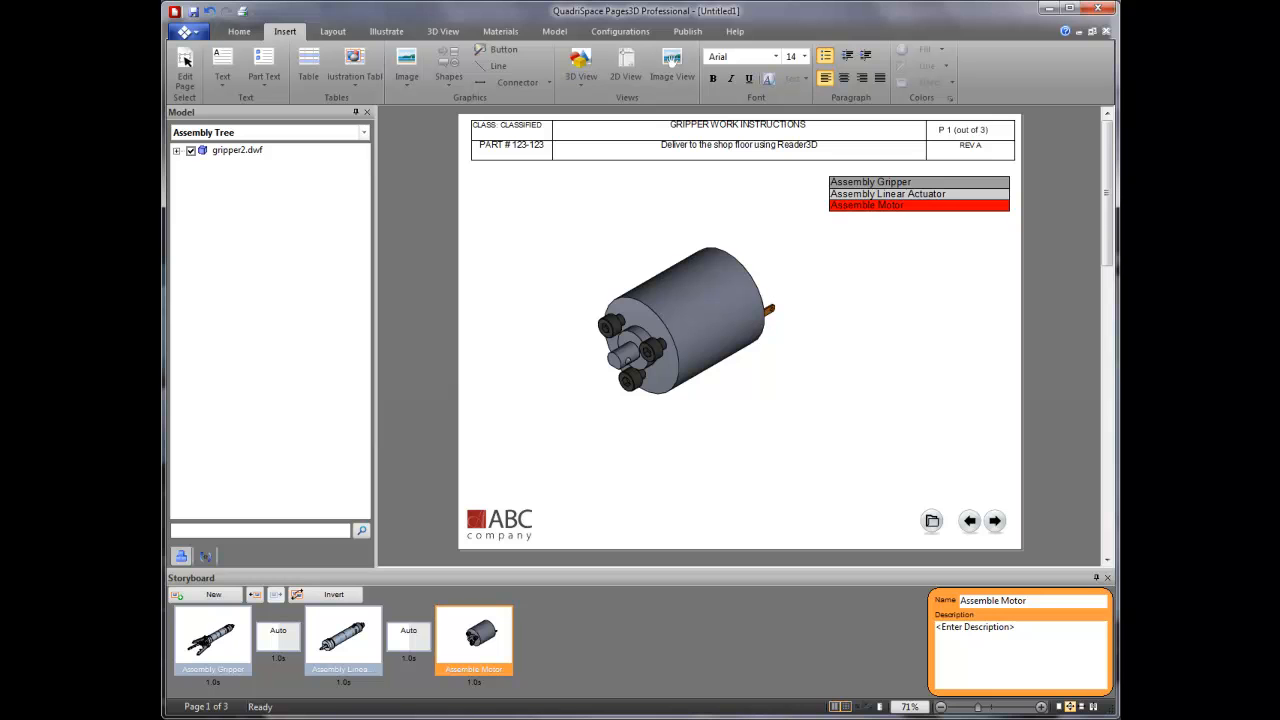
Reorder the storyboard to Assemble Motor, Assembly Linear Actuator, Assembly Gripper, and recall the motor illustration
left_click(474, 640)
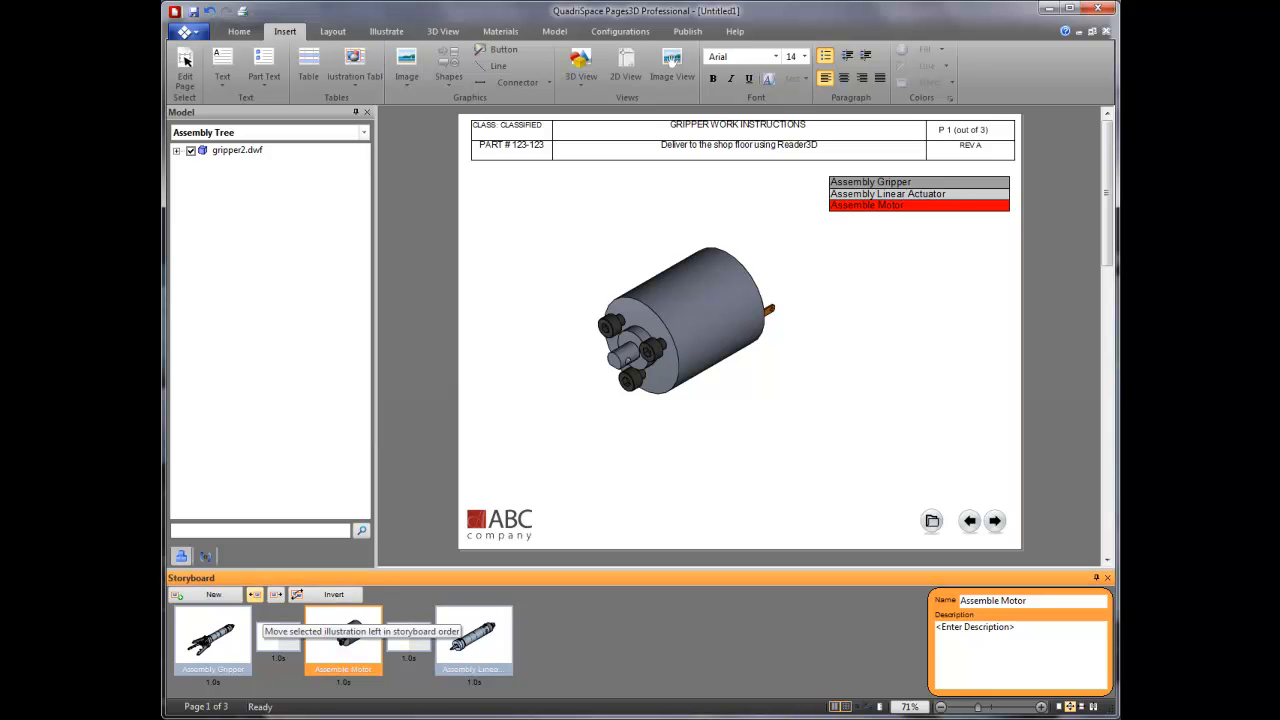
left_click(255, 594)
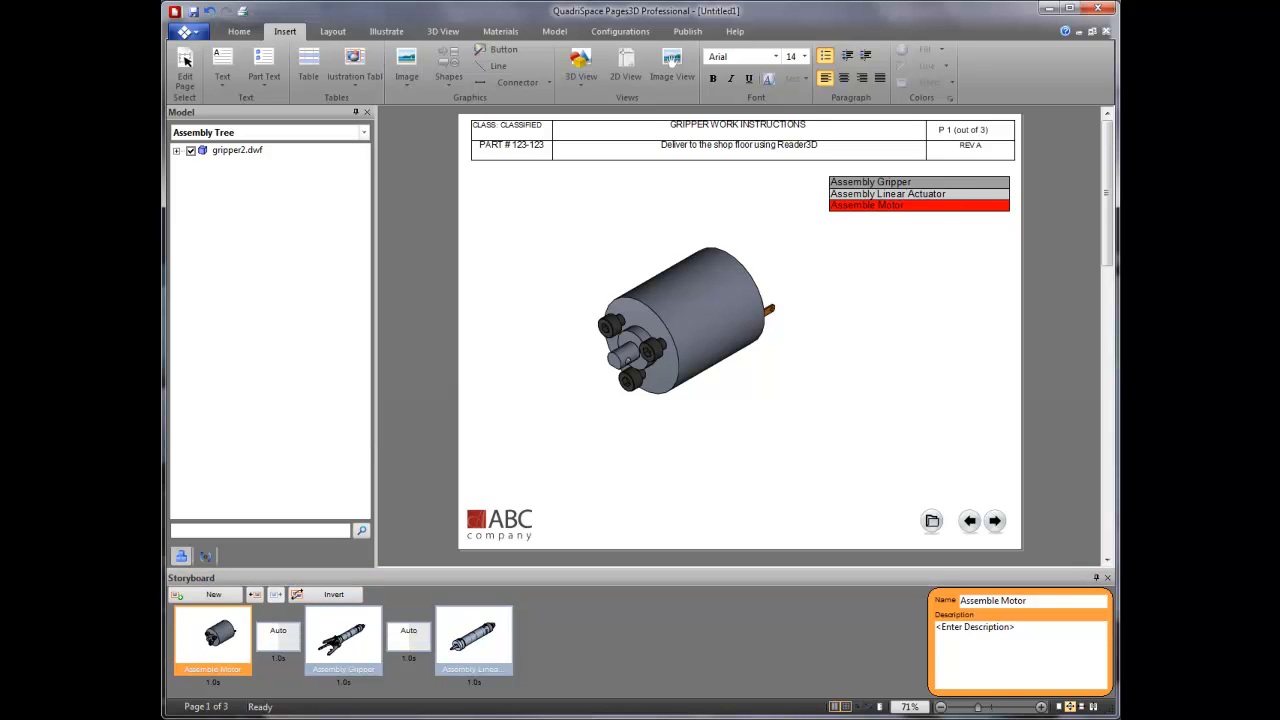
left_click(474, 640)
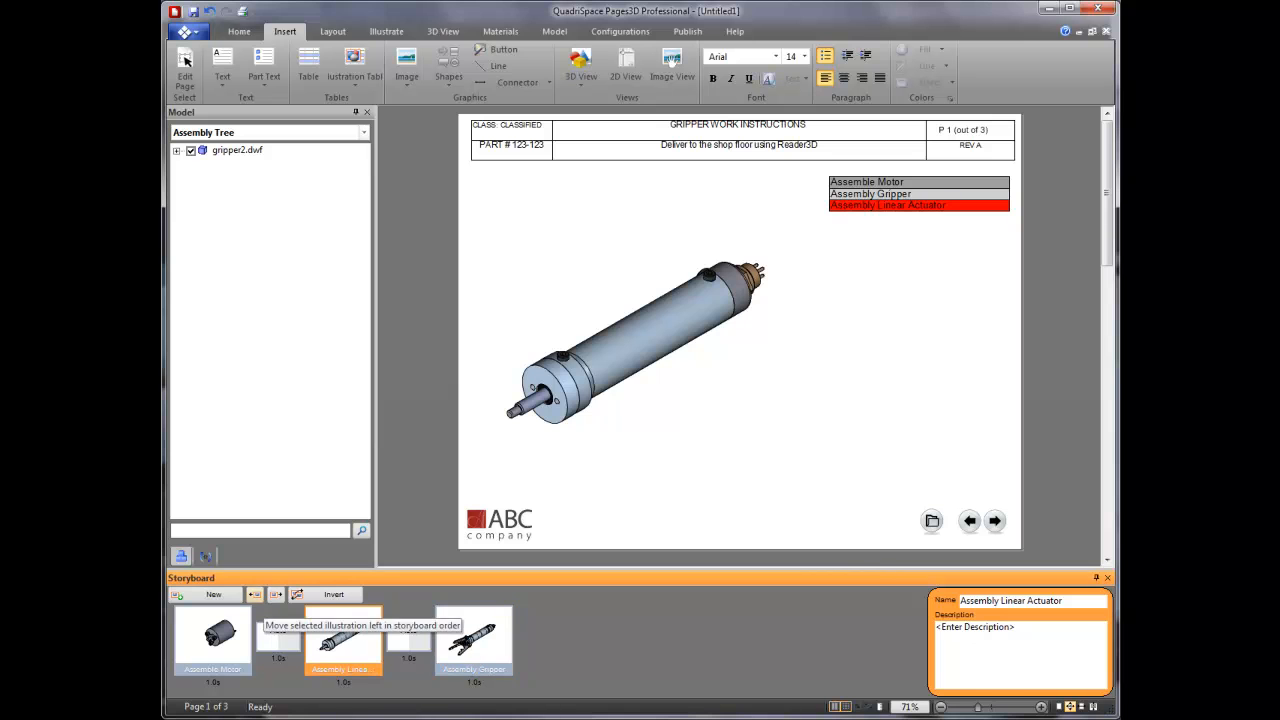
left_click(276, 594)
left_click(213, 638)
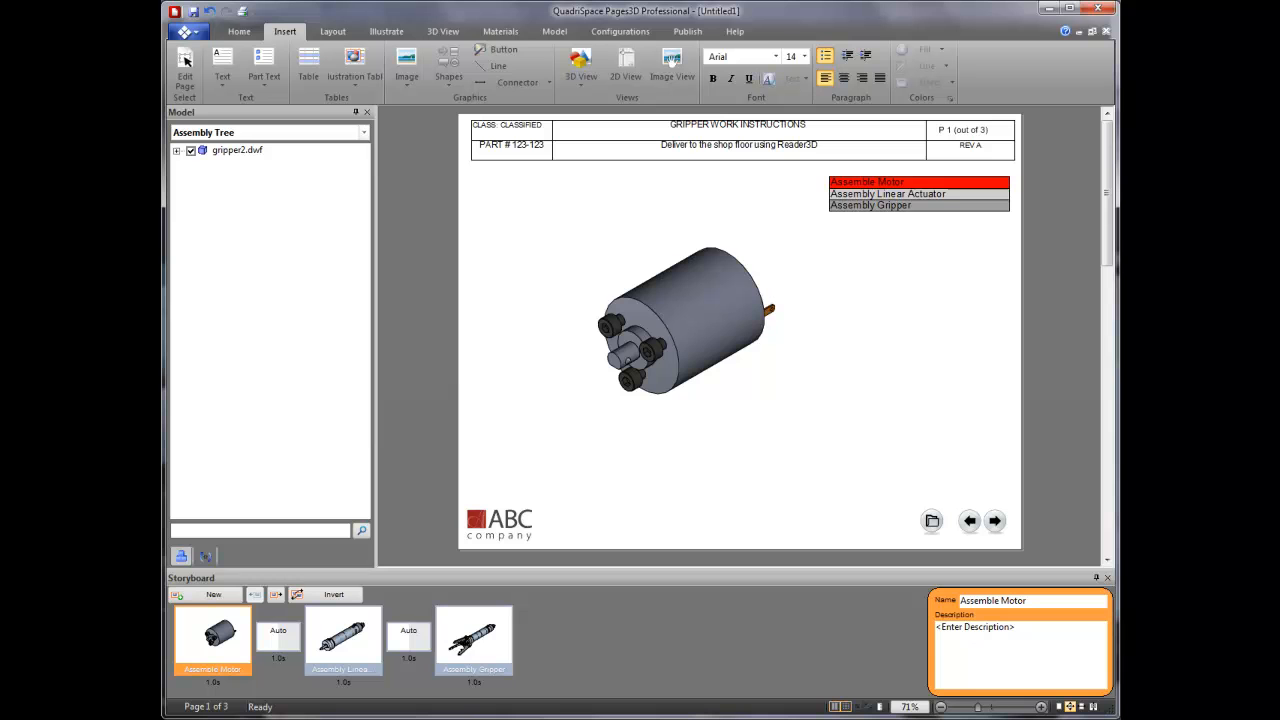
Lower the illustration table's upper edge on the page and add a text box reading "Process Sequence" above it
left_click(185, 62)
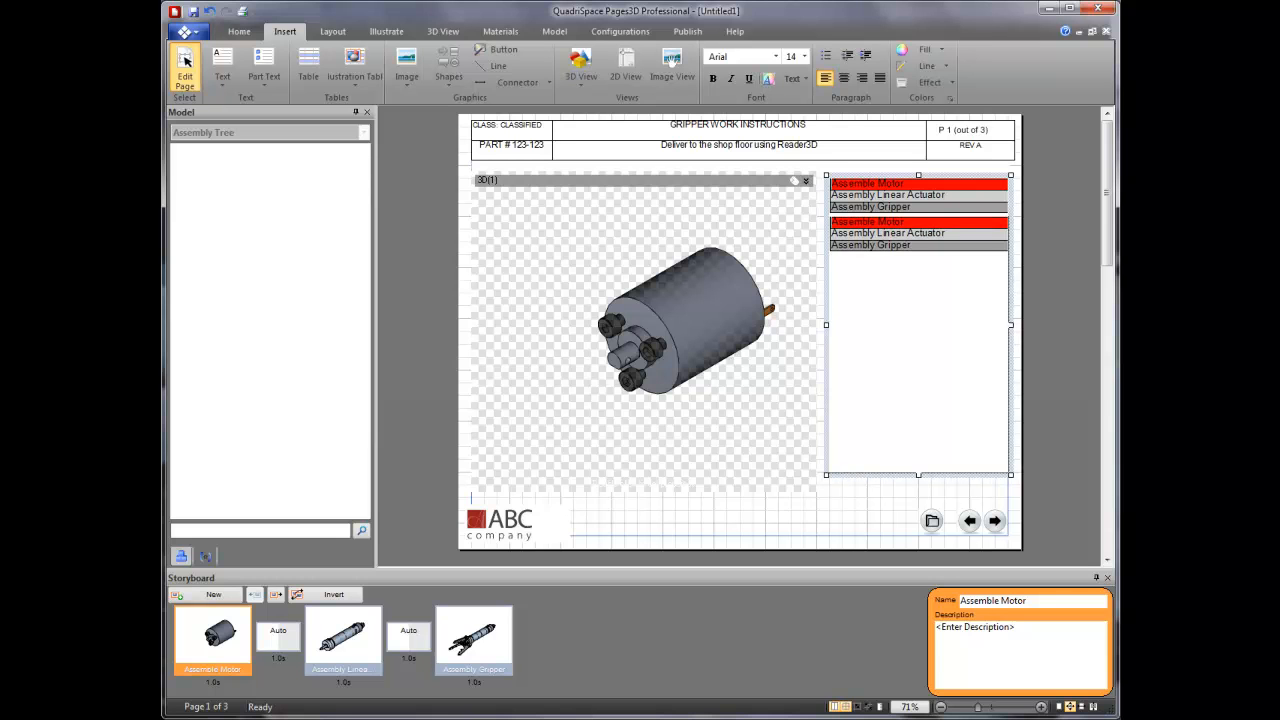
left_click_drag(919, 175, 919, 213)
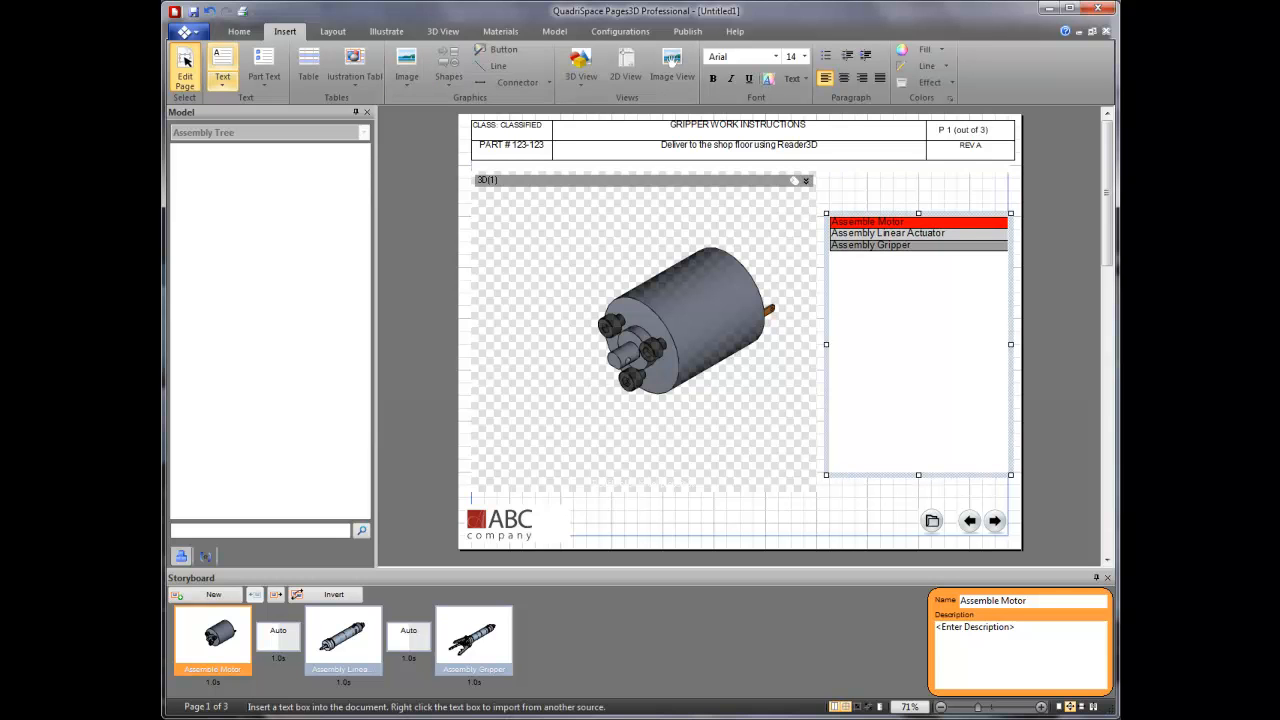
left_click(222, 66)
left_click_drag(829, 178, 1010, 206)
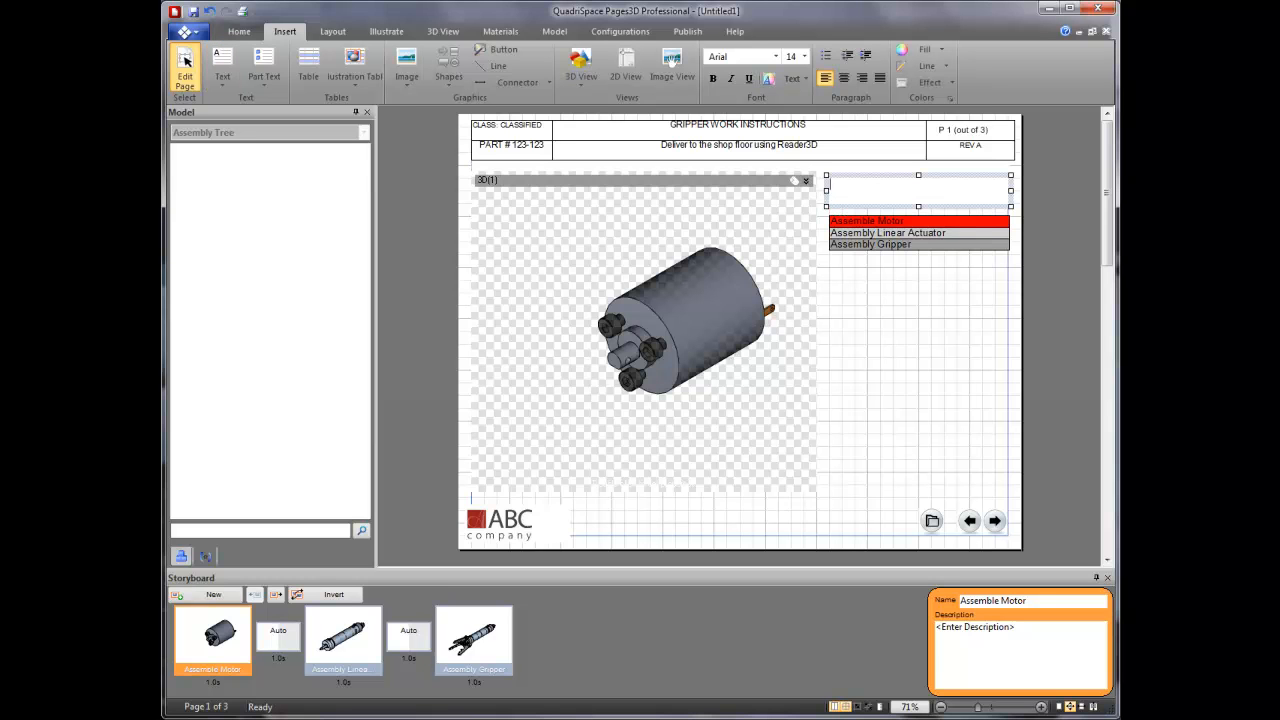
type("Process Sequence")
Format the "Process Sequence" heading as bold at size 20 and finish editing the page
mouse_move(916, 184)
left_mouse_down()
mouse_move(829, 184)
mouse_move(916, 184)
left_mouse_up()
left_click(830, 184)
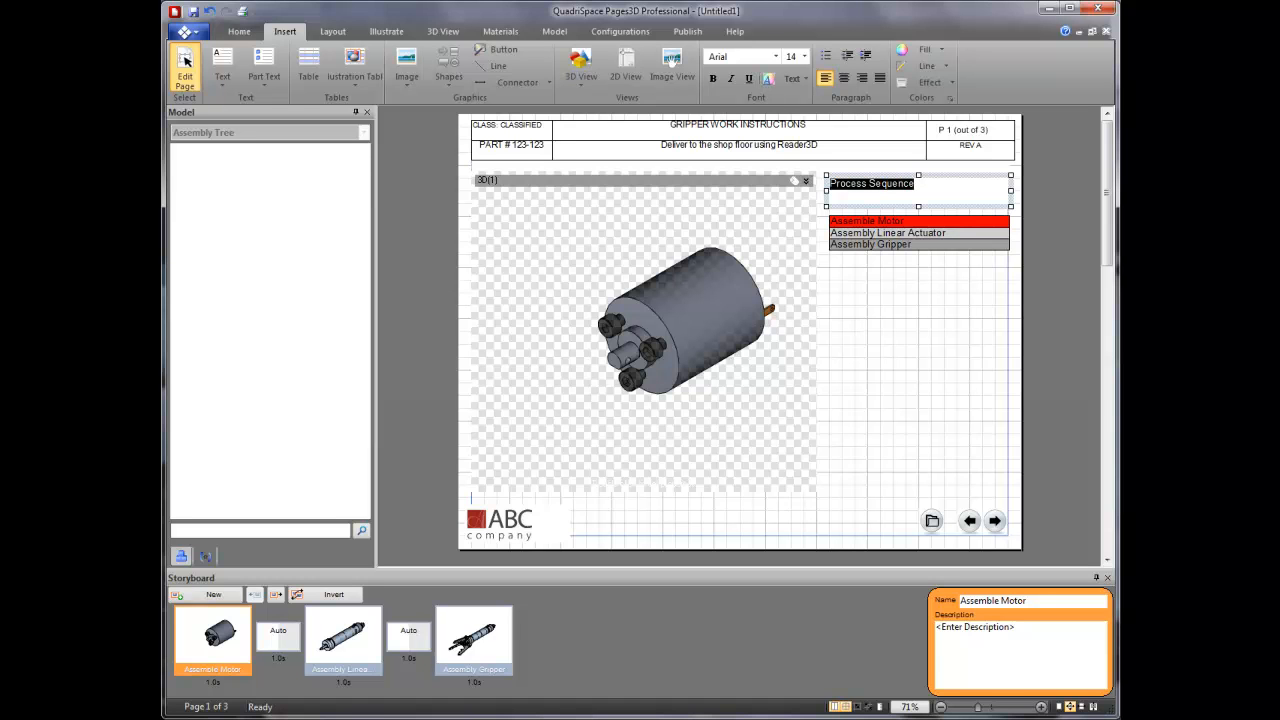
left_click(804, 56)
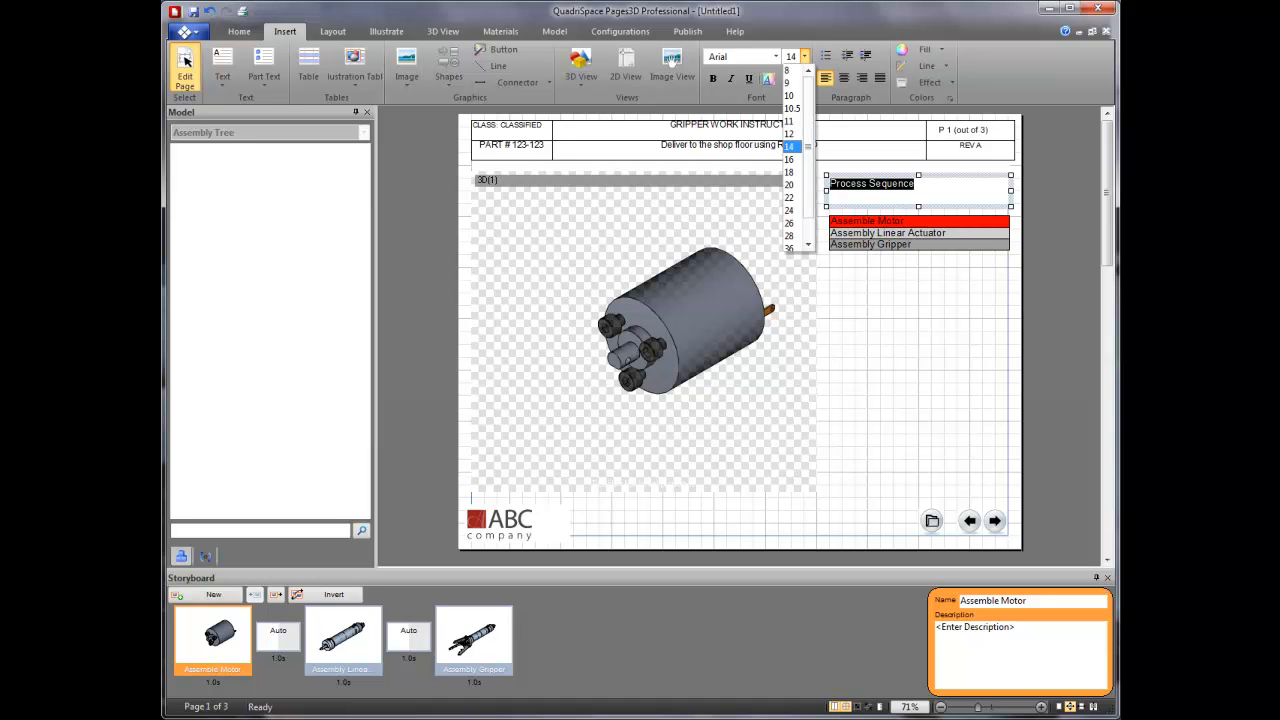
left_click(790, 185)
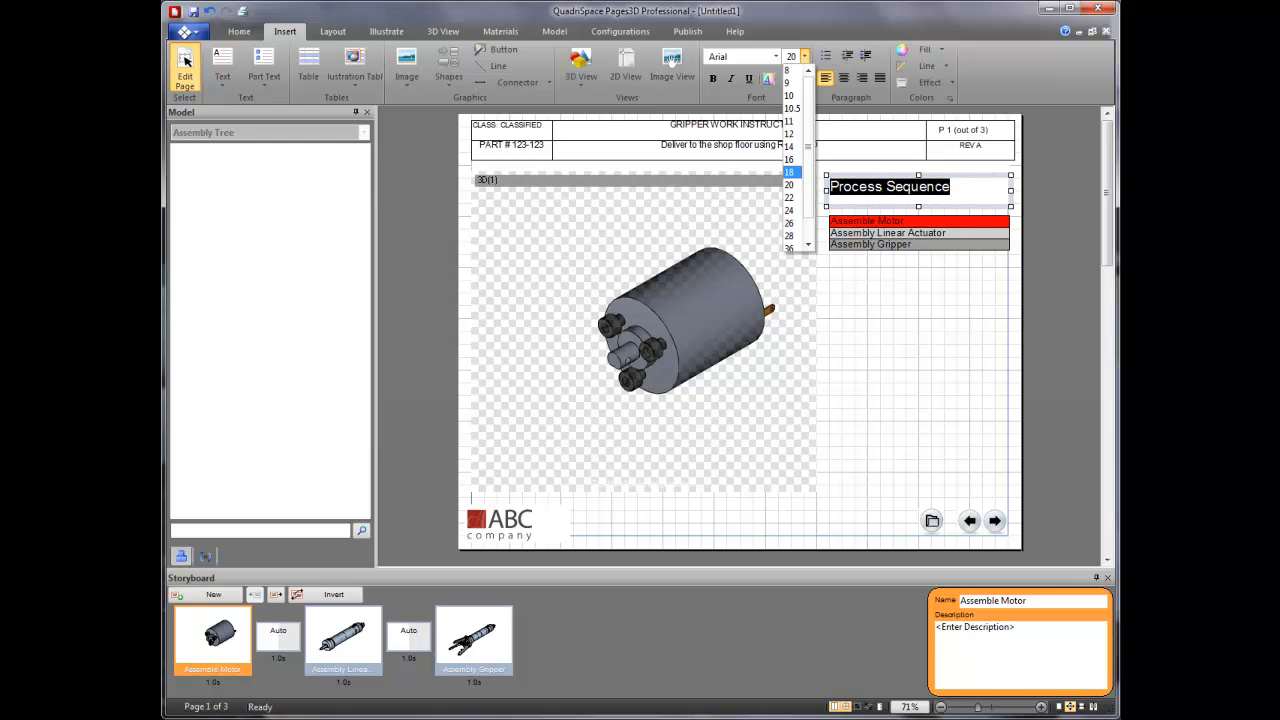
left_click(713, 78)
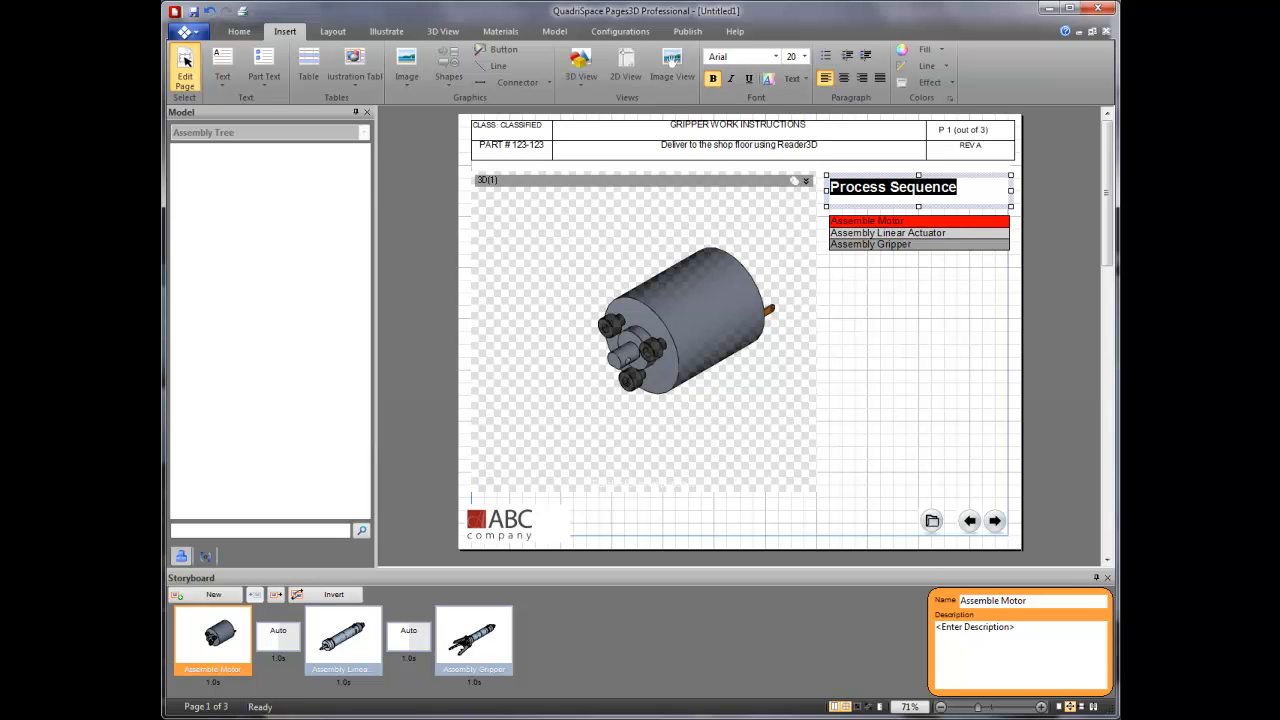
left_click(185, 62)
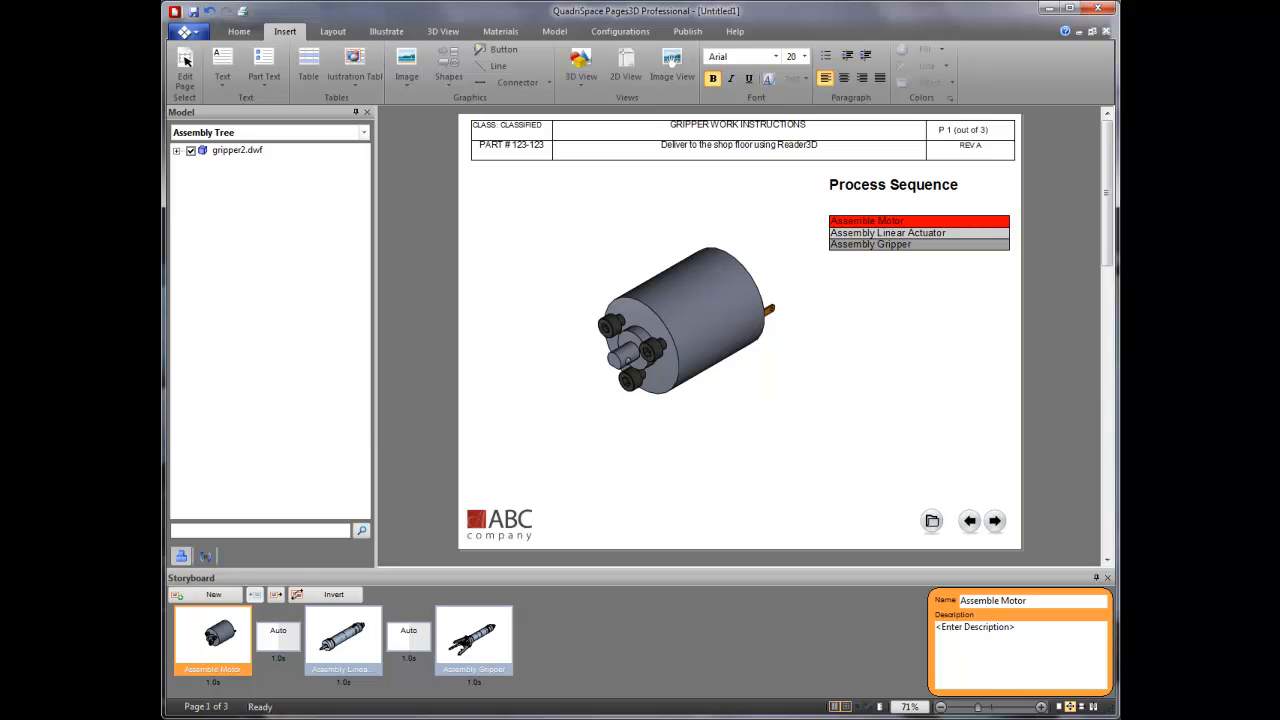
Reduce the font size of the parts table on page 2 to 9 so all its rows fit the frame
left_click(1107, 482)
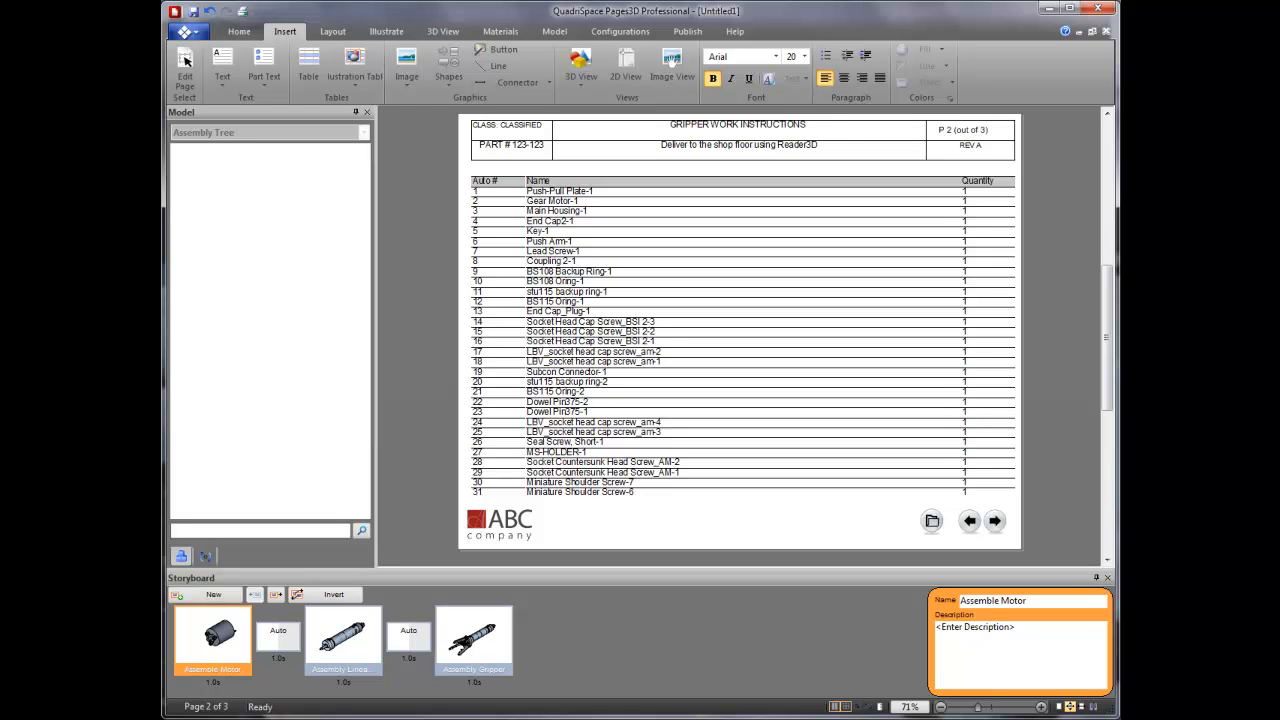
left_click(186, 61)
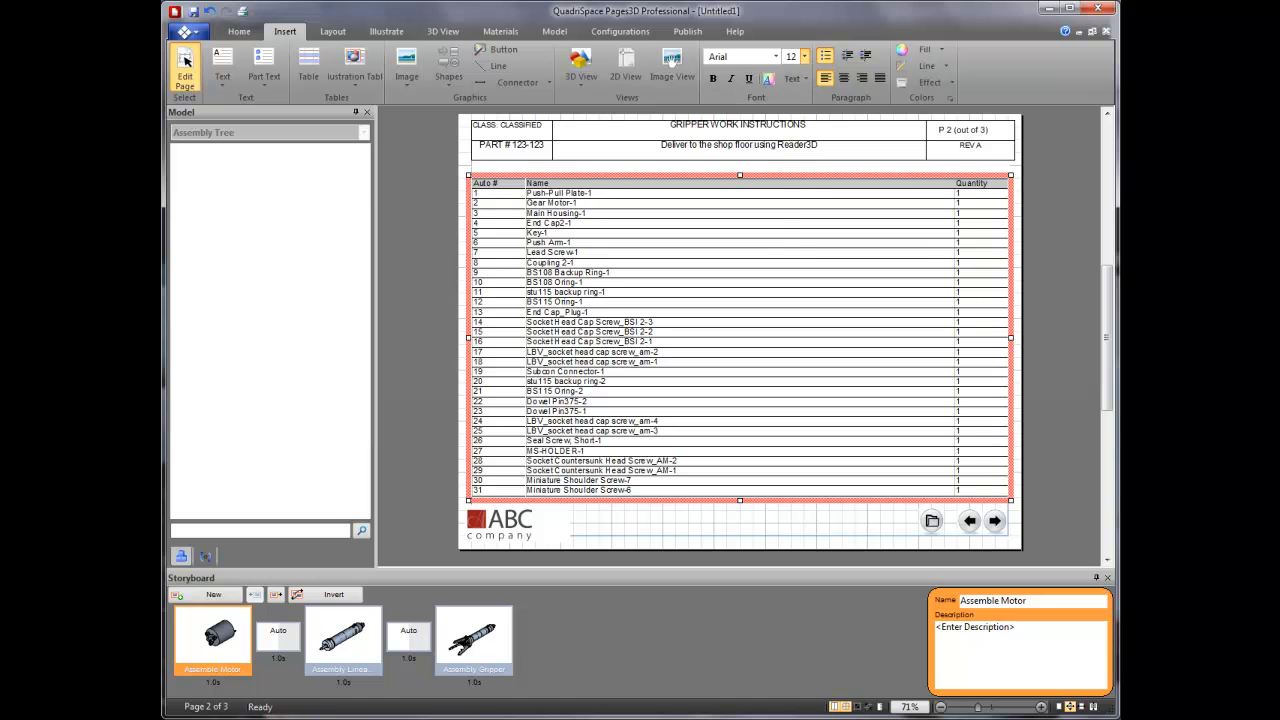
left_click(804, 56)
left_click(790, 96)
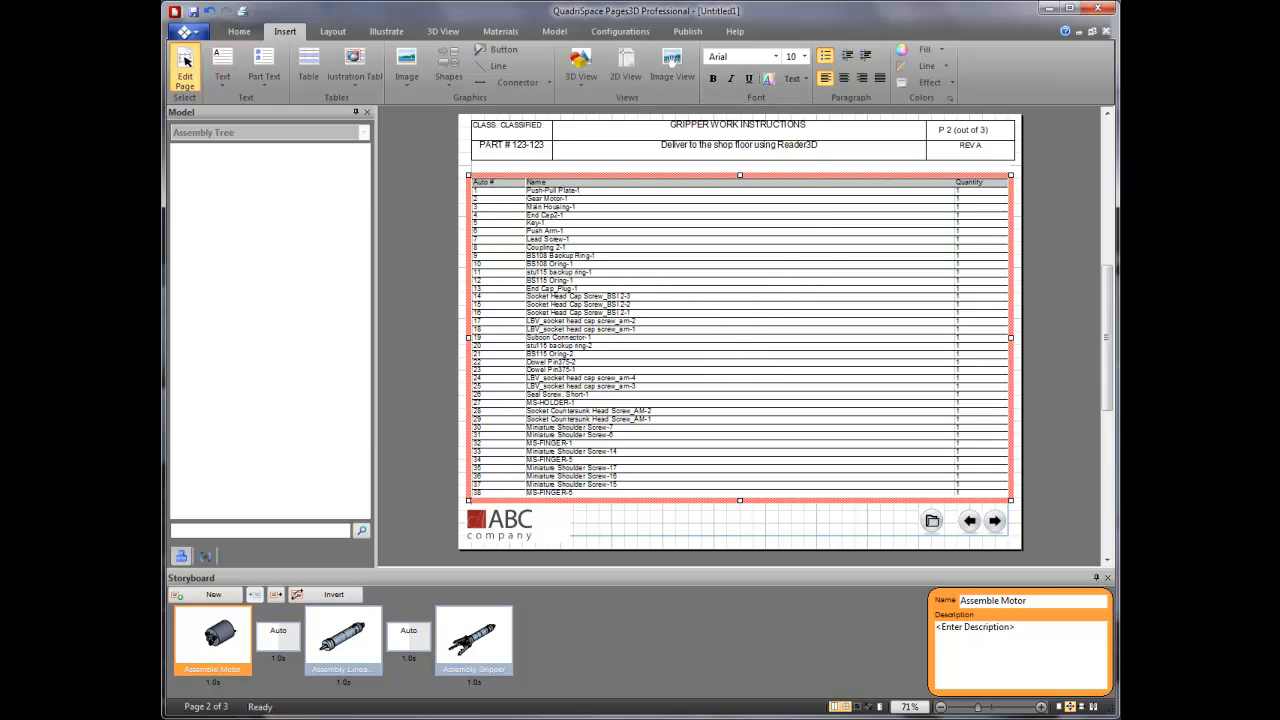
left_click(804, 57)
left_click(790, 83)
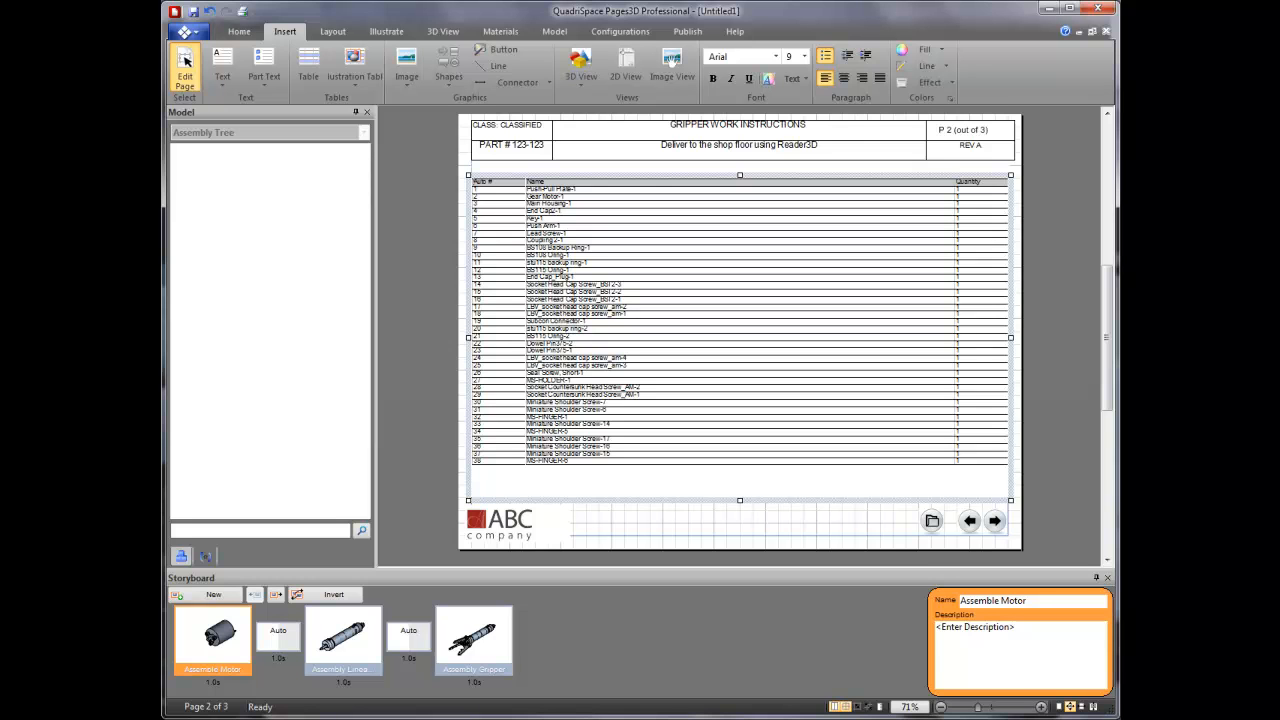
key("Escape")
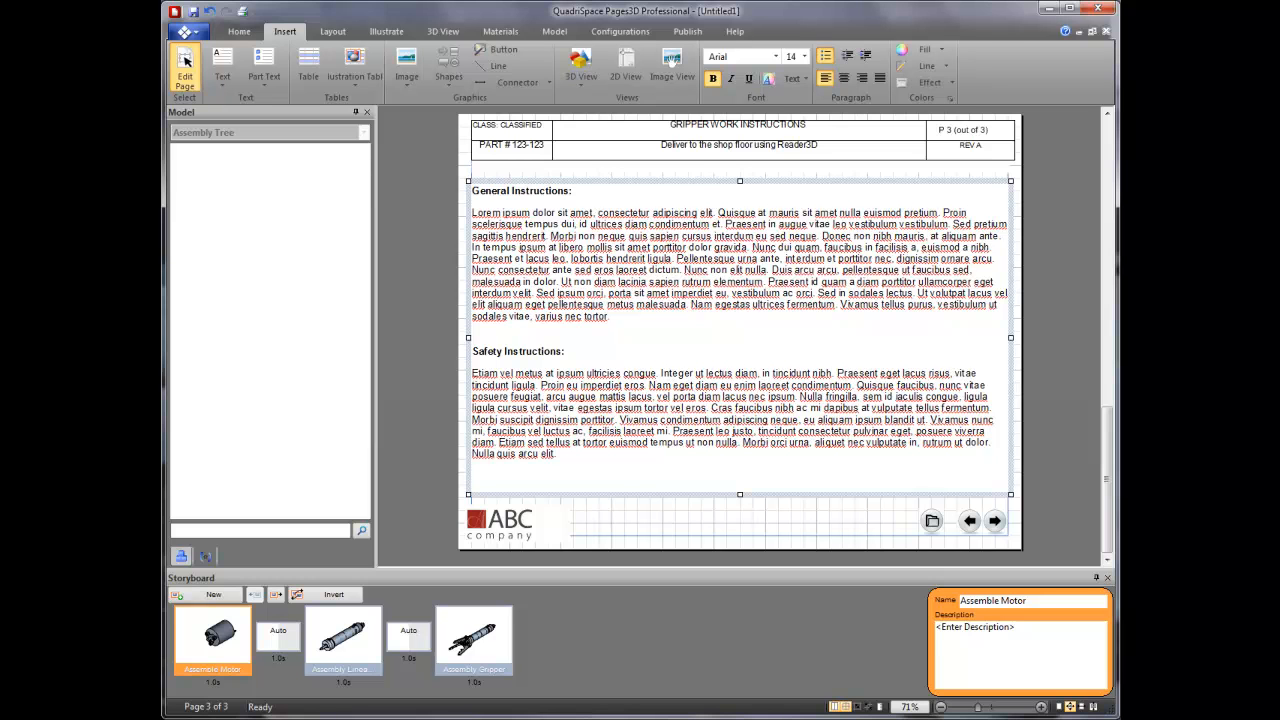
left_click_drag(611, 317, 473, 203)
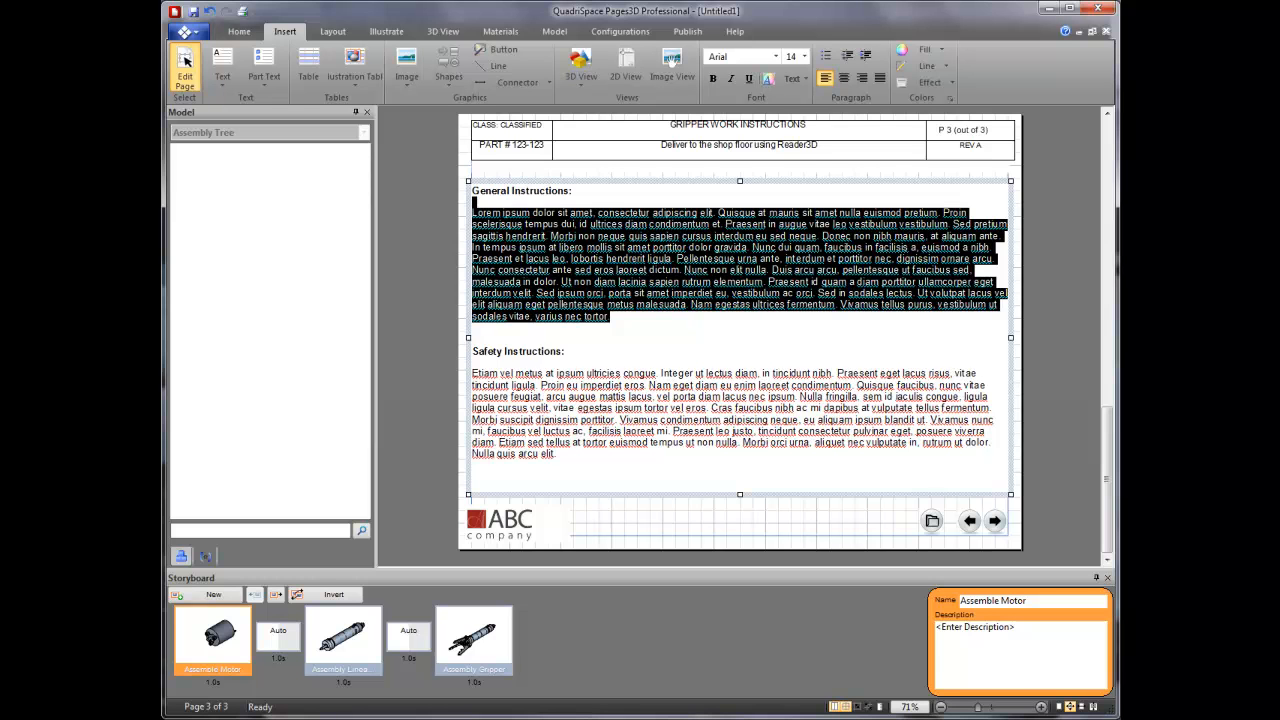
left_click(185, 60)
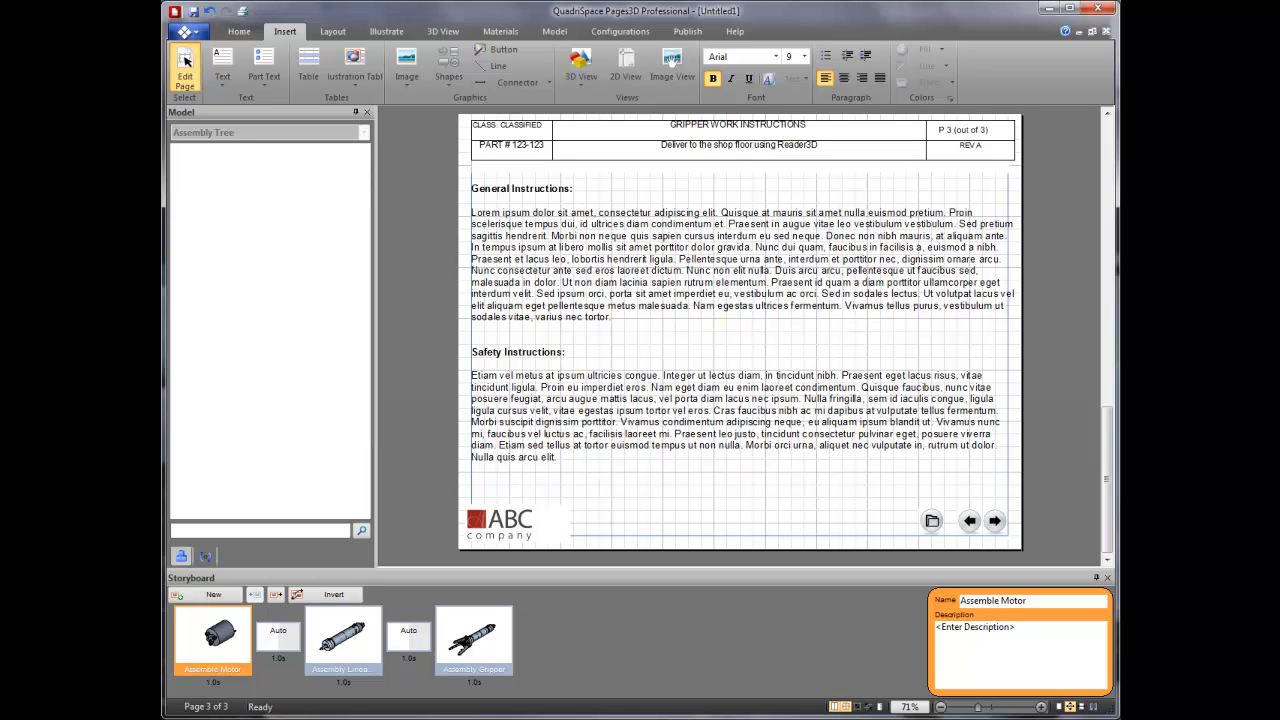
Insert a customized page from the document's 3D view template, using the gripper2.dwf model and the Motor configuration
left_click(239, 31)
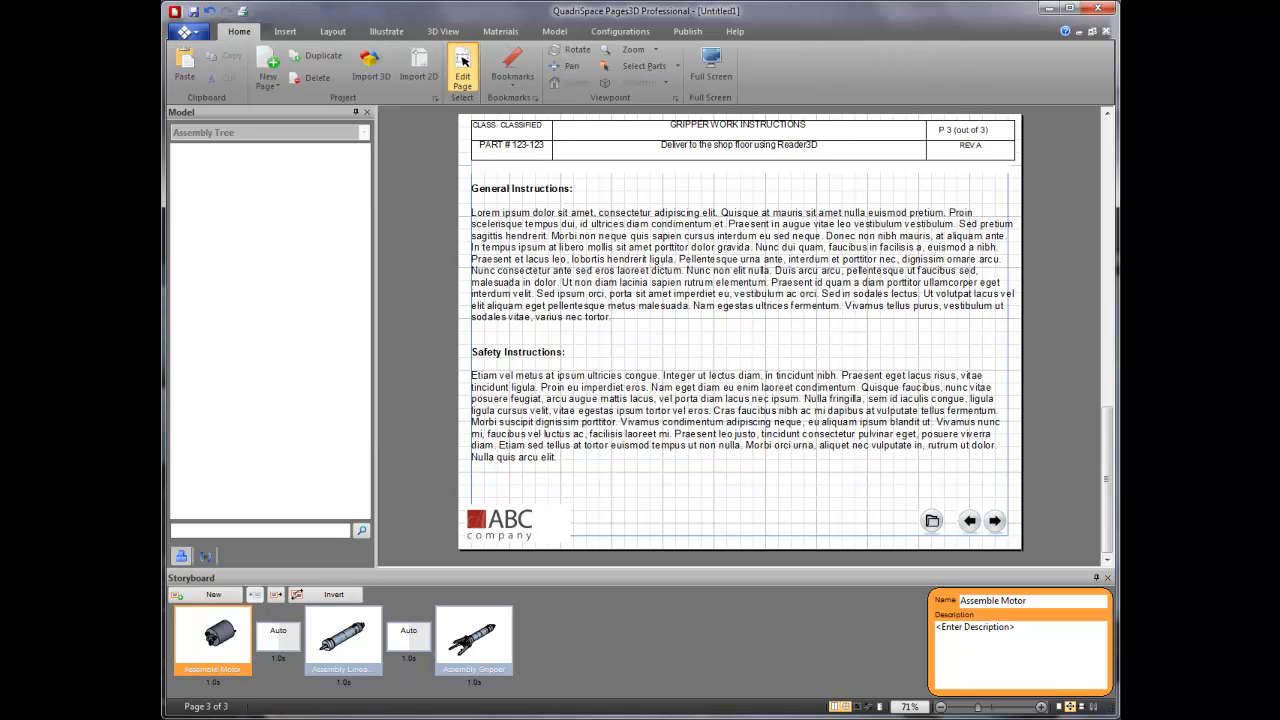
left_click(268, 80)
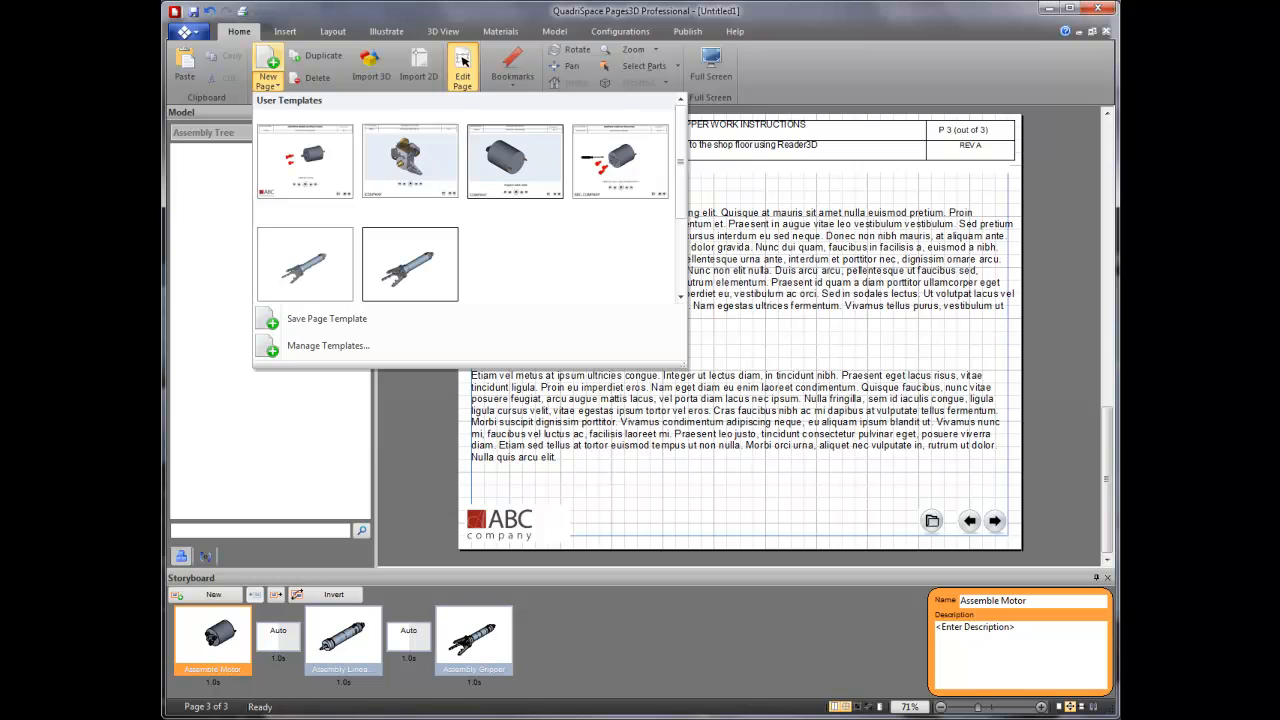
scroll(320, 250, "down", 3)
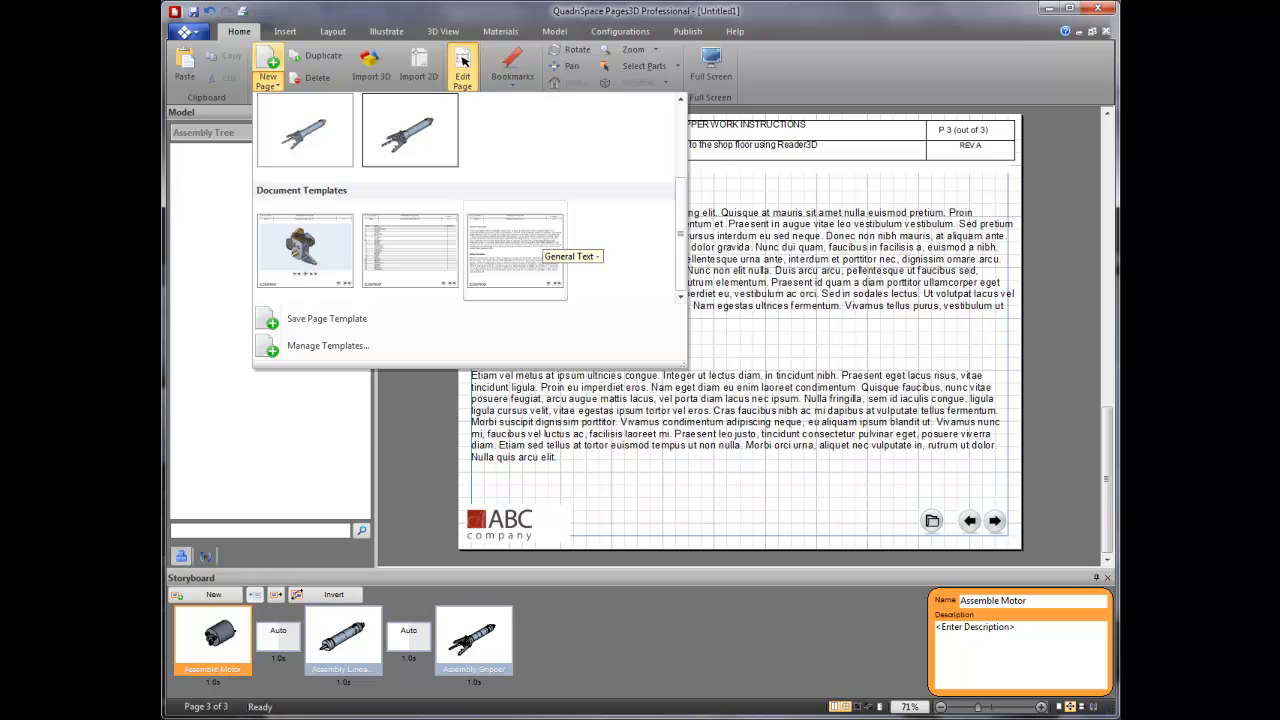
left_click(313, 249)
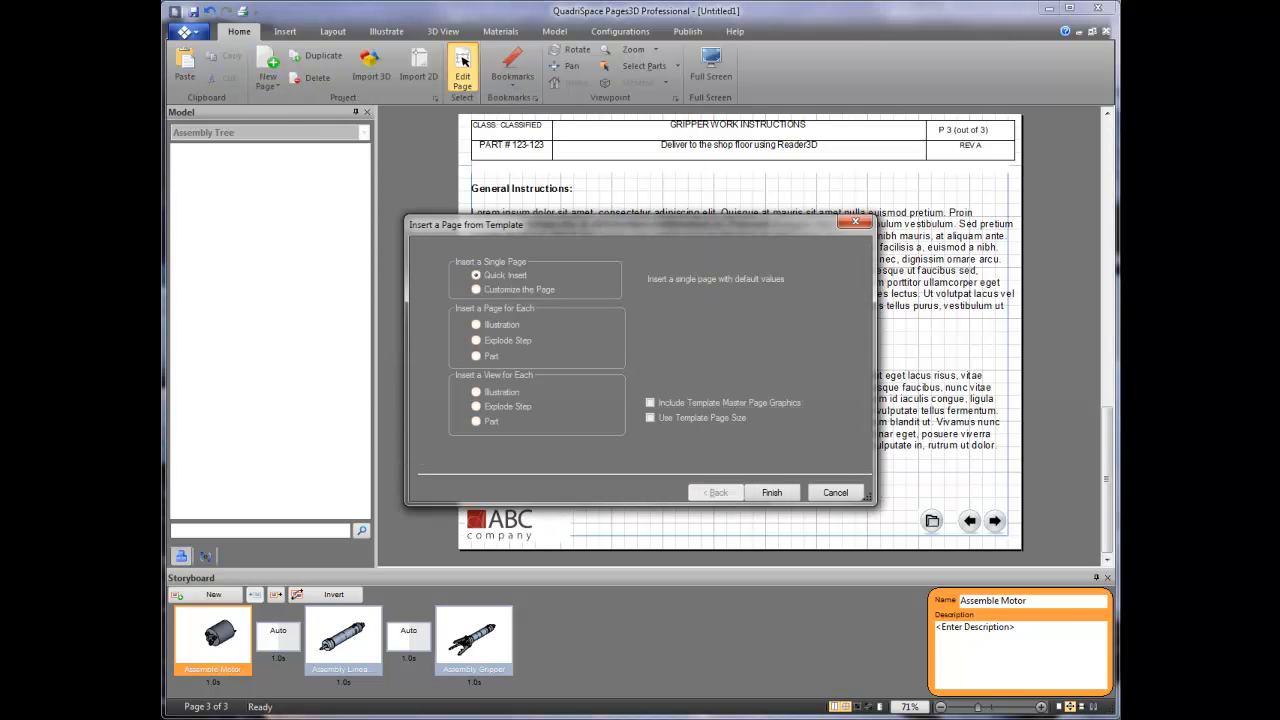
left_click(477, 290)
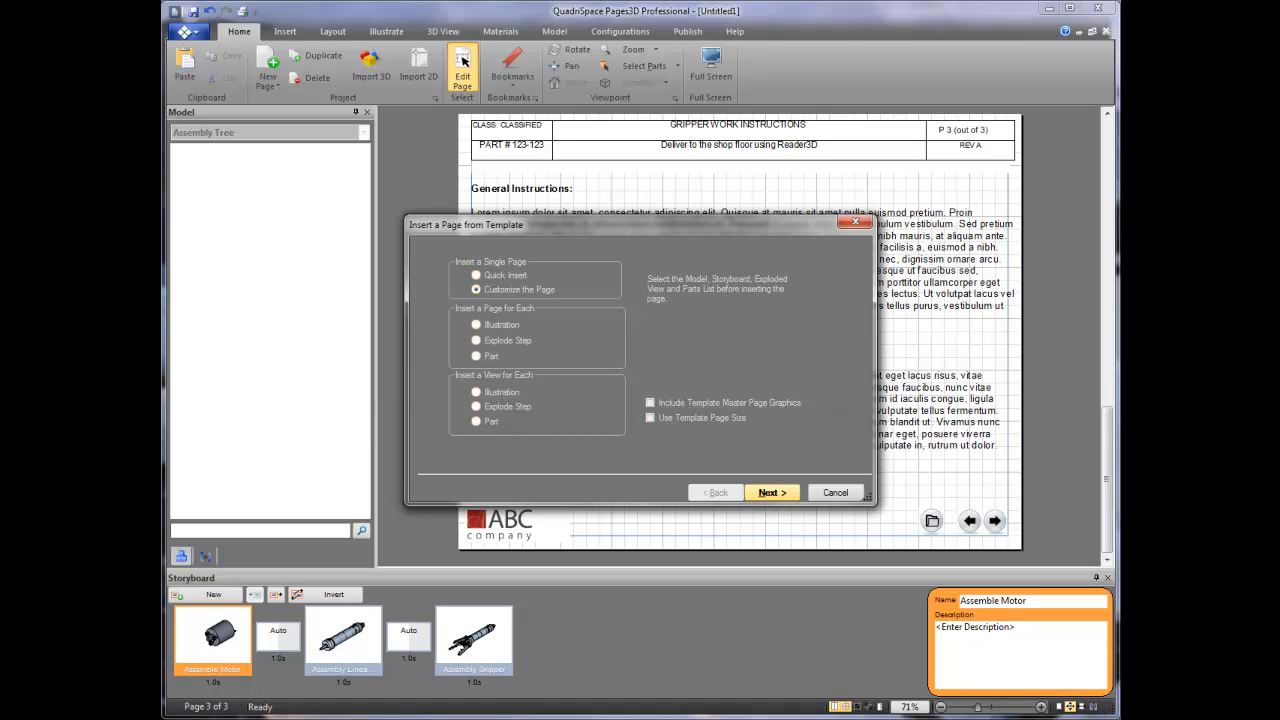
left_click(772, 493)
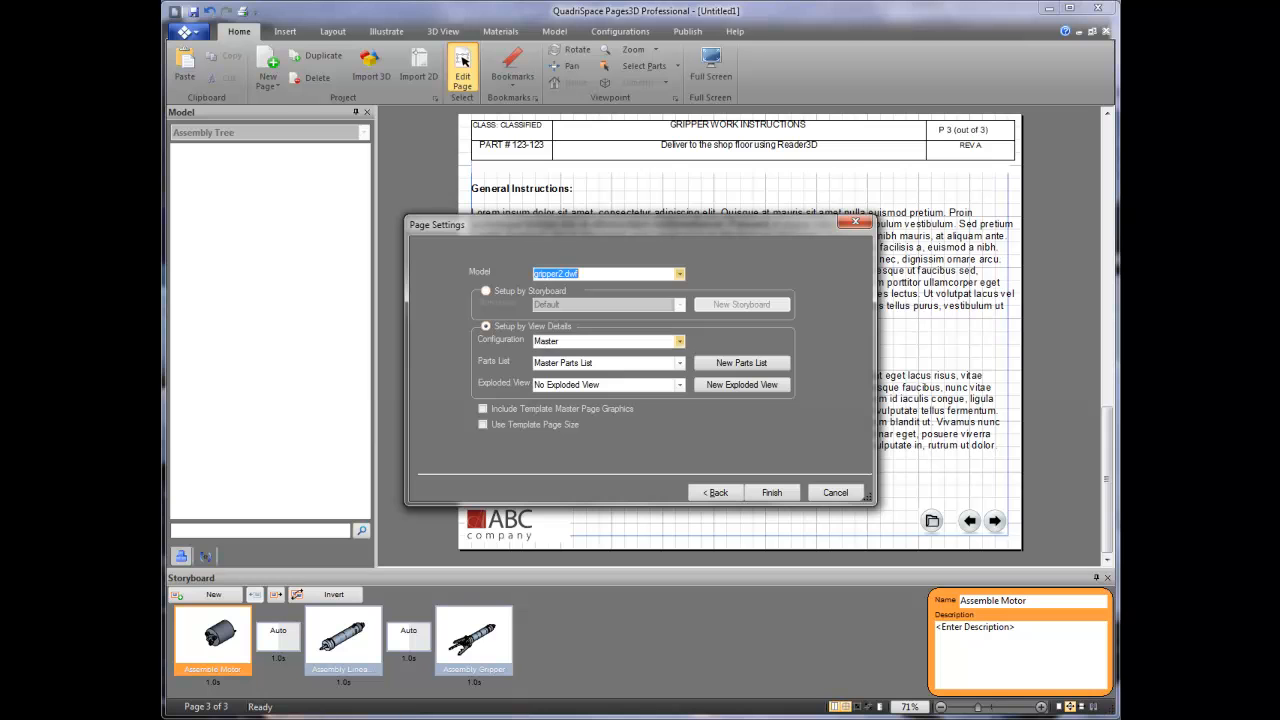
left_click(680, 342)
key("Return")
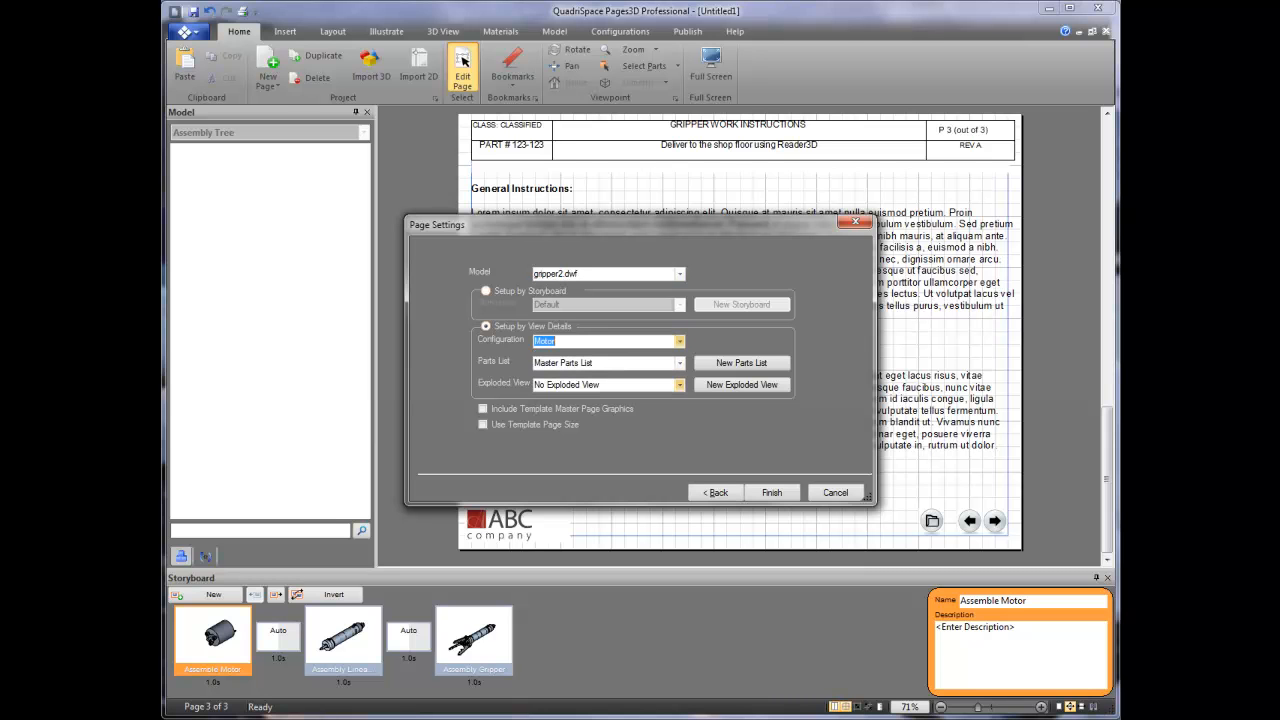
left_click(771, 492)
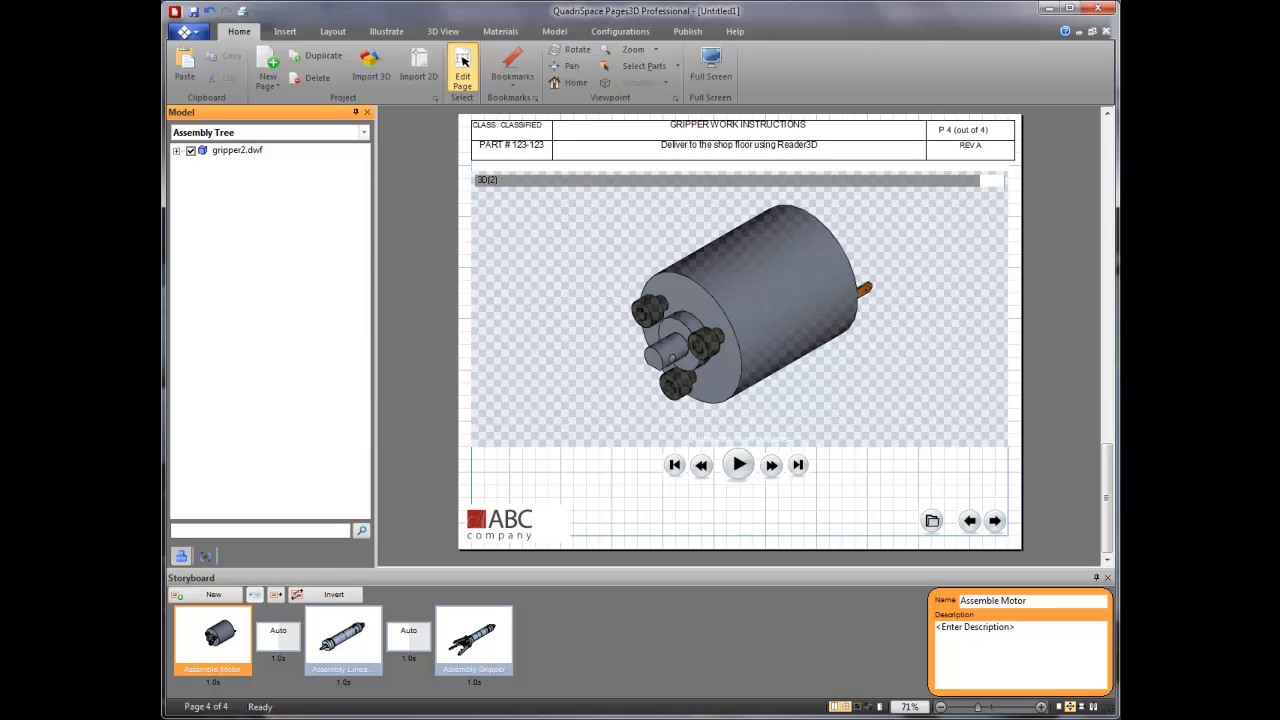
Finish editing the page and set the motor 3D view's background color to white
left_click(463, 62)
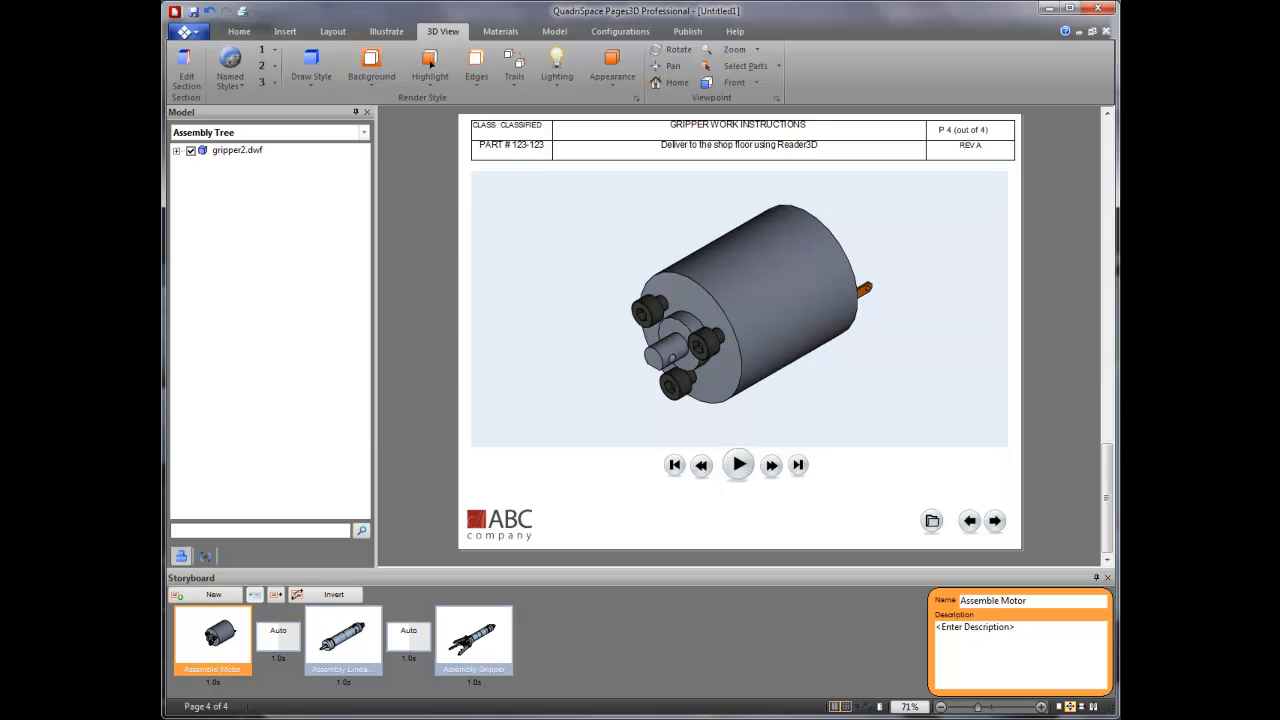
left_click(371, 68)
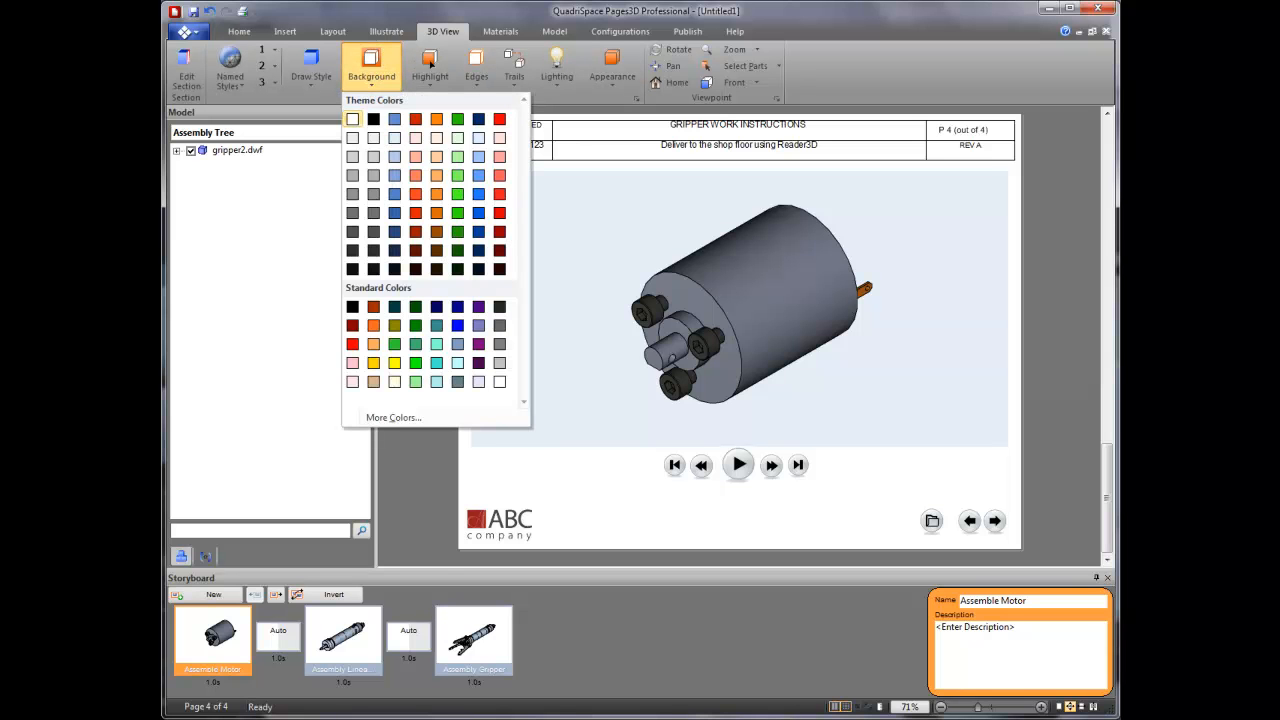
left_click(353, 119)
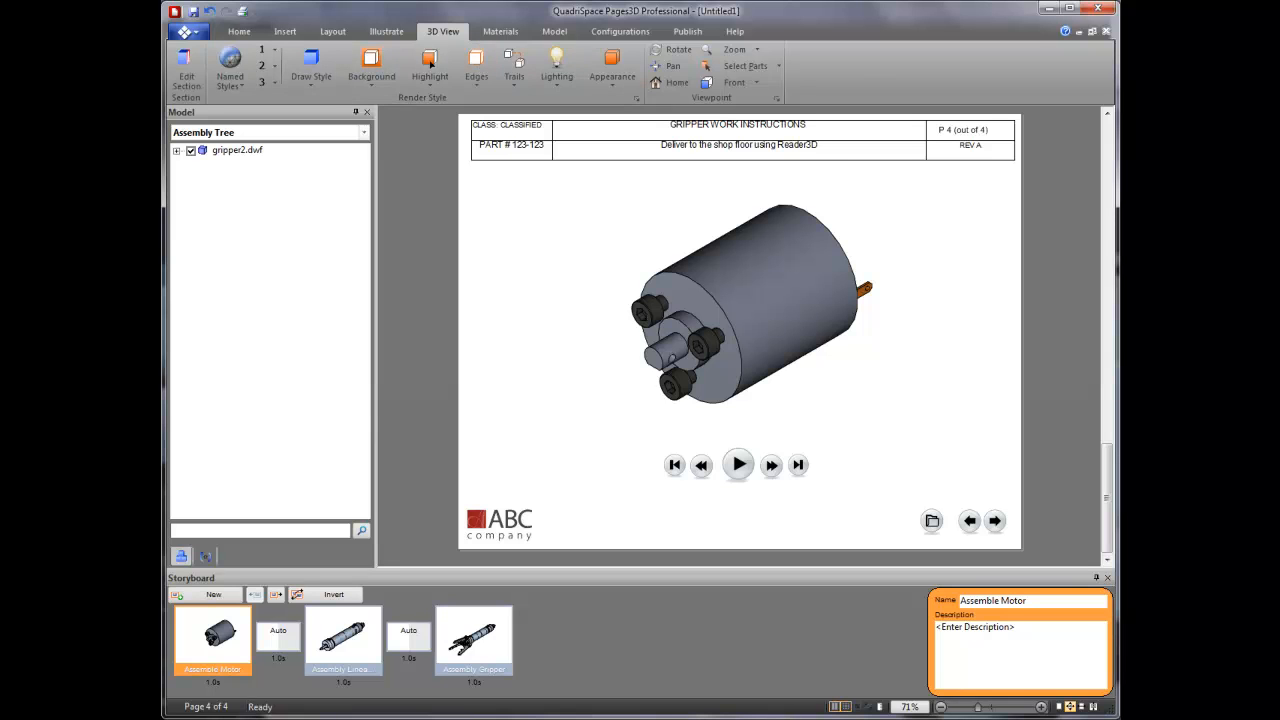
Create a new exploded view for the motor, keeping the suggested name
left_click(554, 31)
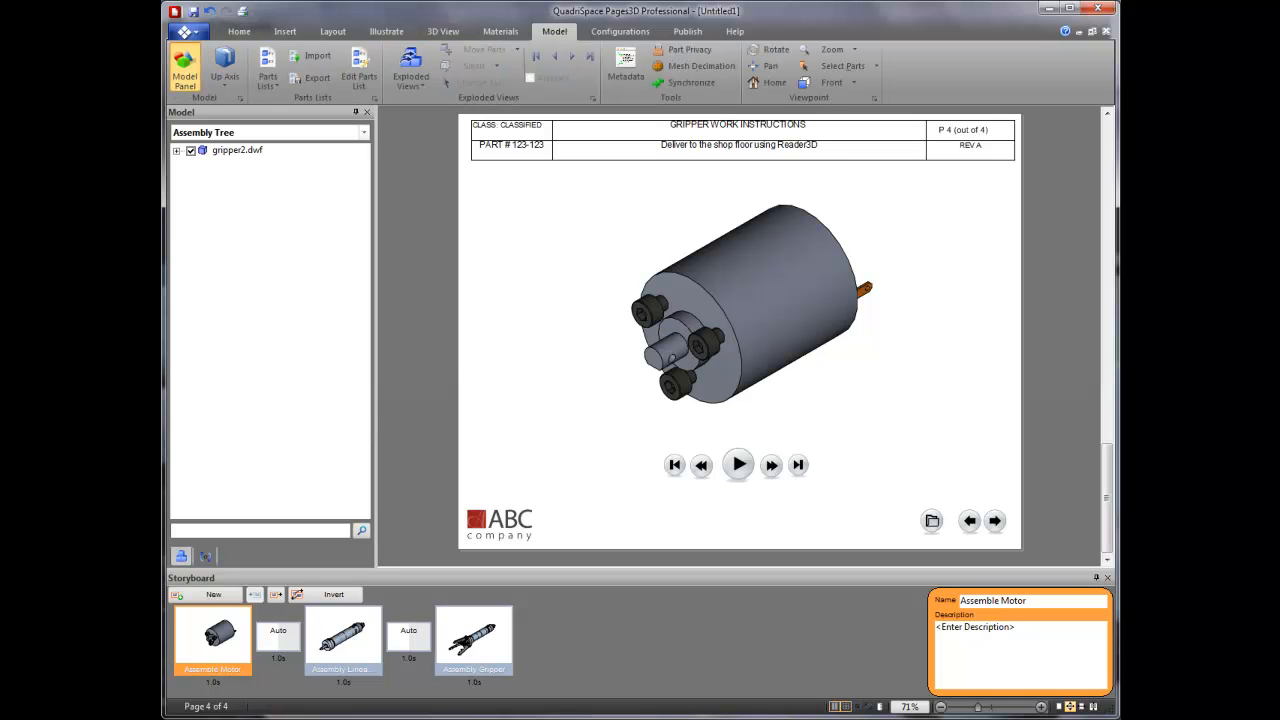
left_click(410, 68)
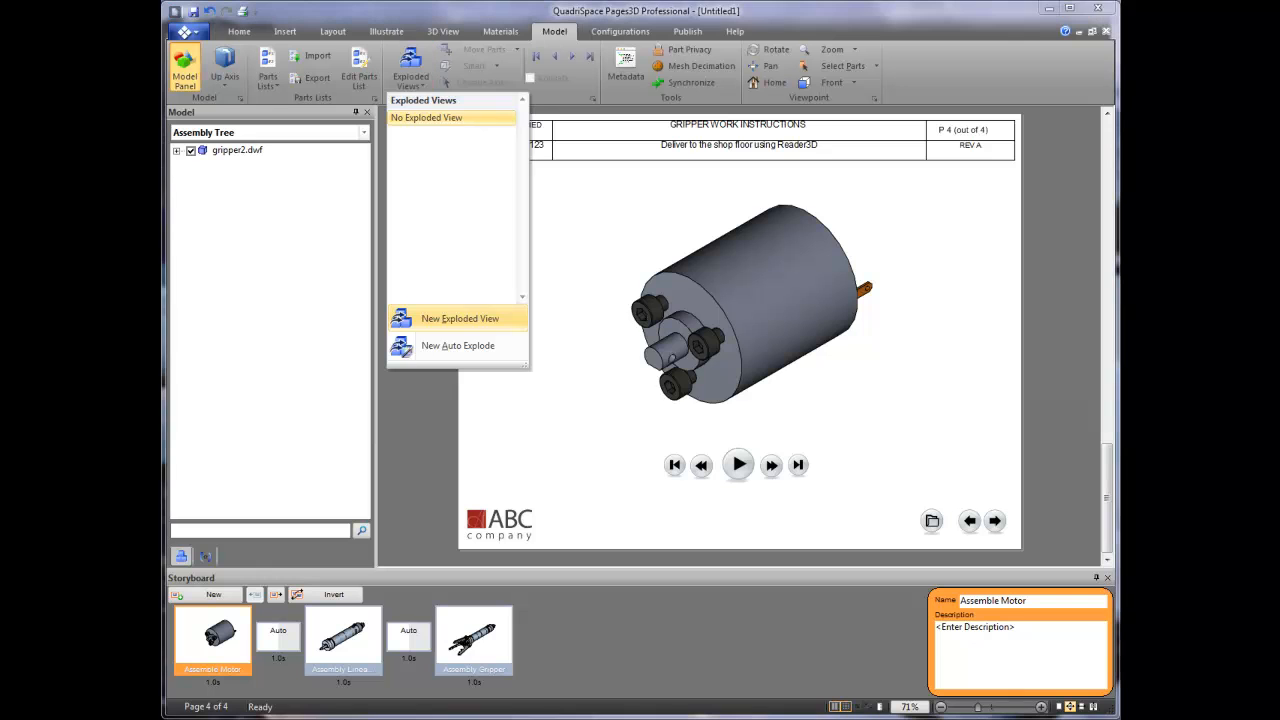
left_click(455, 318)
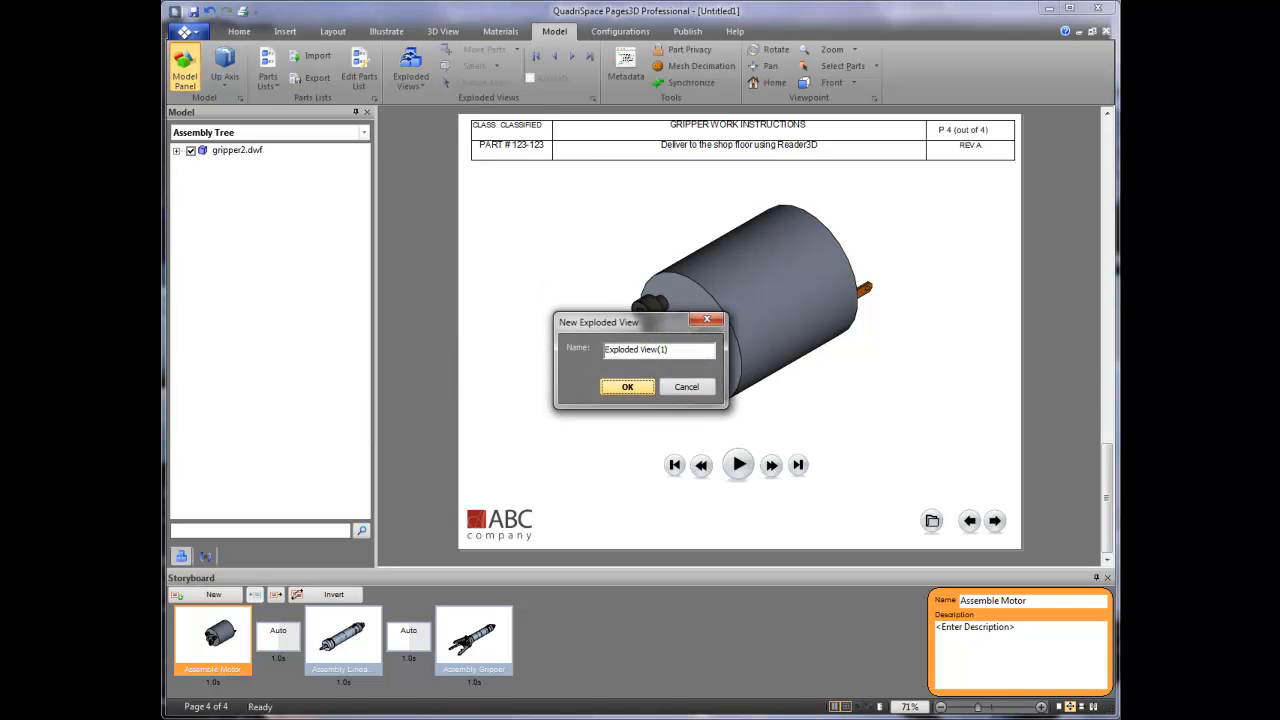
left_click(627, 386)
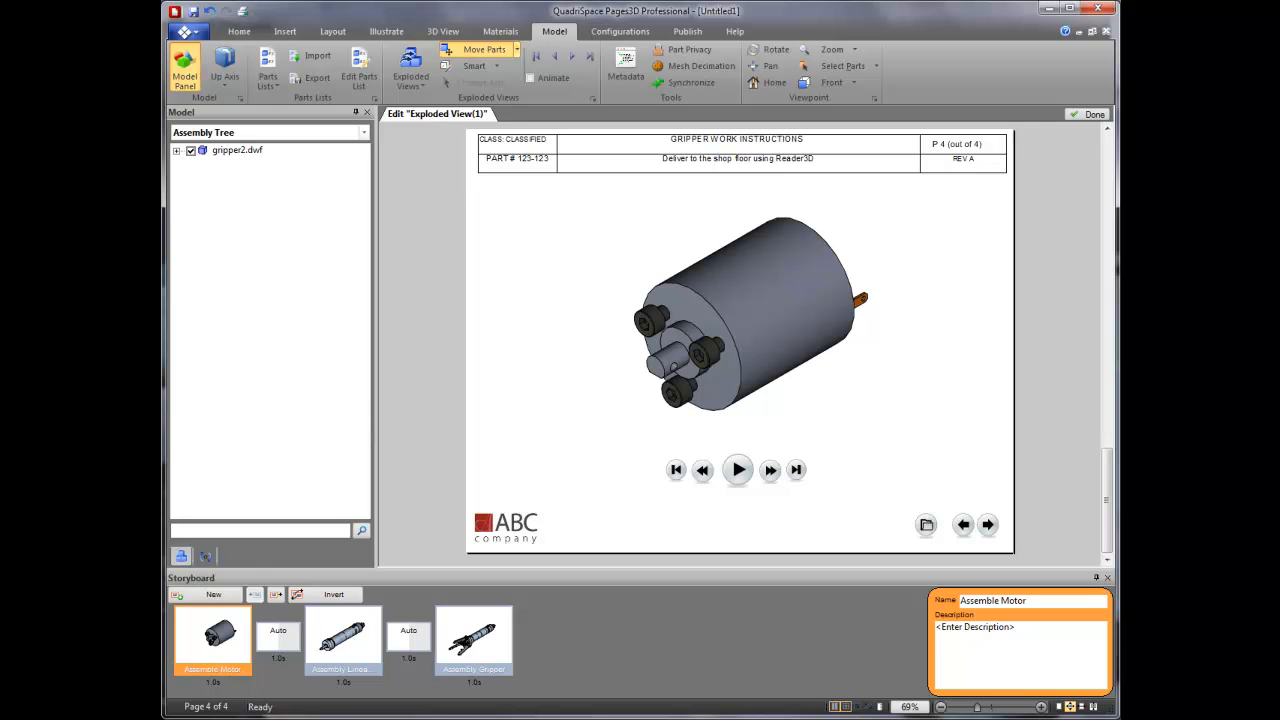
Move the three socket head cap screws together straight out of the motor's front face and finish the exploded view
left_click(650, 322)
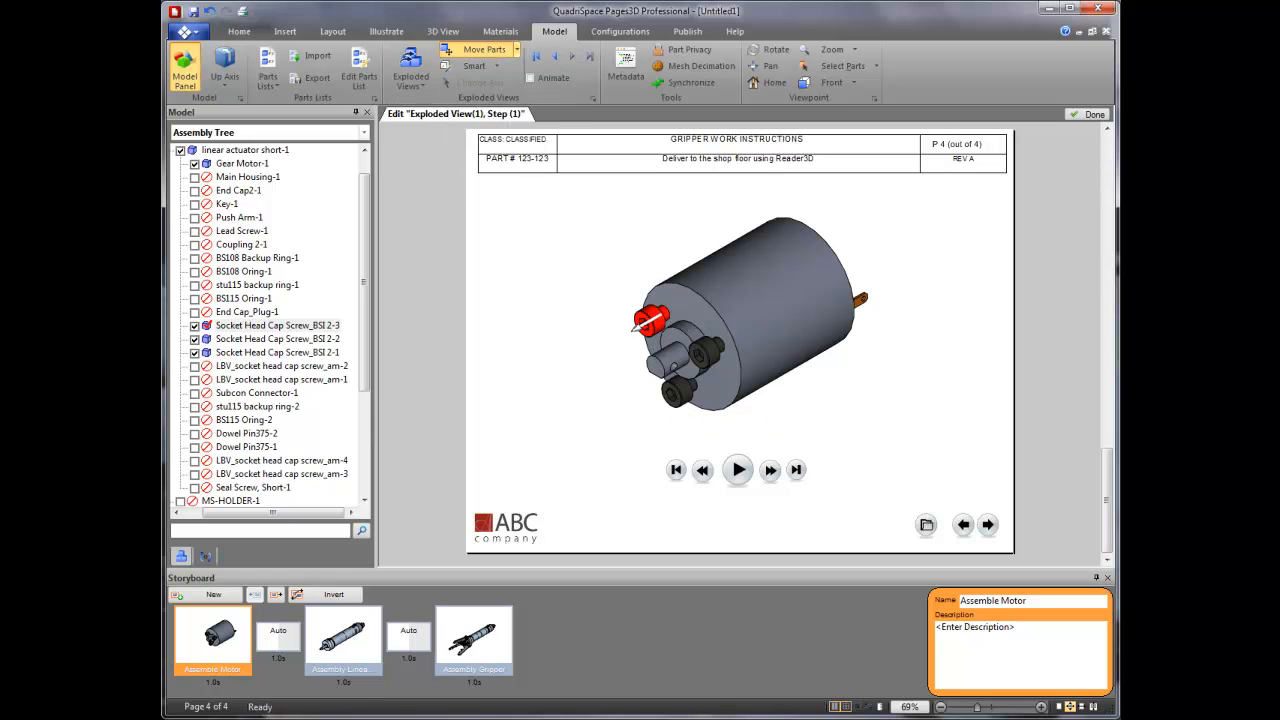
left_click(678, 390, "ctrl")
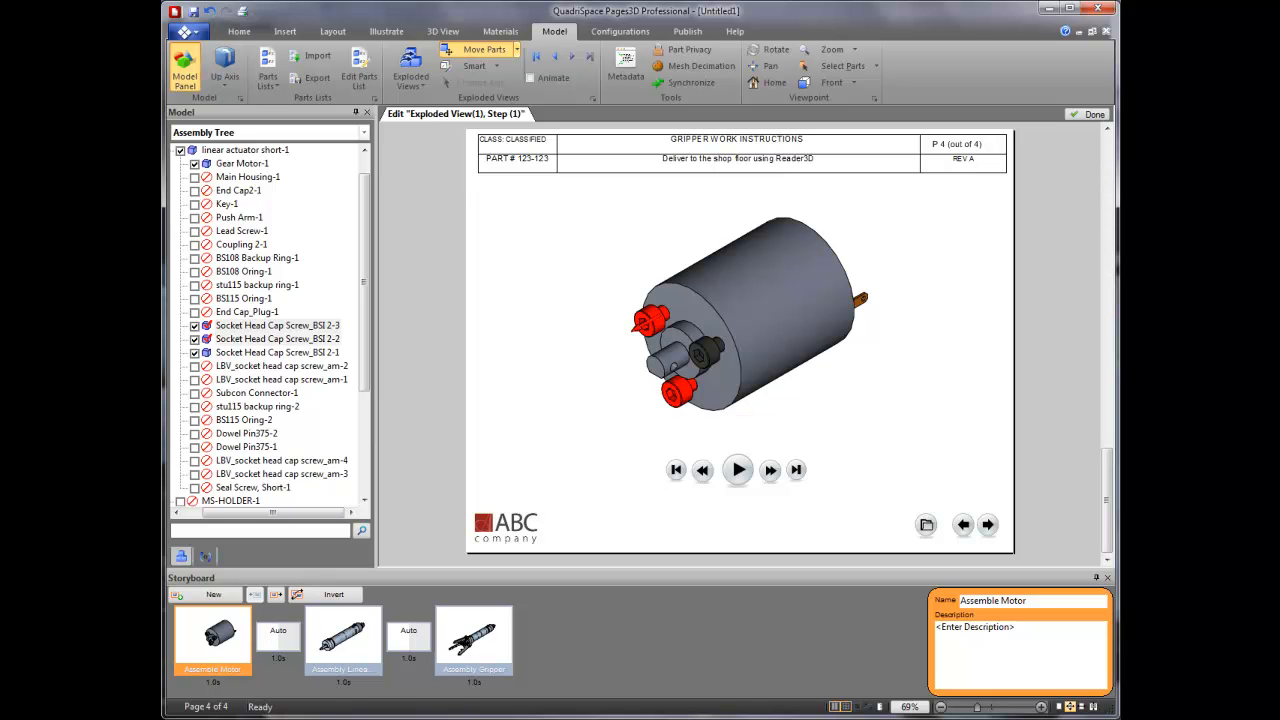
left_click(706, 353, "ctrl")
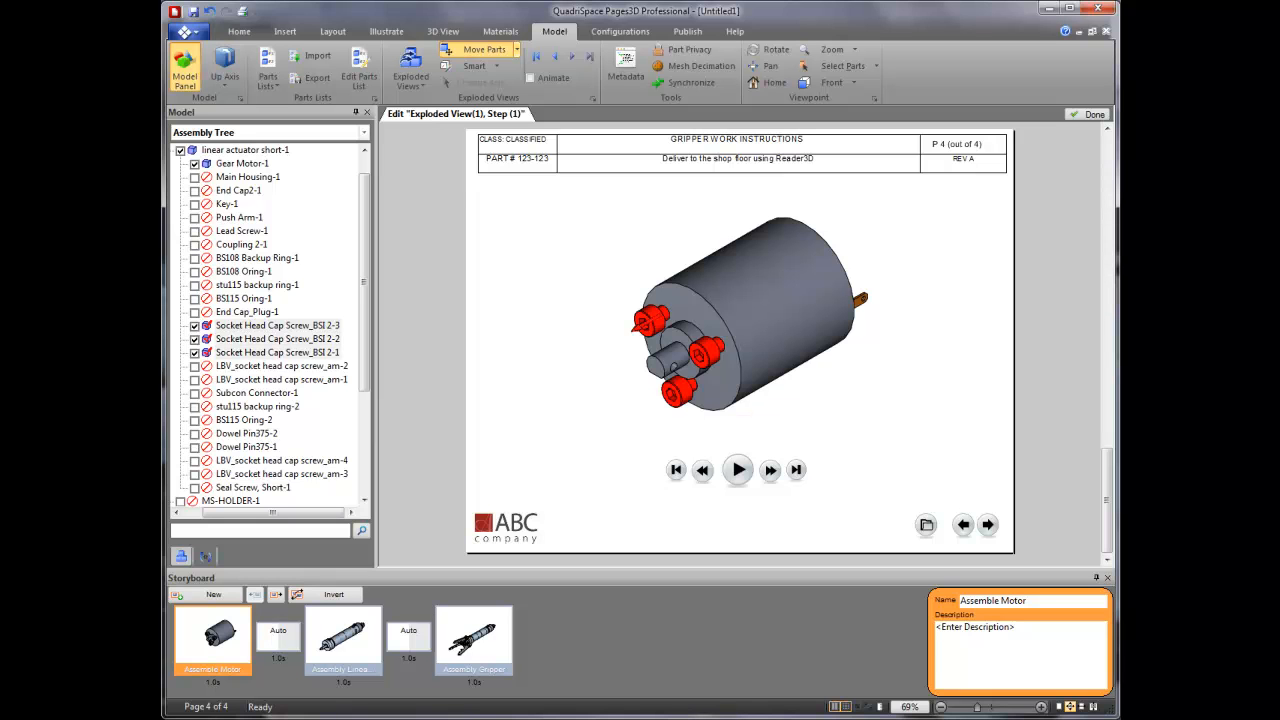
left_click_drag(638, 326, 544, 380)
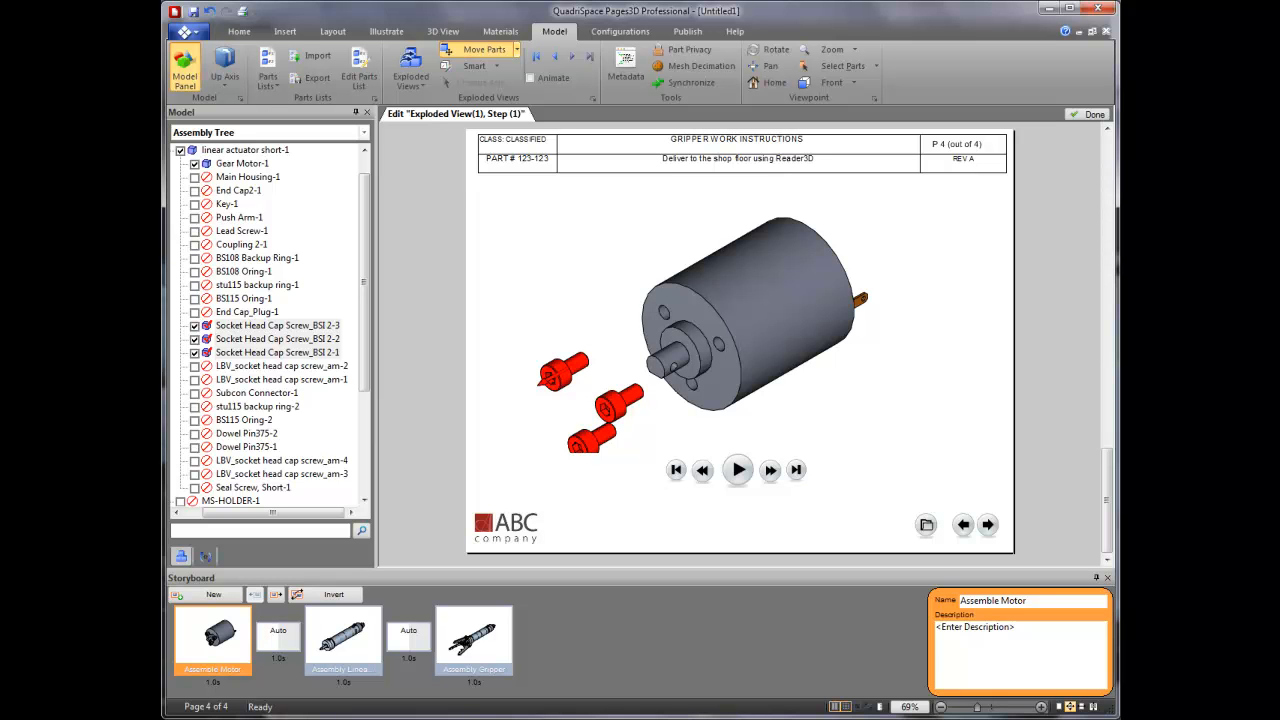
left_click(1088, 115)
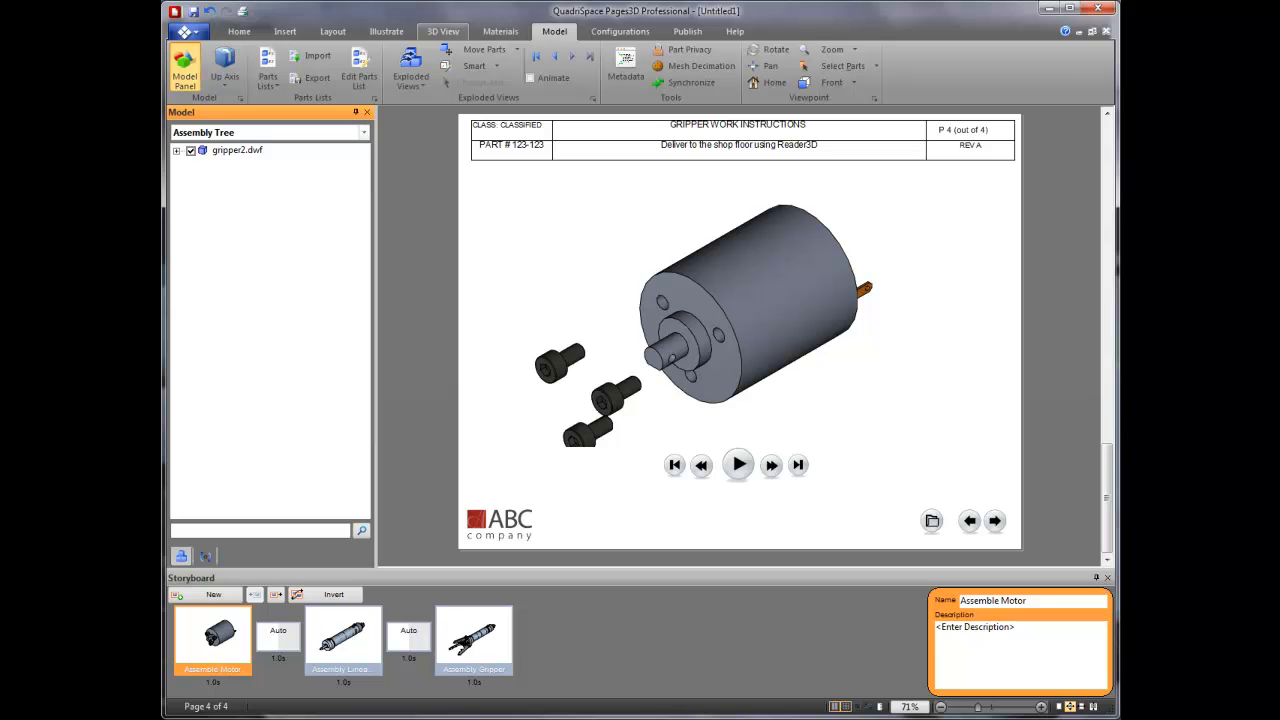
Create a new storyboard named "Assemble Motor" for the exploded motor view
left_click(386, 31)
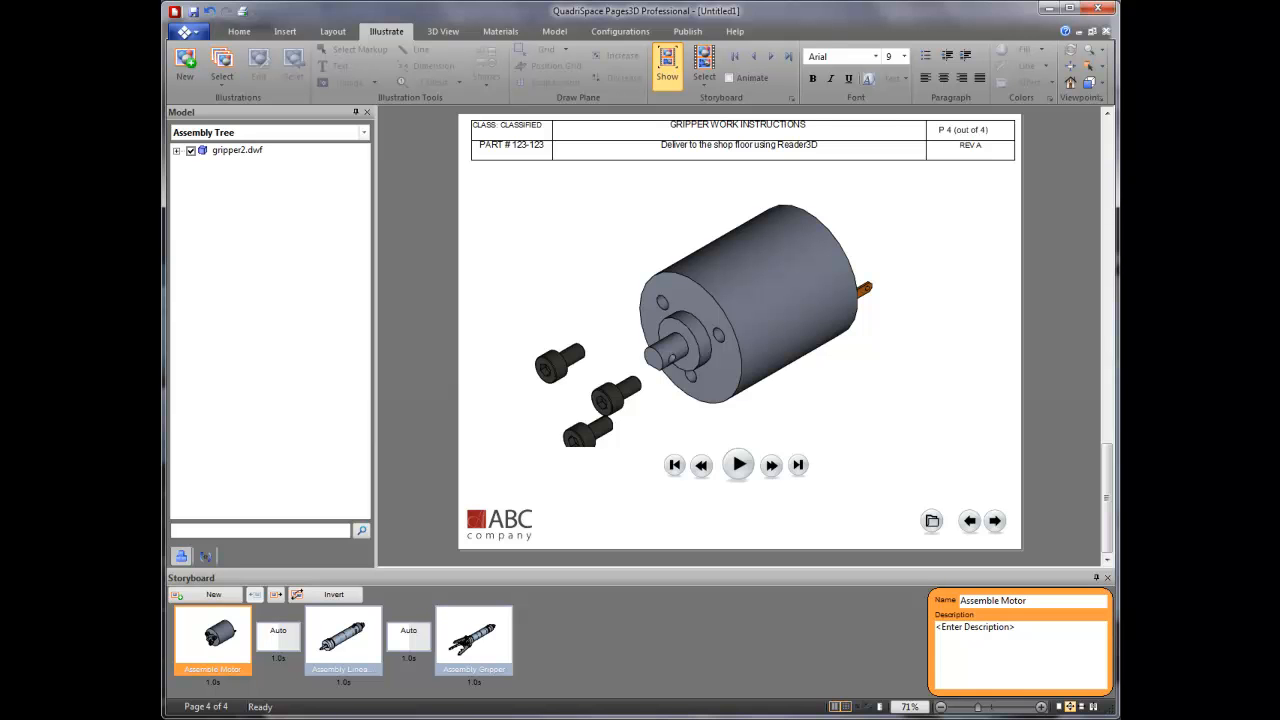
left_click(704, 70)
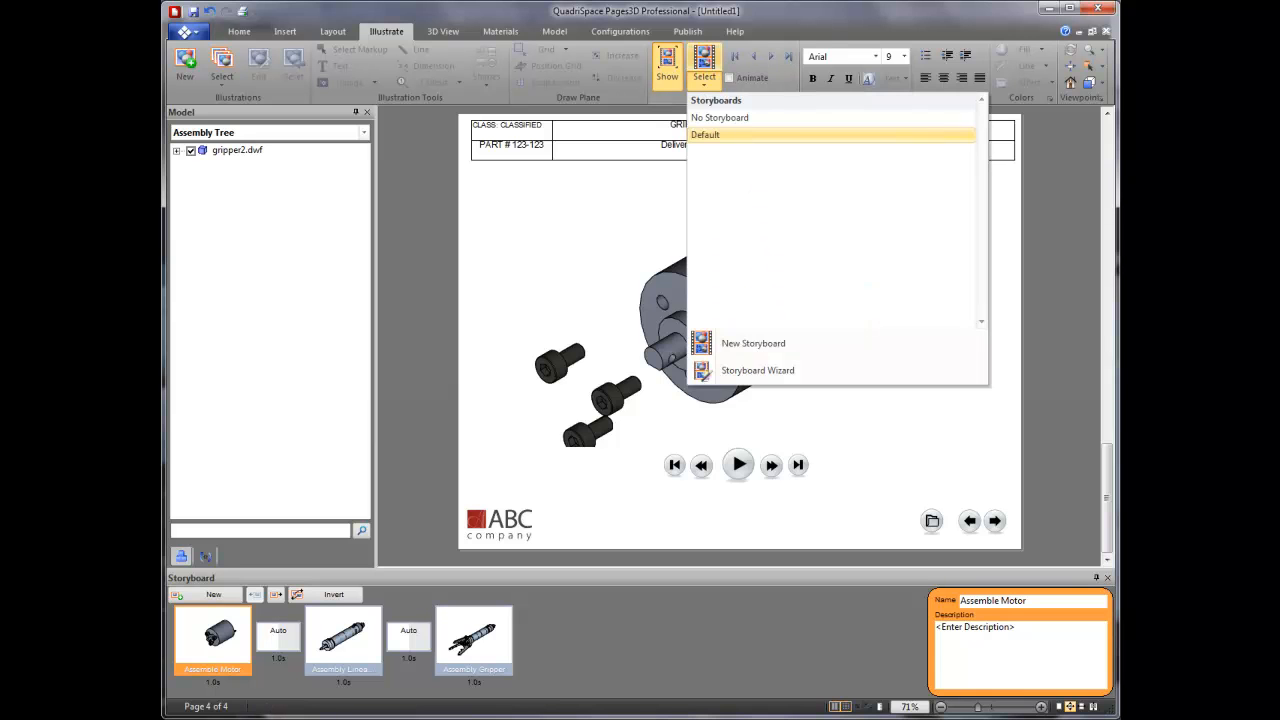
left_click(753, 343)
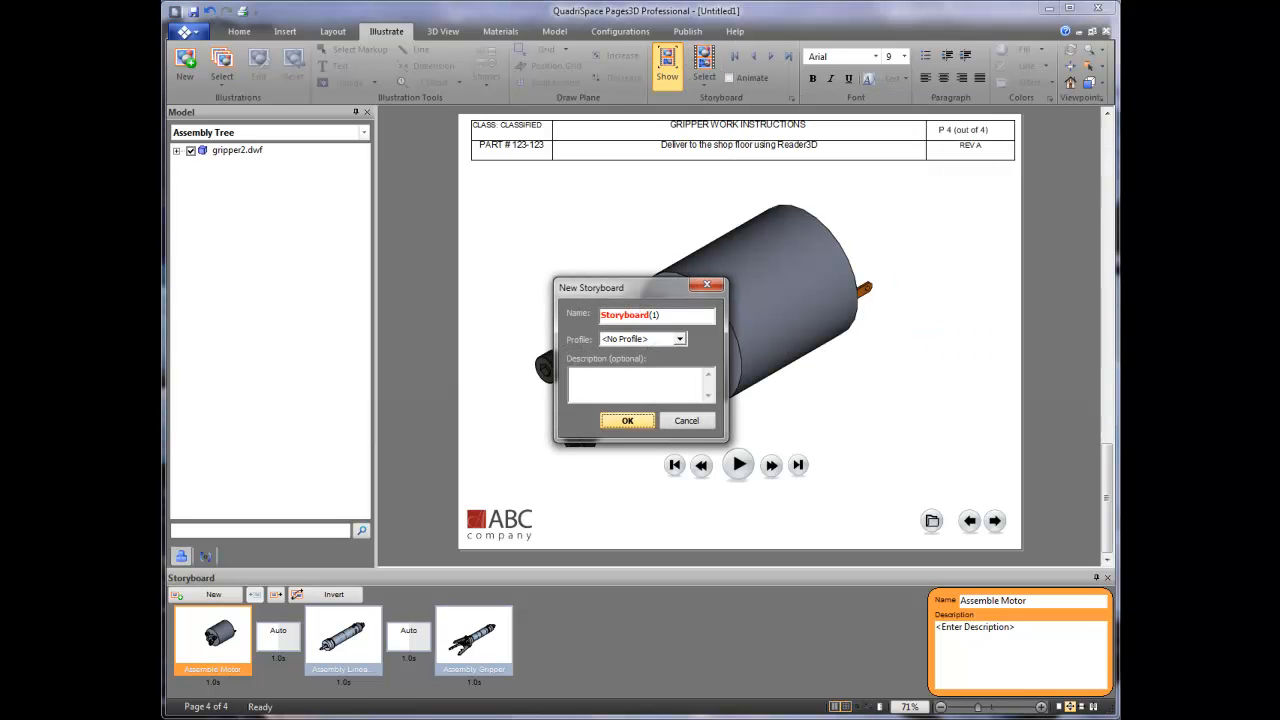
type("Asemb")
key("BackSpace")
key("BackSpace")
key("BackSpace")
key("BackSpace")
type("ssemble Motor")
key("Return")
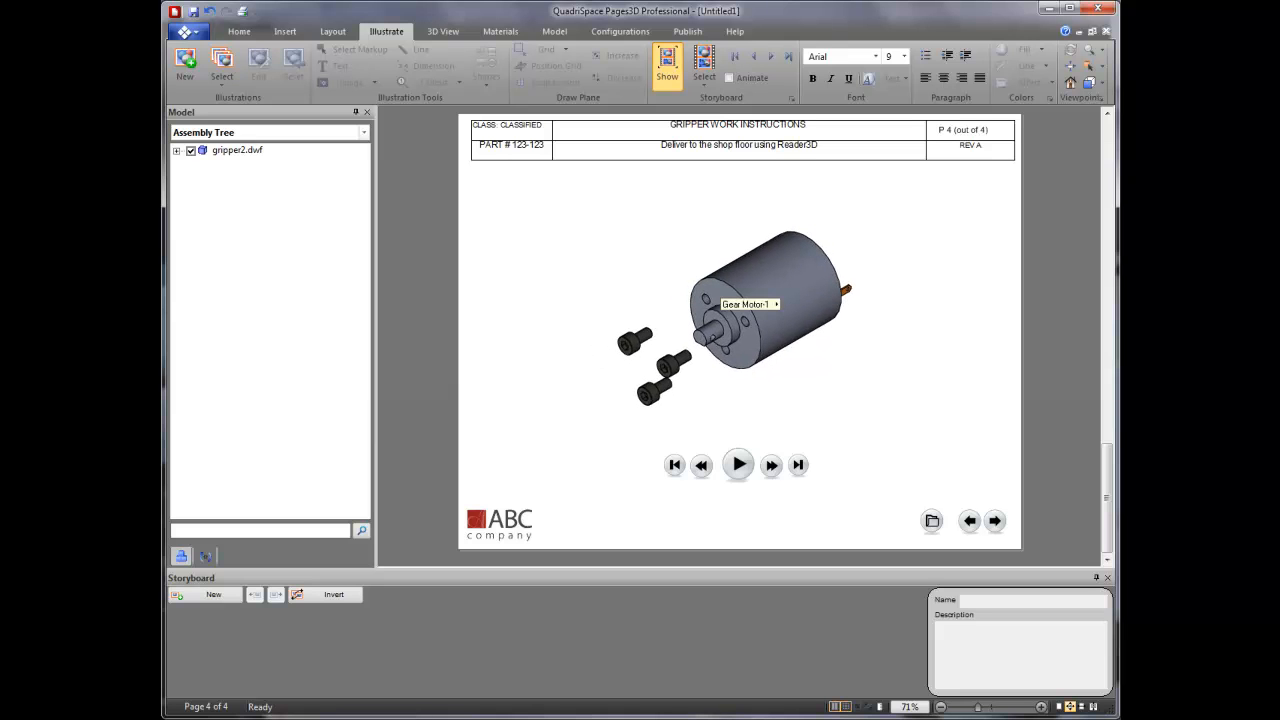
Highlight the three exploded socket head cap screws and capture an illustration named "Tighter Screws" at the end of the storyboard
left_click(632, 342)
left_click(672, 365, "ctrl")
left_click(652, 393, "ctrl")
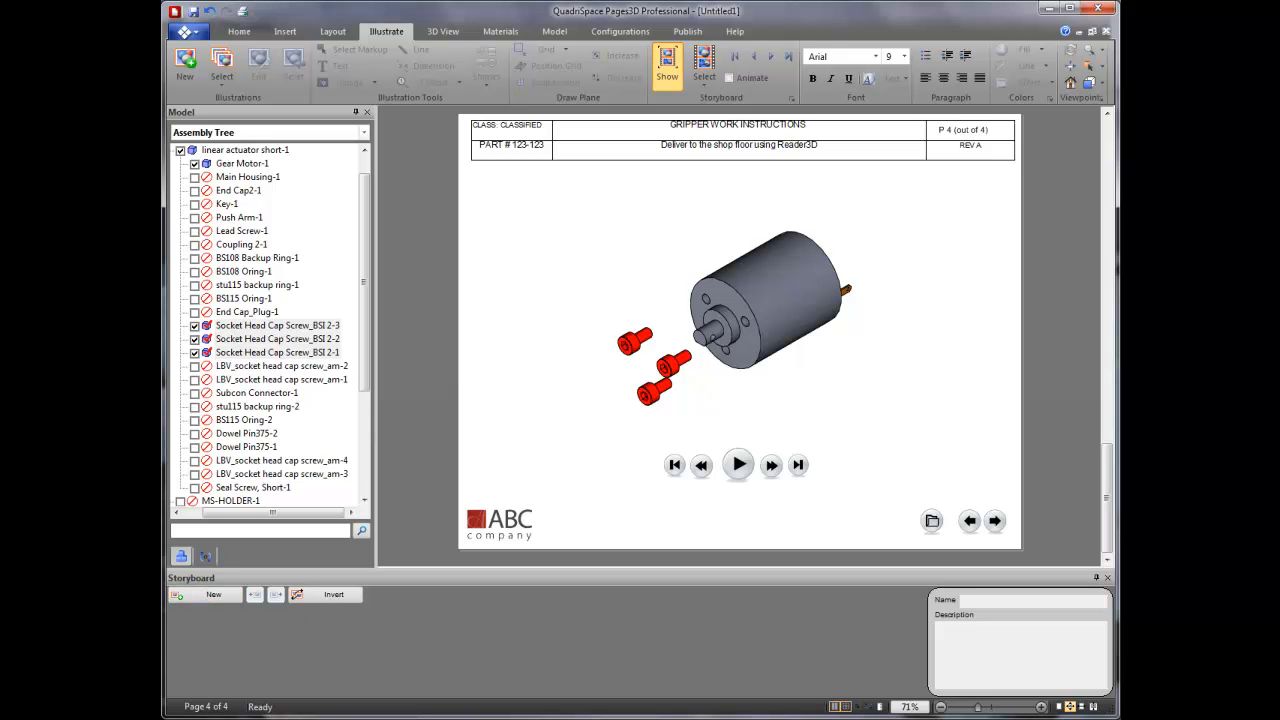
left_click(210, 594)
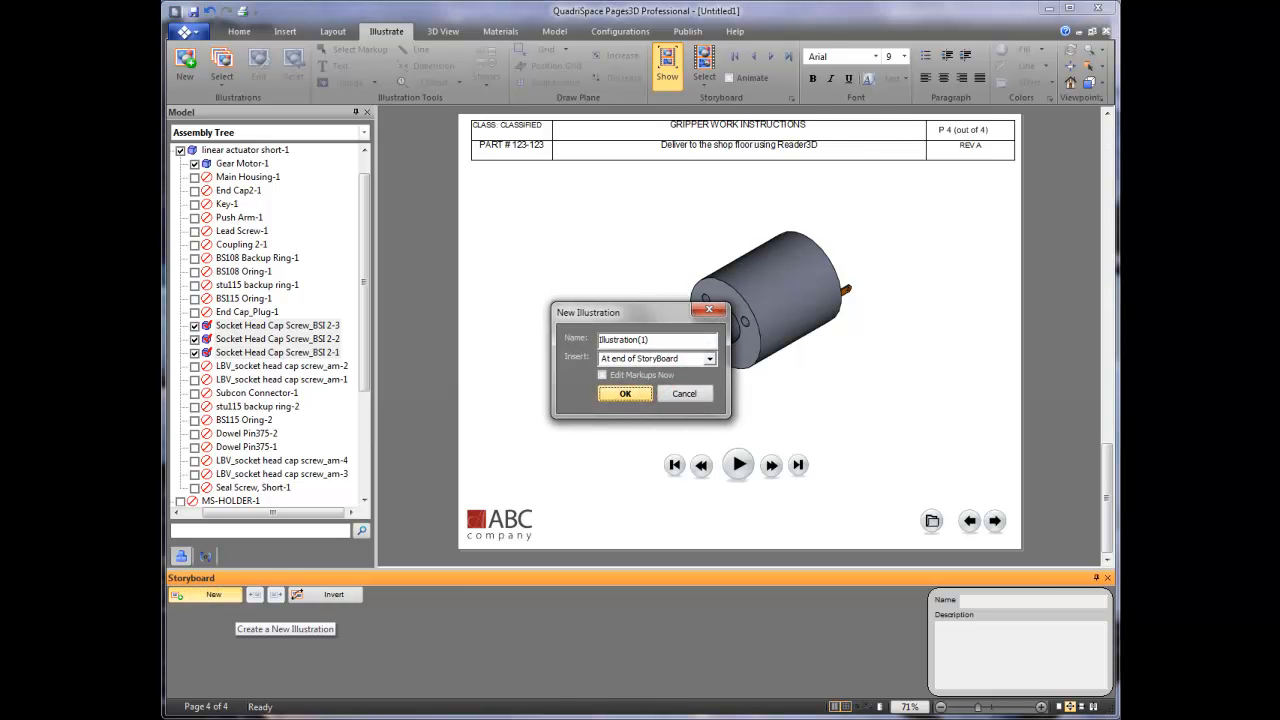
left_click_drag(651, 340, 597, 340)
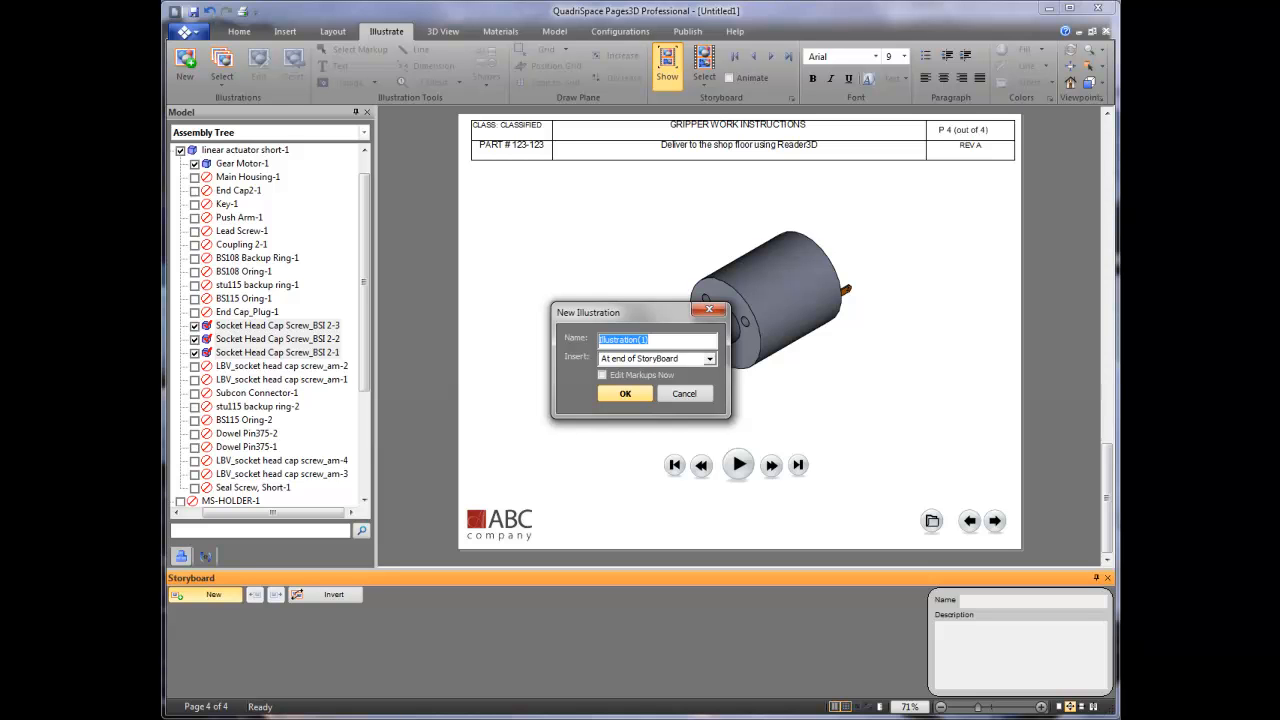
type("Tighter Screws")
key("Return")
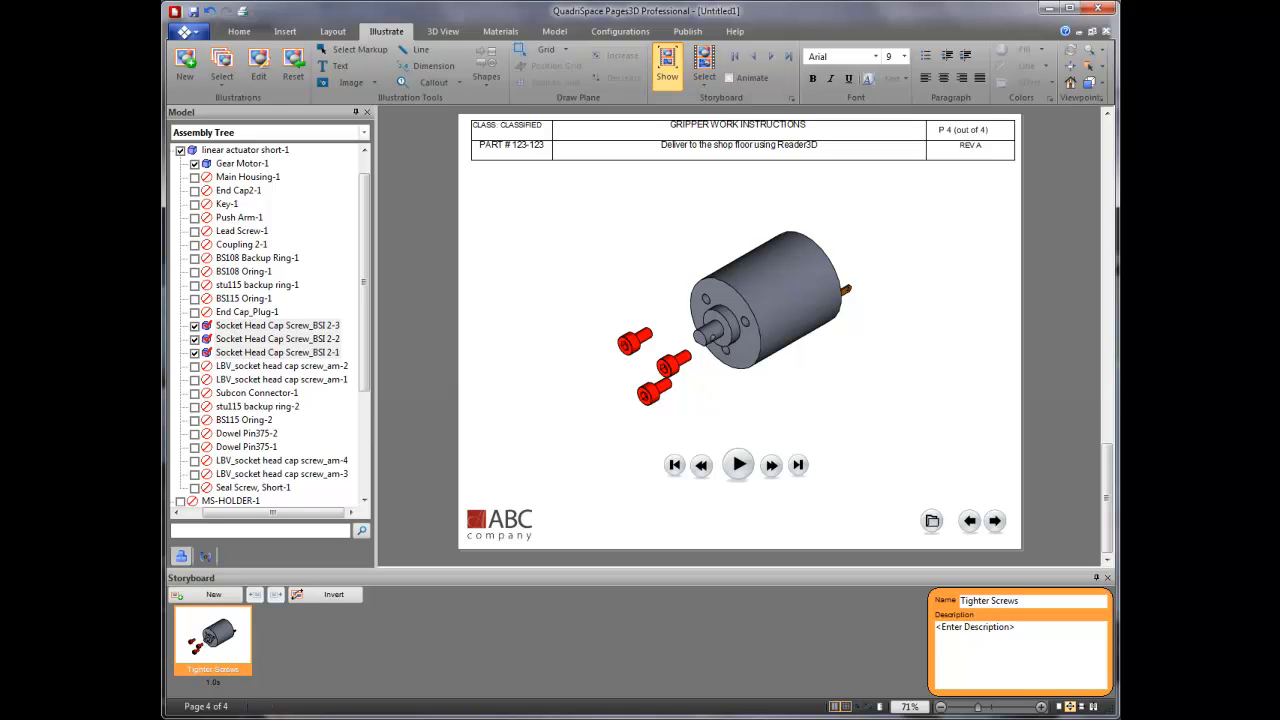
Collapse the exploded screws into the motor, clear the selection and capture an illustration named "Motor Complete" at the storyboard's end
left_click(554, 31)
left_click(553, 56)
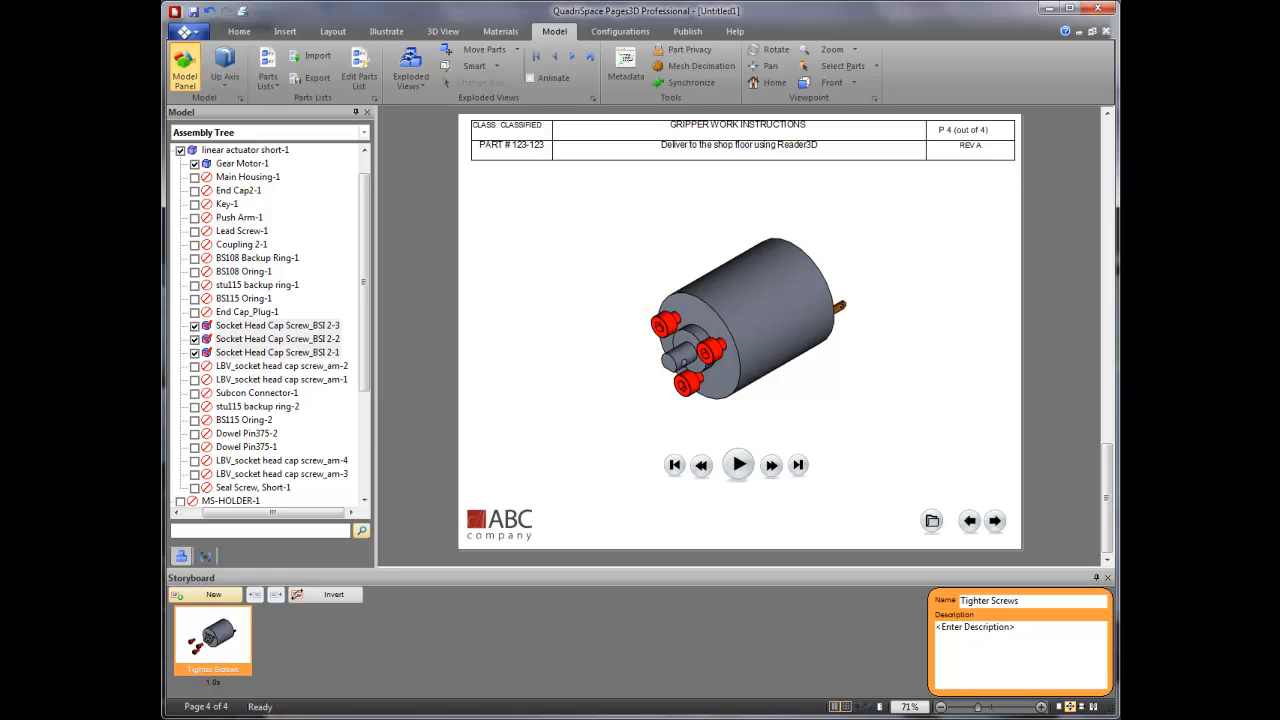
key("Escape")
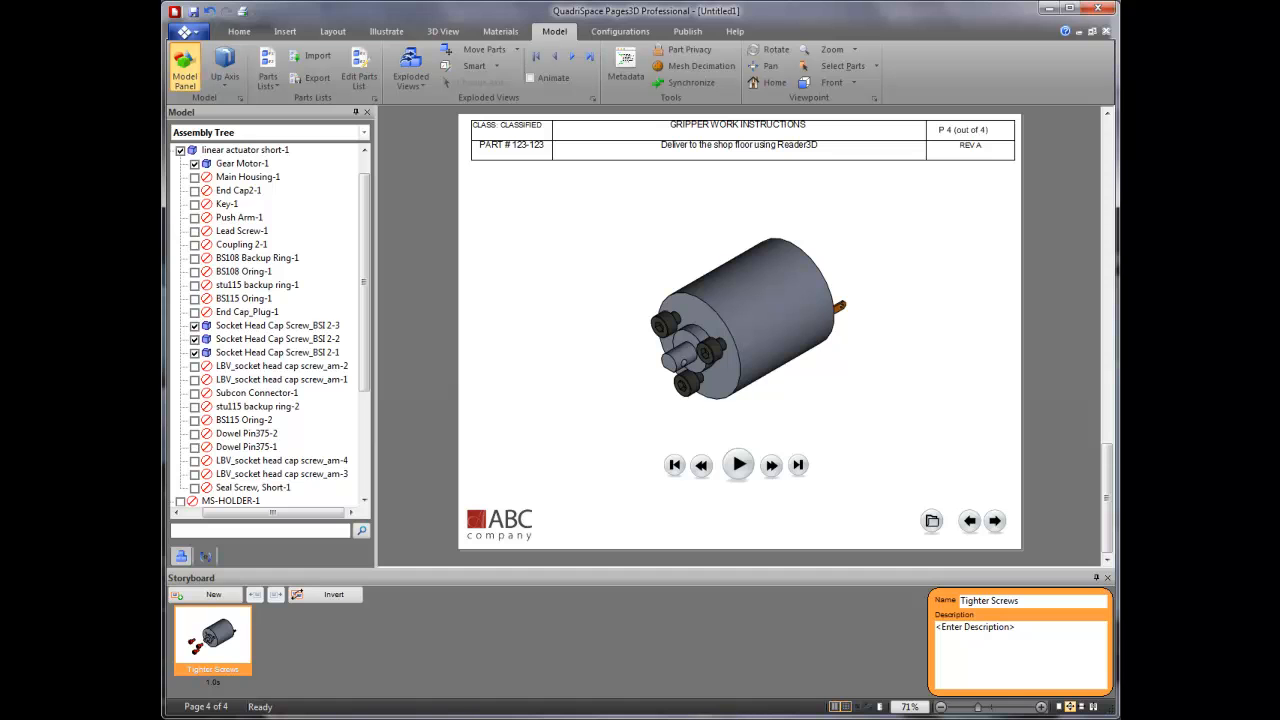
left_click(213, 594)
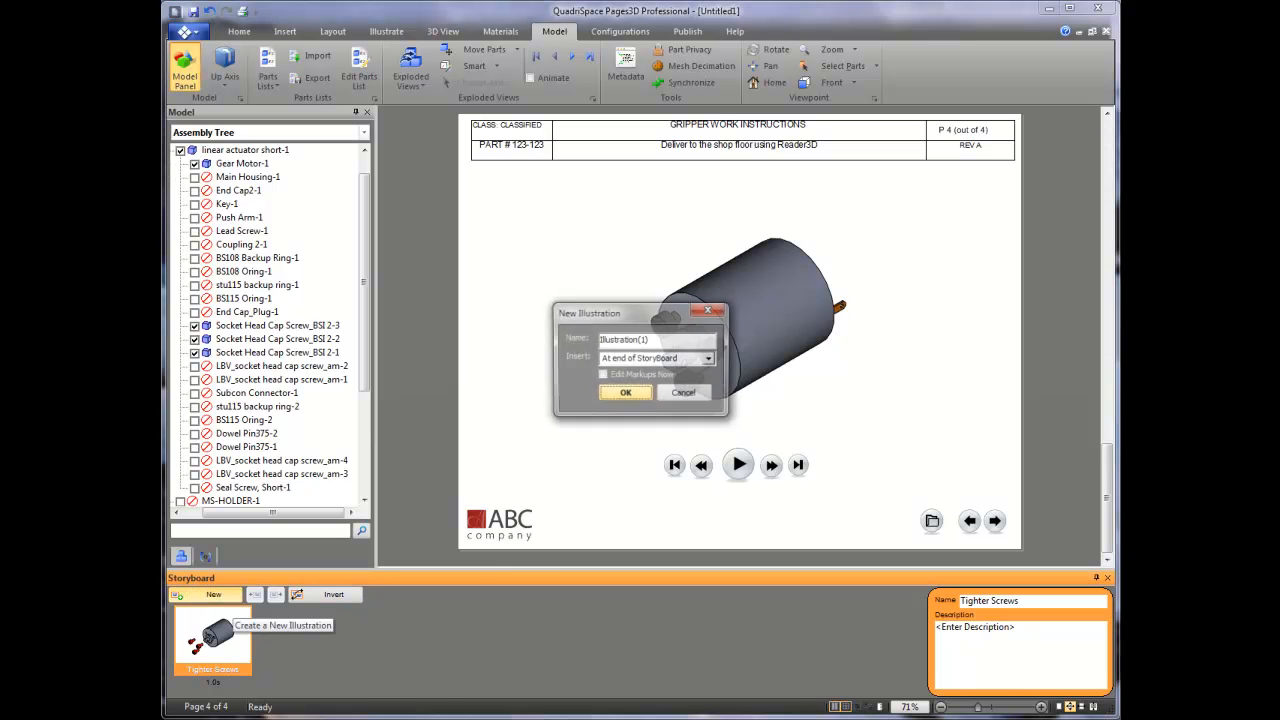
left_click_drag(652, 340, 597, 340)
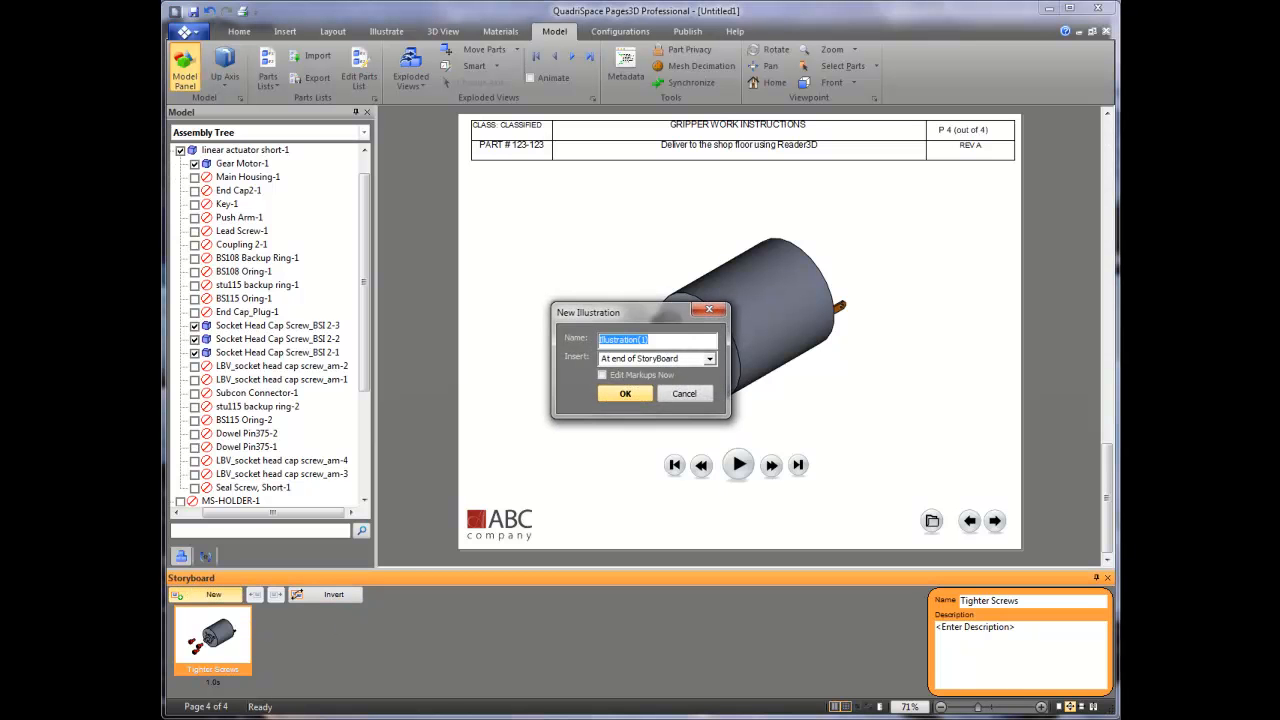
type("Motor Complete")
key("Return")
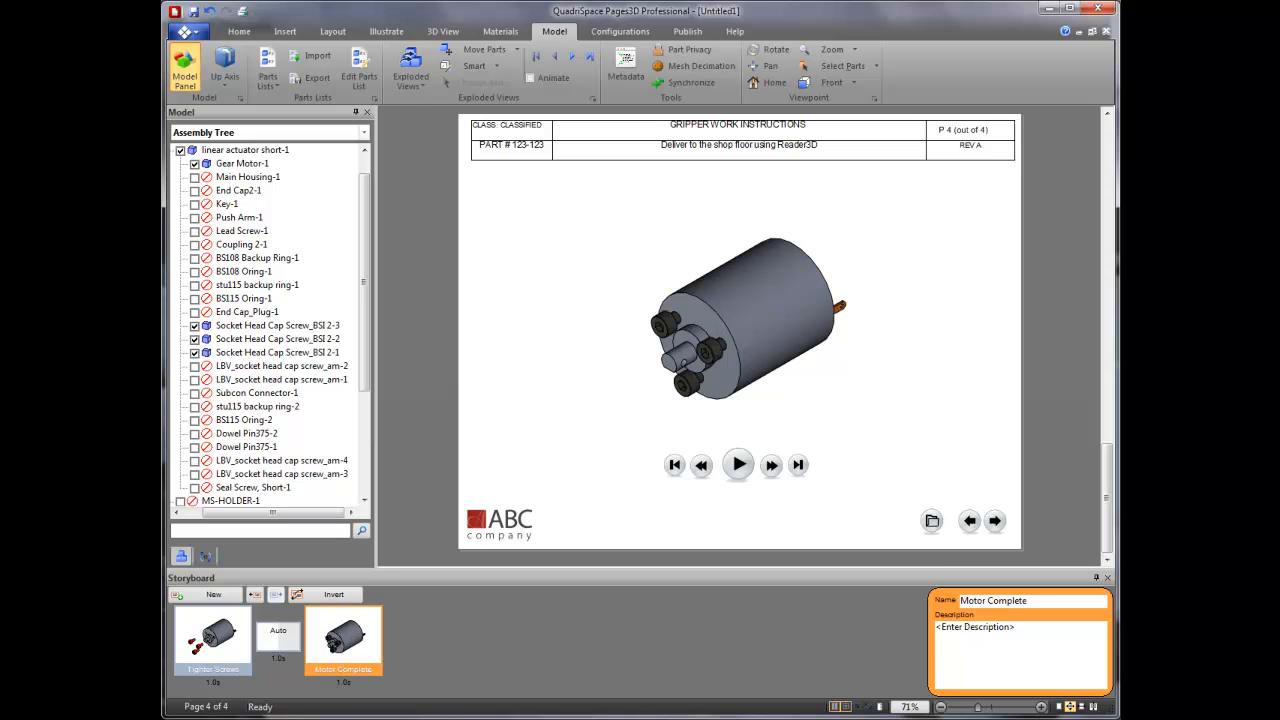
Orient the motor to an Isometric 30 view showing its terminal end and capture an illustration named "Test Motor" at the storyboard's end
left_click(205, 556)
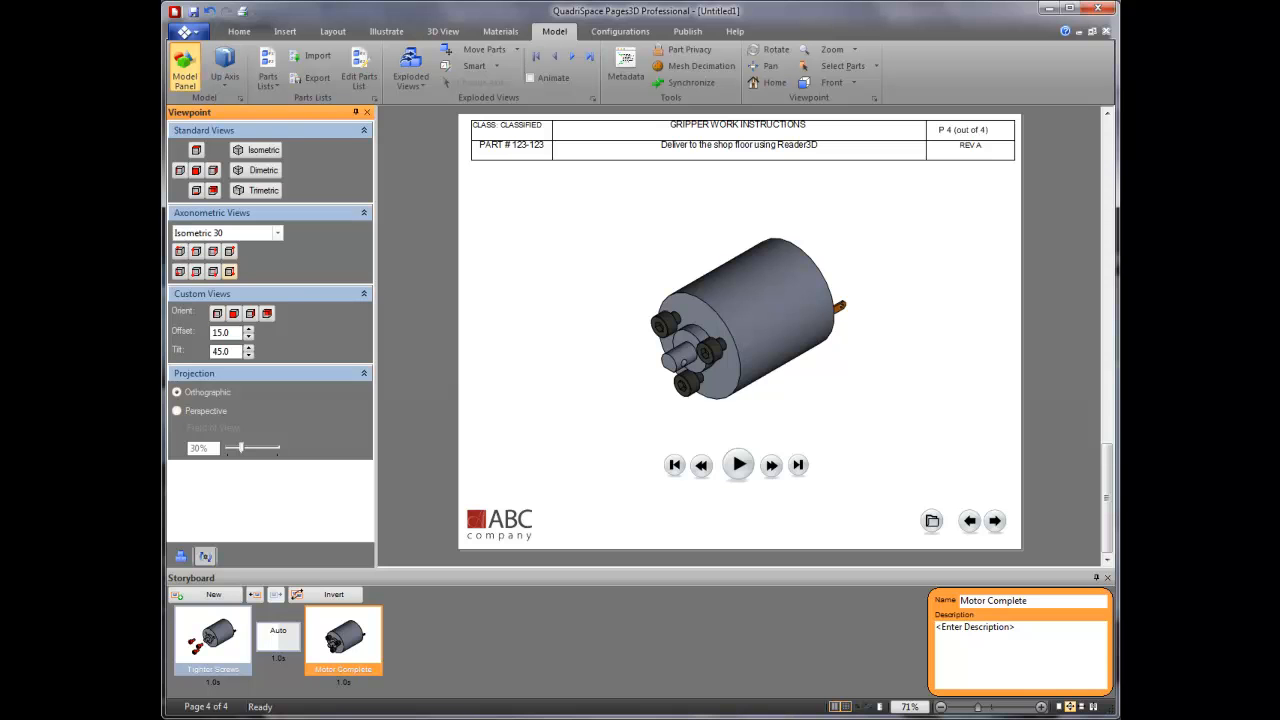
left_click(229, 271)
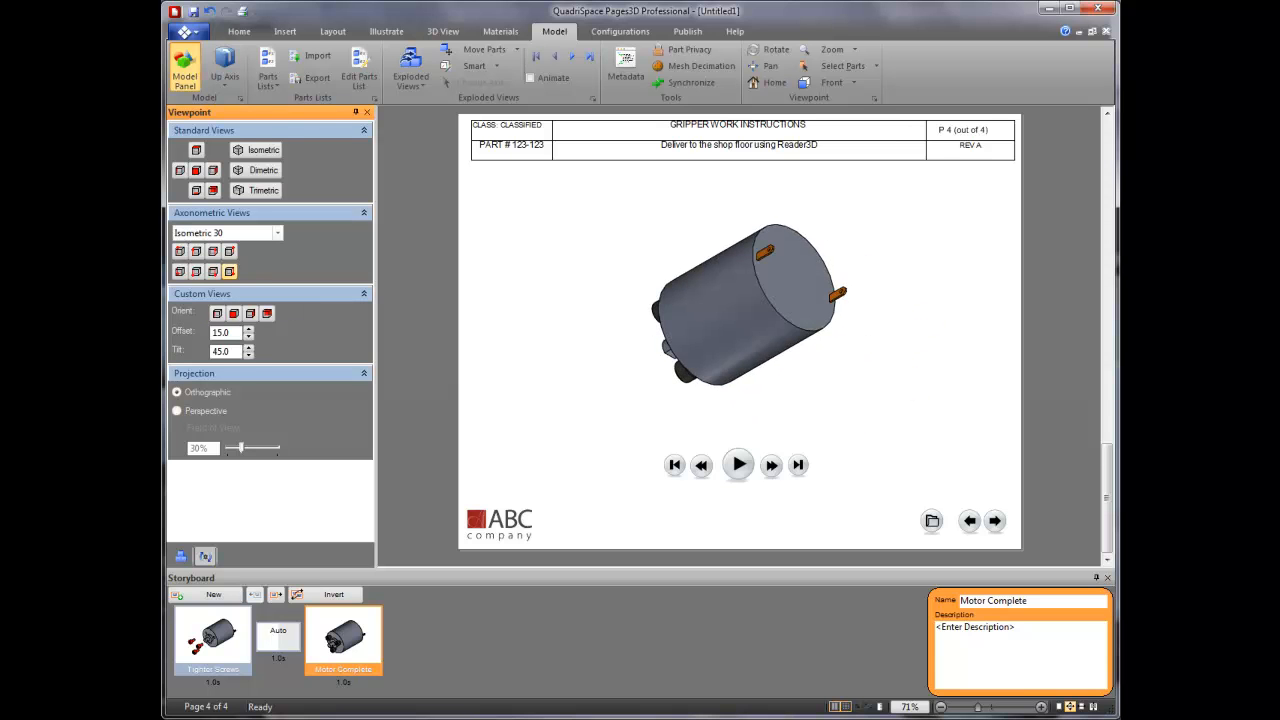
left_click(229, 251)
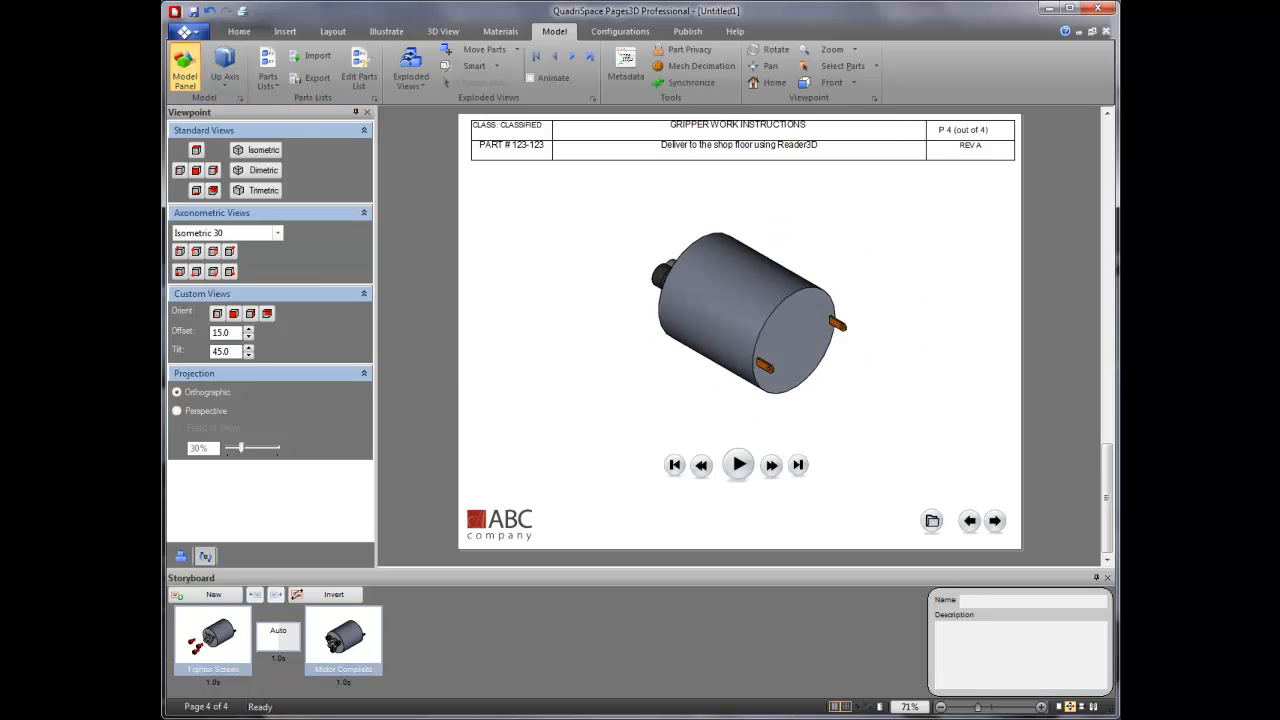
middle_click_drag(748, 313, 713, 319)
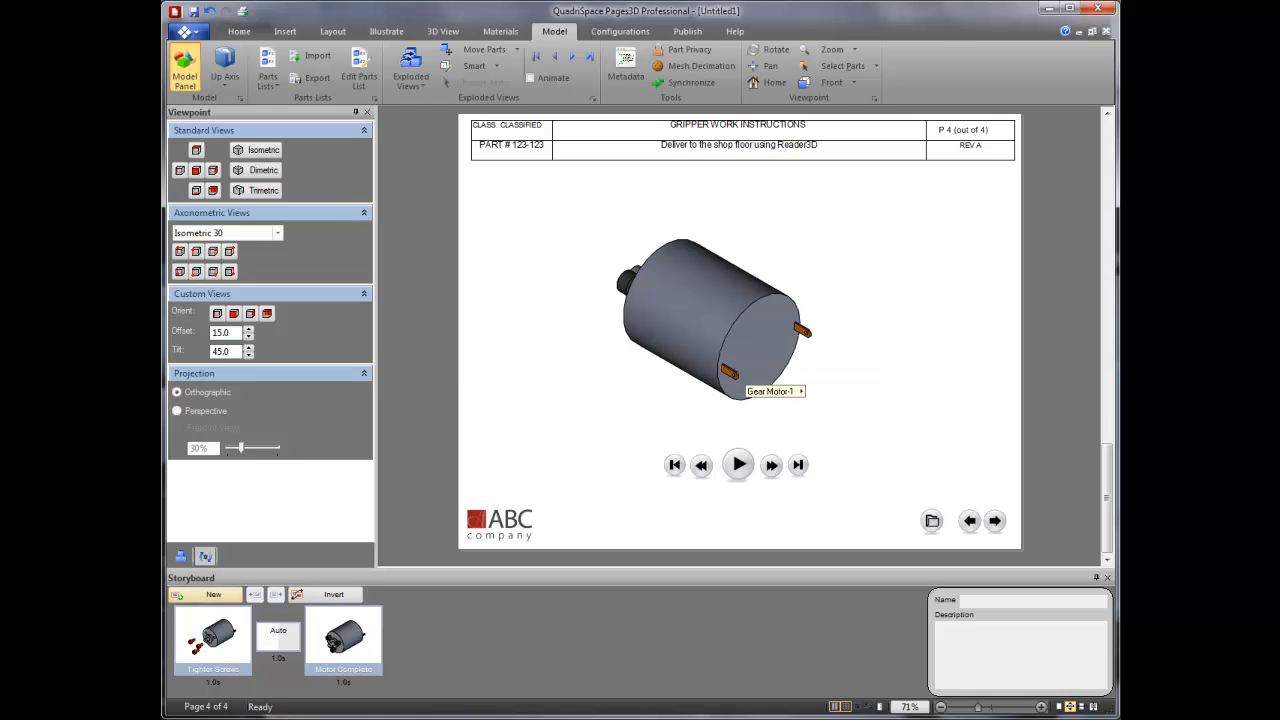
left_click(213, 594)
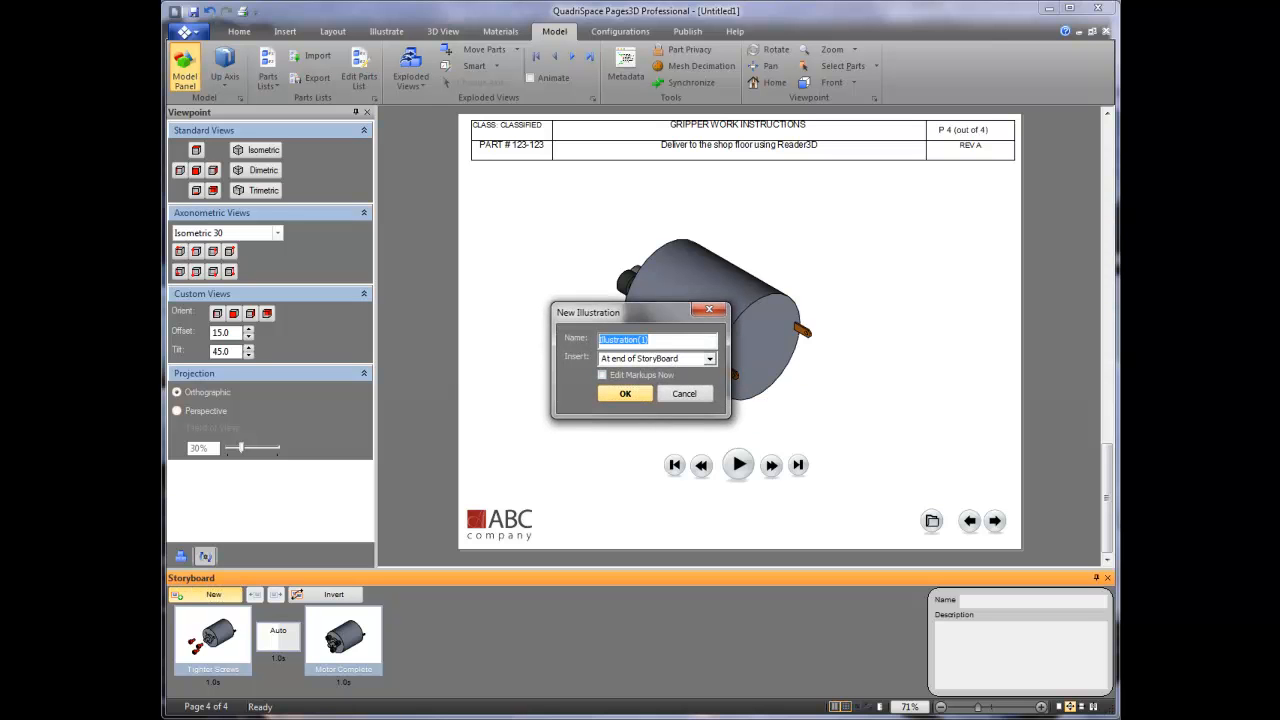
type("Test Motor")
key("Return")
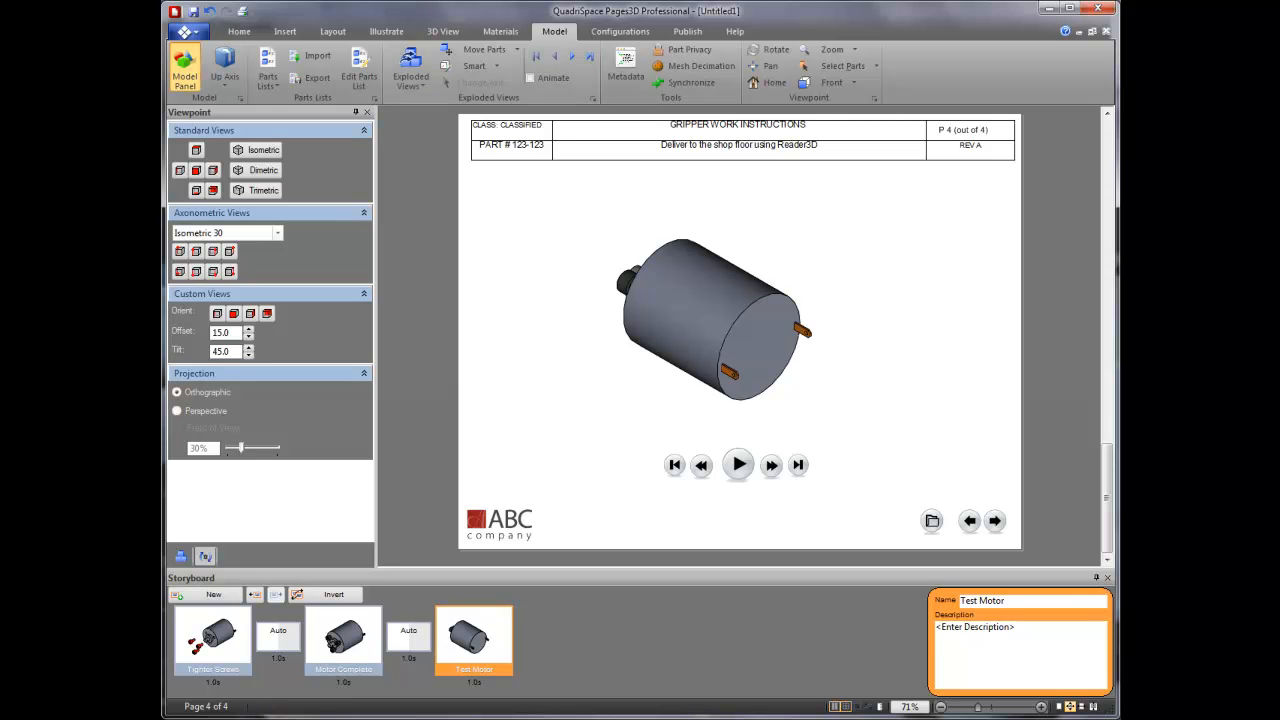
Edit the "Test Motor" illustration, shifting the motor aside and placing the stock car battery image next to its terminals
right_click(470, 637)
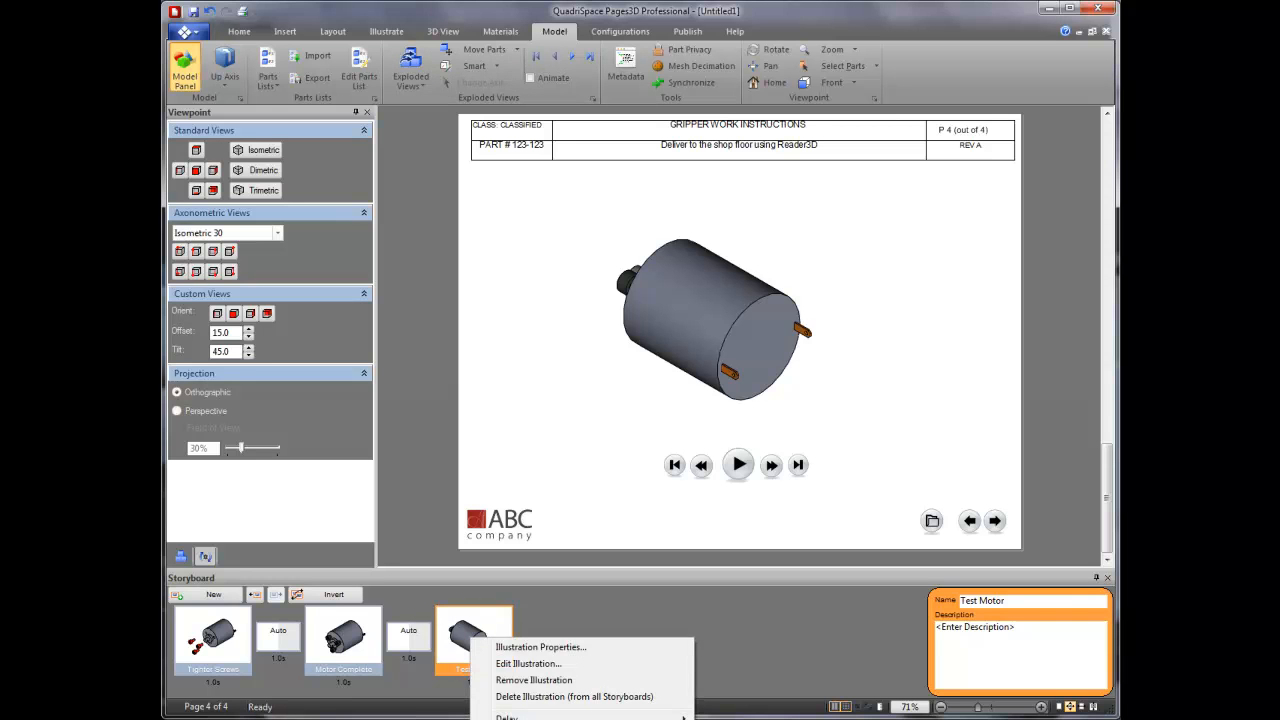
left_click(528, 663)
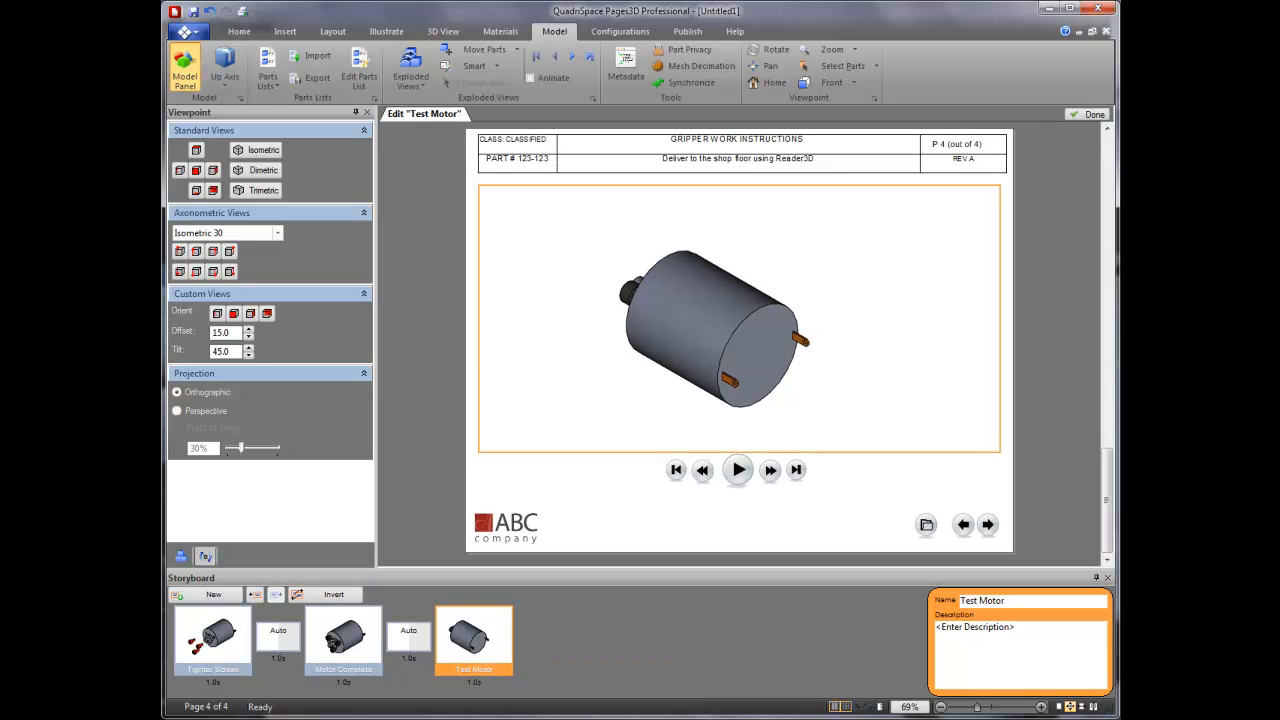
middle_click_drag(712, 330, 682, 326)
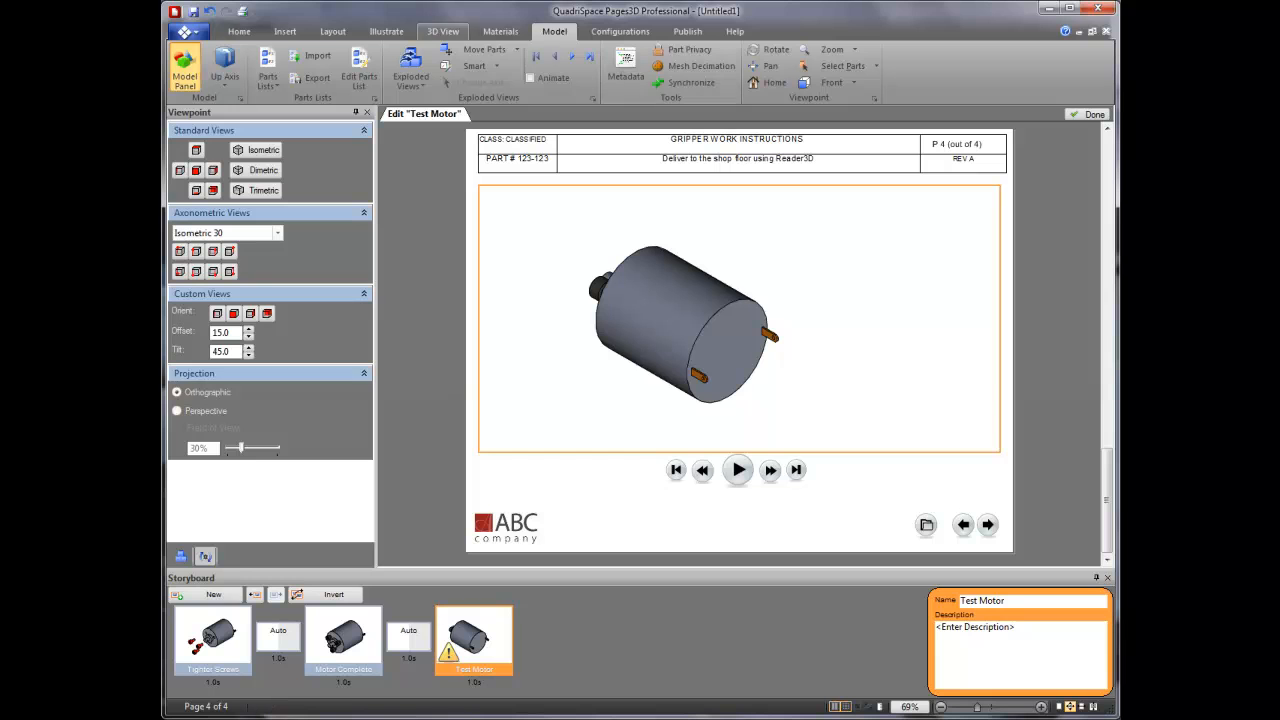
left_click(386, 31)
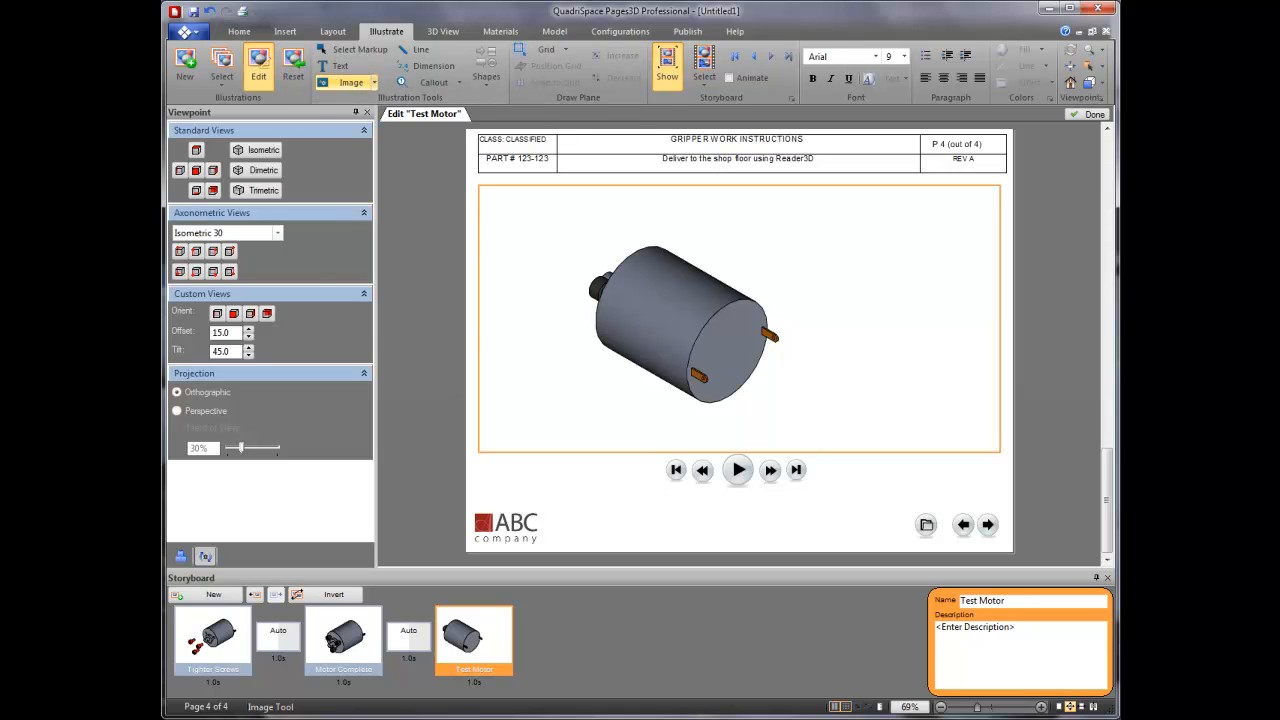
left_click(372, 82)
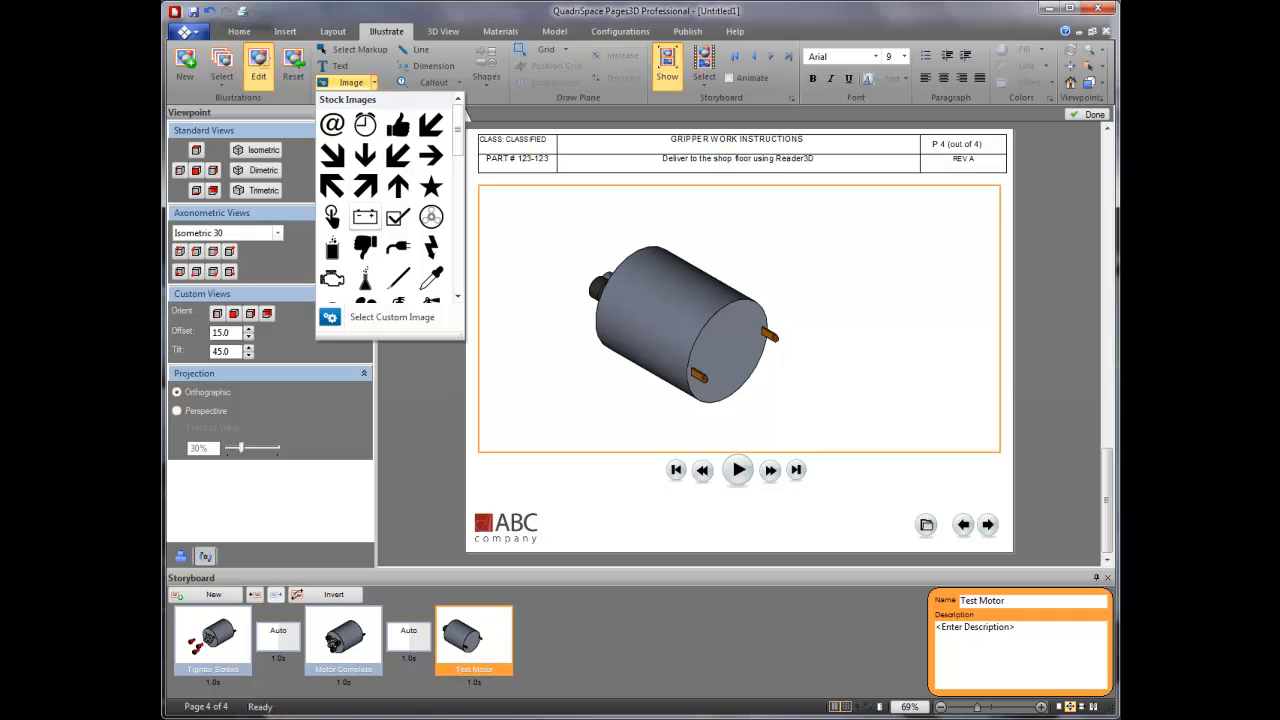
left_click(365, 217)
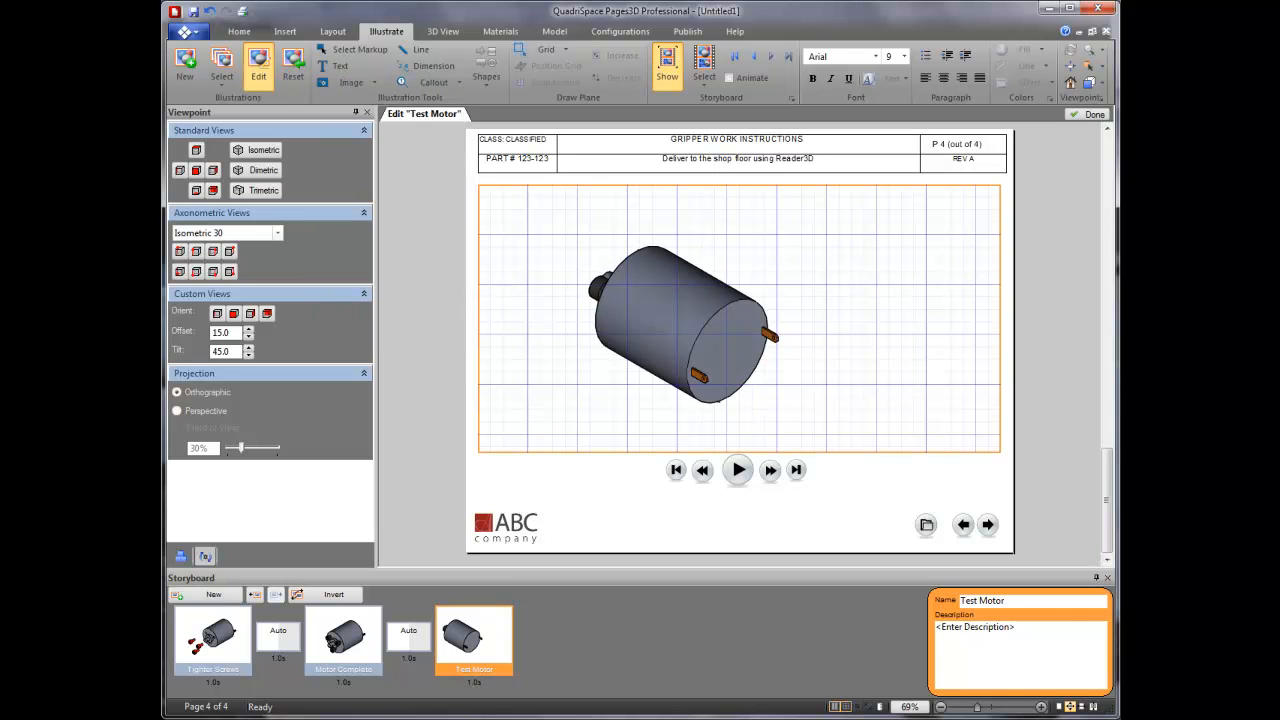
left_click(878, 367)
left_click_drag(800, 367, 812, 368)
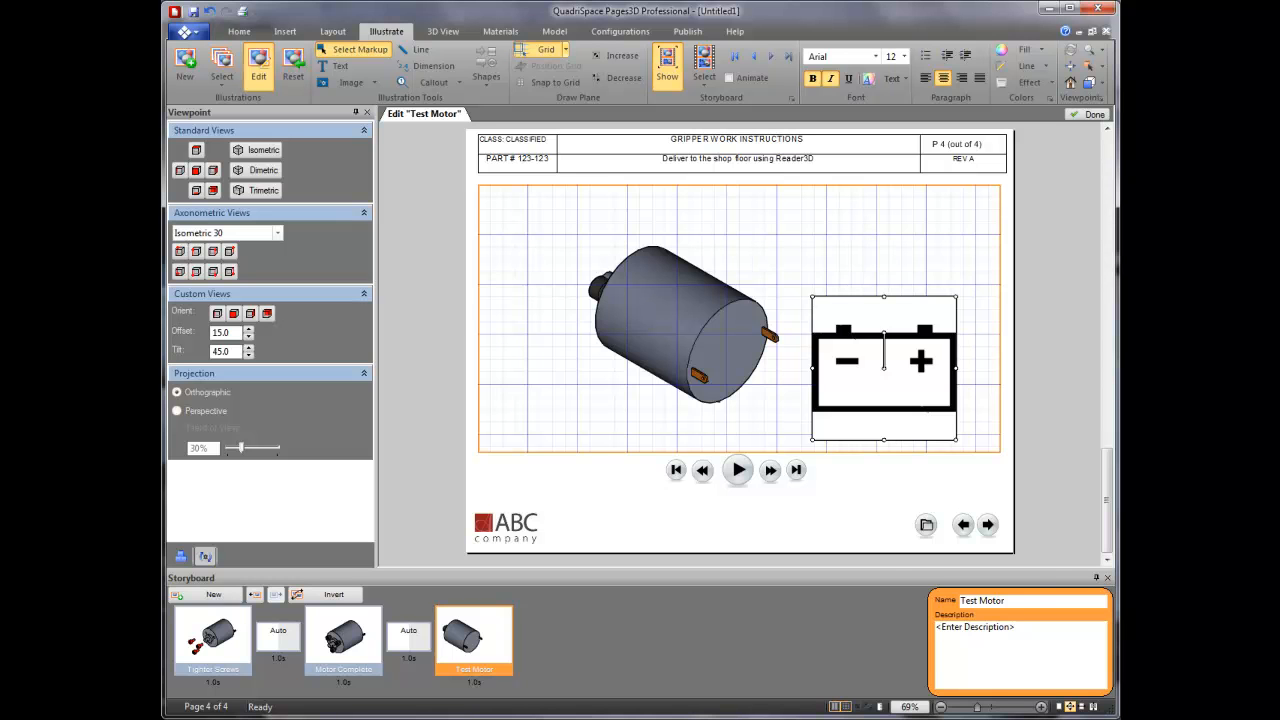
Disable the battery image's outline, nudge the image slightly upward and finish editing the illustration
right_click(870, 373)
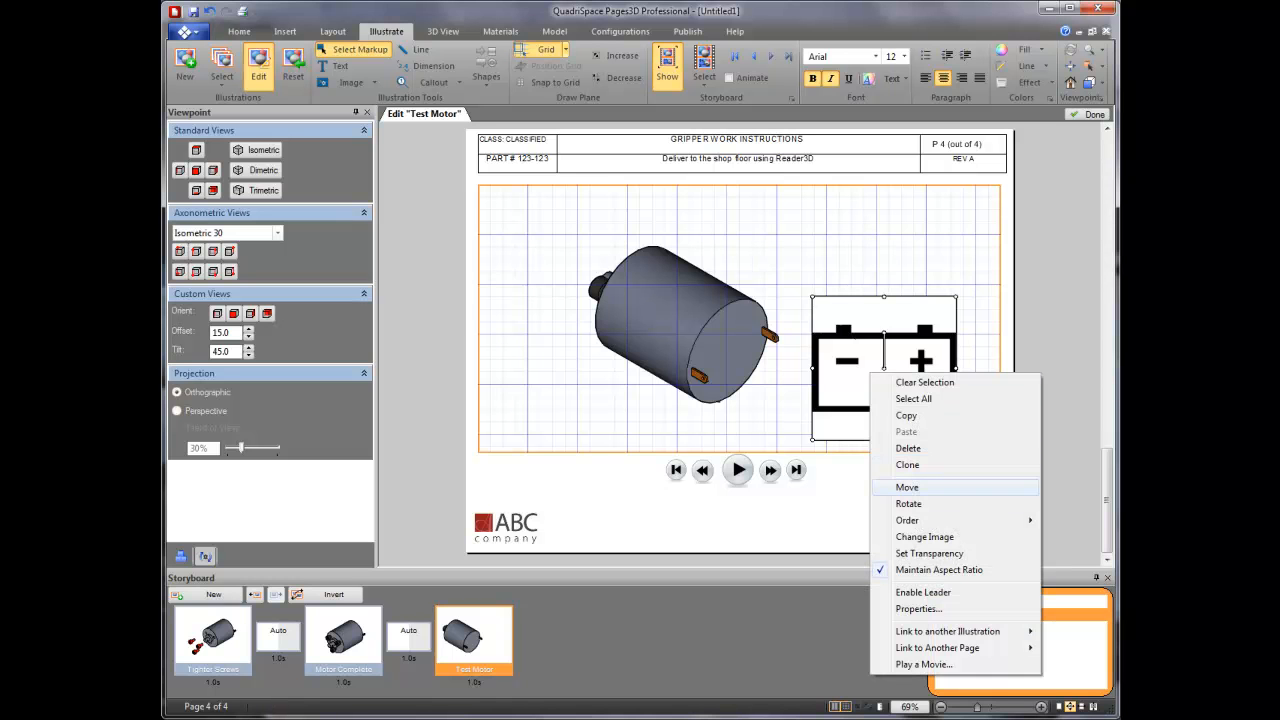
left_click(918, 608)
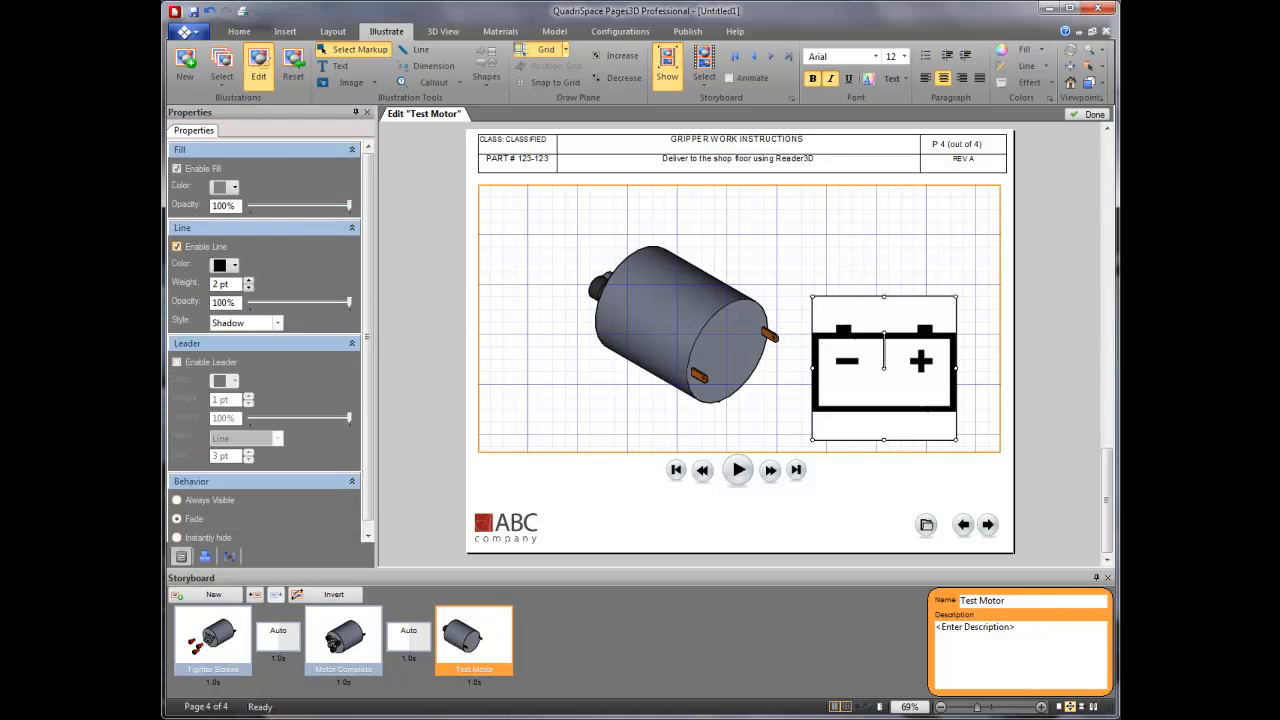
left_click(177, 247)
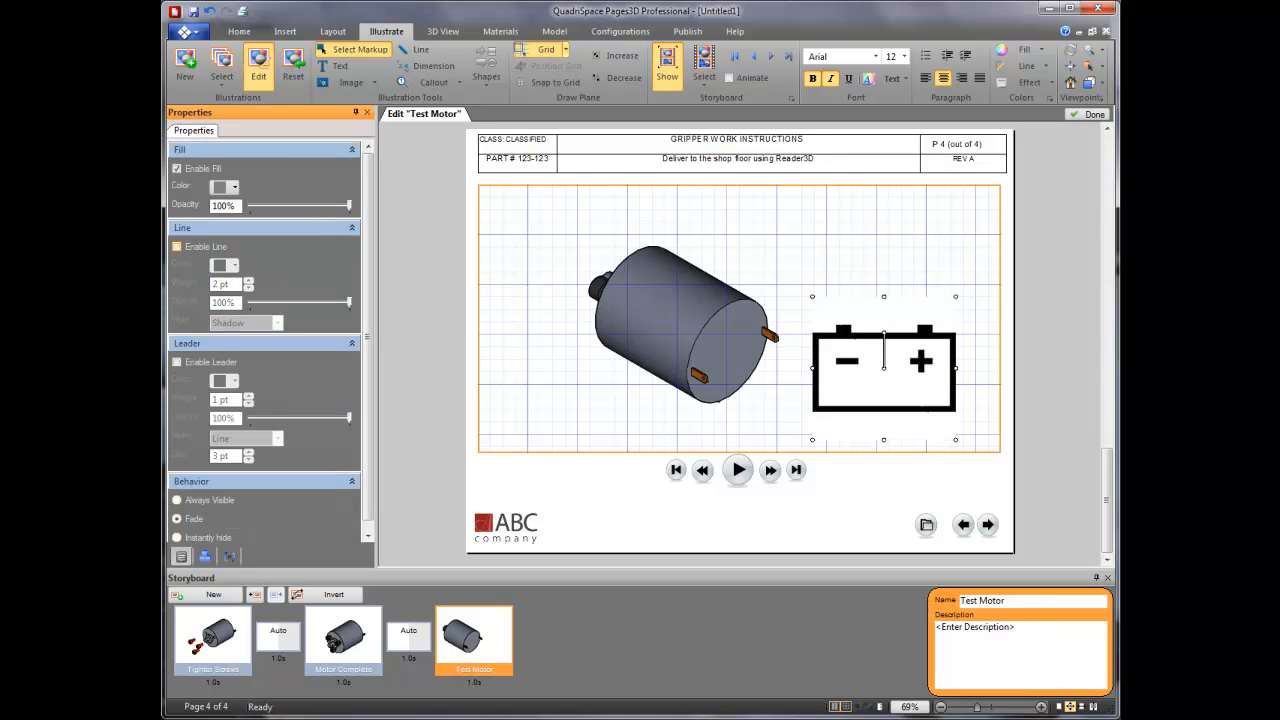
left_click_drag(882, 386, 878, 370)
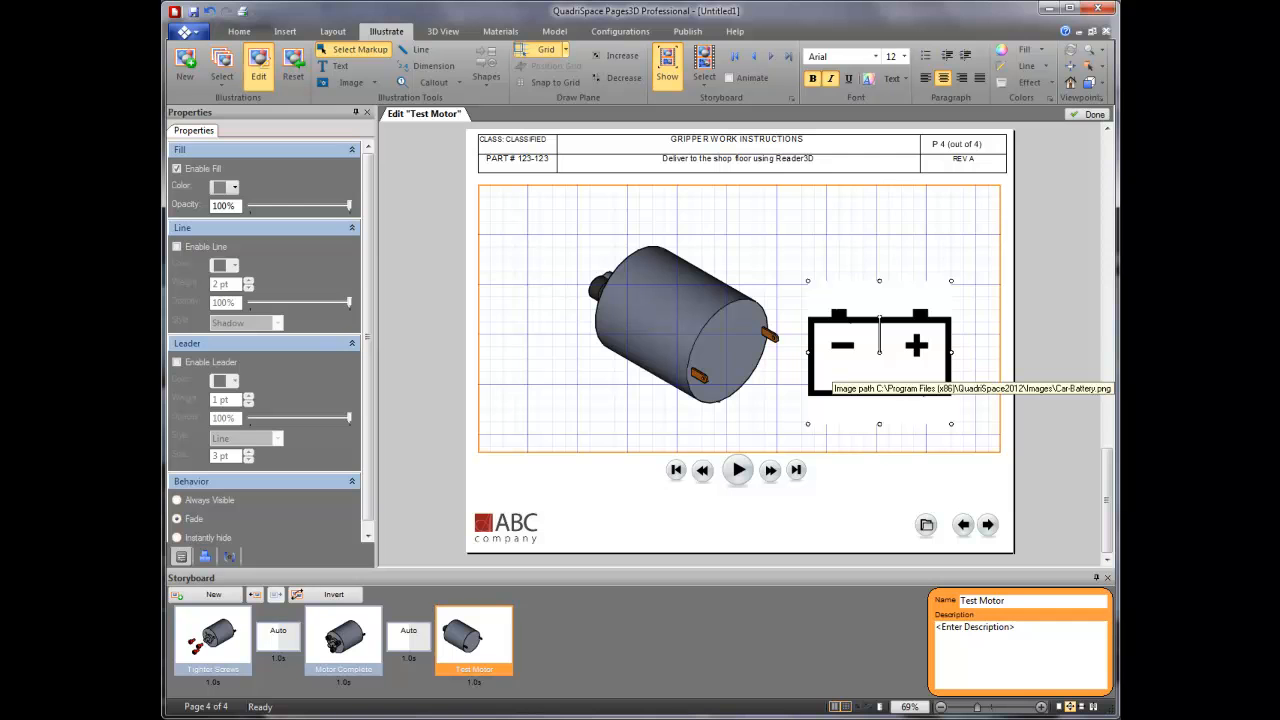
left_click(1090, 114)
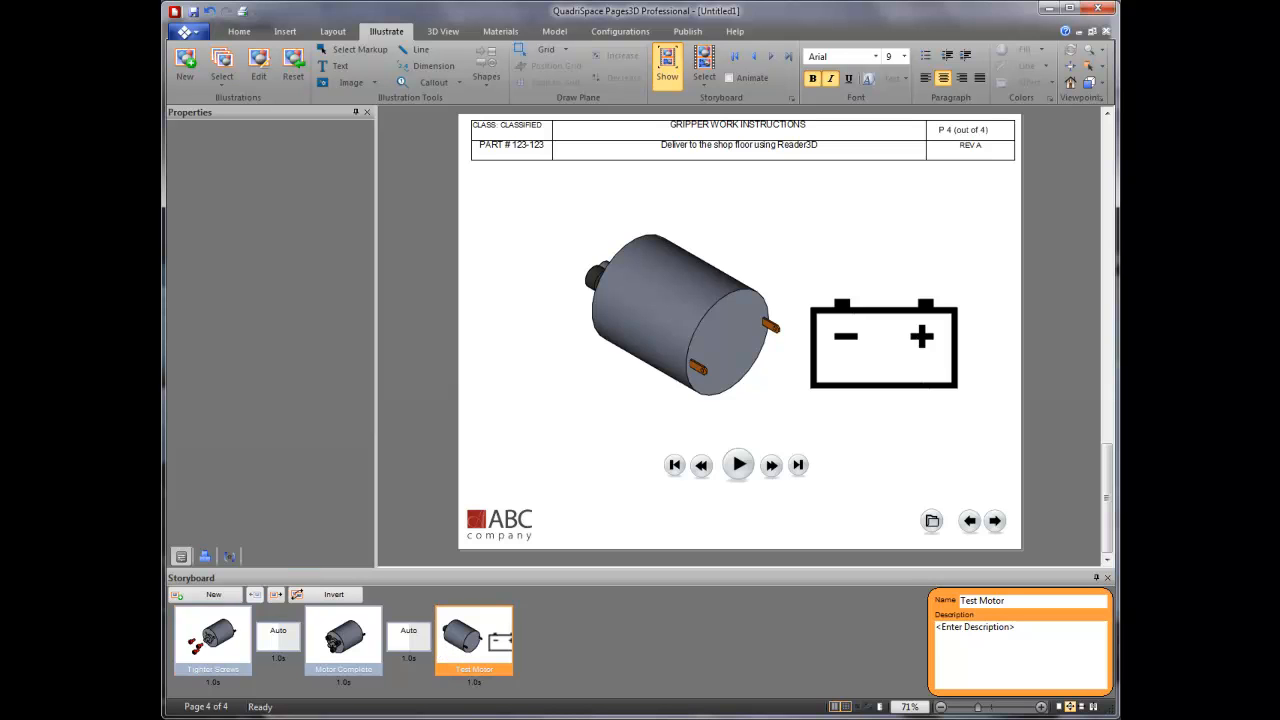
Edit the "Tighter Screws" illustration, shifting the model aside and placing the stock screwdriver image just above the exploded screws
left_click(212, 636)
right_click(214, 641)
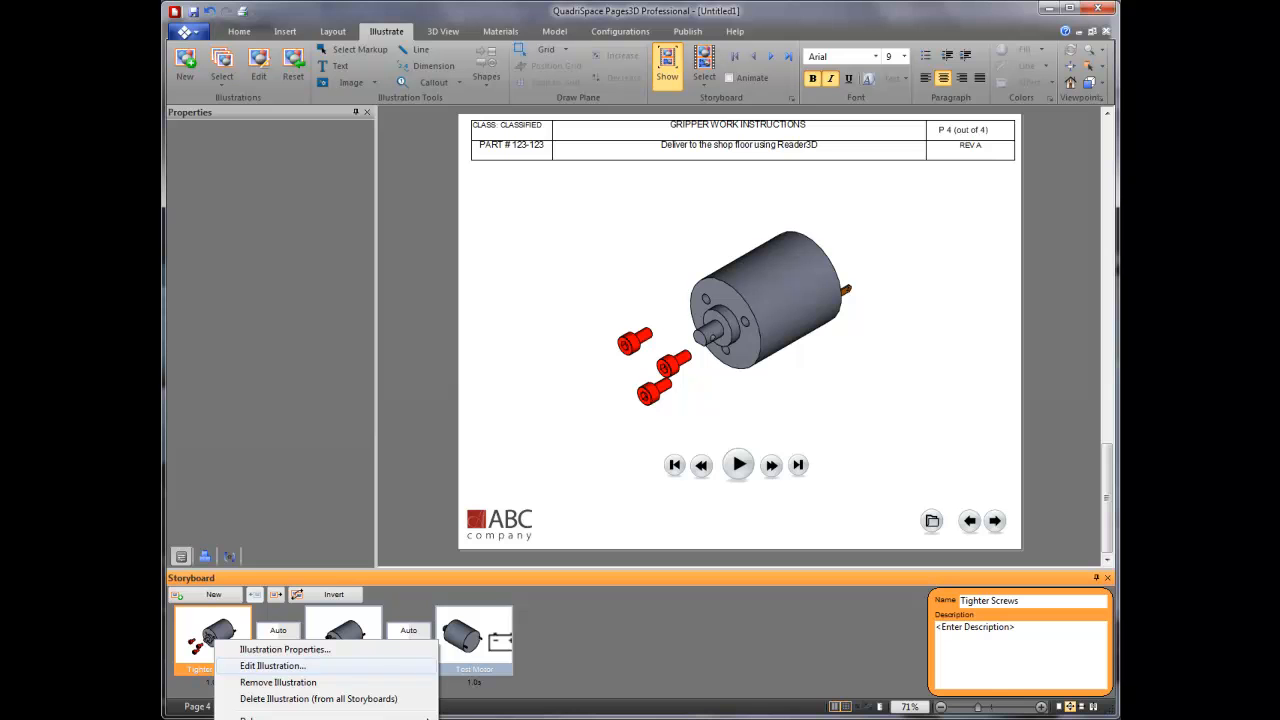
left_click(272, 665)
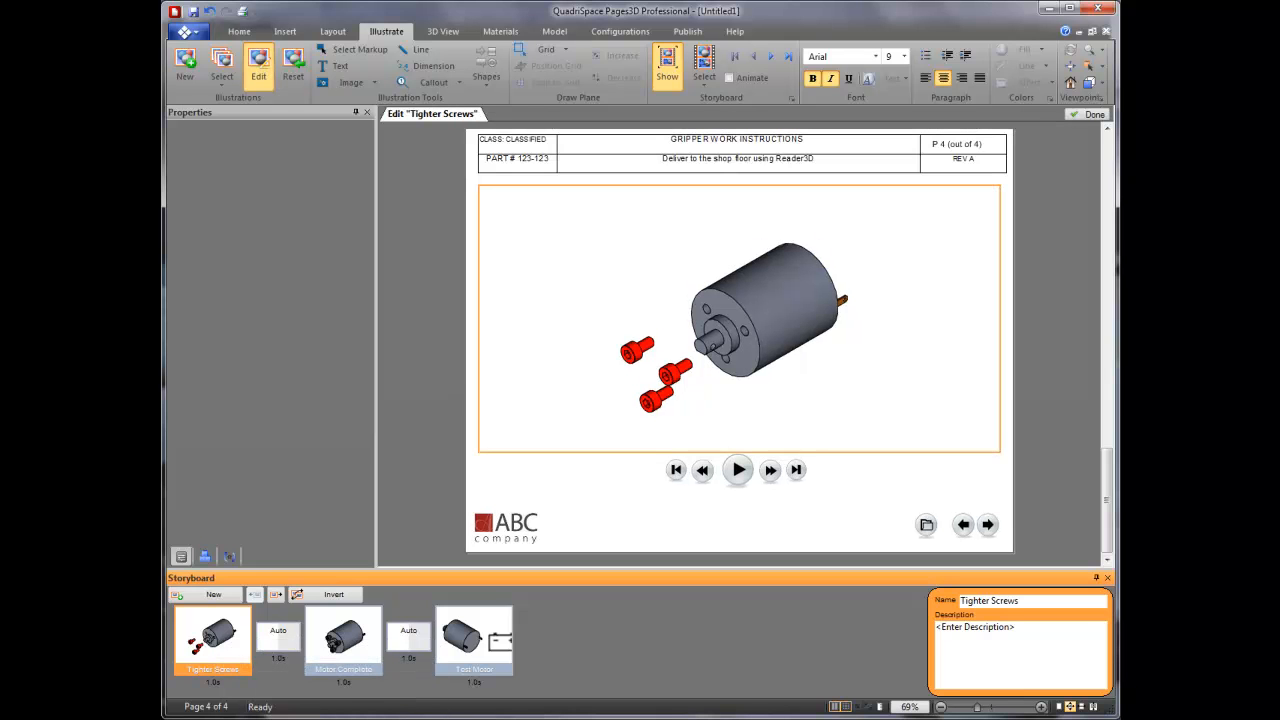
middle_click_drag(770, 310, 825, 309)
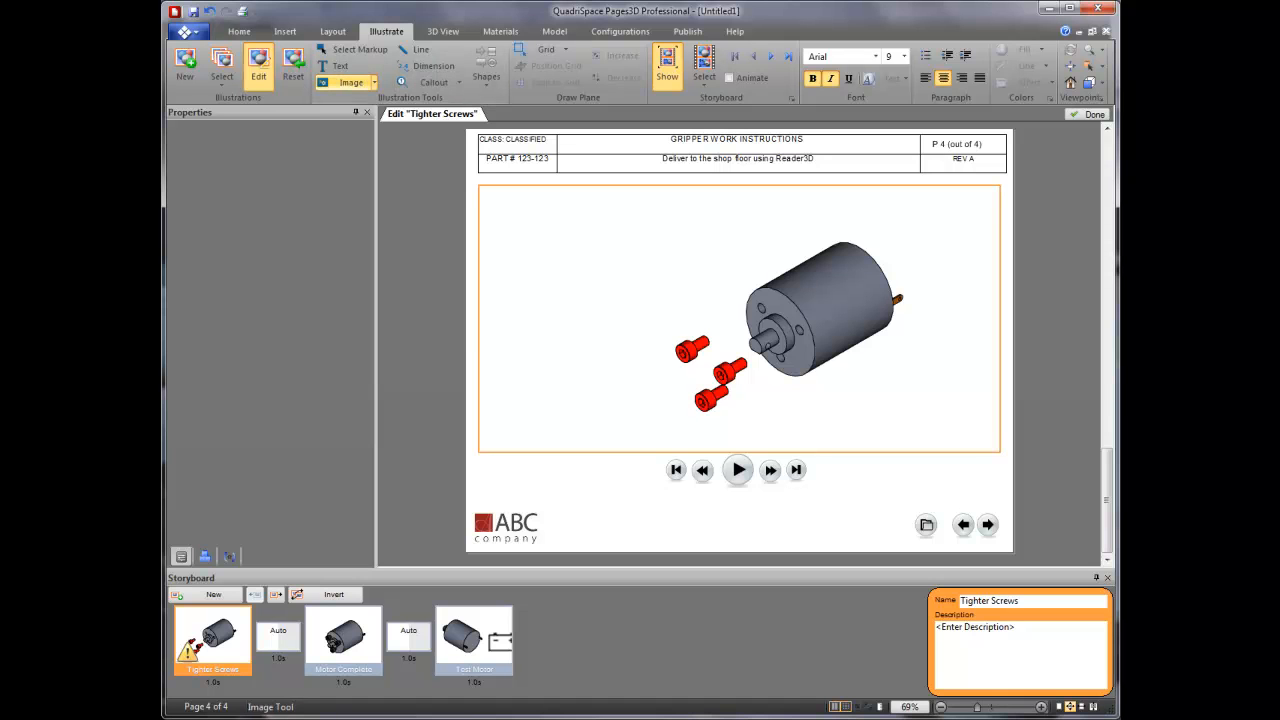
left_click(373, 82)
scroll(385, 200, "down", 3)
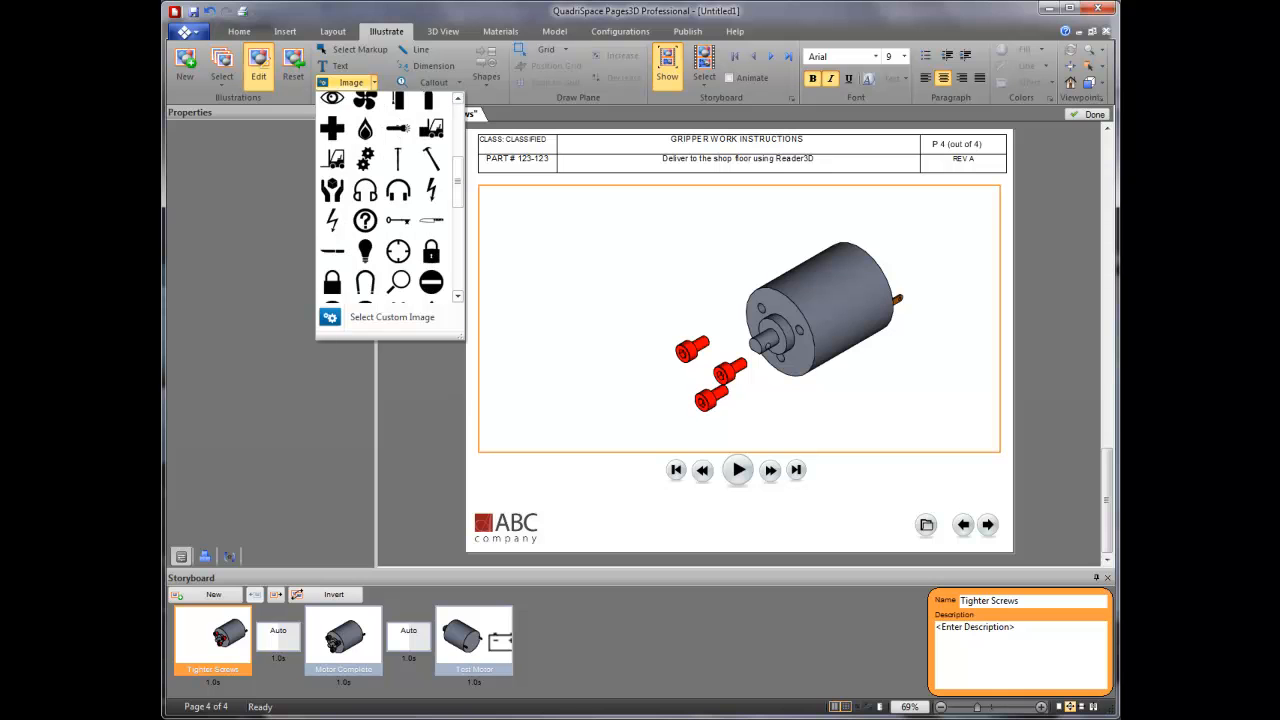
scroll(385, 200, "down", 3)
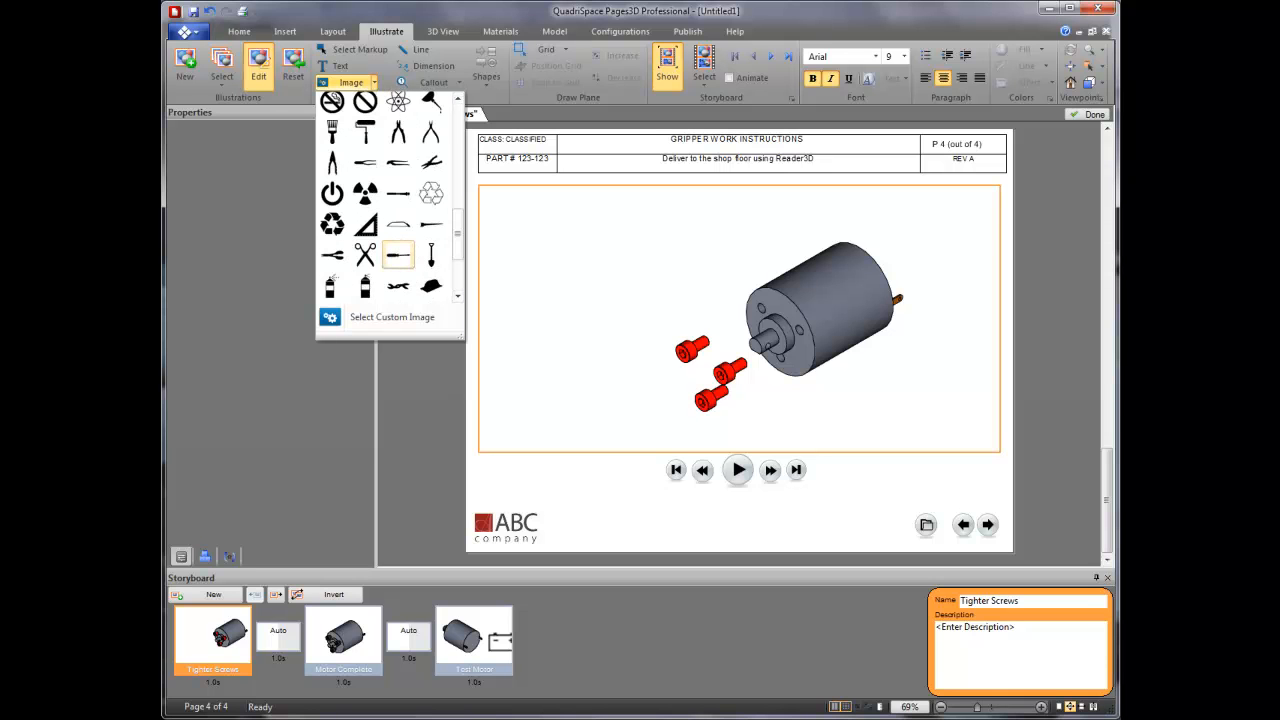
left_click(398, 255)
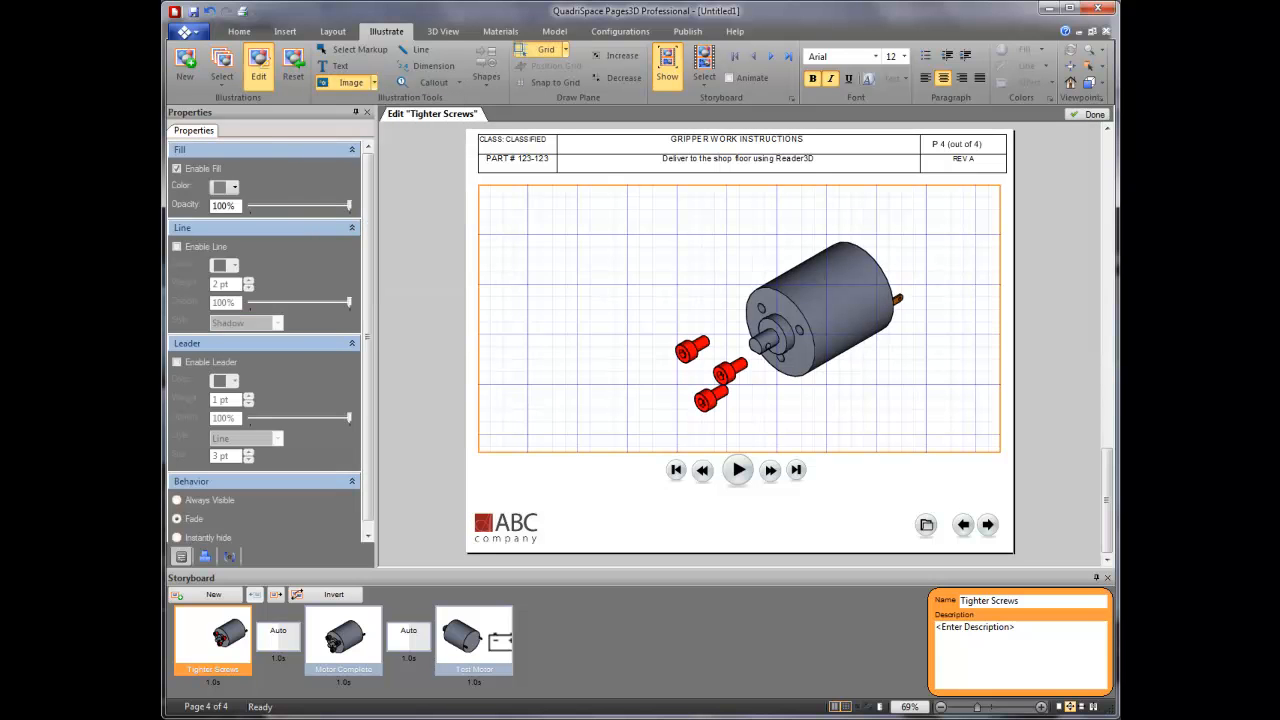
left_click_drag(573, 286, 514, 252)
left_click_drag(598, 262, 633, 298)
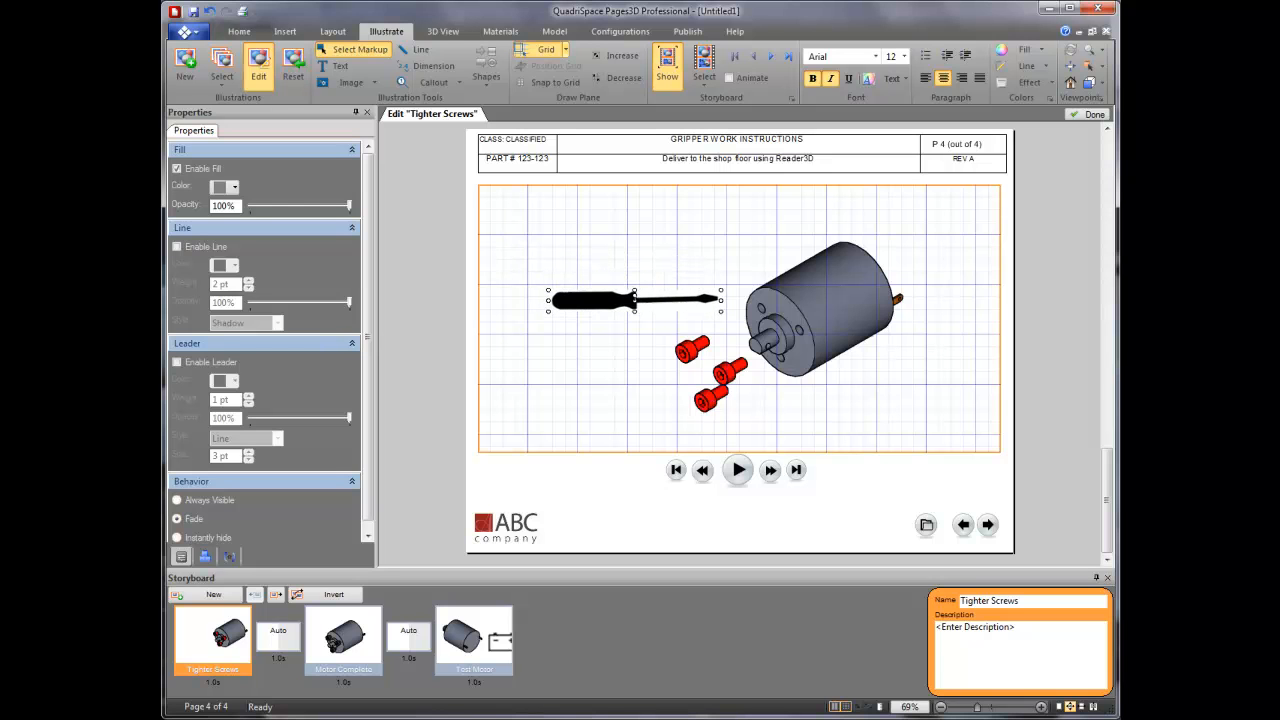
left_click(1090, 114)
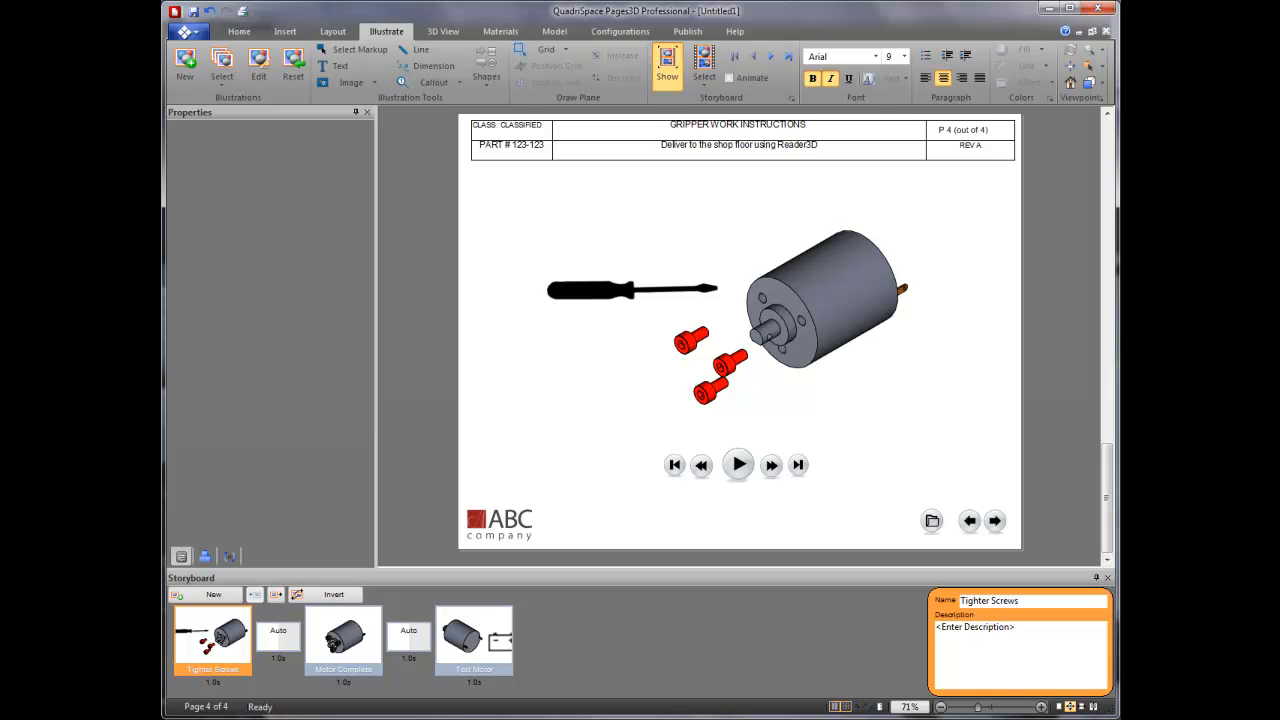
Give the "Tighter Screws" illustration the description "Tighten the screws using a screwdriver."
left_click(343, 640)
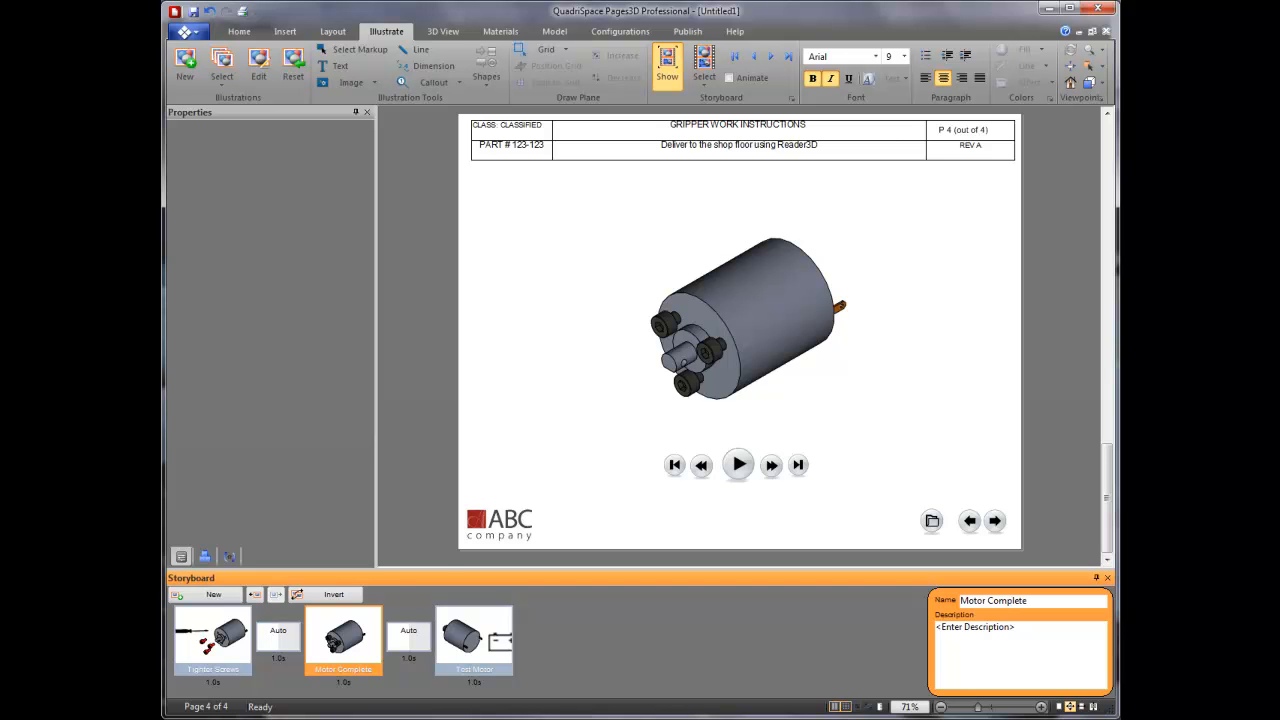
left_click(474, 640)
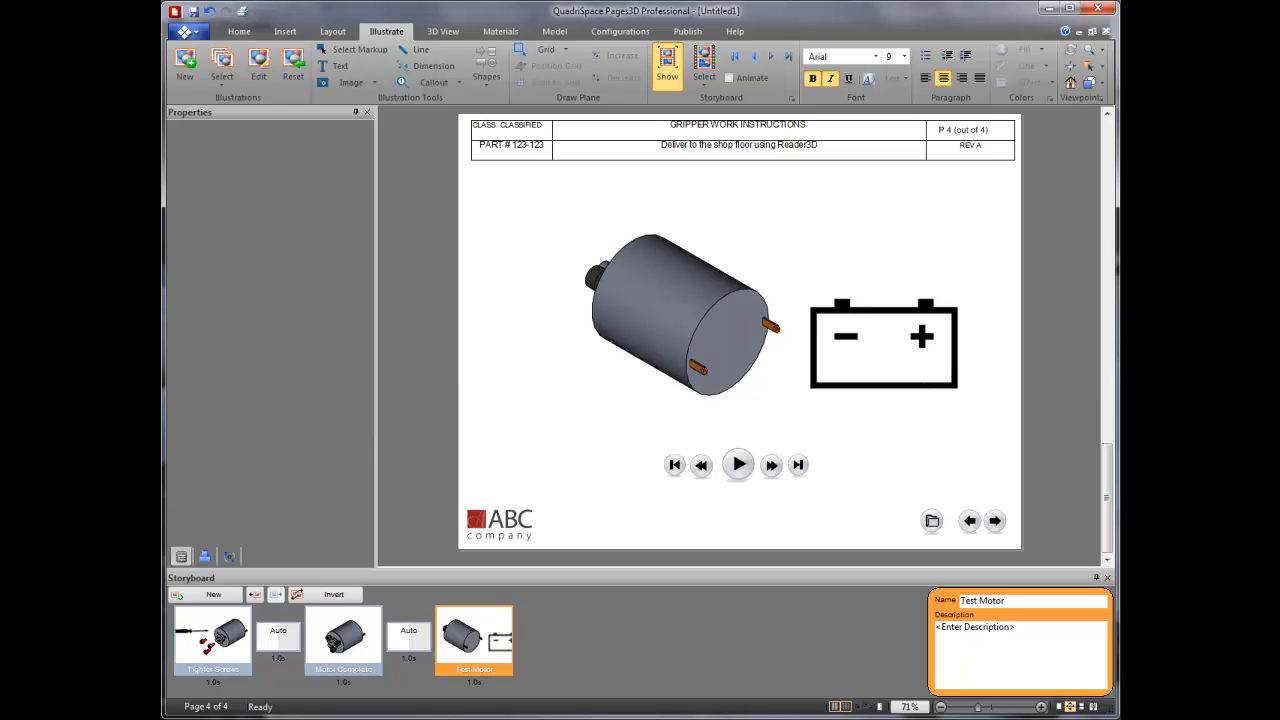
left_click(213, 640)
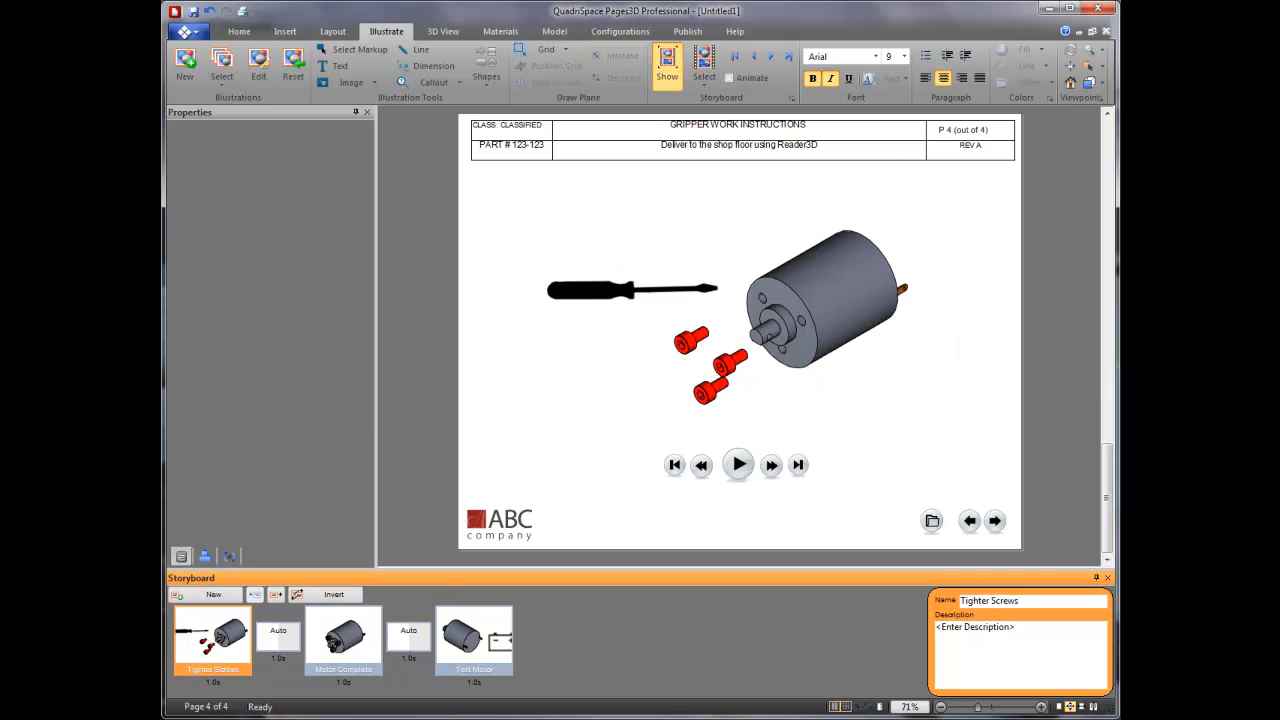
left_click(975, 629)
type("Tighten the screws using a screwdriver.")
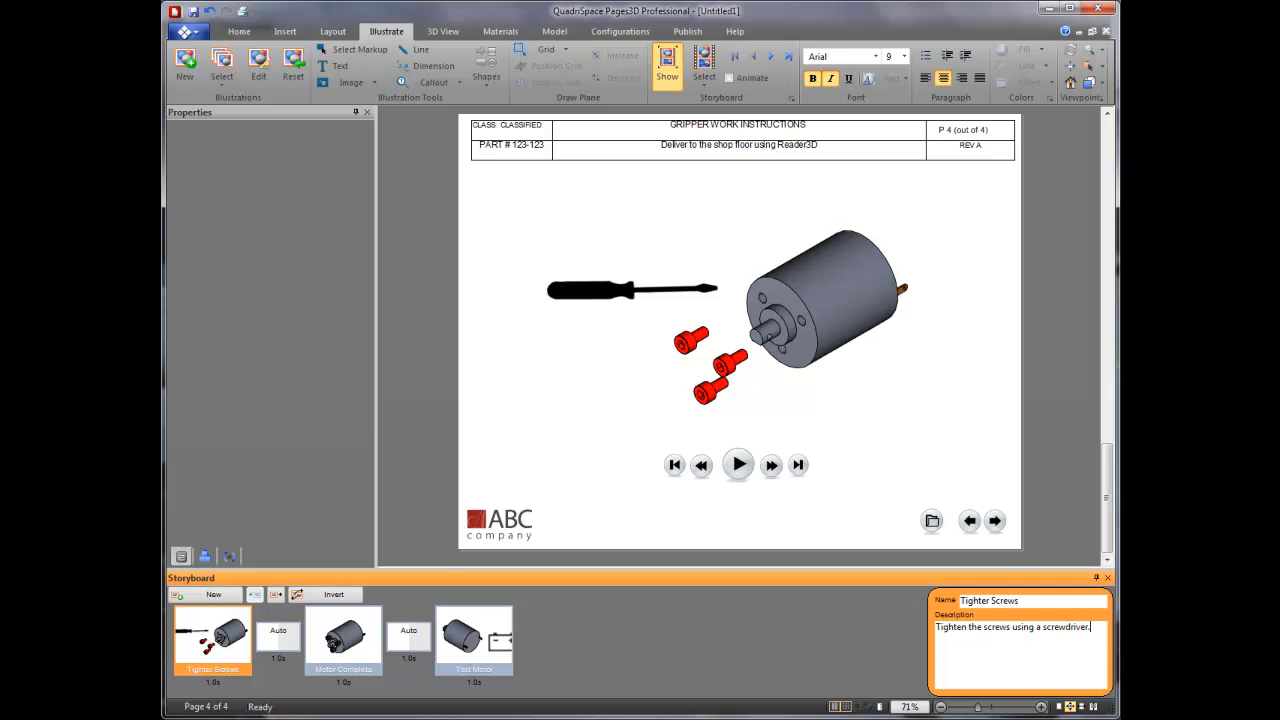
Give the "Motor Complete" illustration the description "Great job, the motor is assembled."
left_click(343, 638)
left_click(990, 638)
type("Good,")
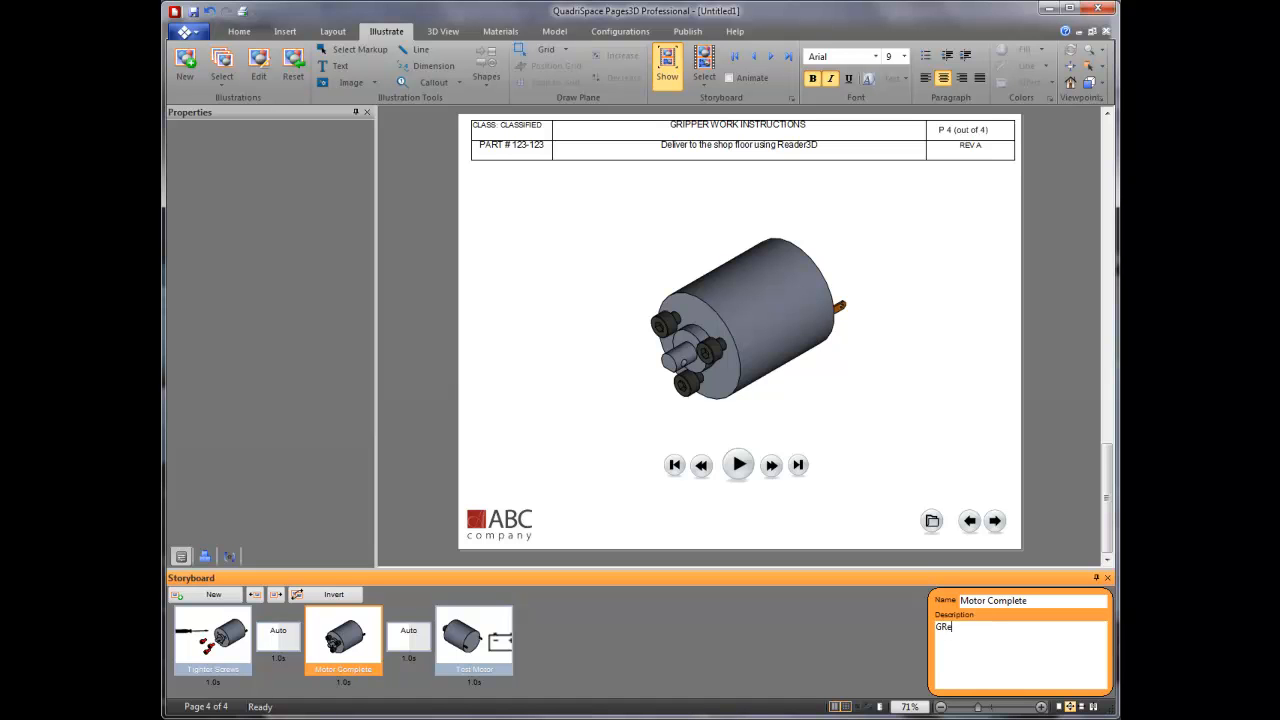
key("BackSpace")
key("BackSpace")
key("BackSpace")
key("BackSpace")
type("reat job, the motor is assembled.")
Give the "Test Motor" illustration the description "Test the motor by applying a 9v test current." and return to the "Motor Complete" illustration
left_click(474, 640)
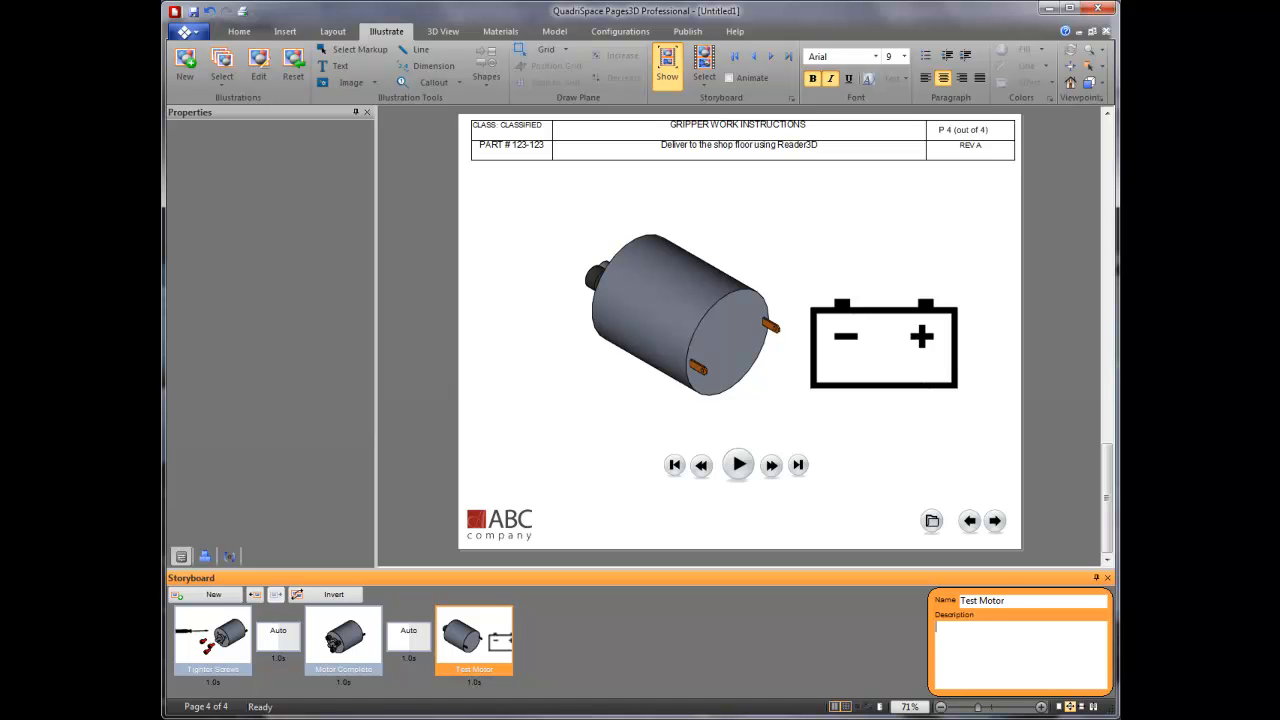
type("Test the motor by applying a 9v test current/")
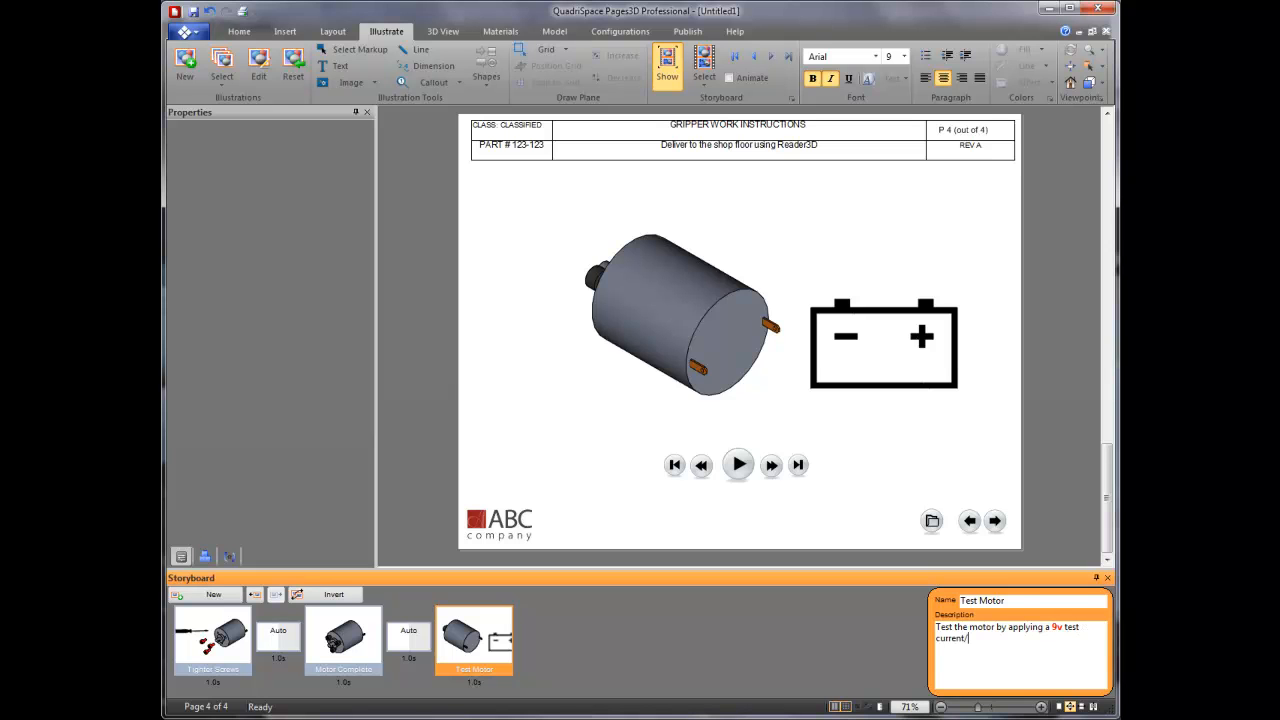
key("BackSpace")
type(".")
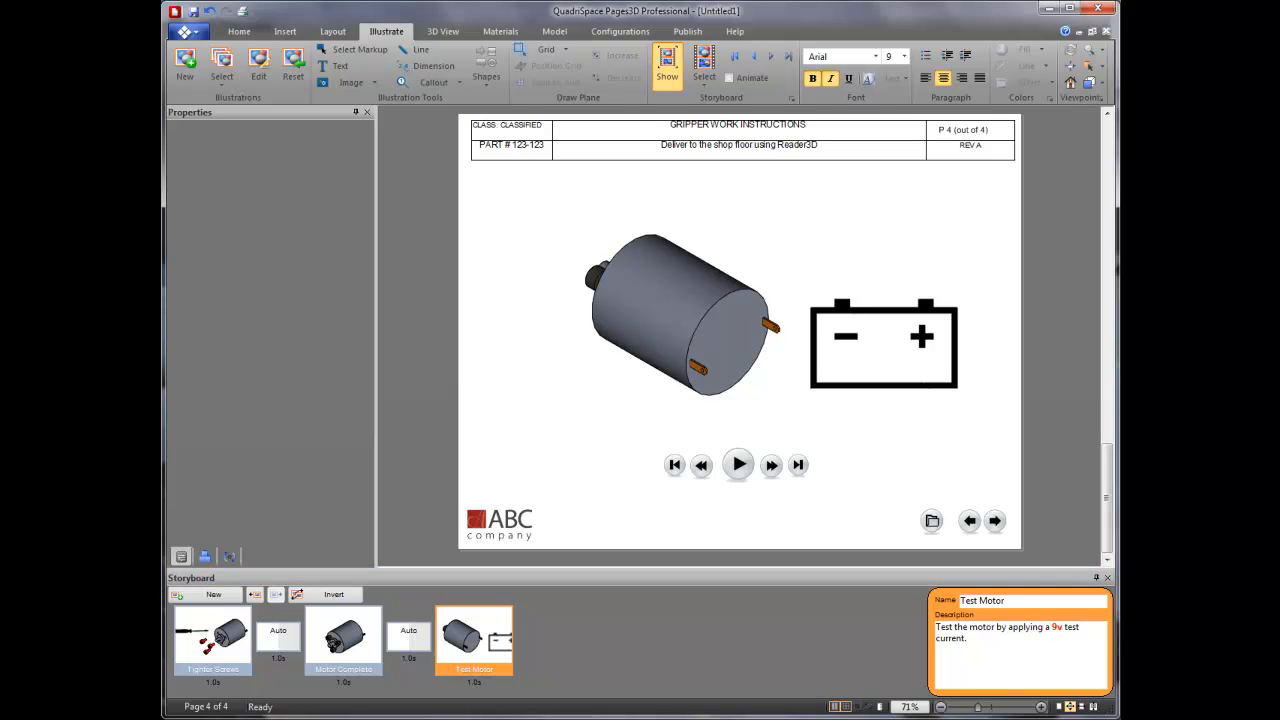
left_click(343, 638)
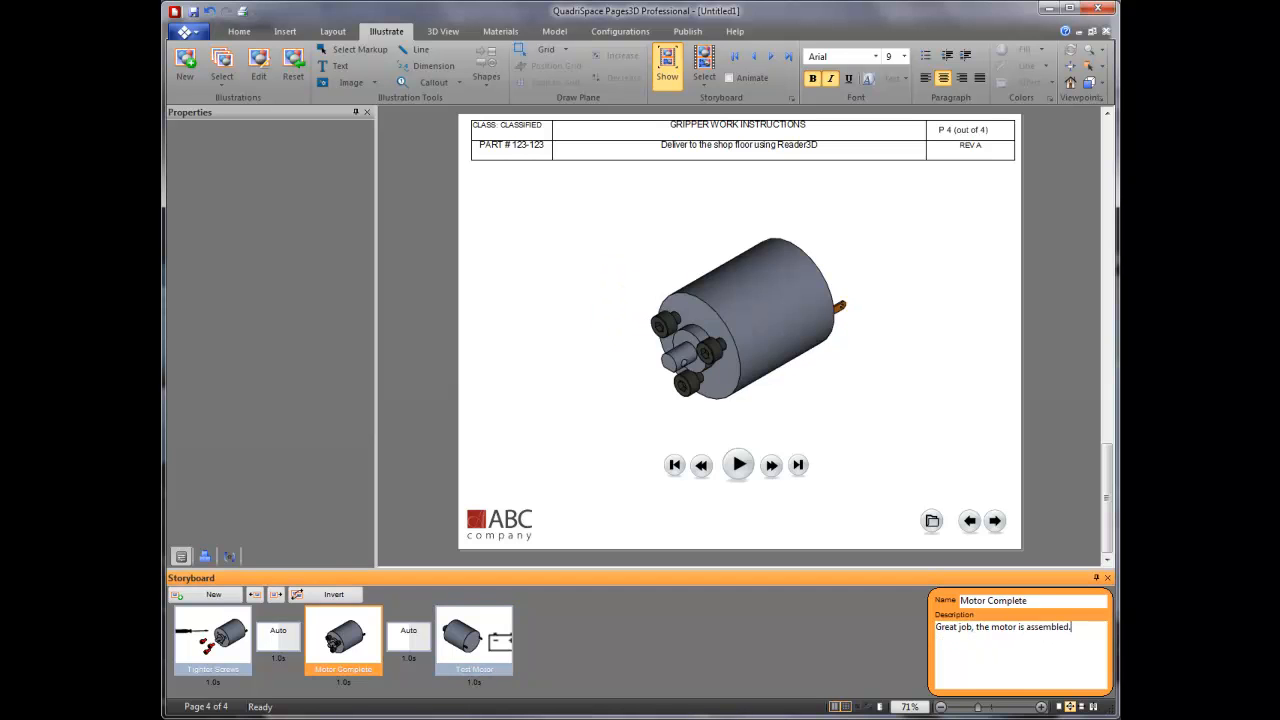
Return to the "Tighter Screws" illustration and move the five playback buttons down the page, level with the navigation buttons
left_click(213, 638)
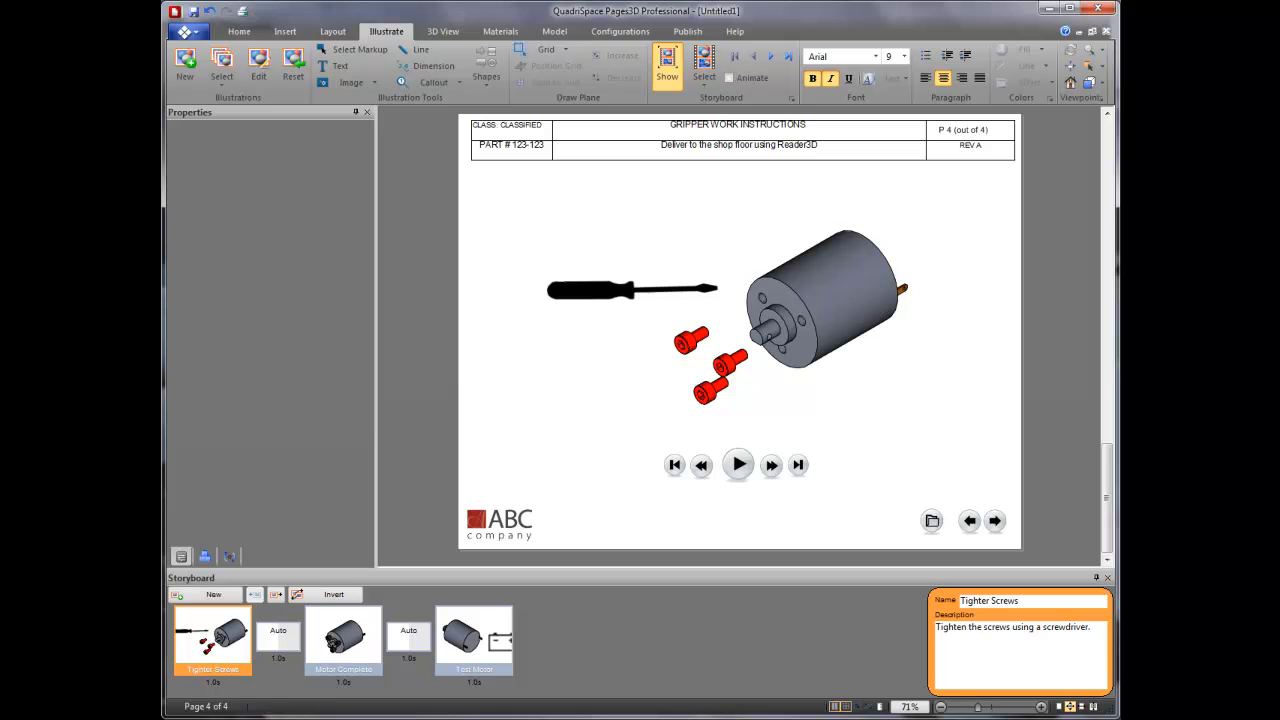
left_click(285, 31)
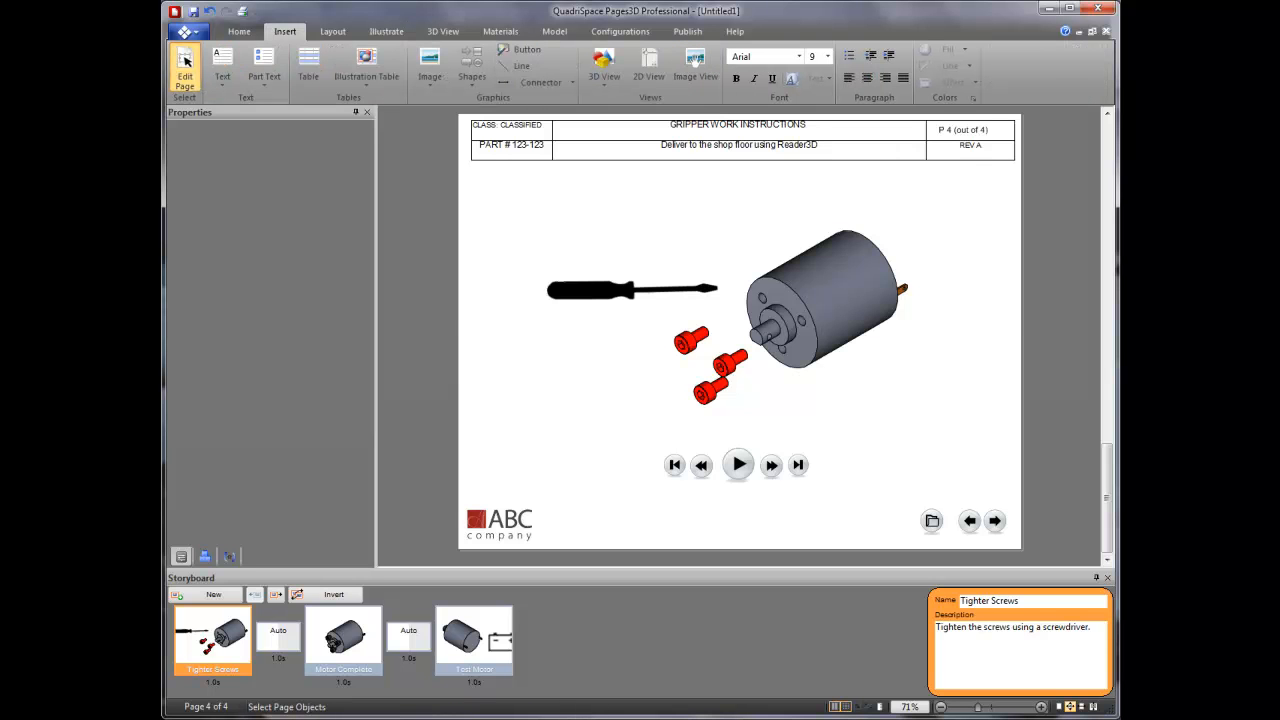
left_click(185, 66)
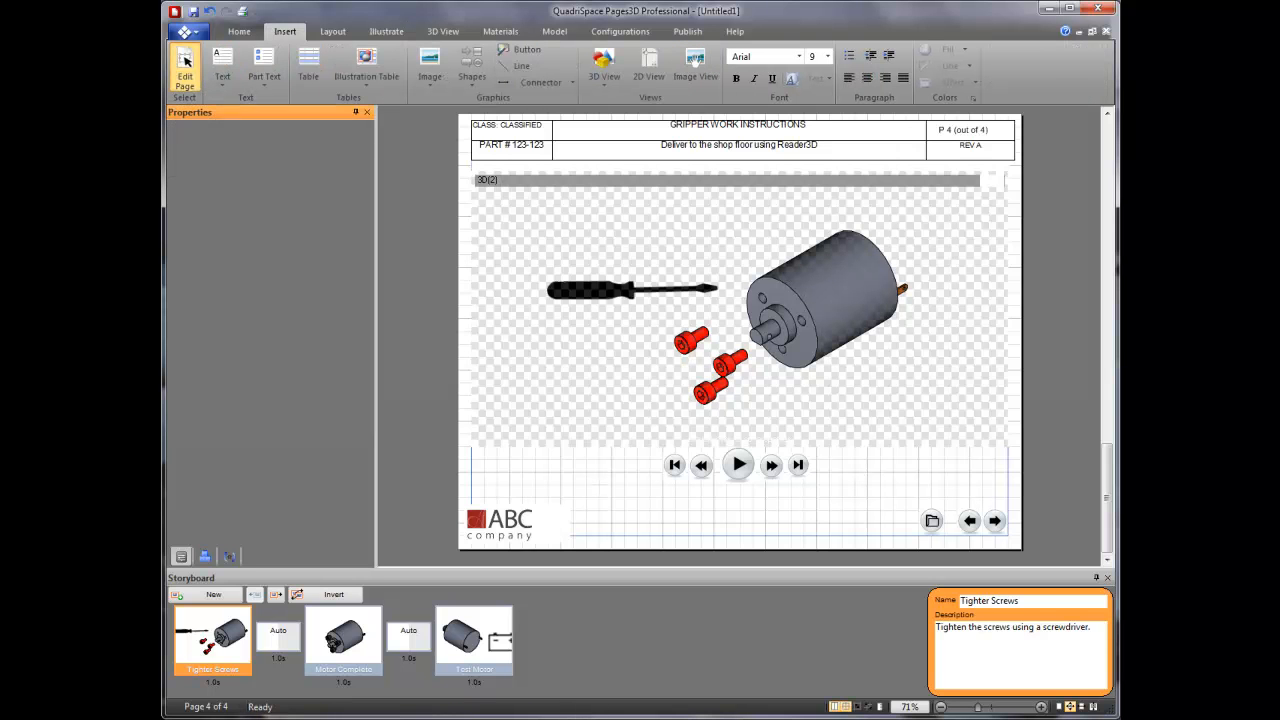
left_click(701, 466, "ctrl")
left_click(738, 465, "ctrl")
left_click(798, 465, "ctrl")
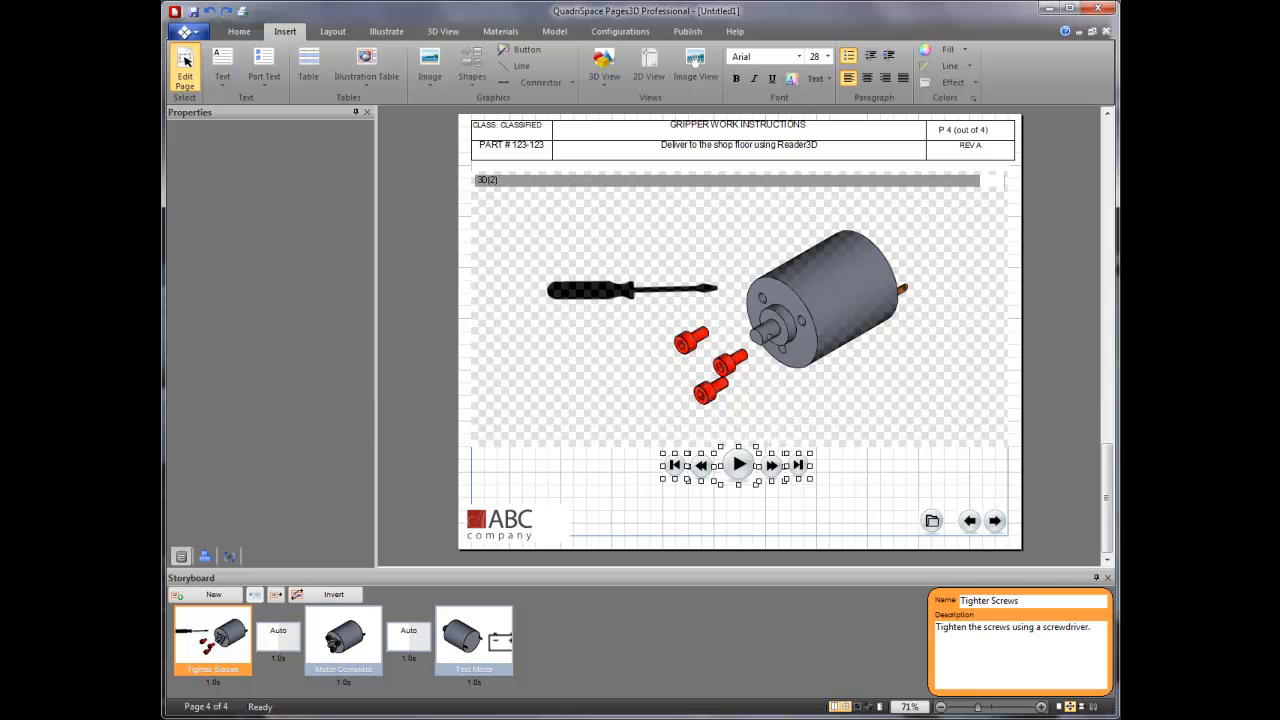
left_click_drag(798, 465, 798, 511)
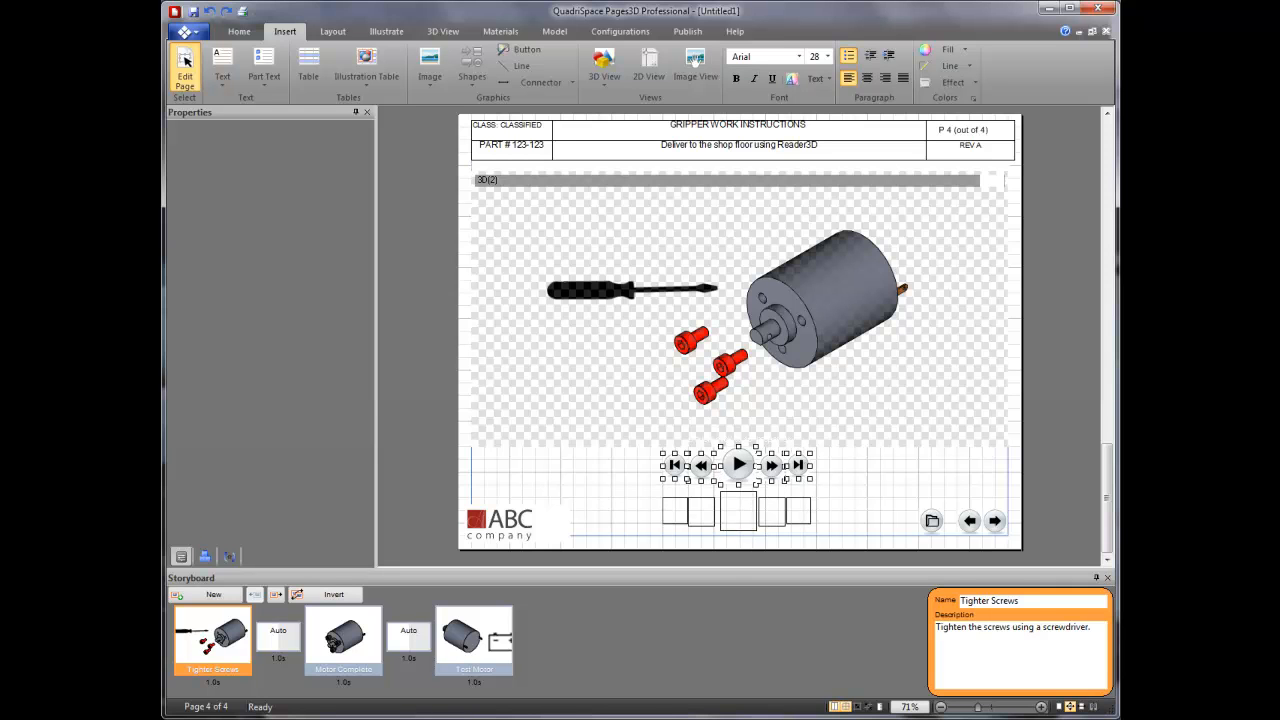
left_click_drag(732, 449, 732, 494)
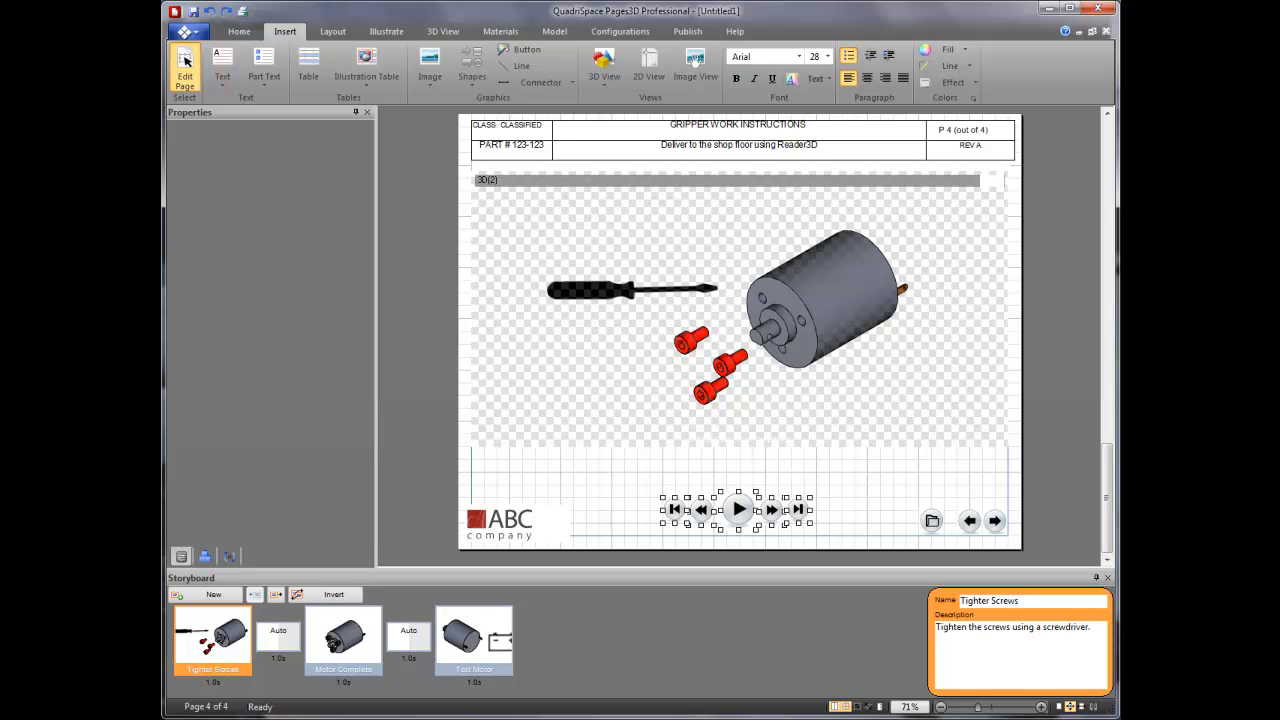
Insert illustration text beneath the 3D view, including only the unique name and description fields
left_click(740, 309)
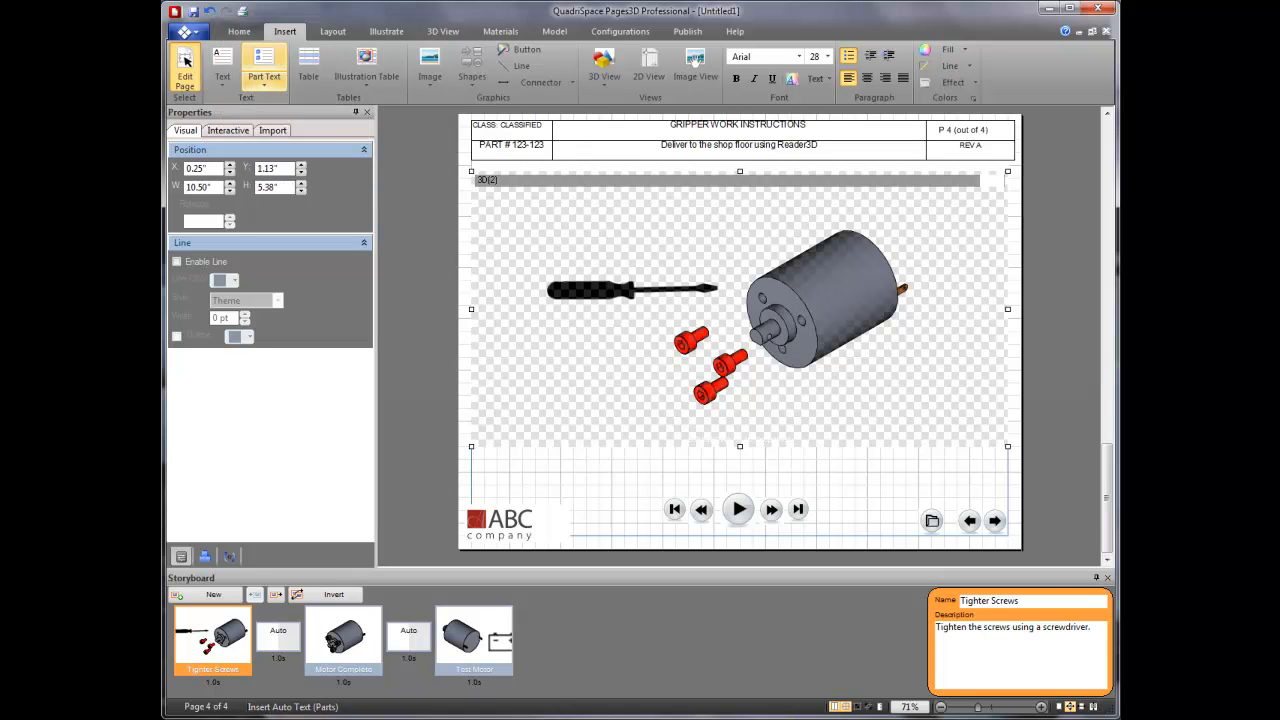
left_click(264, 72)
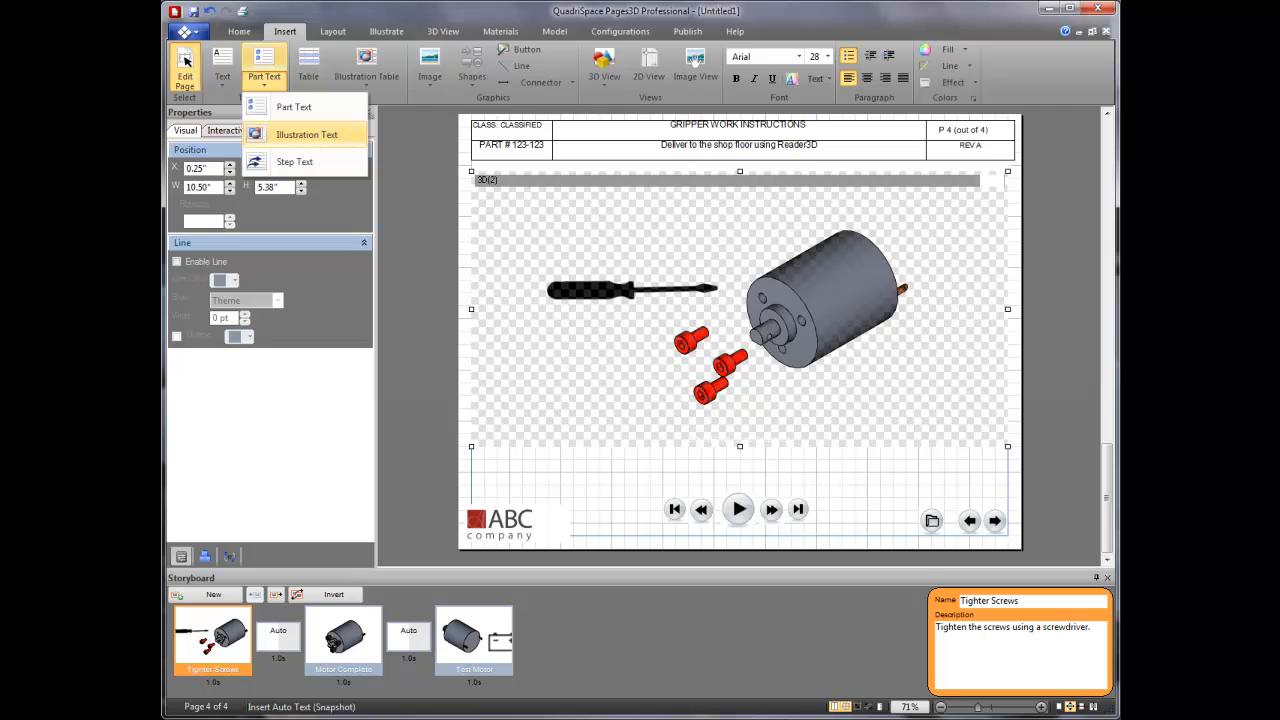
left_click(305, 134)
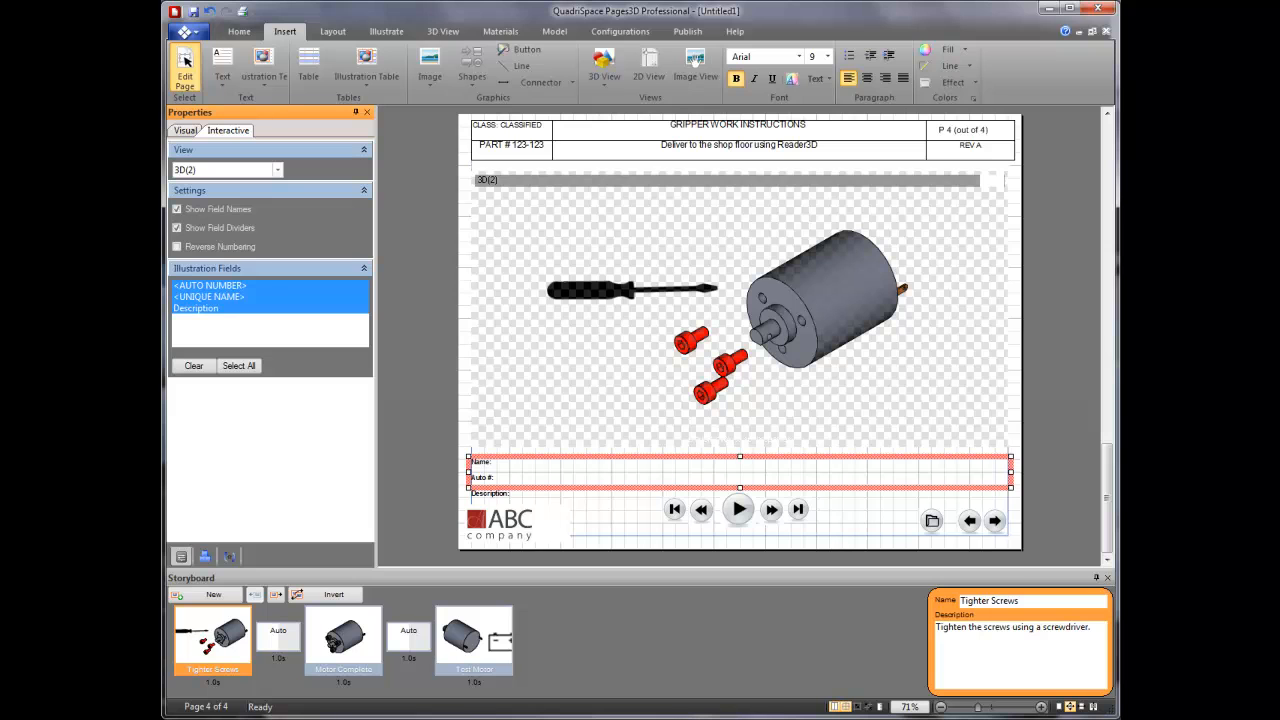
left_click(210, 286)
left_click(210, 297)
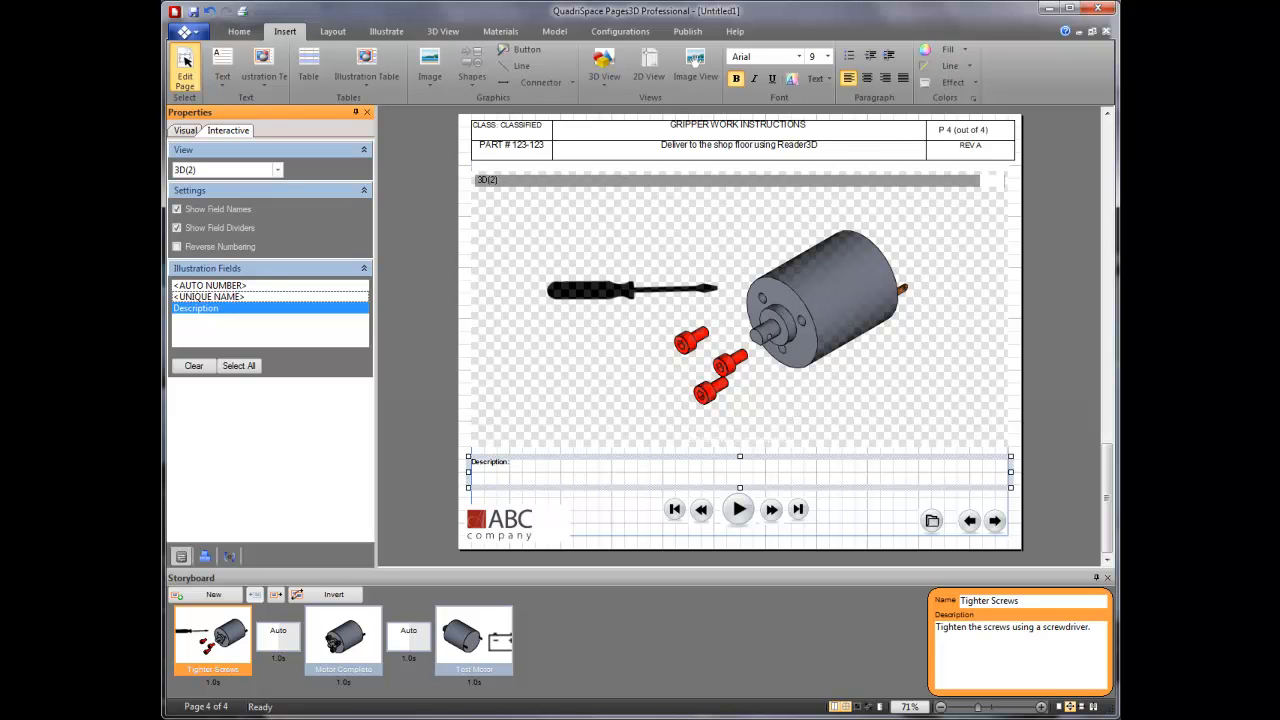
left_click(210, 297)
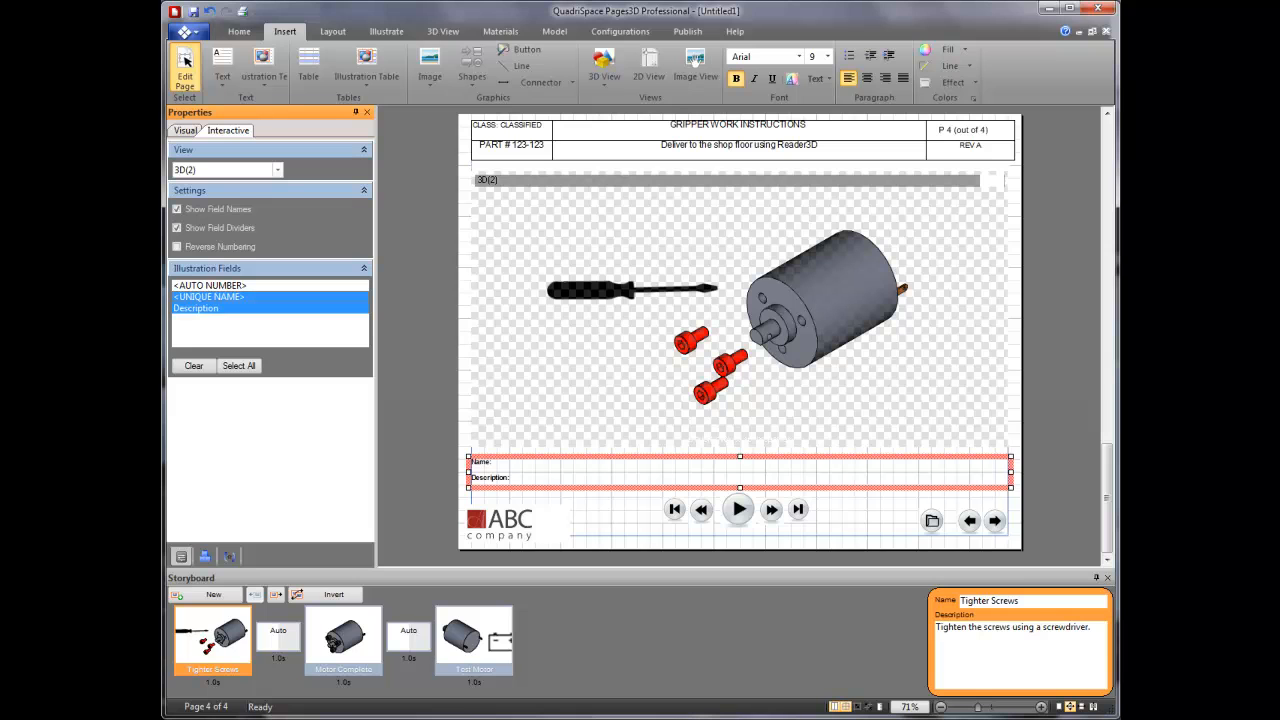
Center the illustration text at font size 11, hide its field names and dividers, and finish editing the page
left_click(866, 79)
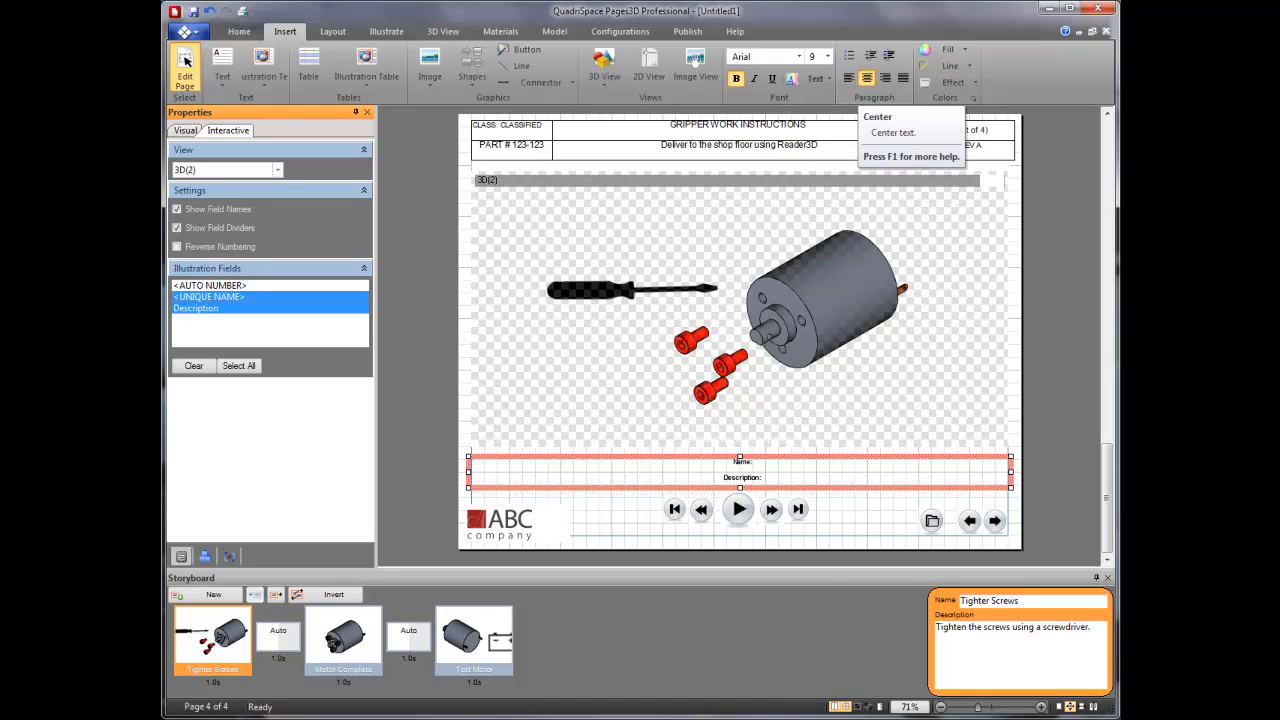
left_click(177, 228)
left_click(177, 209)
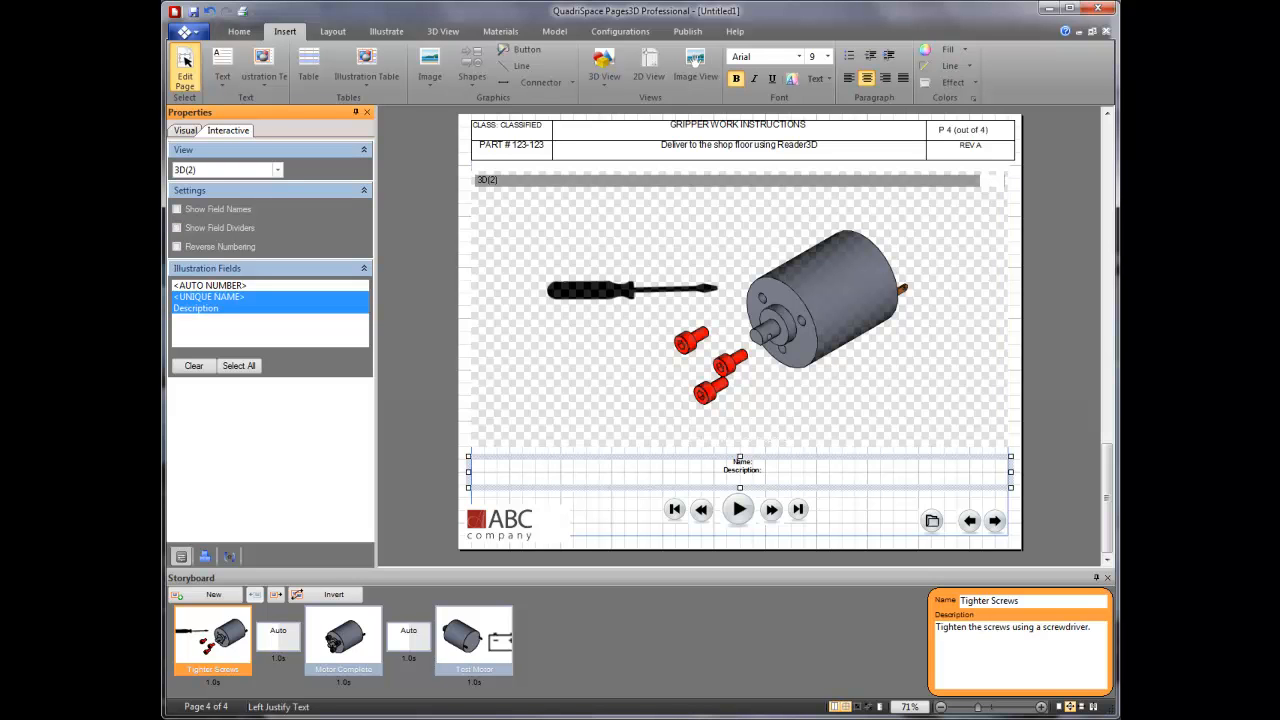
left_click(828, 57)
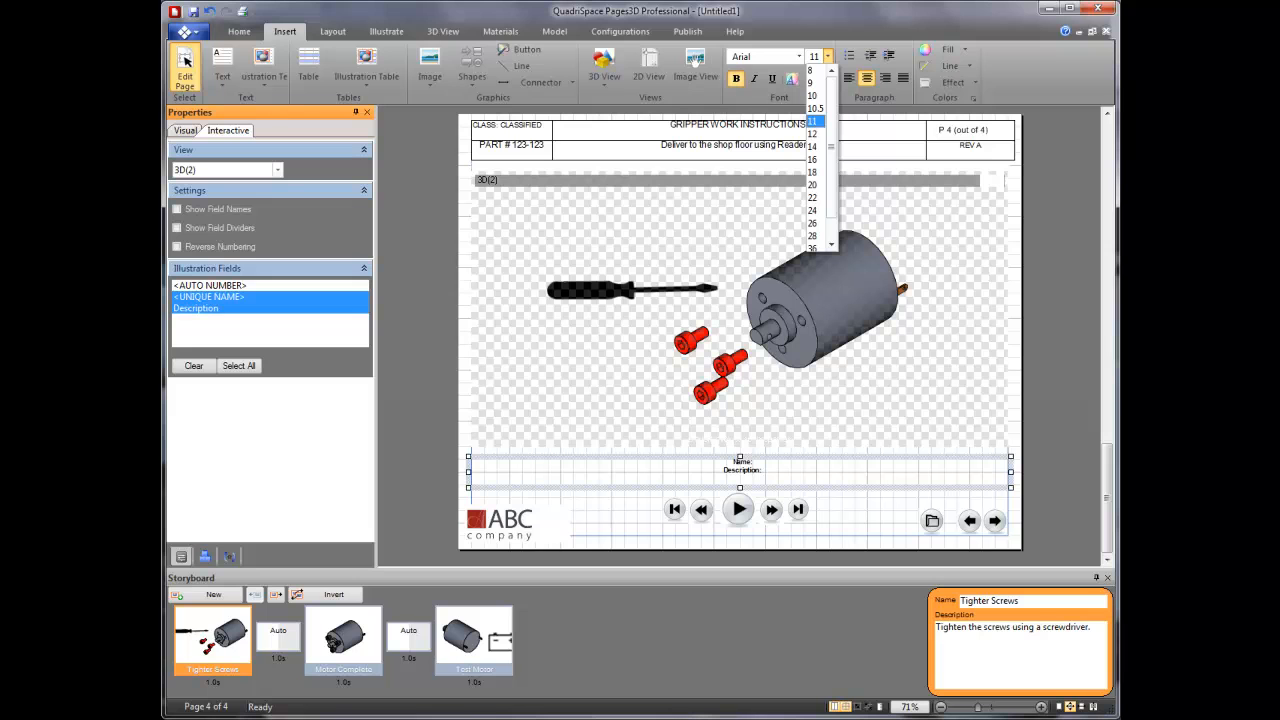
left_click(814, 121)
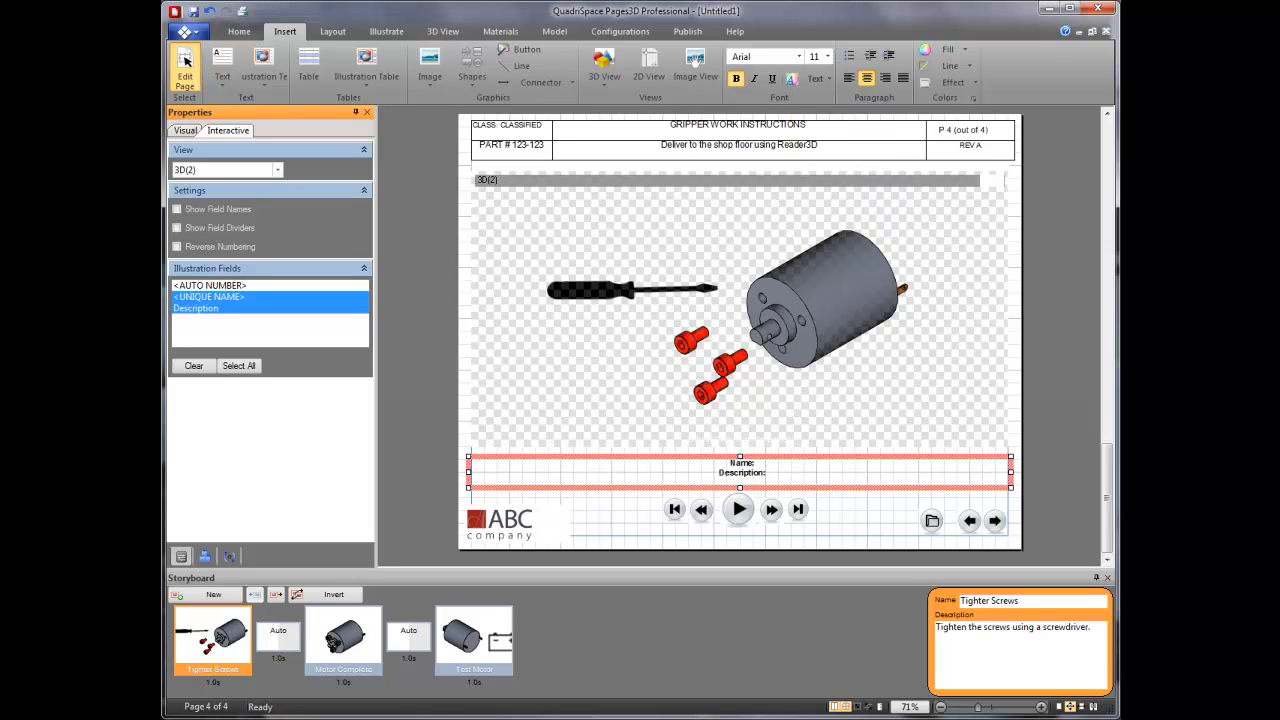
left_click(185, 61)
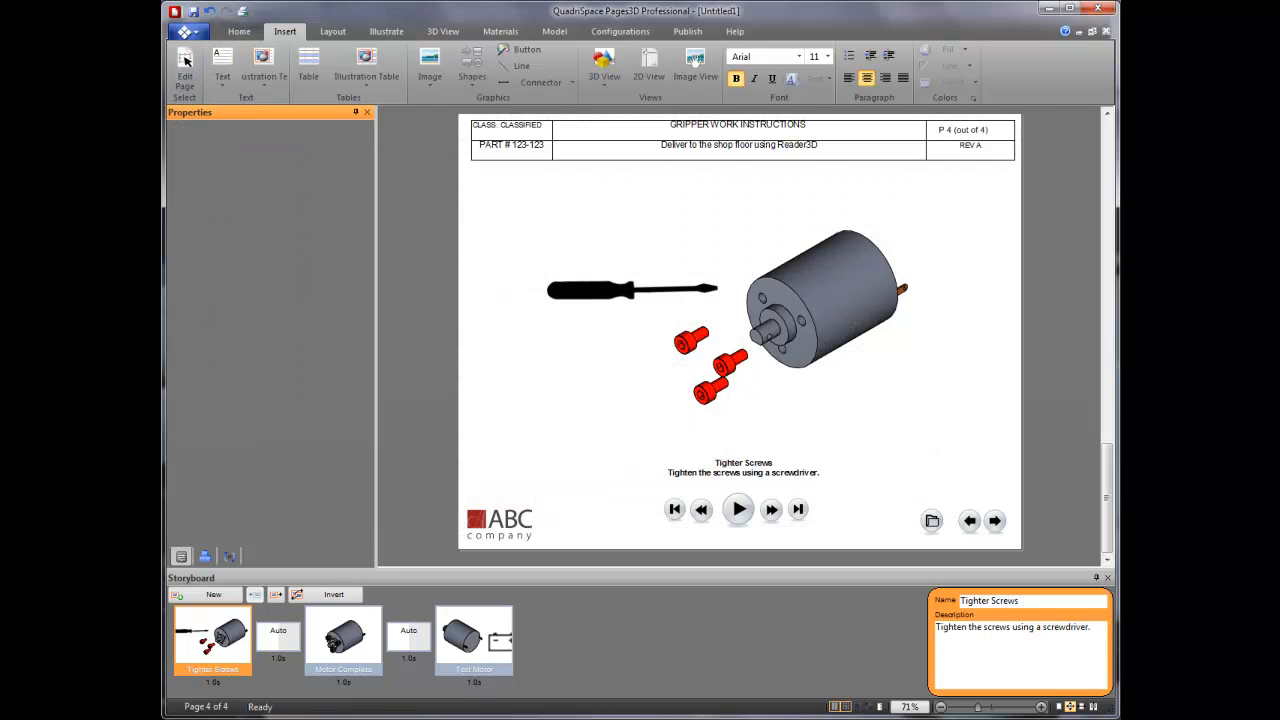
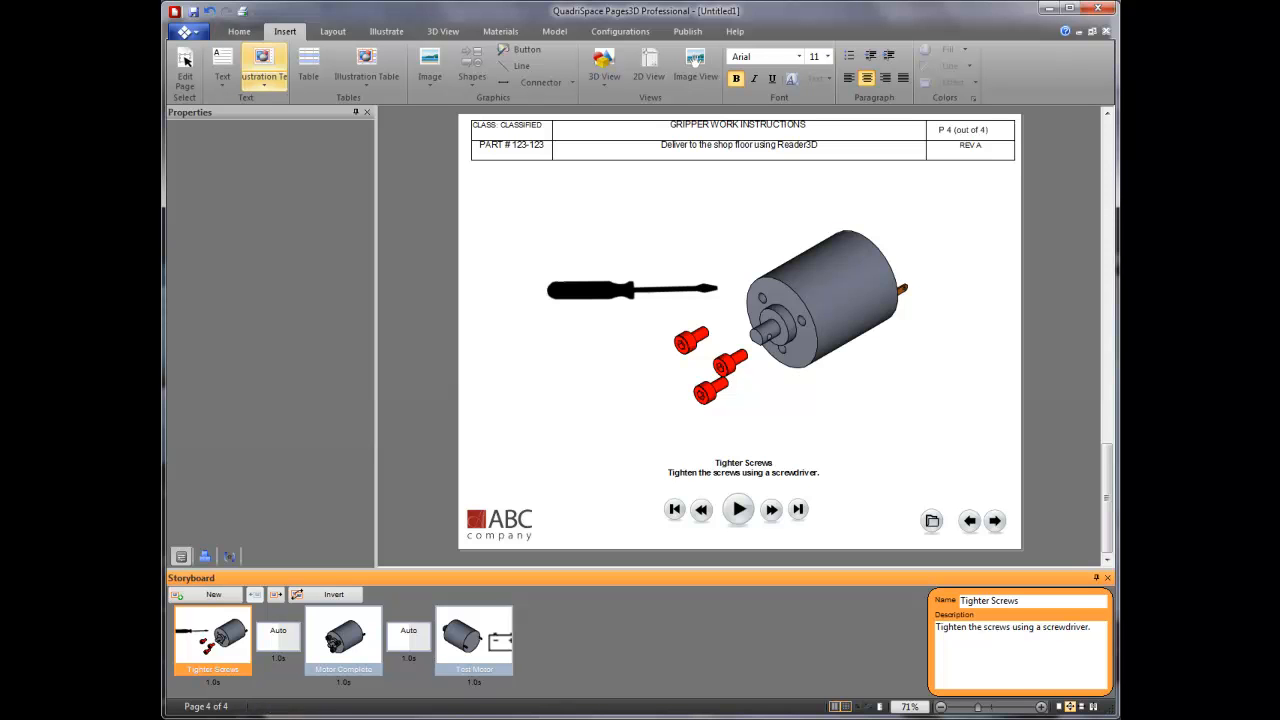
Save the current page as a page template with file name wi_page and template name "Work Instructions"
left_click(239, 31)
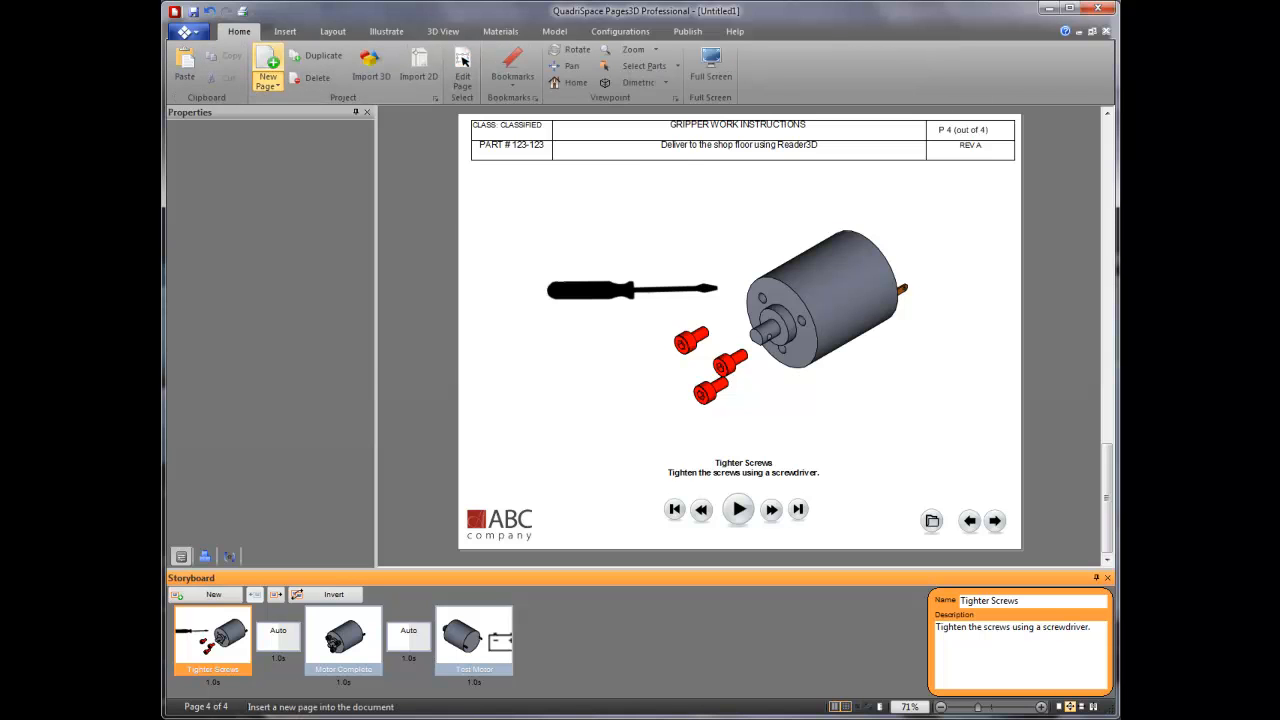
left_click(268, 80)
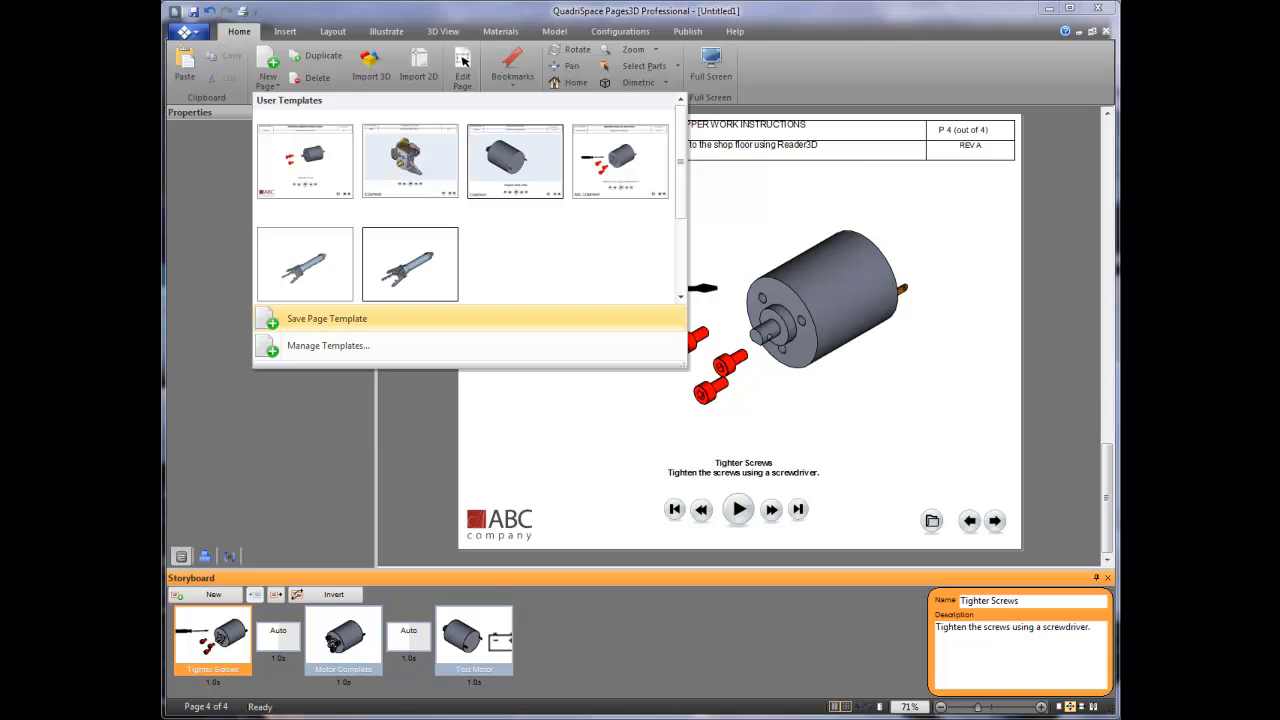
left_click(327, 318)
left_click(650, 428)
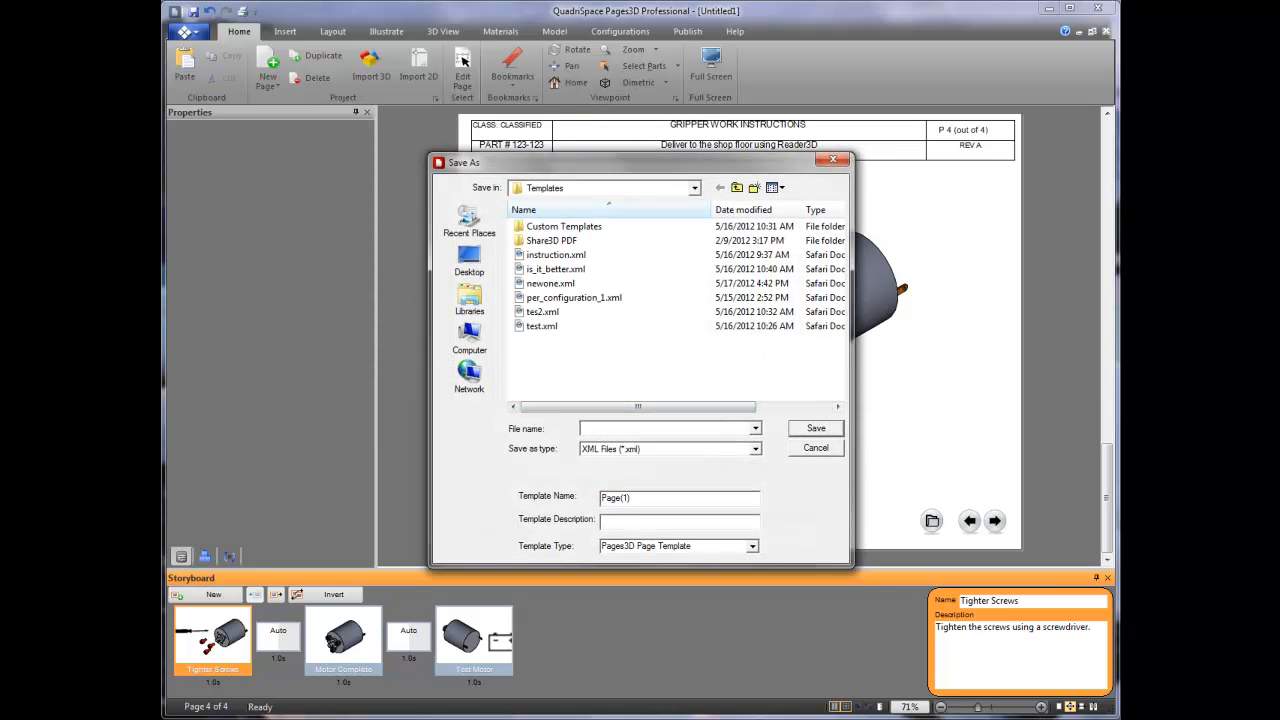
type("wi_page")
double_click(616, 498)
type("Work Instructions")
key("Return")
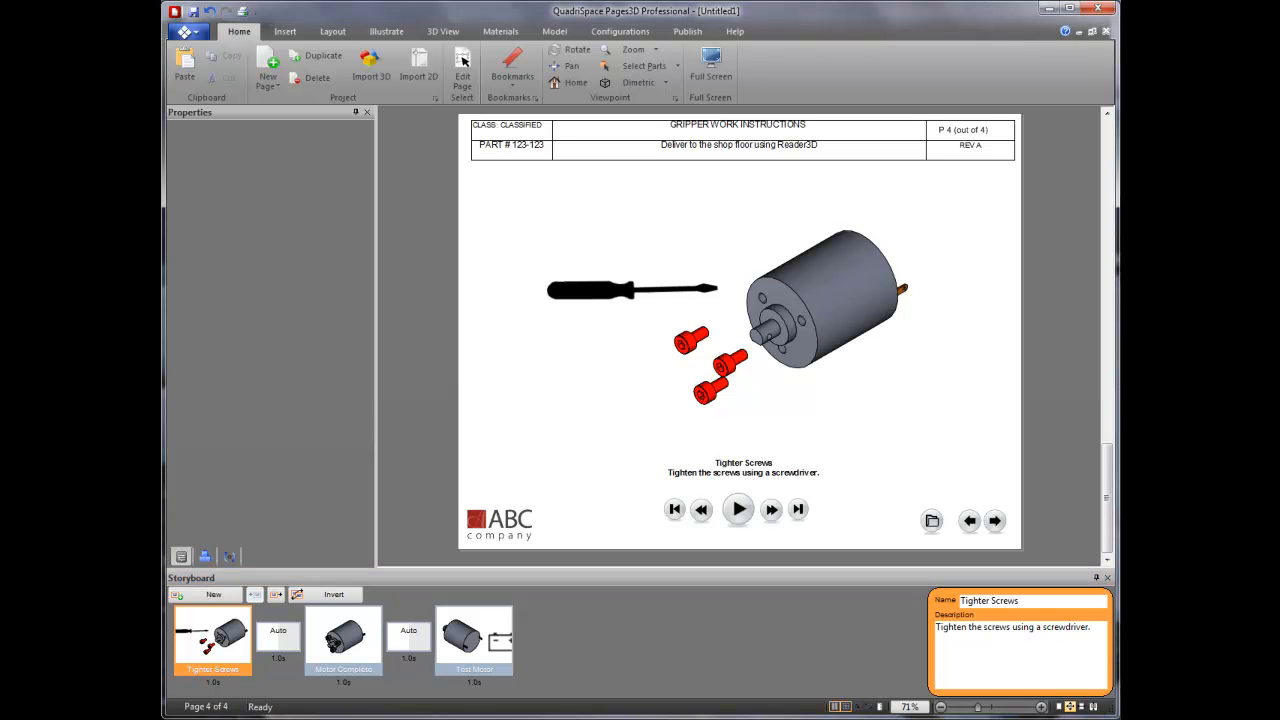
Insert a customized single page from the "Work Instructions" template using the "Assemble Linear Actuator" configuration of gripper2.dwf without an exploded view
left_click(267, 82)
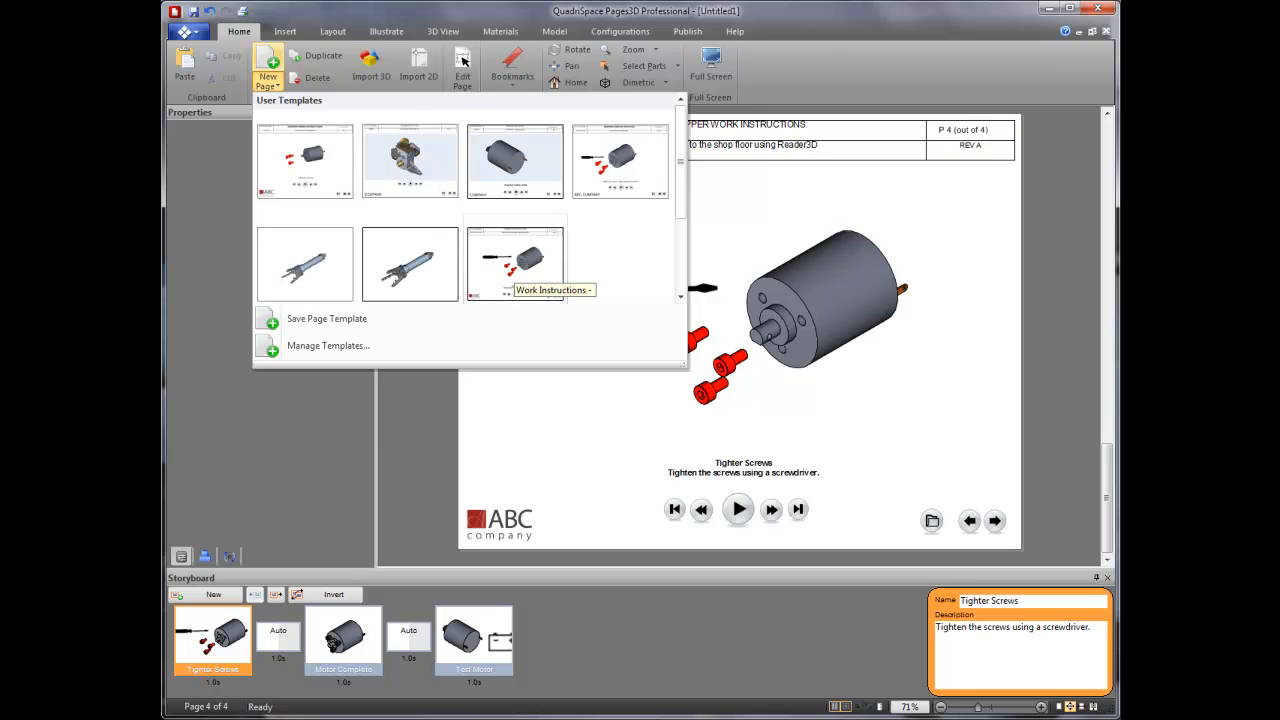
left_click(515, 262)
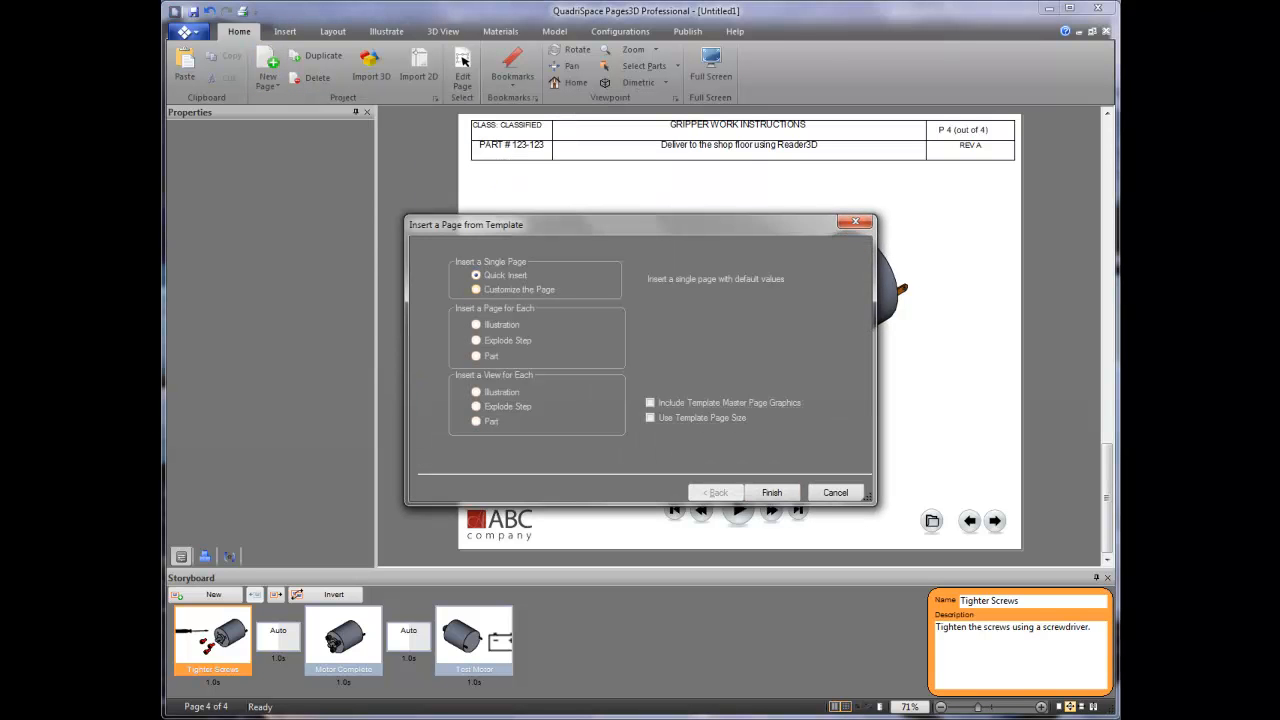
left_click(476, 289)
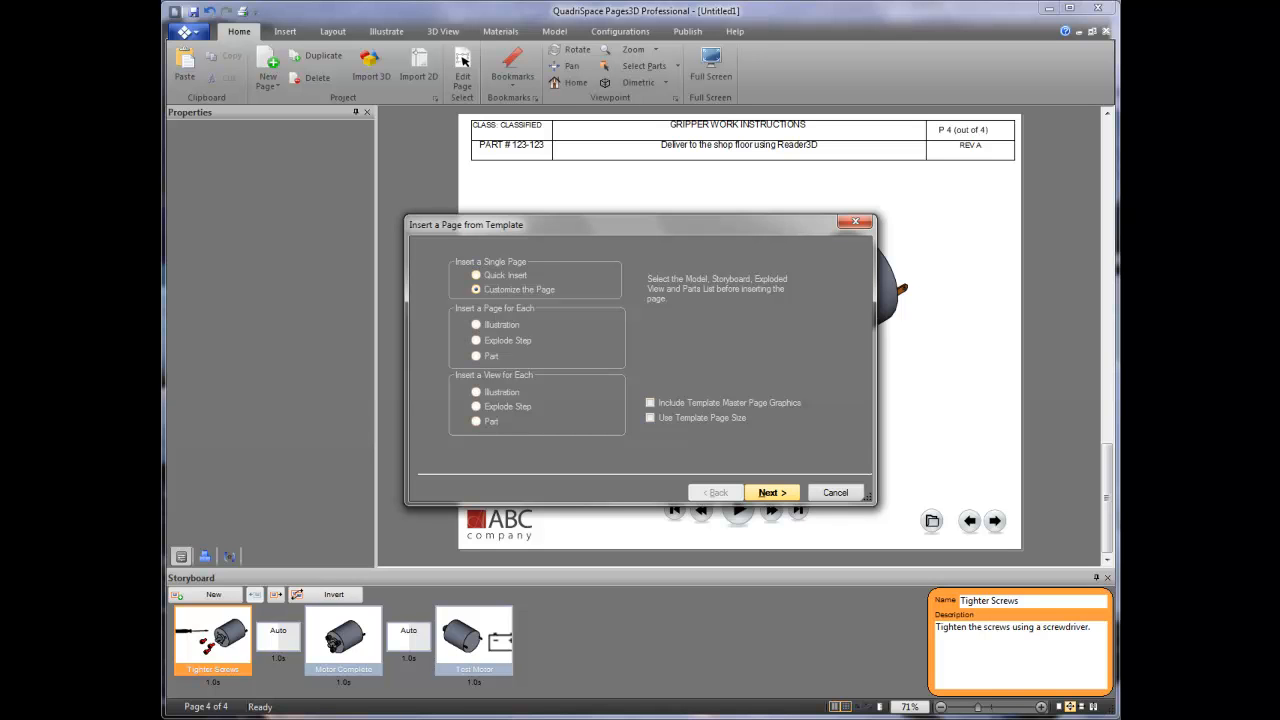
left_click(771, 492)
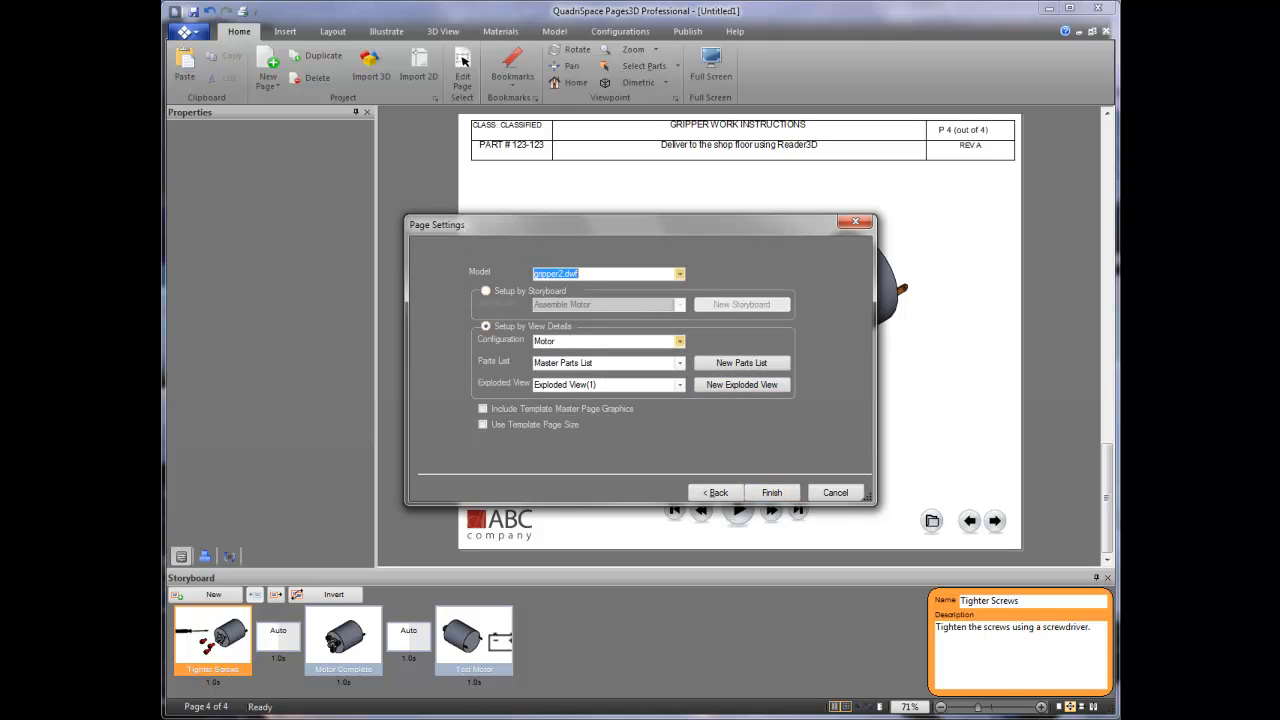
left_click(679, 341)
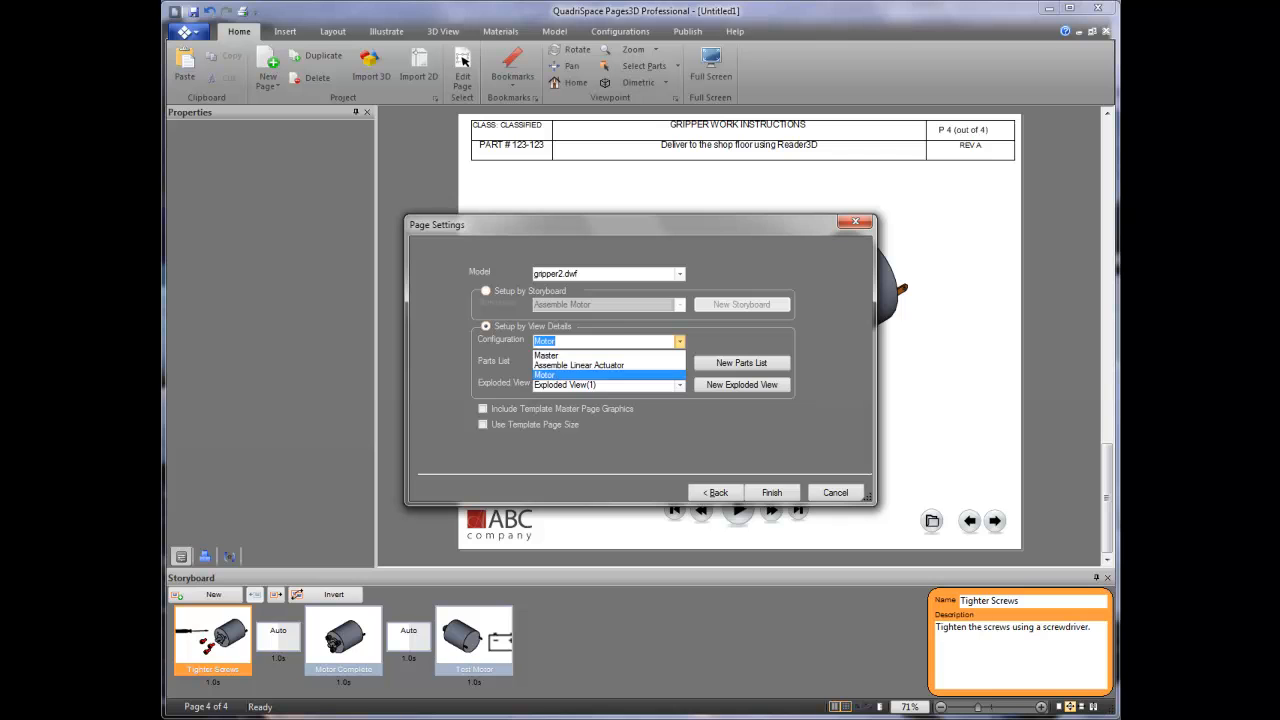
left_click(600, 365)
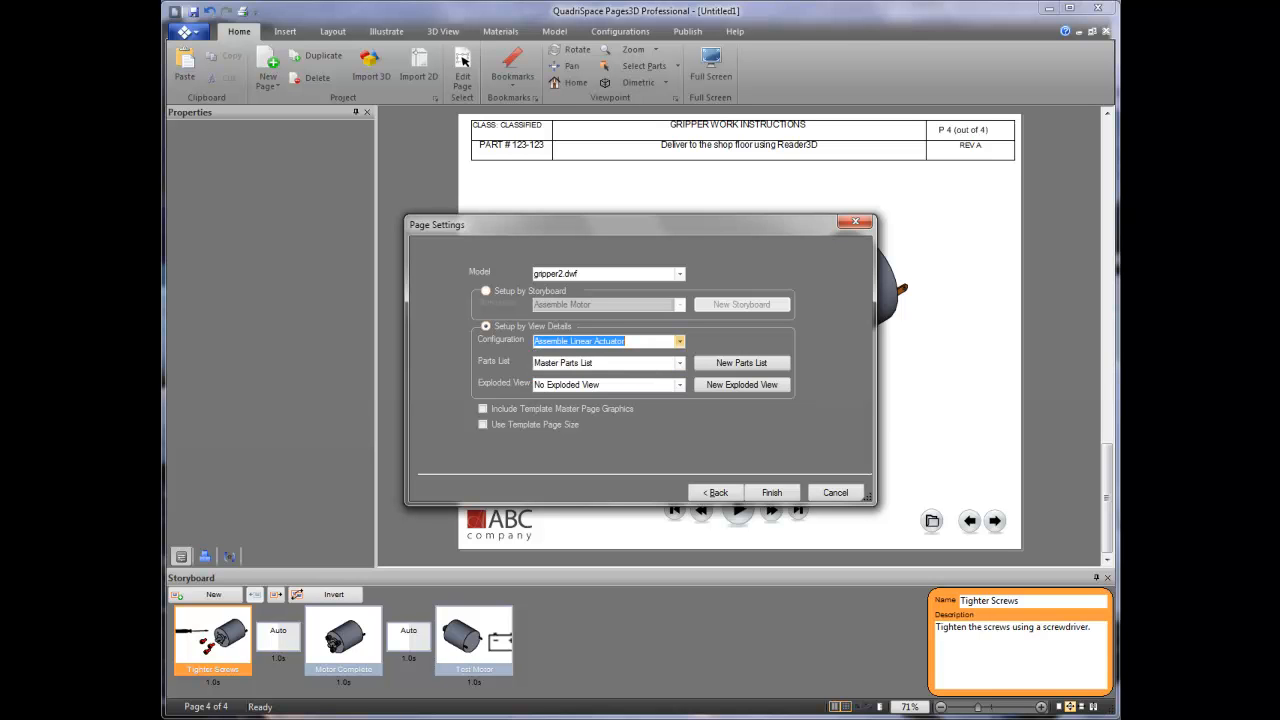
left_click(771, 492)
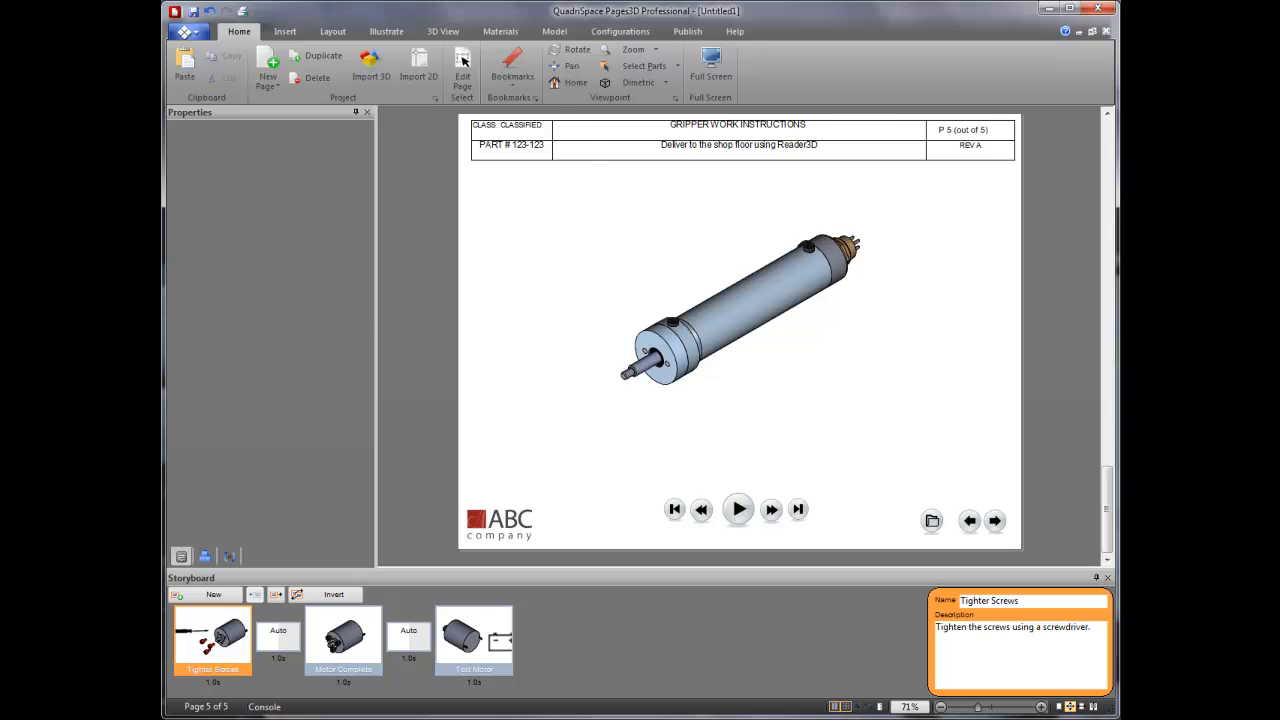
Save the document to the Desktop as wi_demo
left_click(186, 31)
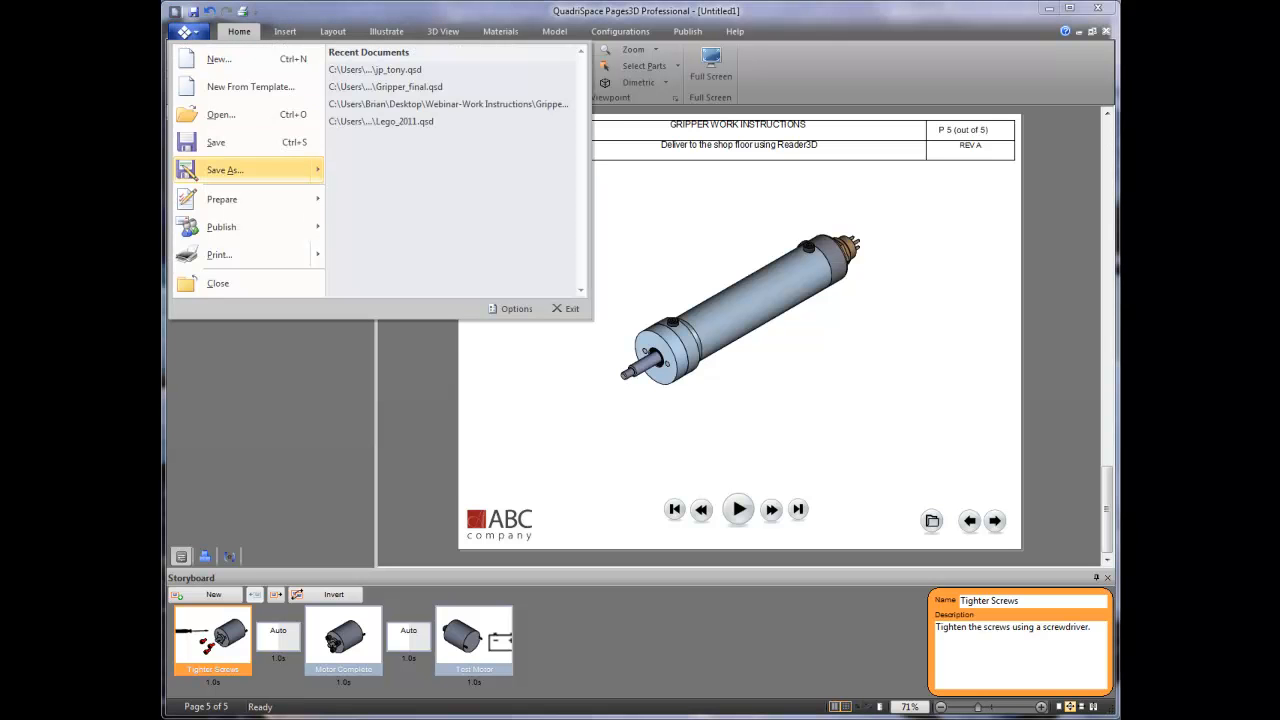
left_click(225, 170)
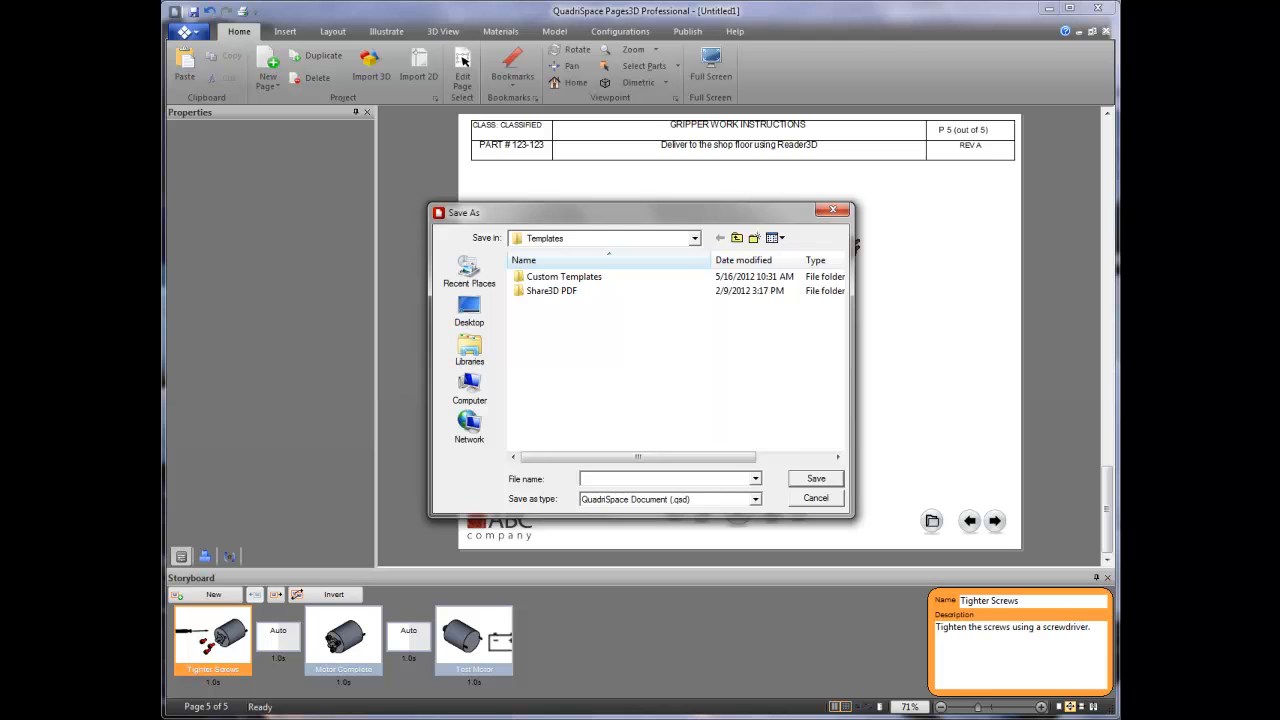
left_click(737, 238)
left_click(737, 238)
left_click(737, 238)
left_click(469, 310)
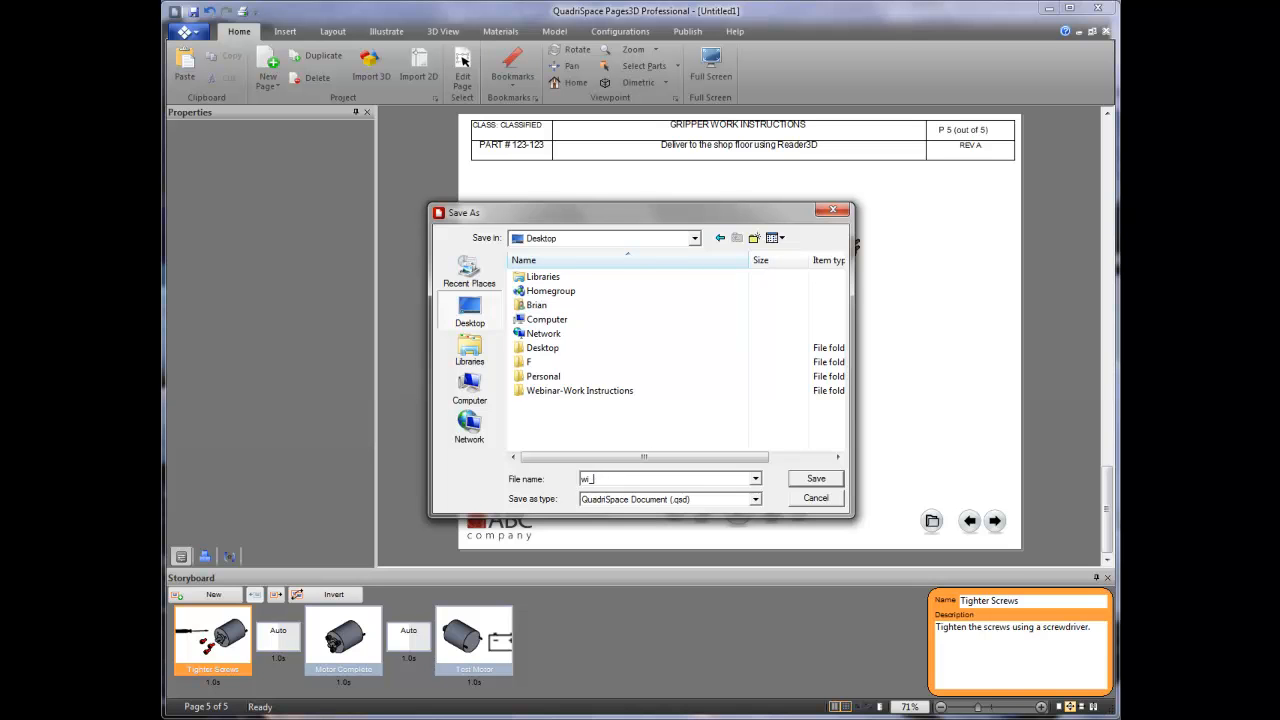
type("wi_demo")
key("Return")
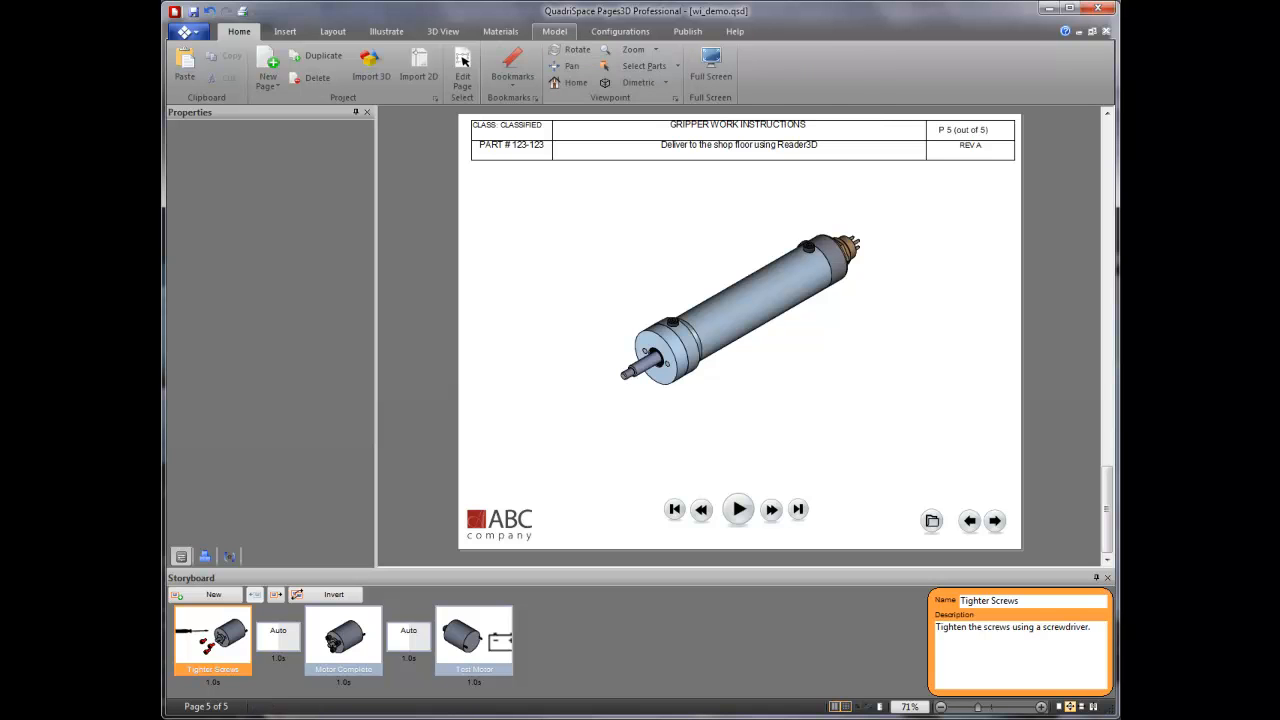
Create a new exploded view for the linear actuator model on page 5
left_click(554, 31)
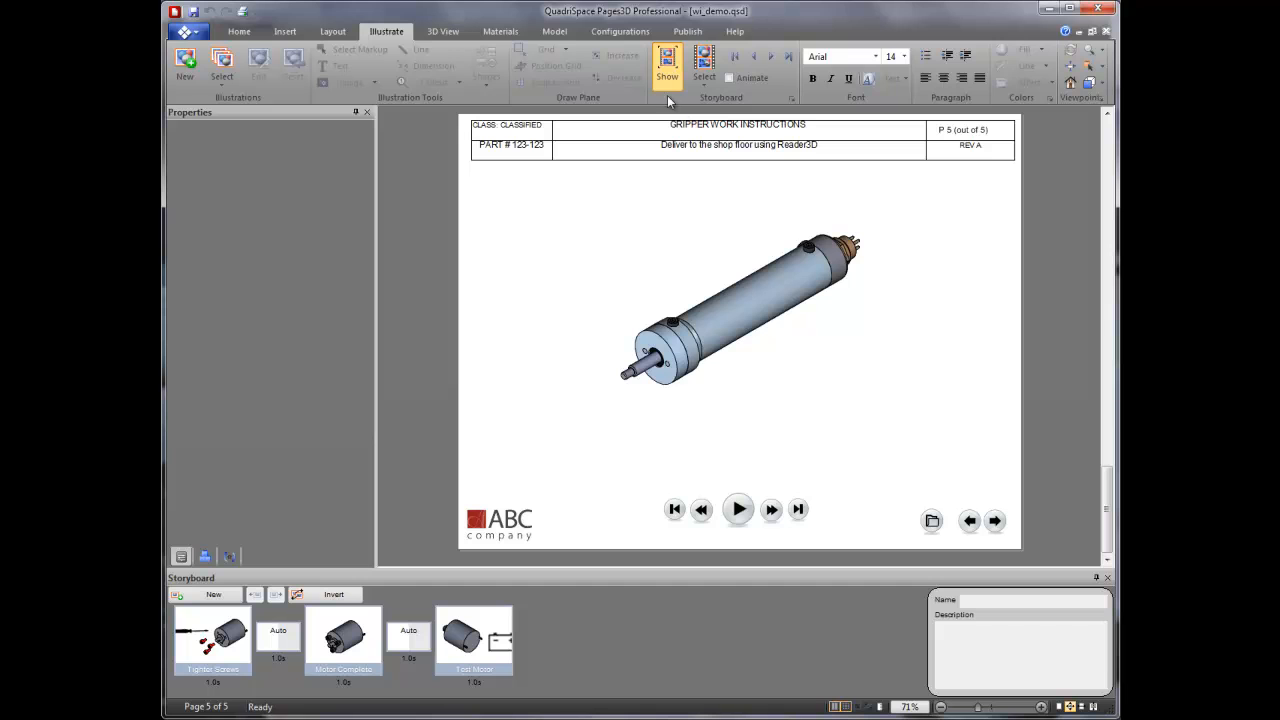
left_click(555, 32)
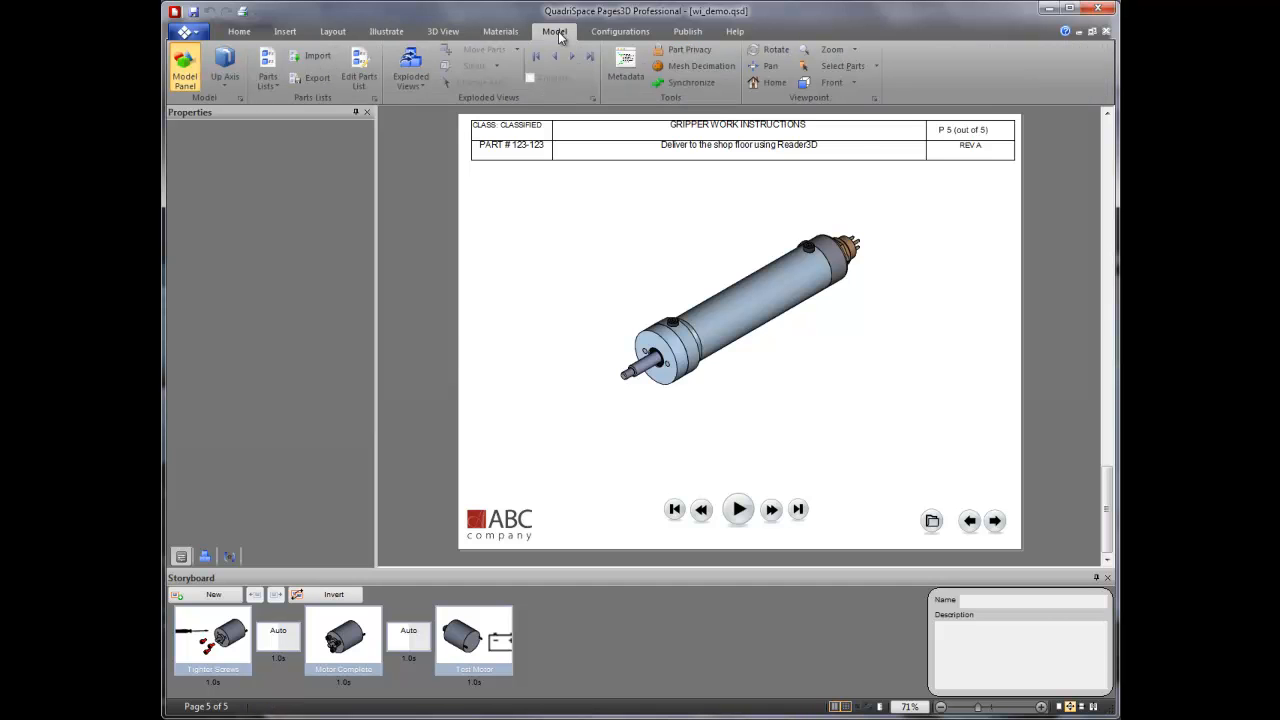
left_click(415, 85)
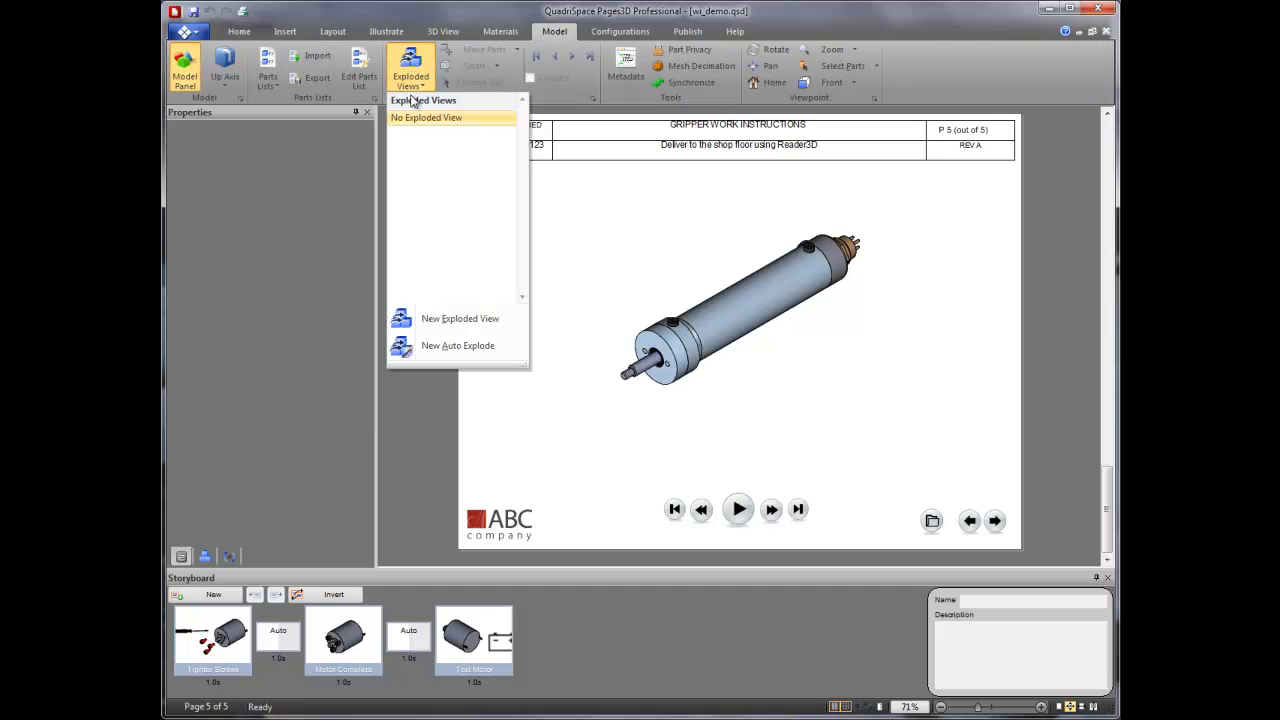
left_click(463, 320)
left_click(630, 390)
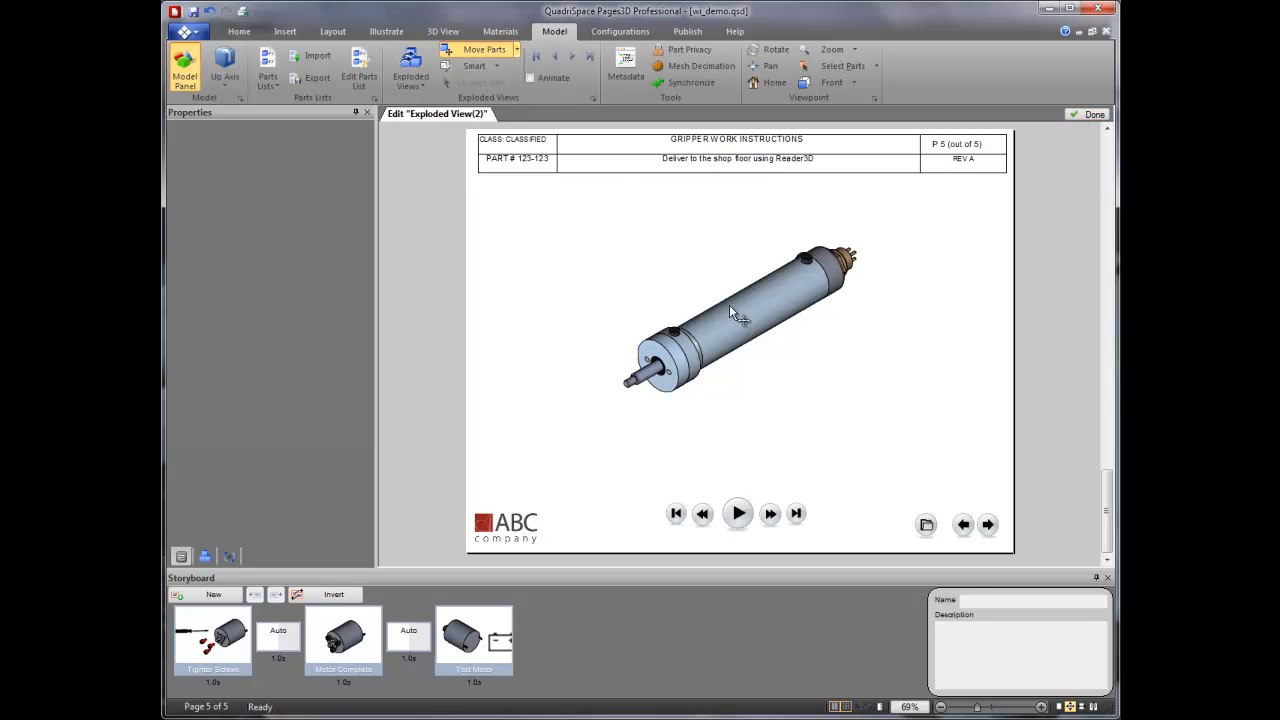
Select both cap screws on top of the actuator and move them straight up with Smart direction as the first explode step
left_click(786, 352)
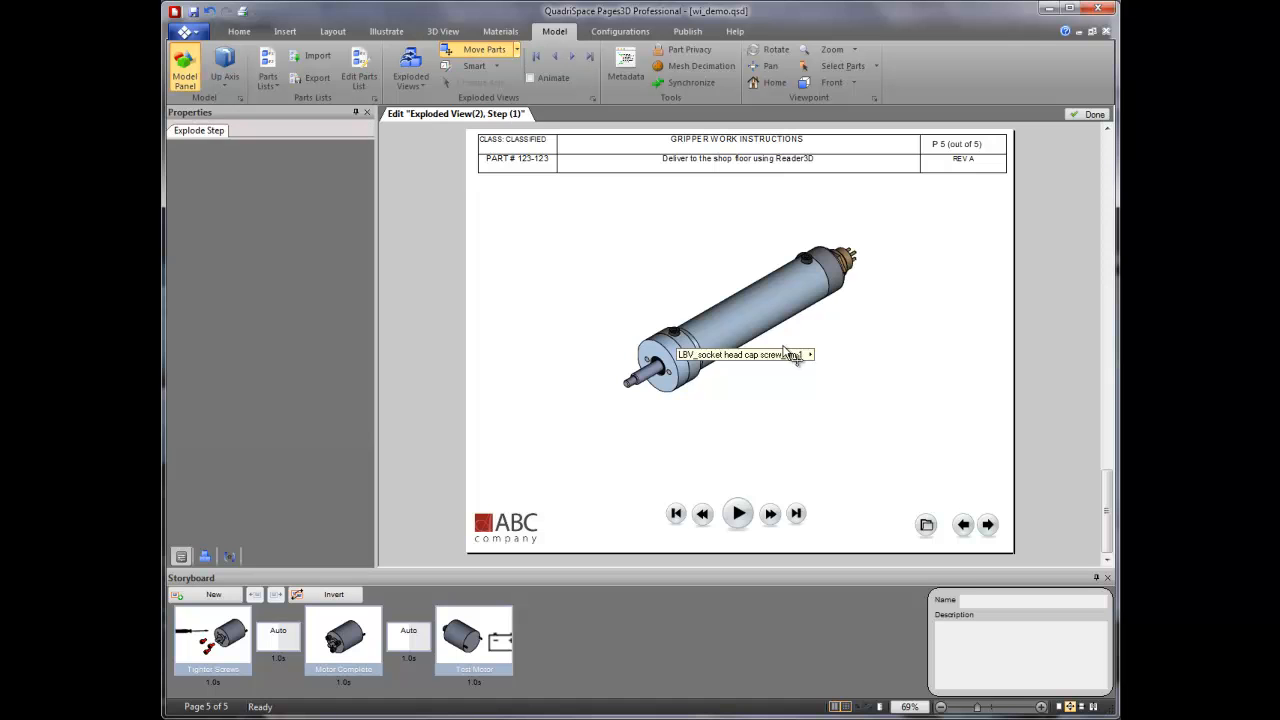
left_click(807, 258, "ctrl")
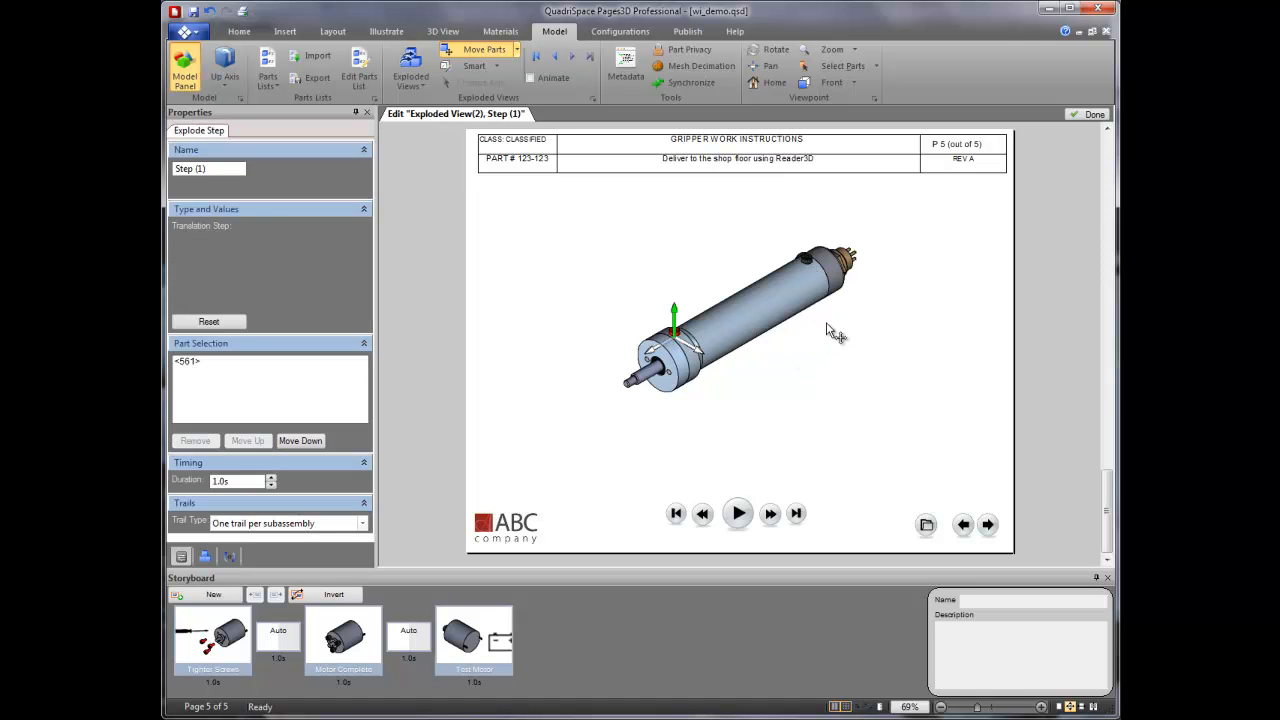
middle_click_drag(795, 380, 746, 337)
left_click(475, 66)
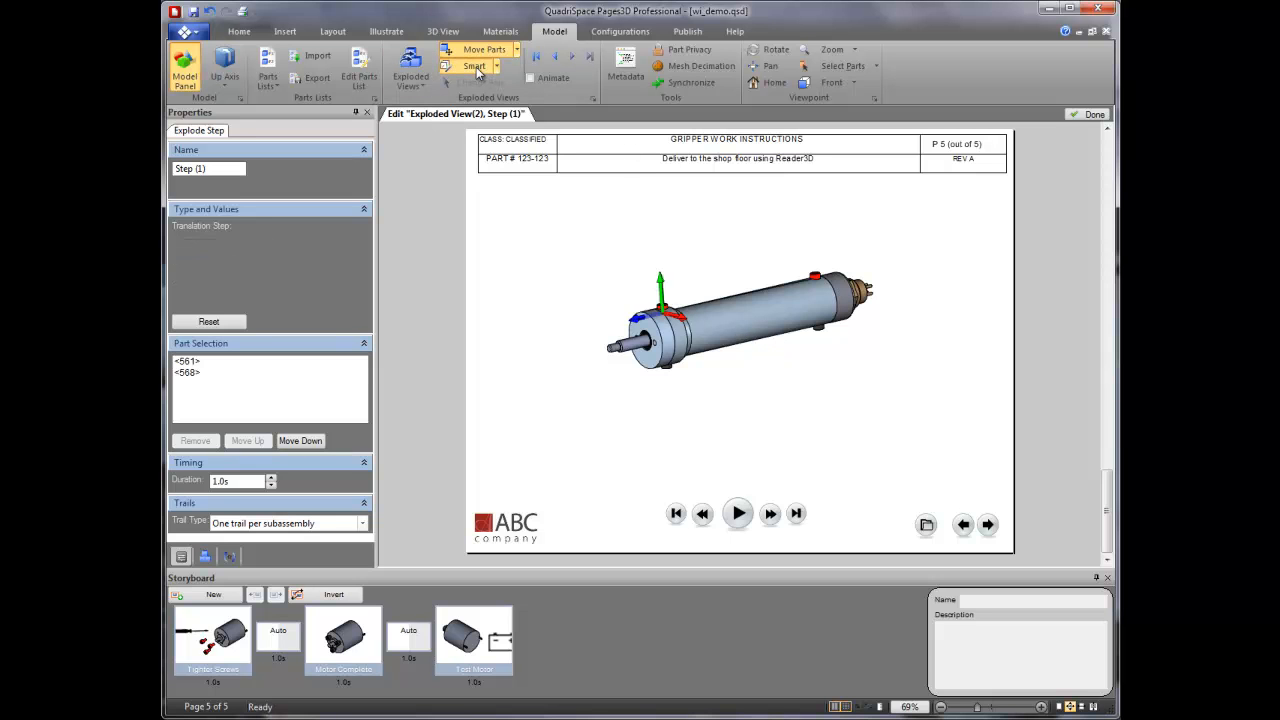
left_click(662, 296)
left_click_drag(662, 291, 662, 294)
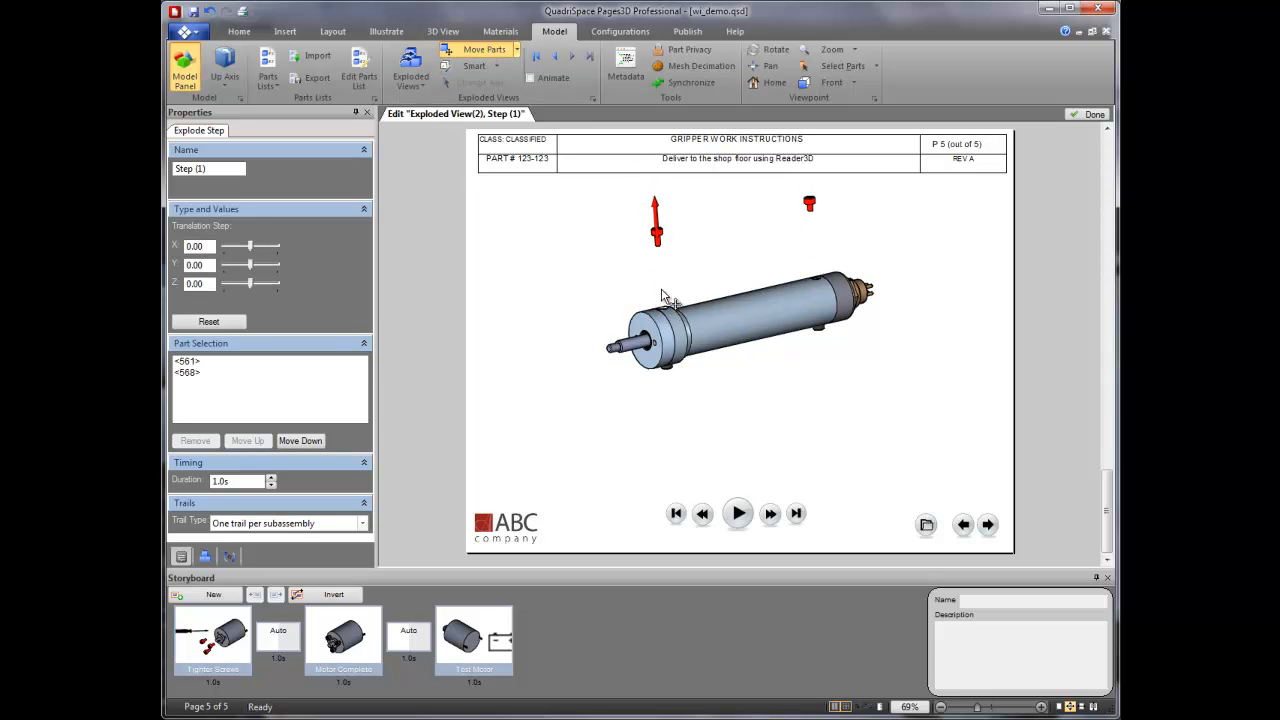
Select both cap screws beneath the actuator and move them straight down in a second explode step
left_click(674, 374)
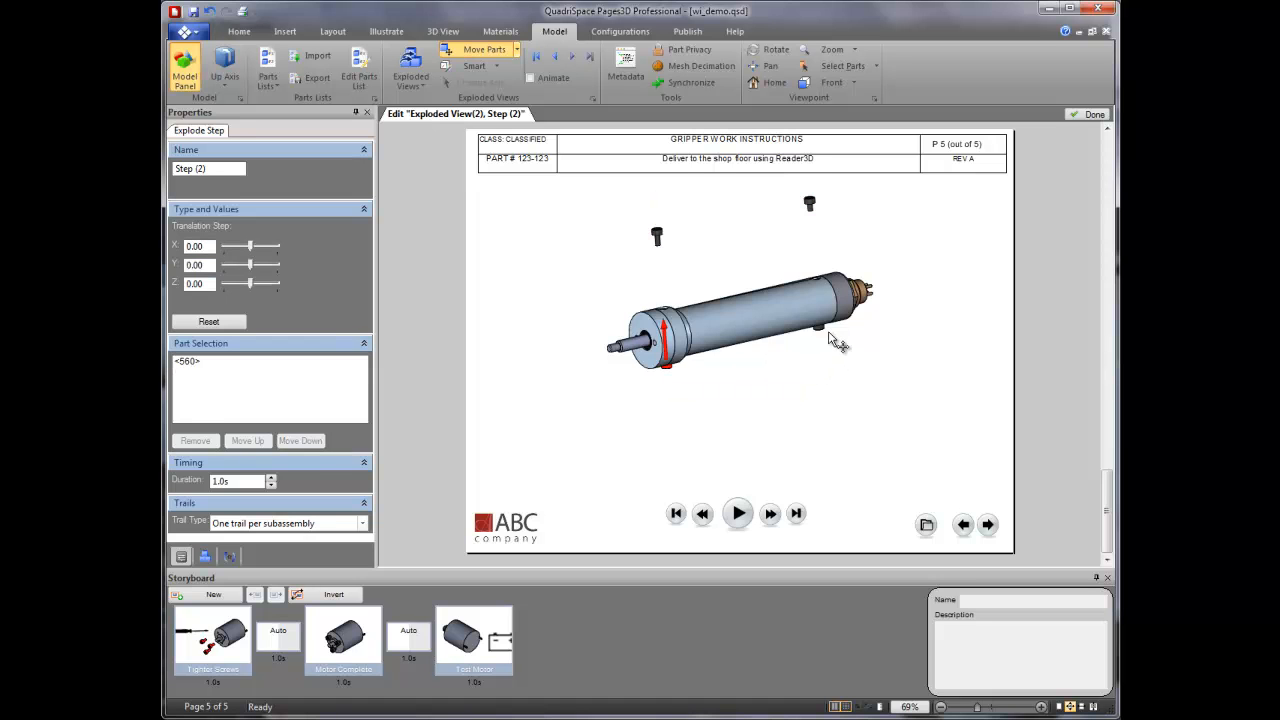
left_click(821, 333, "ctrl")
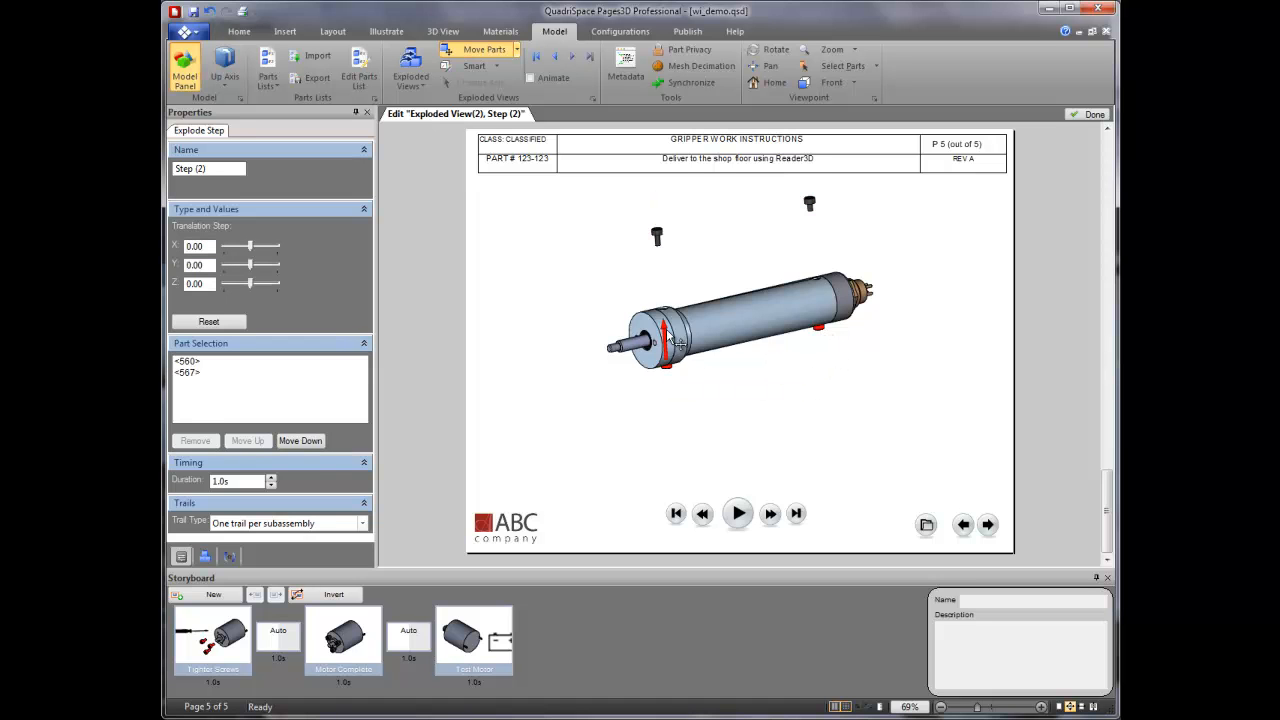
left_click_drag(672, 343, 674, 410)
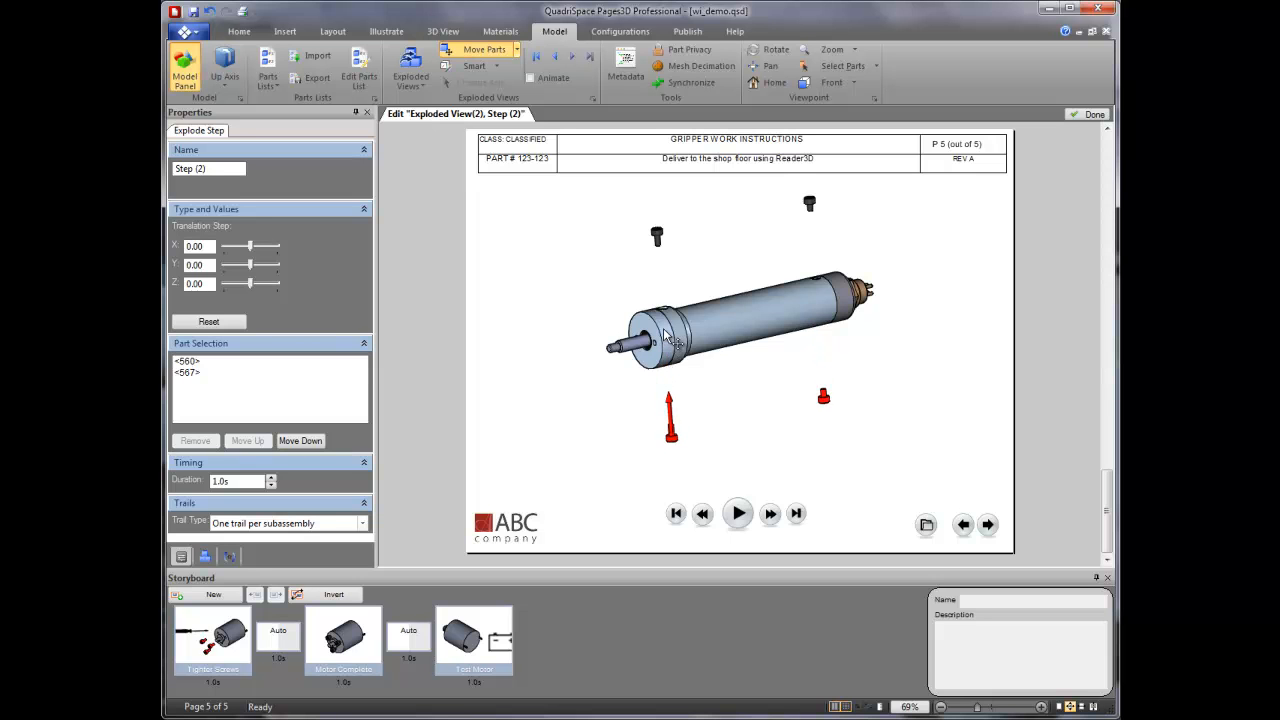
left_click(668, 340)
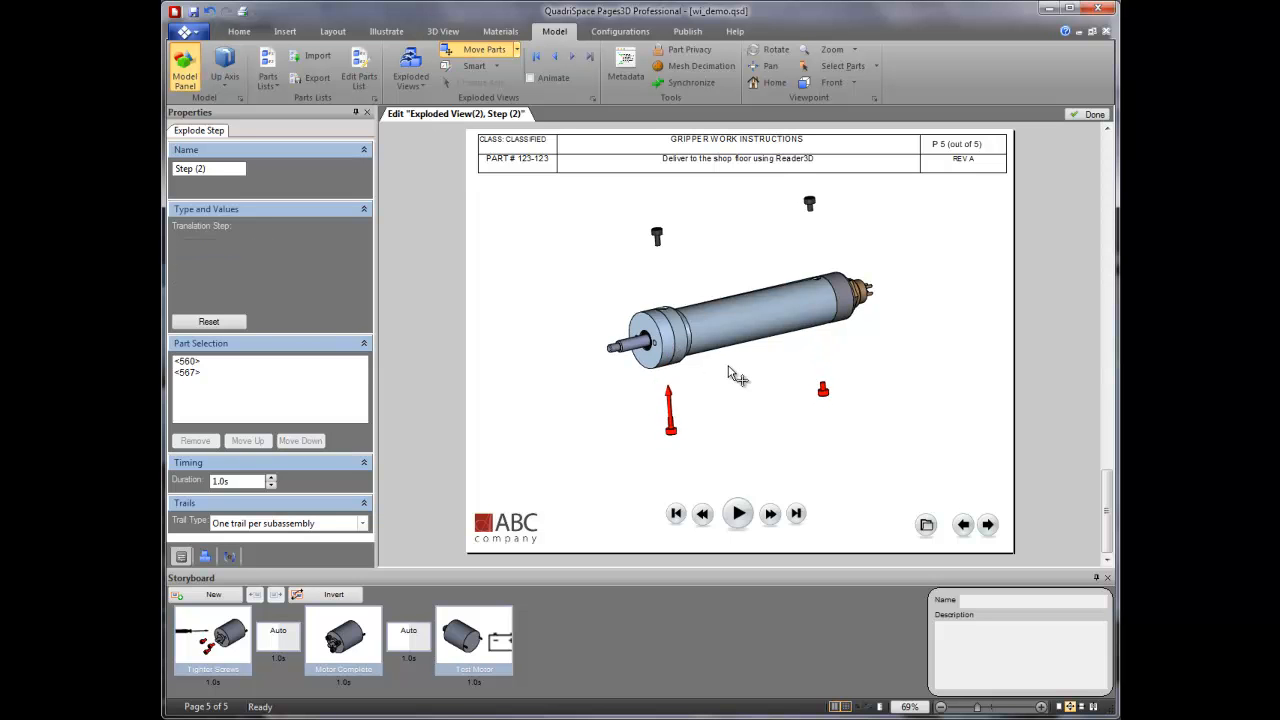
Slide the front end cap out of the tube about 0.10 along X, including the small rings behind it in the step
left_click_drag(677, 340, 658, 346)
left_click(659, 347, "ctrl")
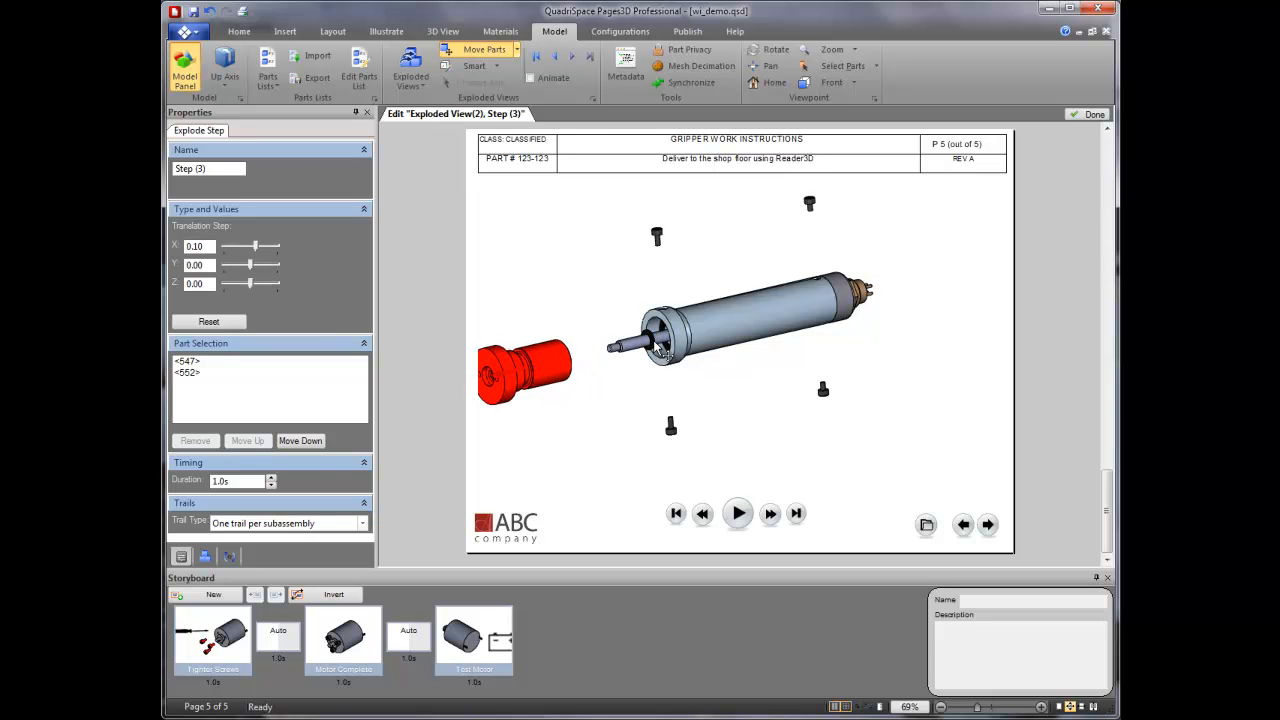
left_click(660, 347, "ctrl")
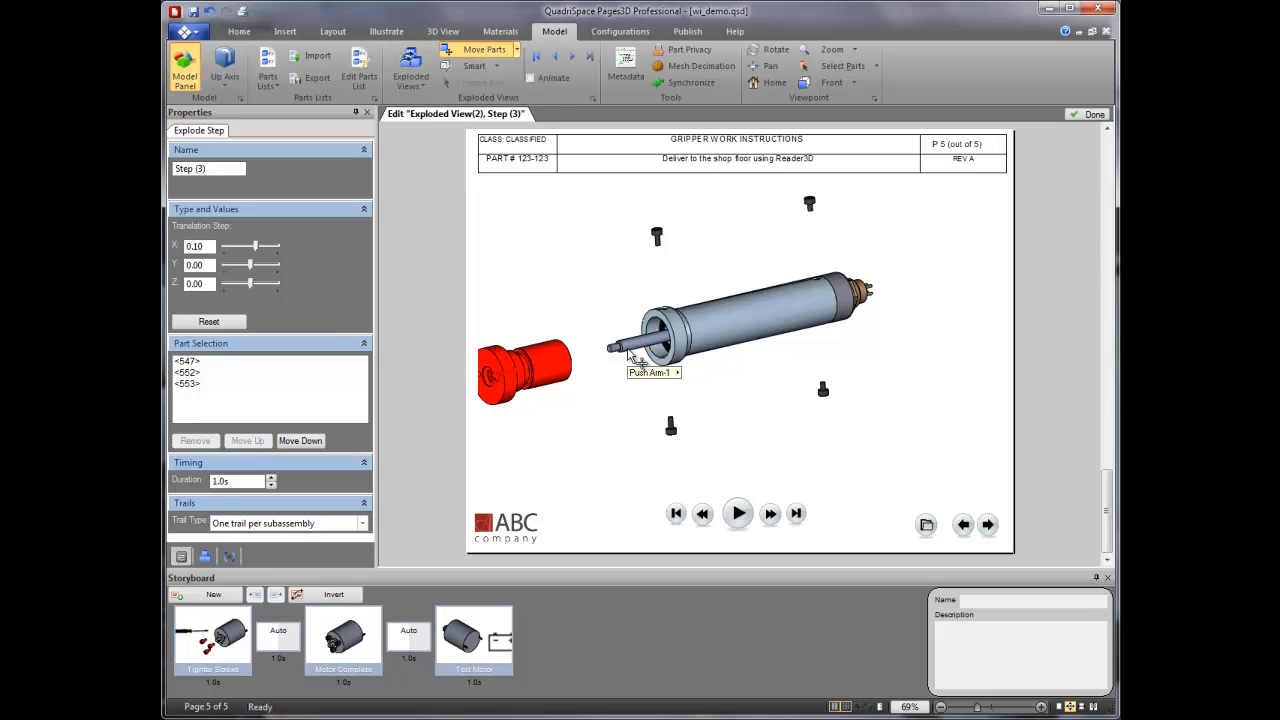
Pull the brass connector out of the actuator's rear end about -0.05 along X
left_click(878, 296)
left_click_drag(841, 296, 844, 297)
middle_click_drag(840, 296, 838, 286)
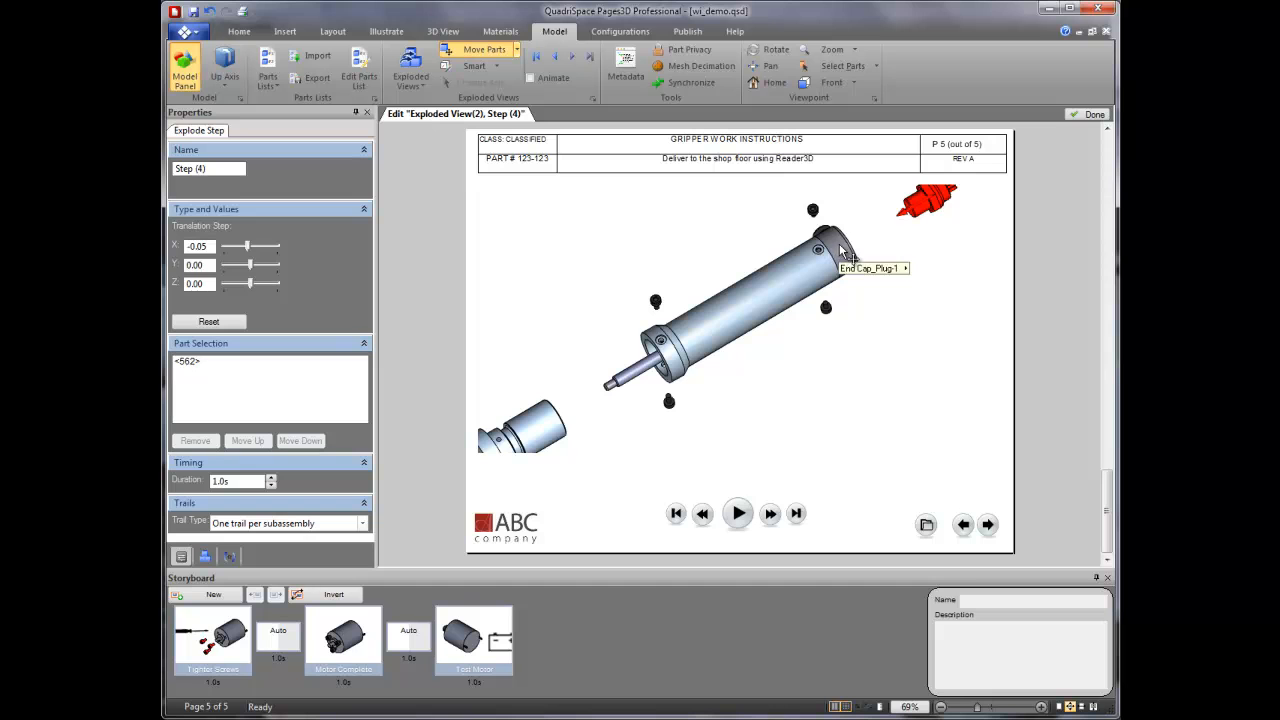
Move the rear end cap plug and its neighbouring part off the tube together, about -0.05 along X
left_click(843, 256)
left_click(843, 256)
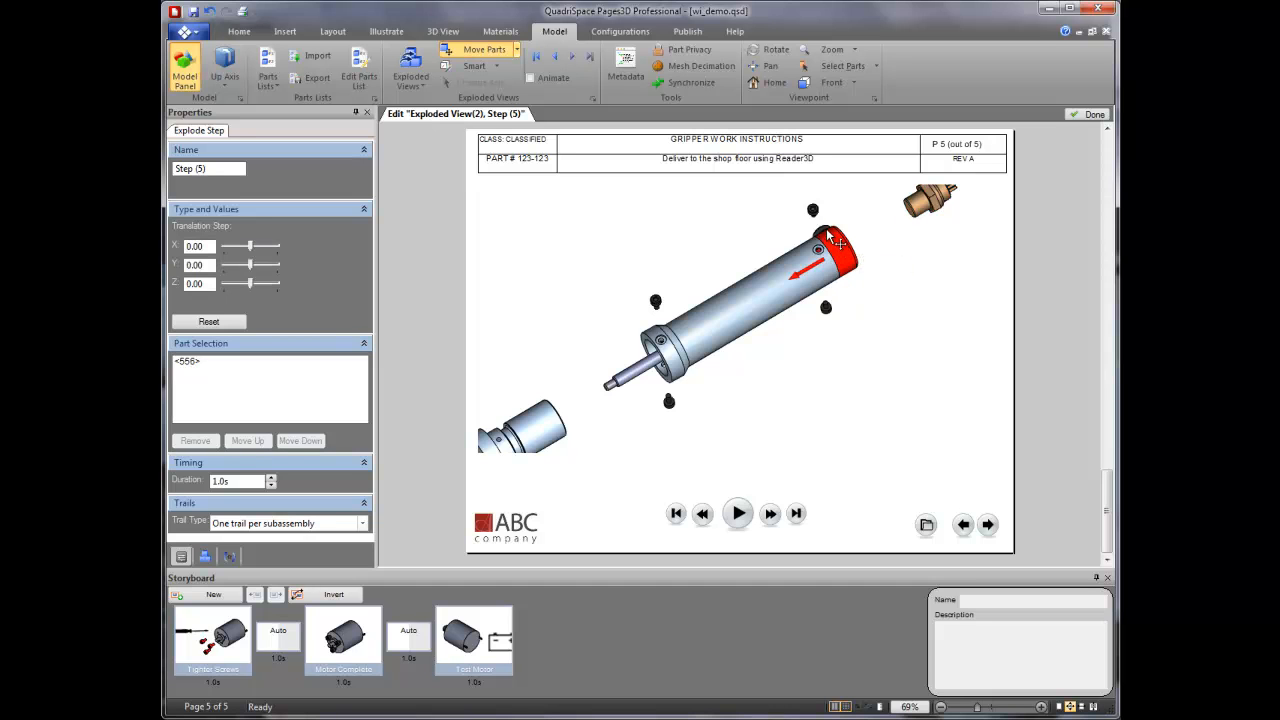
left_click(822, 229)
left_click_drag(817, 264, 813, 265)
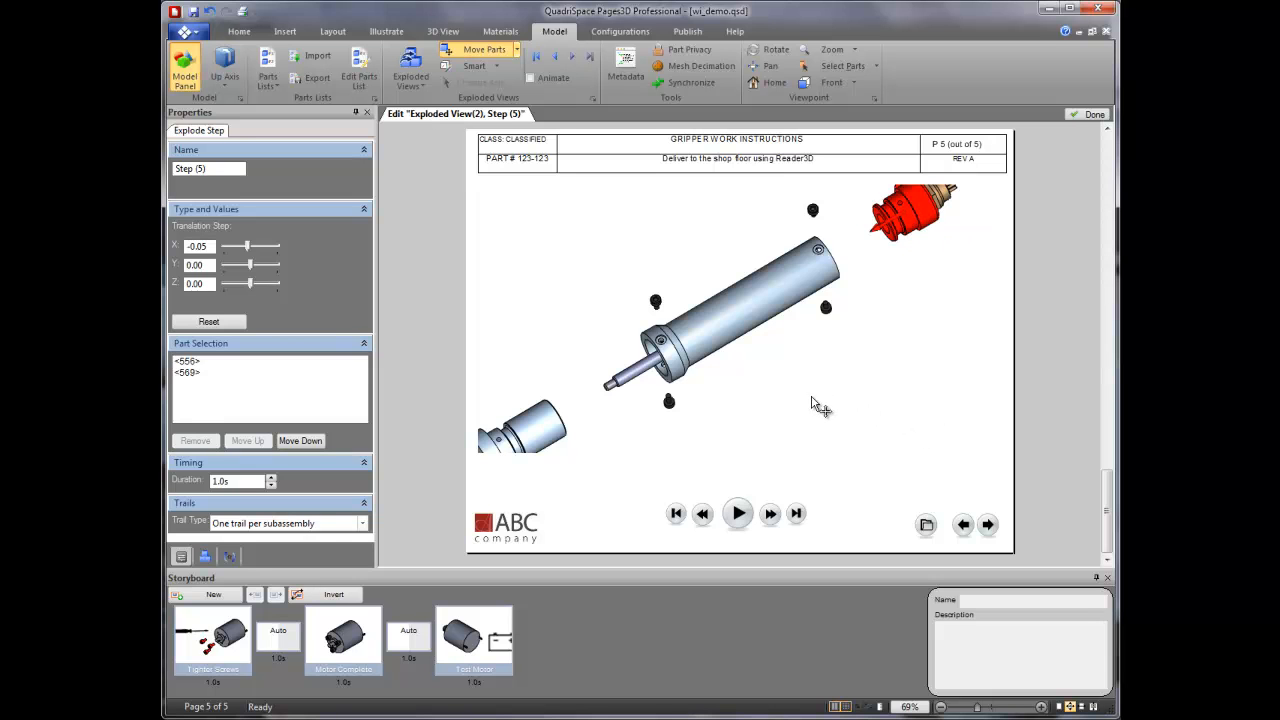
Slide the outer tube rearward about -0.13 along X and add the black rings at both ends to the same explode step
left_click(740, 316)
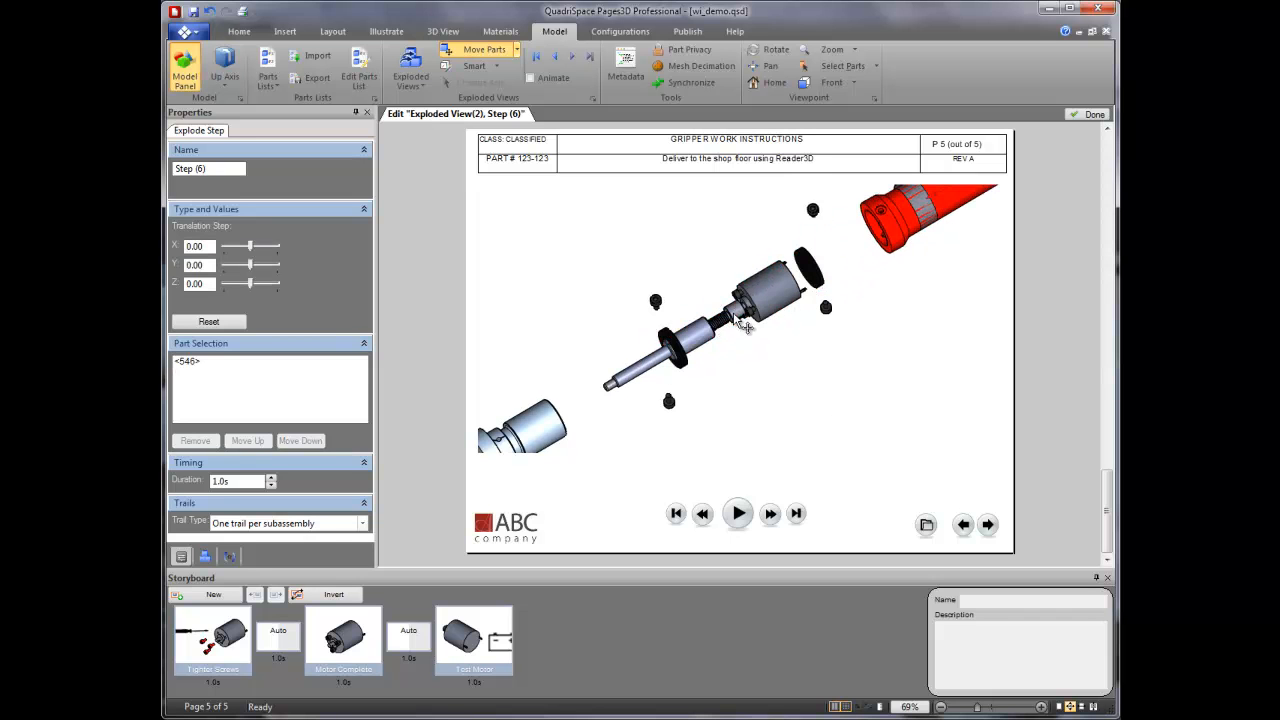
left_click_drag(732, 315, 729, 319)
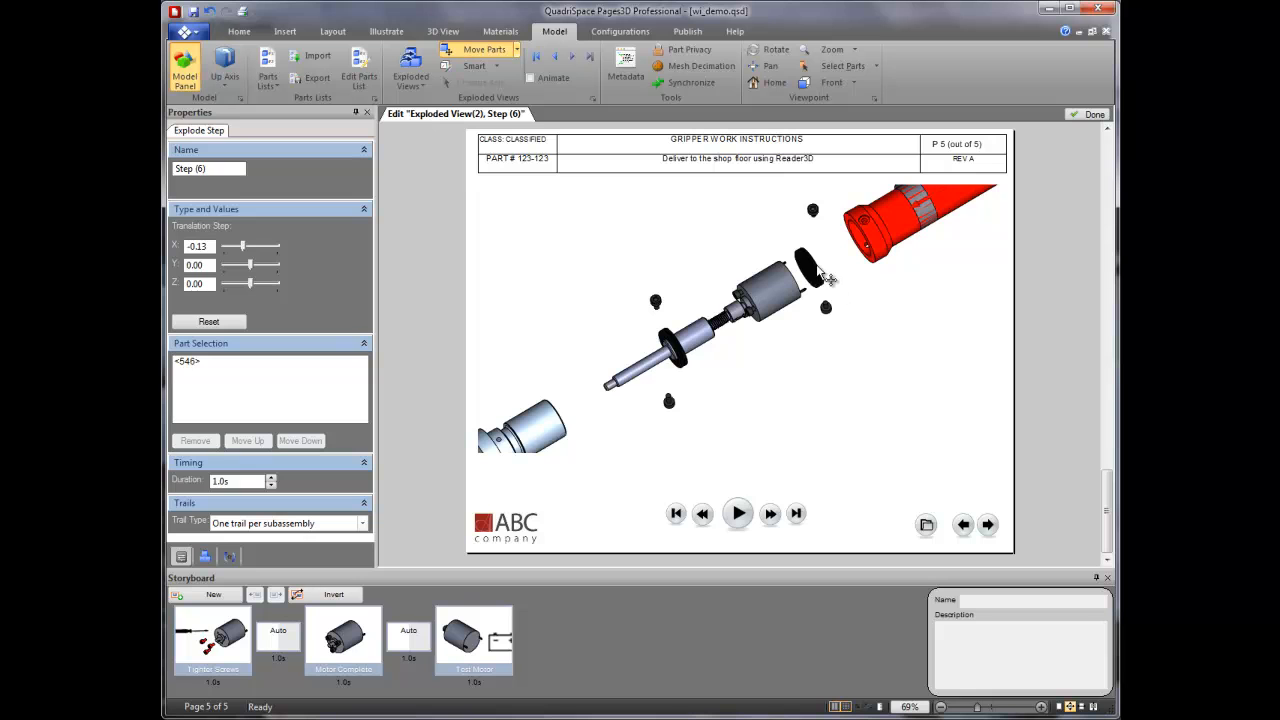
left_click(810, 267)
left_click(812, 273)
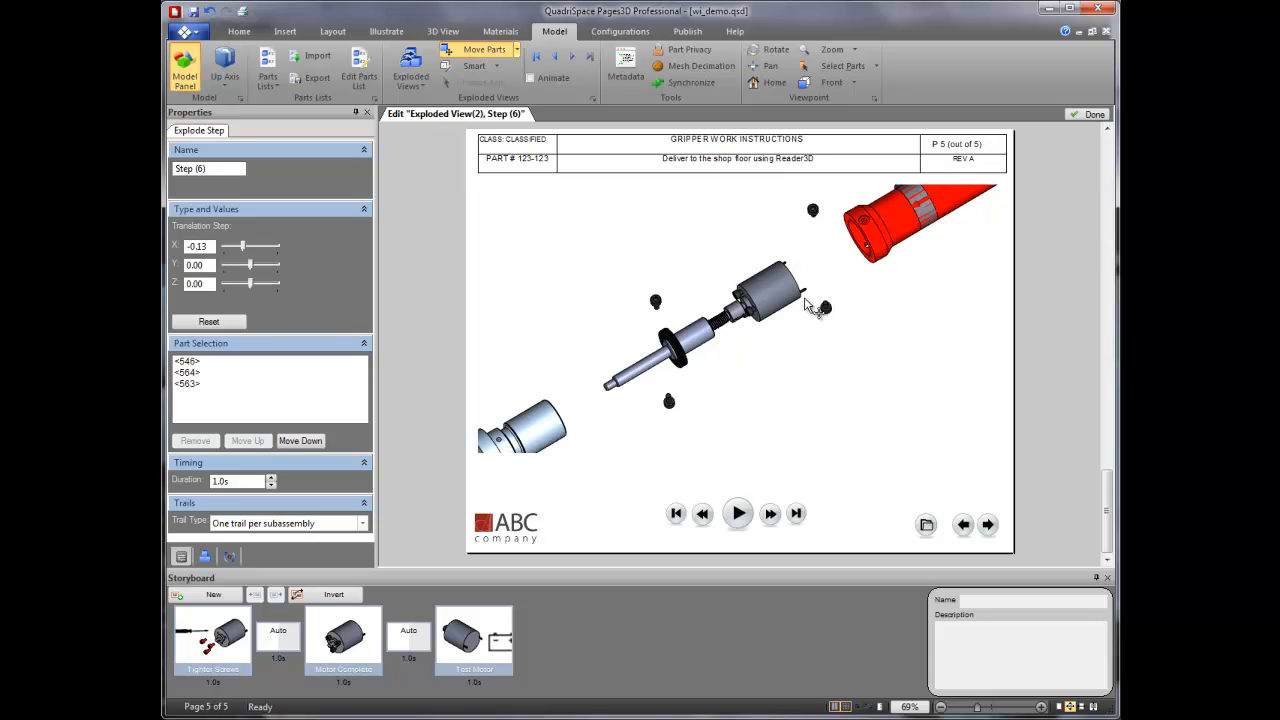
left_click(677, 352)
left_click(683, 351)
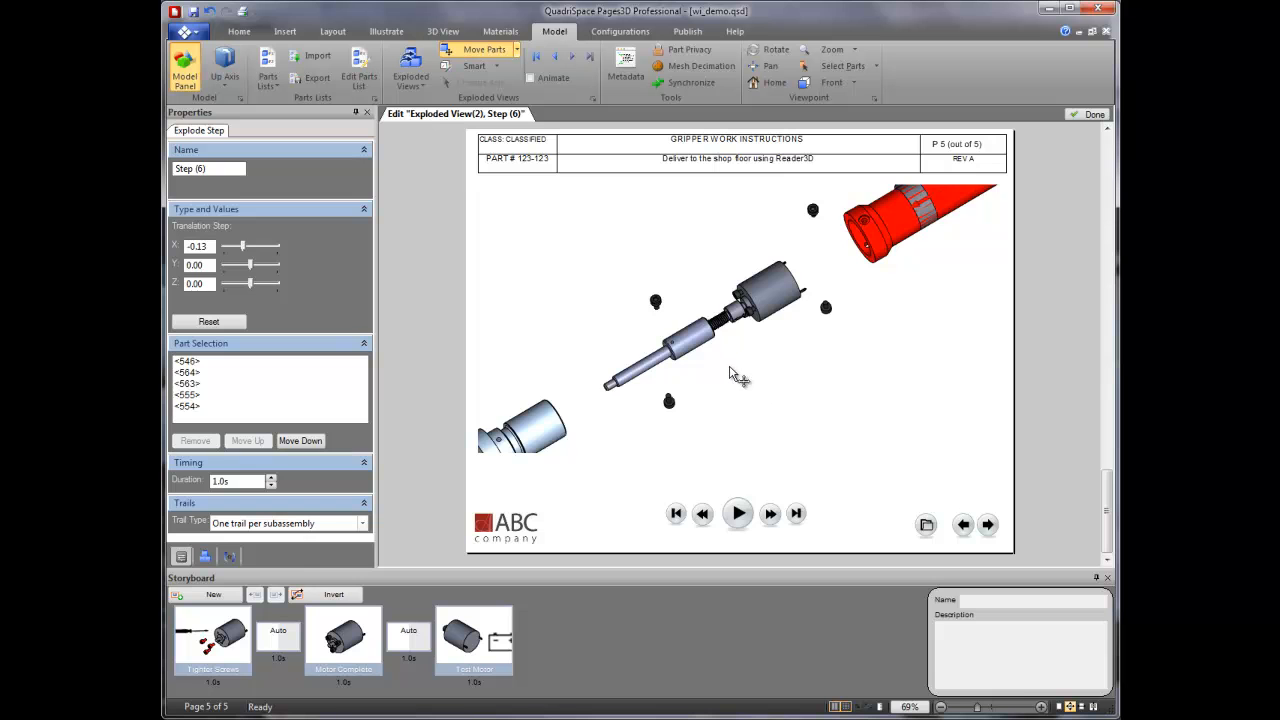
Select the push arm and the small key beneath it and slide them forward about 0.05 along X
middle_click_drag(745, 379, 727, 360)
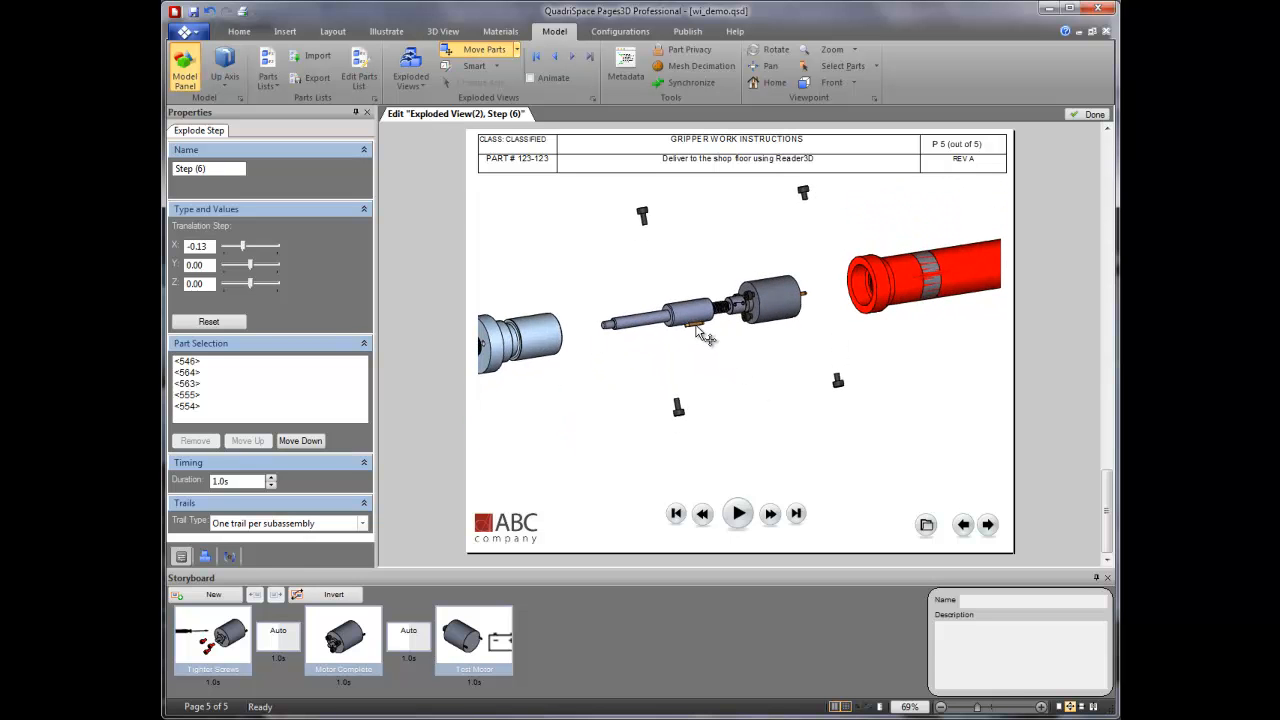
left_click(702, 332)
left_click(737, 354)
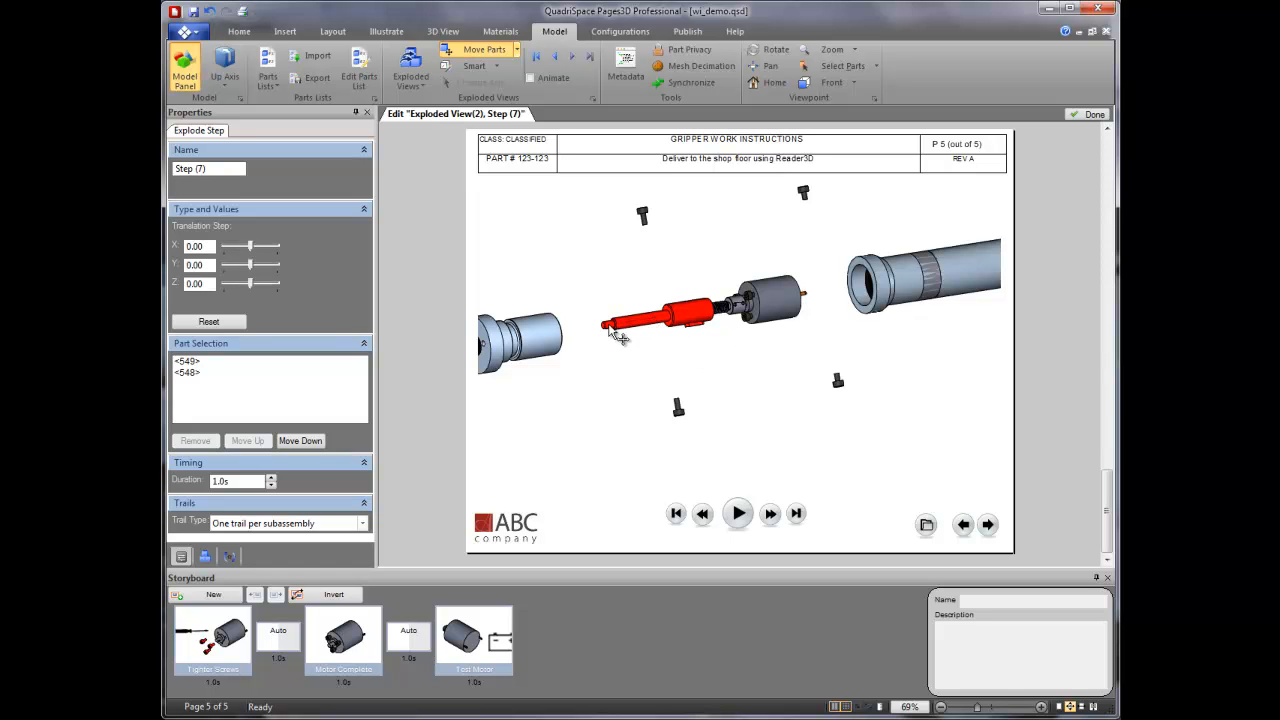
left_click_drag(640, 322, 561, 333)
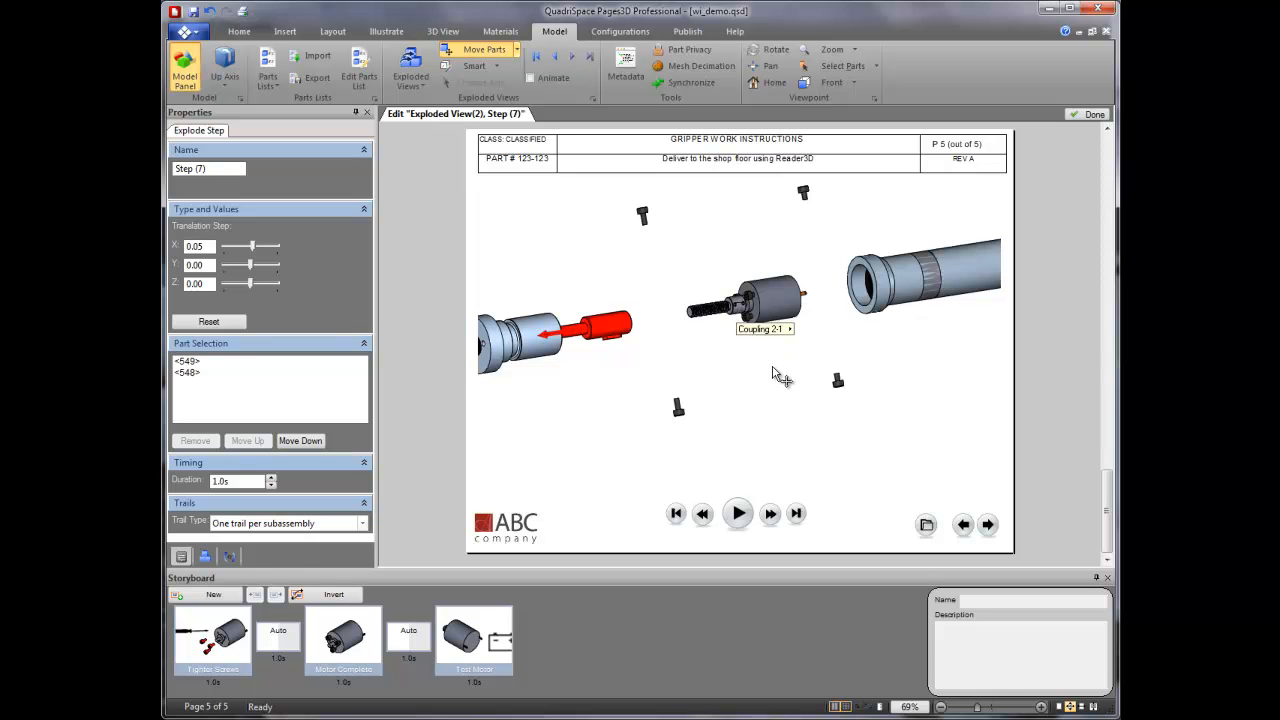
Select both pins in the motor coupling and pull them out sideways together in a new explode step
scroll(778, 372, "up", 1)
scroll(778, 372, "up", 3)
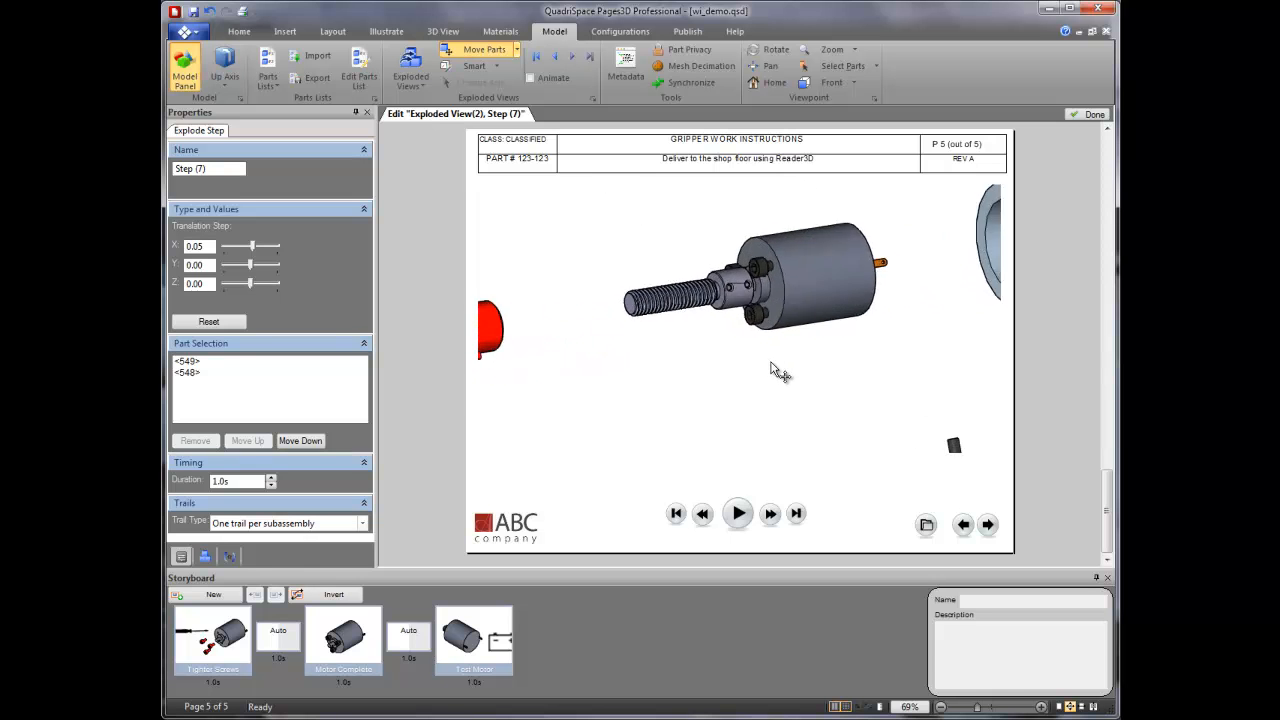
left_click(726, 278)
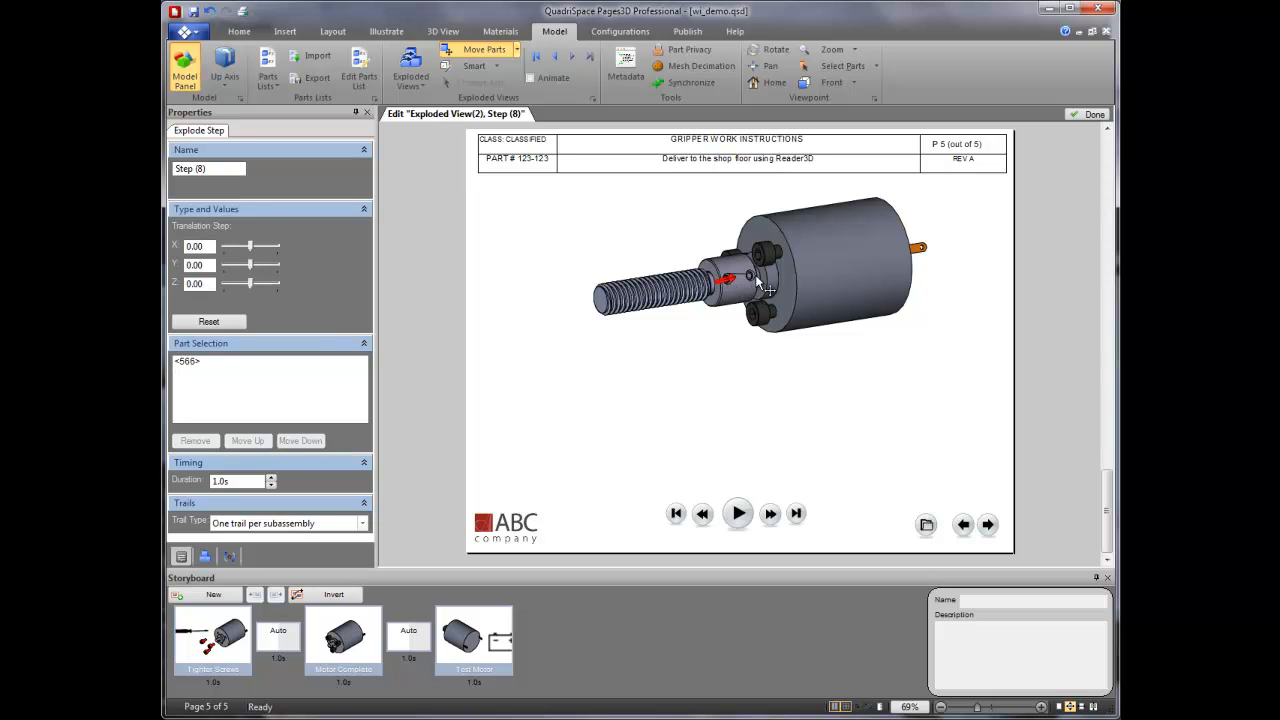
left_click(752, 280, "ctrl")
left_click_drag(728, 278, 780, 264)
Slide the threaded screw forward out of the motor coupling as its own explode step
left_click(675, 290)
left_click(702, 287)
left_click_drag(658, 293, 558, 308)
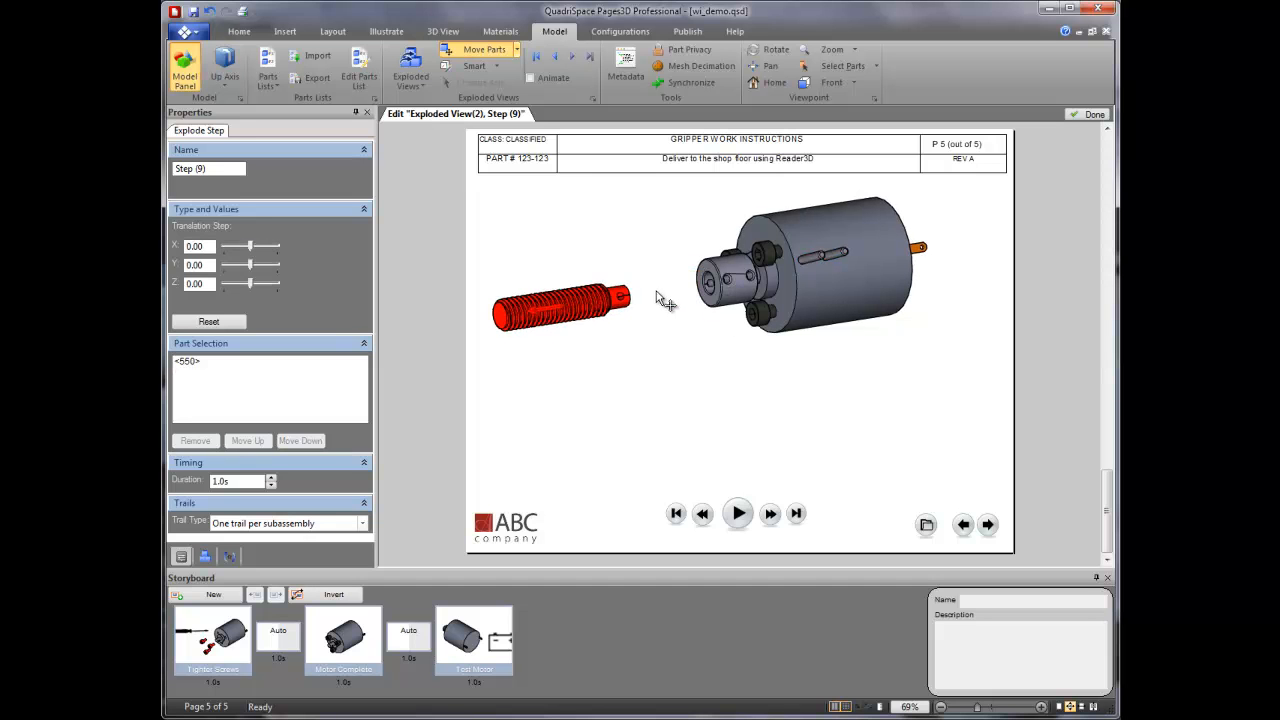
Slide the coupling forward off the motor shaft and finish editing the exploded view
left_click(734, 290)
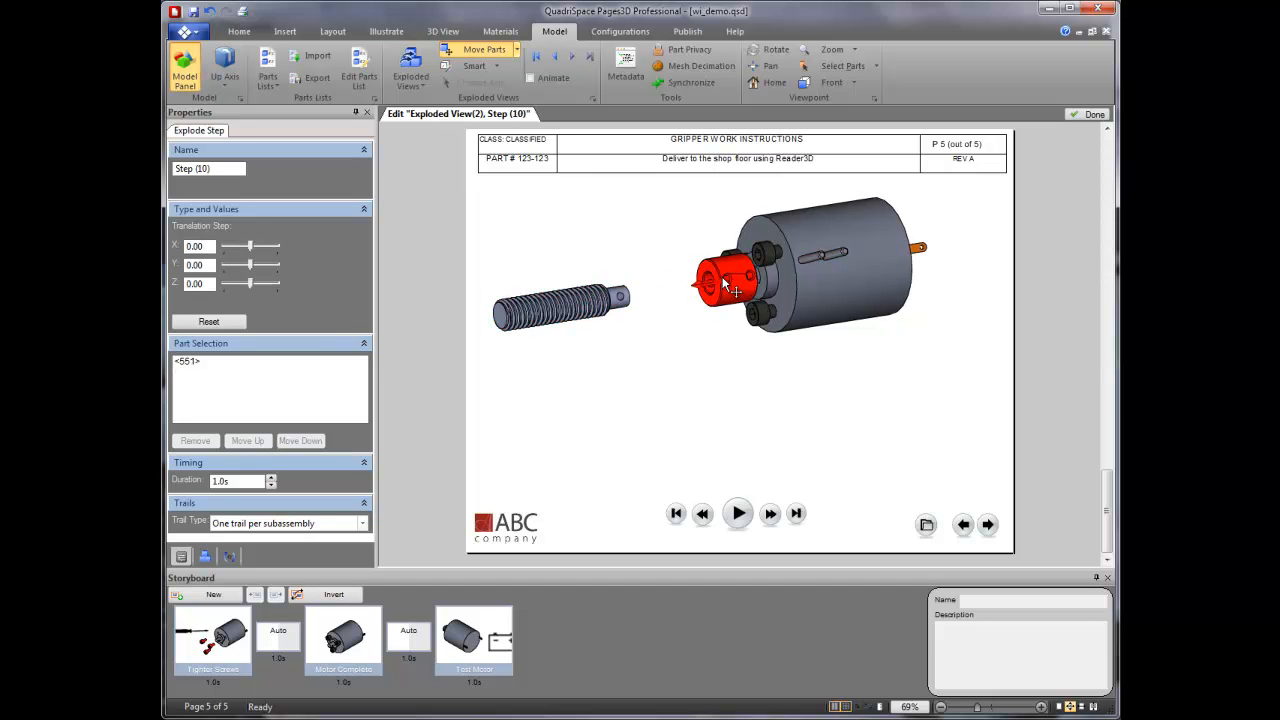
left_click_drag(722, 287, 674, 291)
left_click(1090, 118)
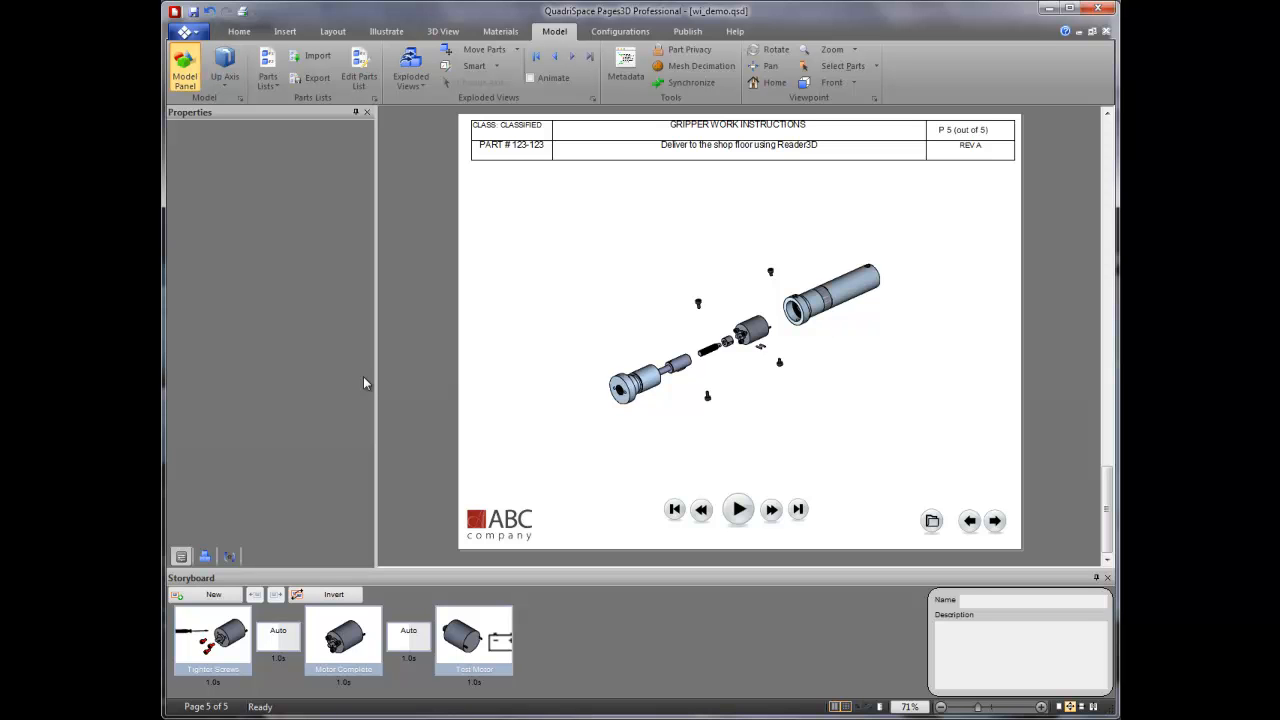
Orient the exploded actuator with an Isometric 30 axonometric view that shows all its parts on the page
left_click(230, 557)
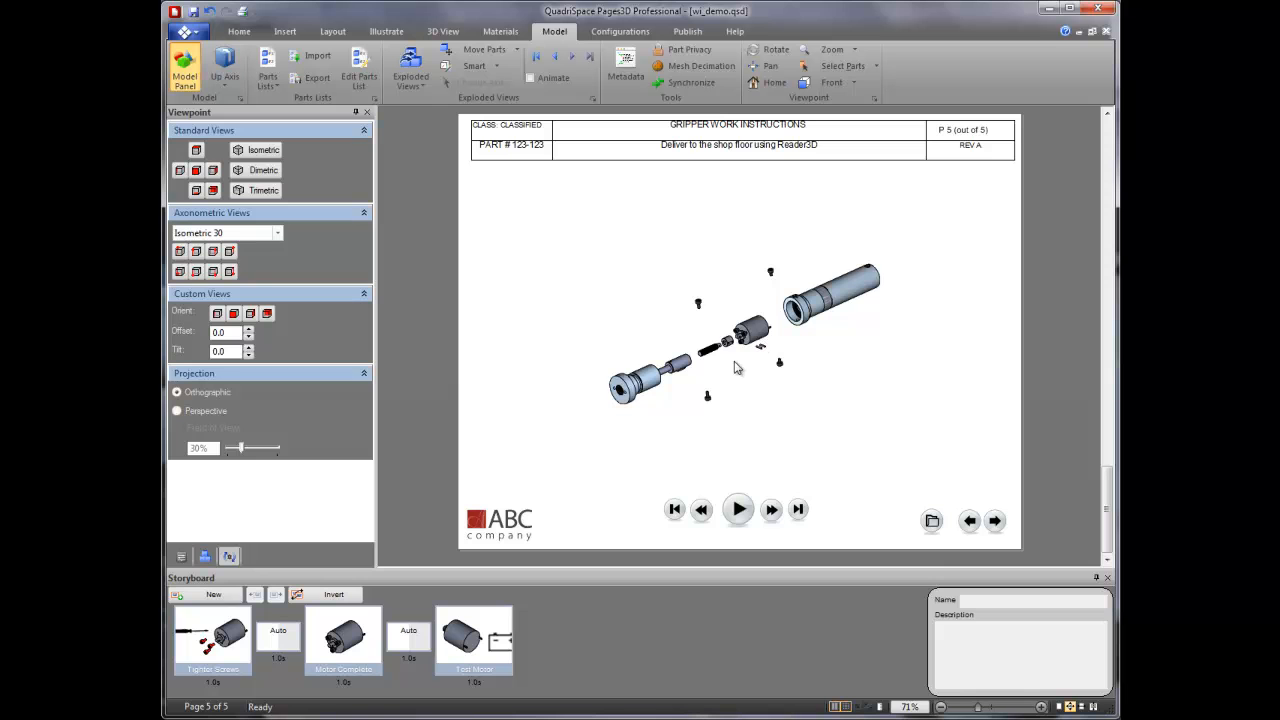
left_click(230, 251)
left_click(214, 252)
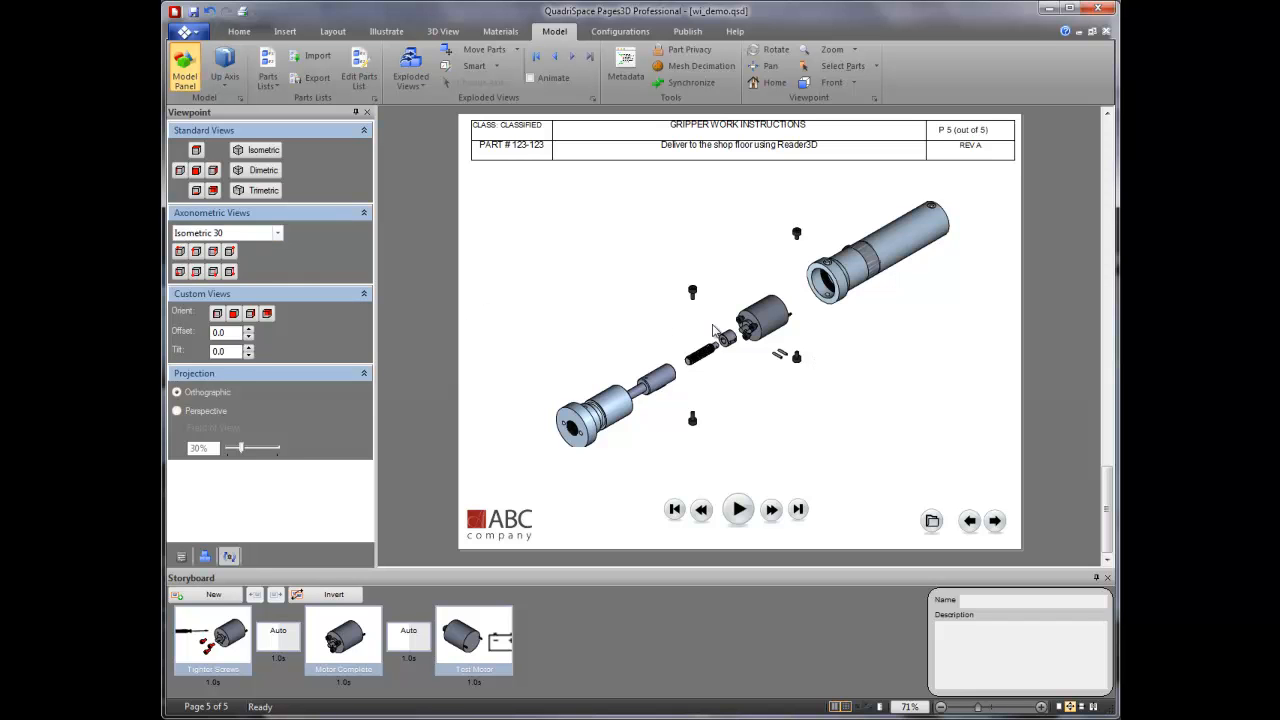
Generate a storyboard from the linear actuator's exploded view with reversed steps, selected assembled parts, hidden unassembled parts and an assembled-state view
left_click(385, 33)
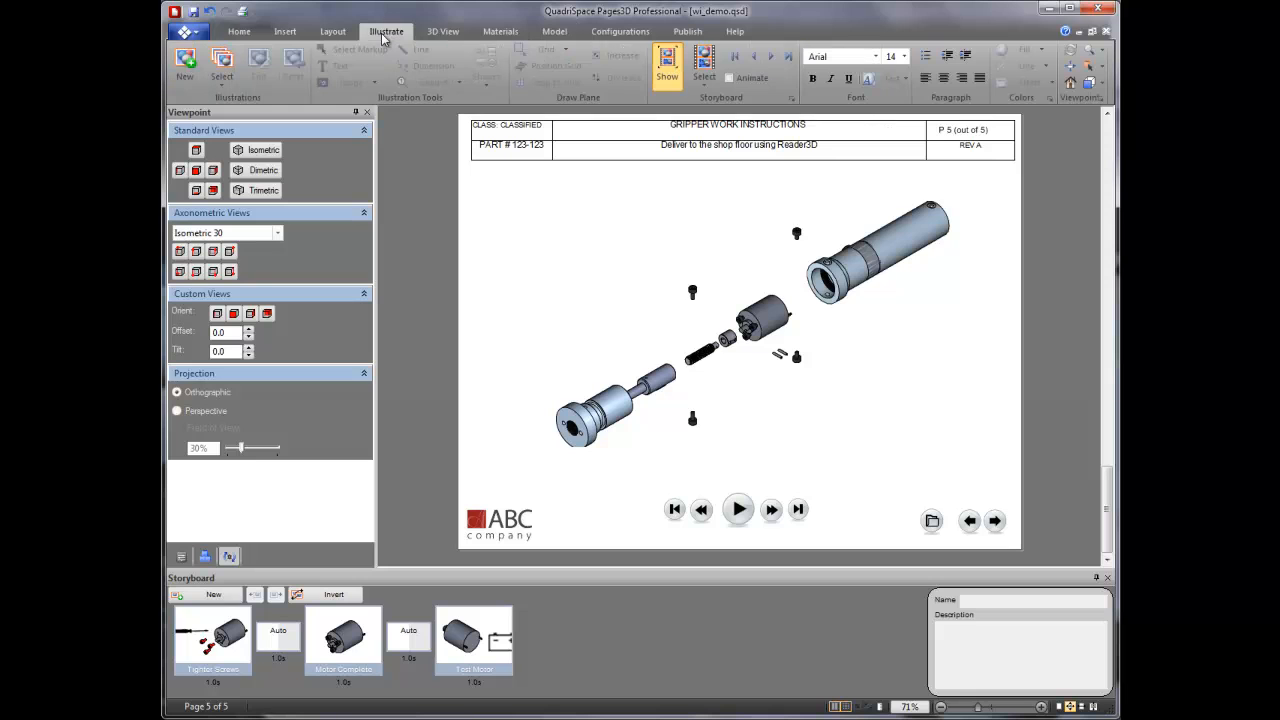
left_click(703, 82)
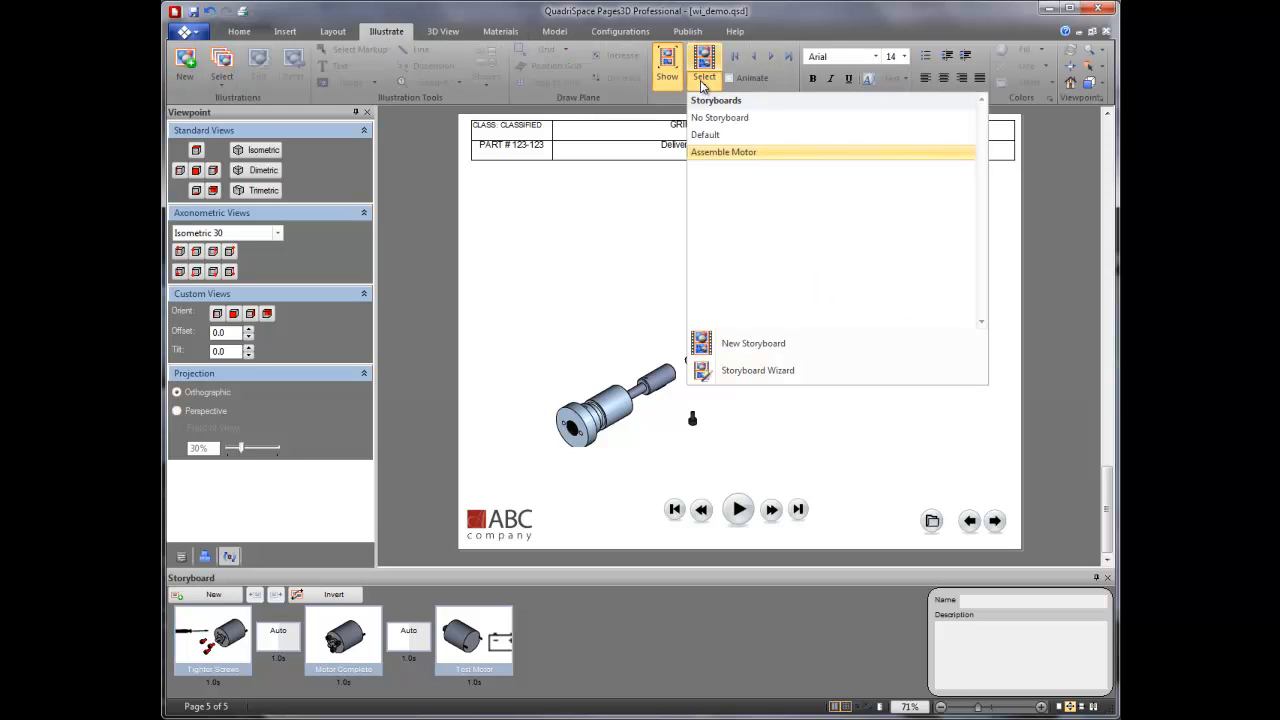
left_click(790, 371)
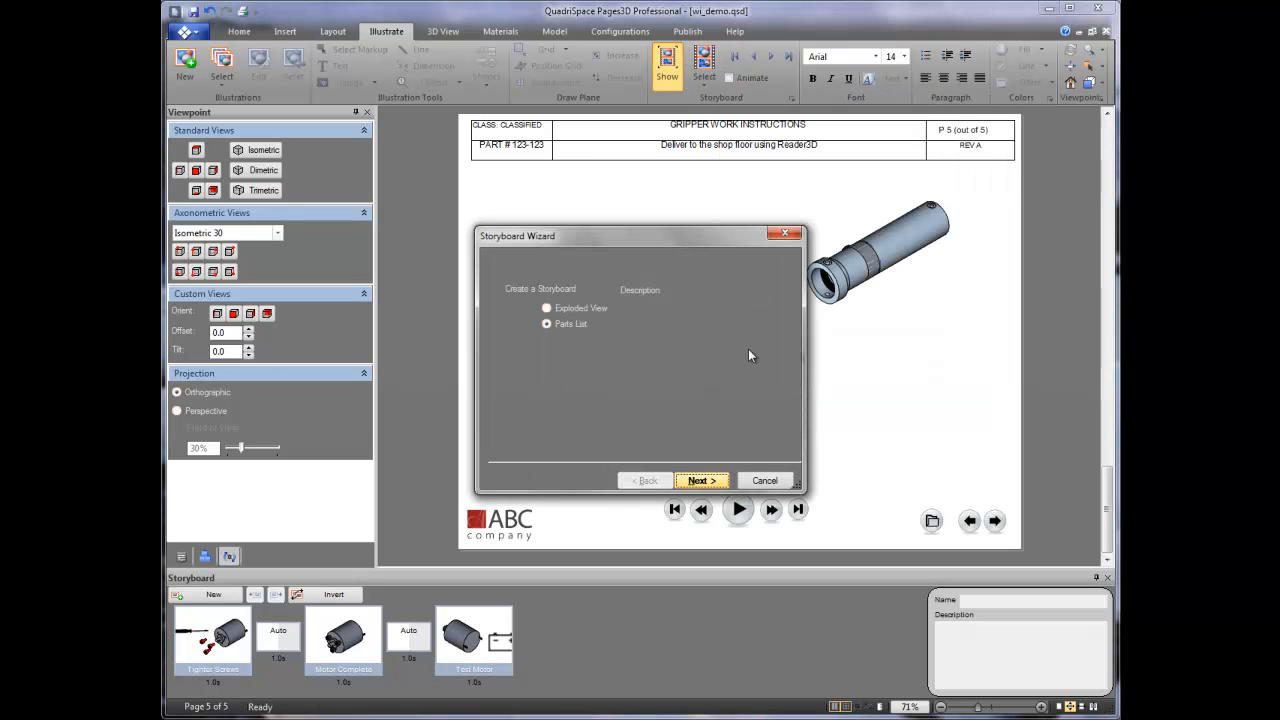
left_click(593, 307)
left_click(701, 480)
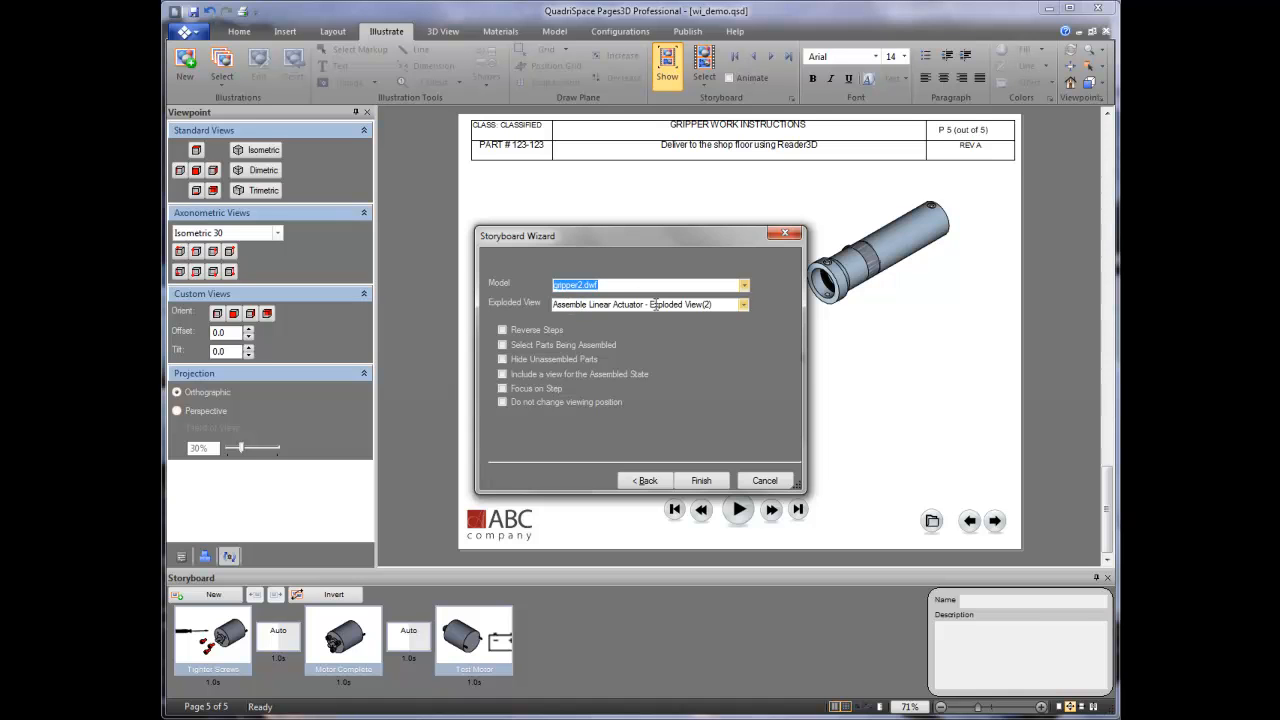
left_click(538, 332)
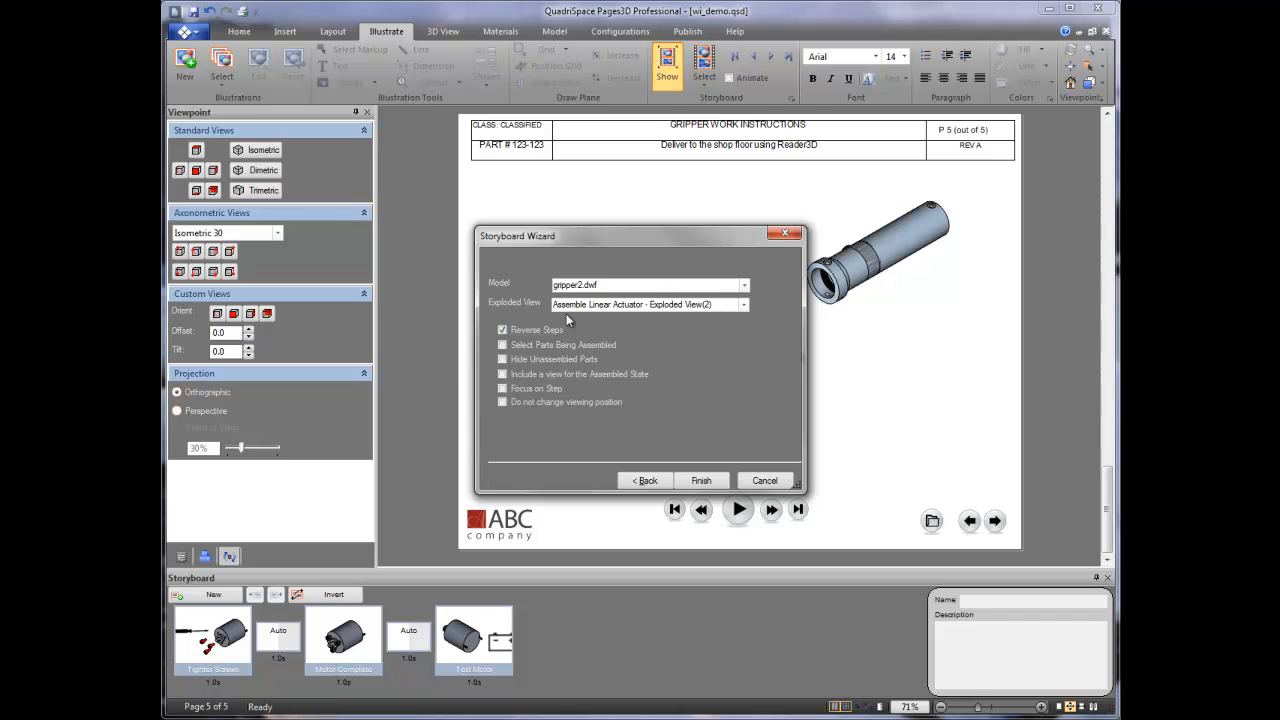
left_click(564, 345)
left_click(582, 358)
left_click(580, 376)
left_click(703, 481)
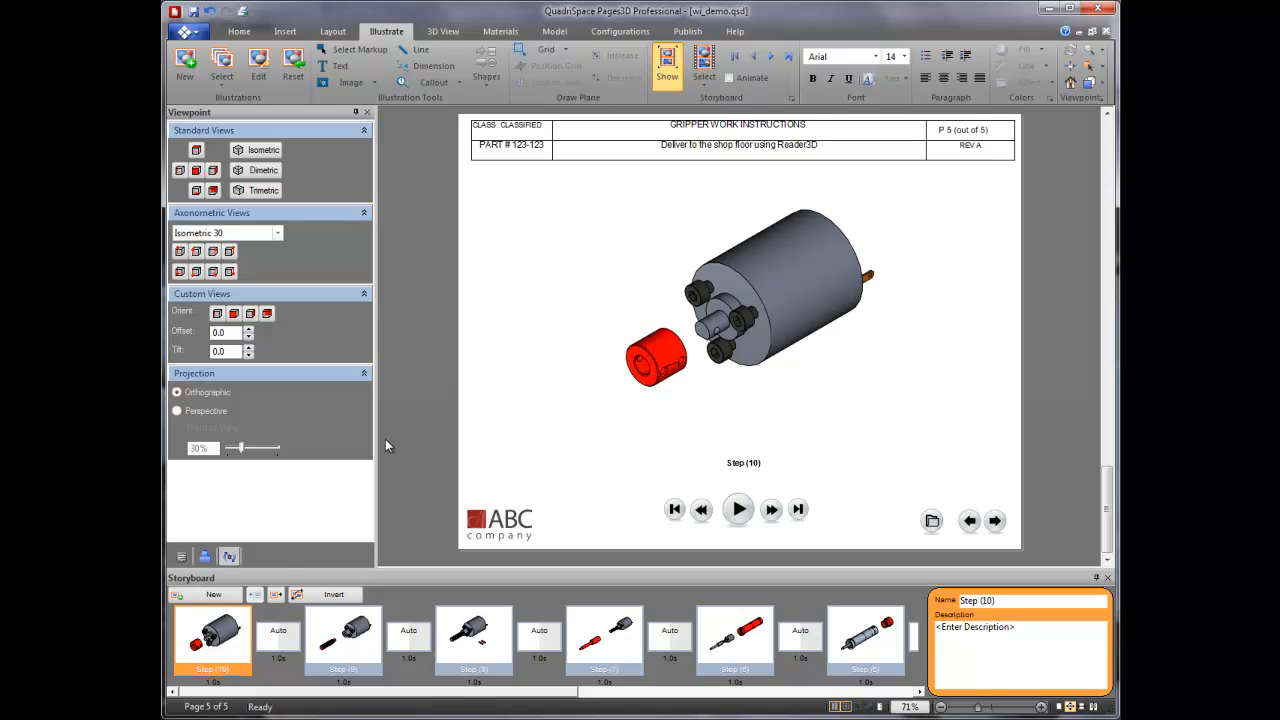
Turn on storyboard animation and play the assembly sequence through to the final snapshot
left_click(729, 77)
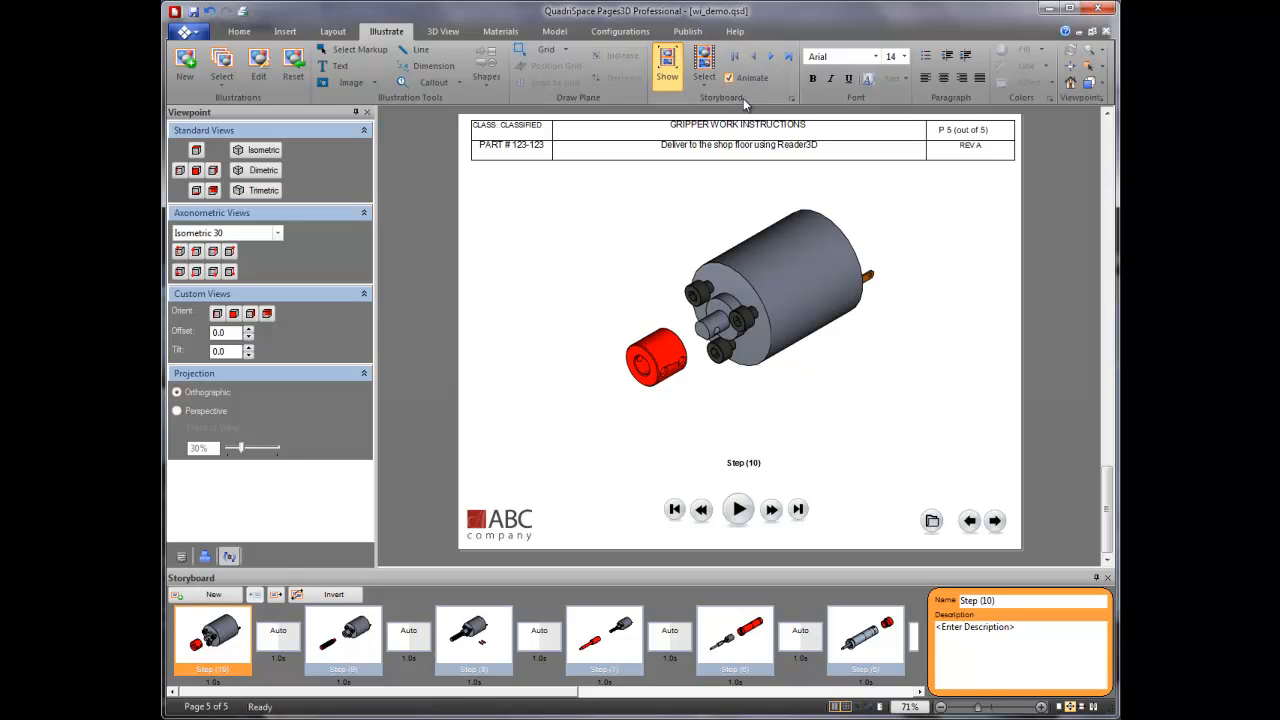
left_click(789, 60)
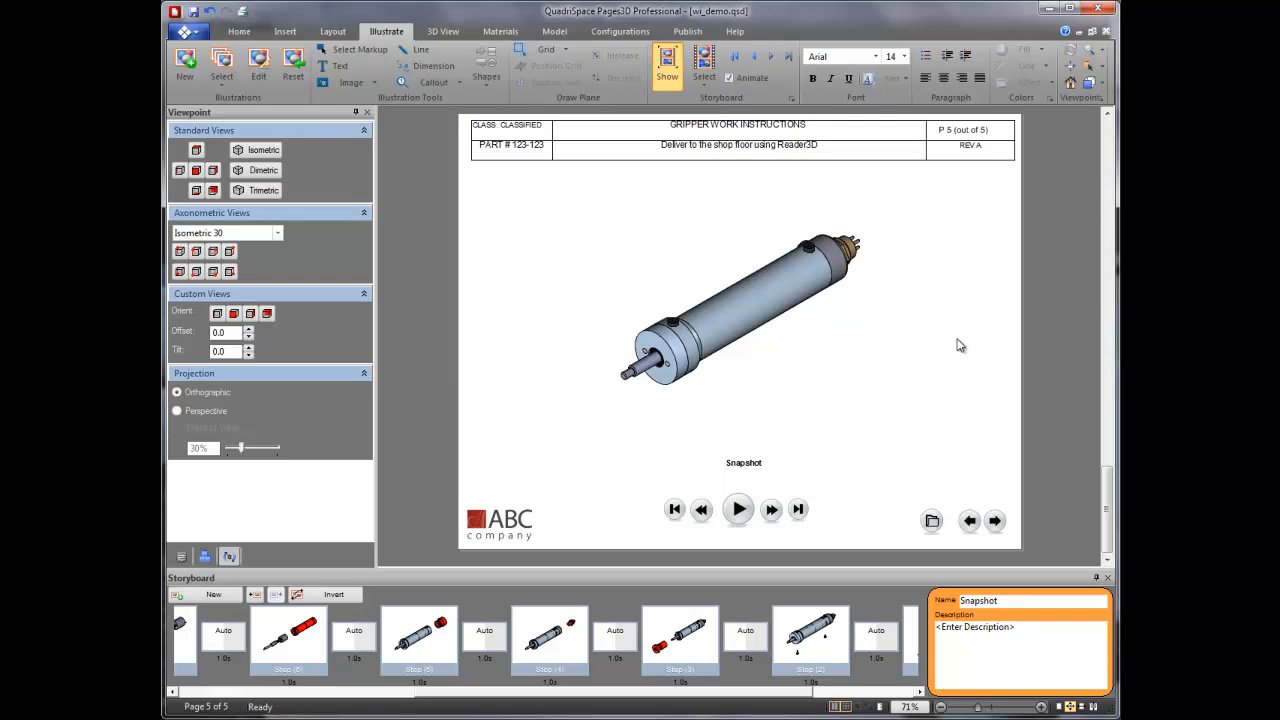
Name the first storyboard snapshot "Insert Coupling" and describe it as "Install the coupling. Make sure that the fit is tight."
left_click(259, 692)
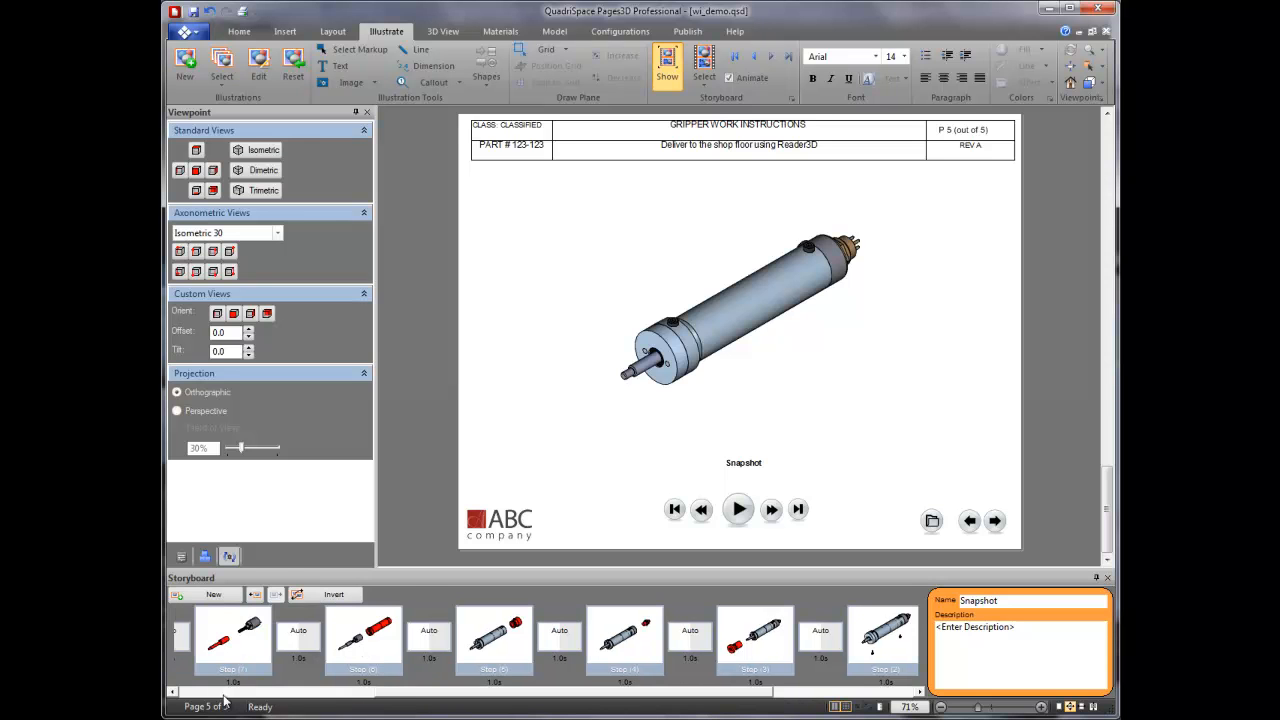
left_click(218, 693)
left_click(198, 693)
left_click(196, 693)
left_click(196, 693)
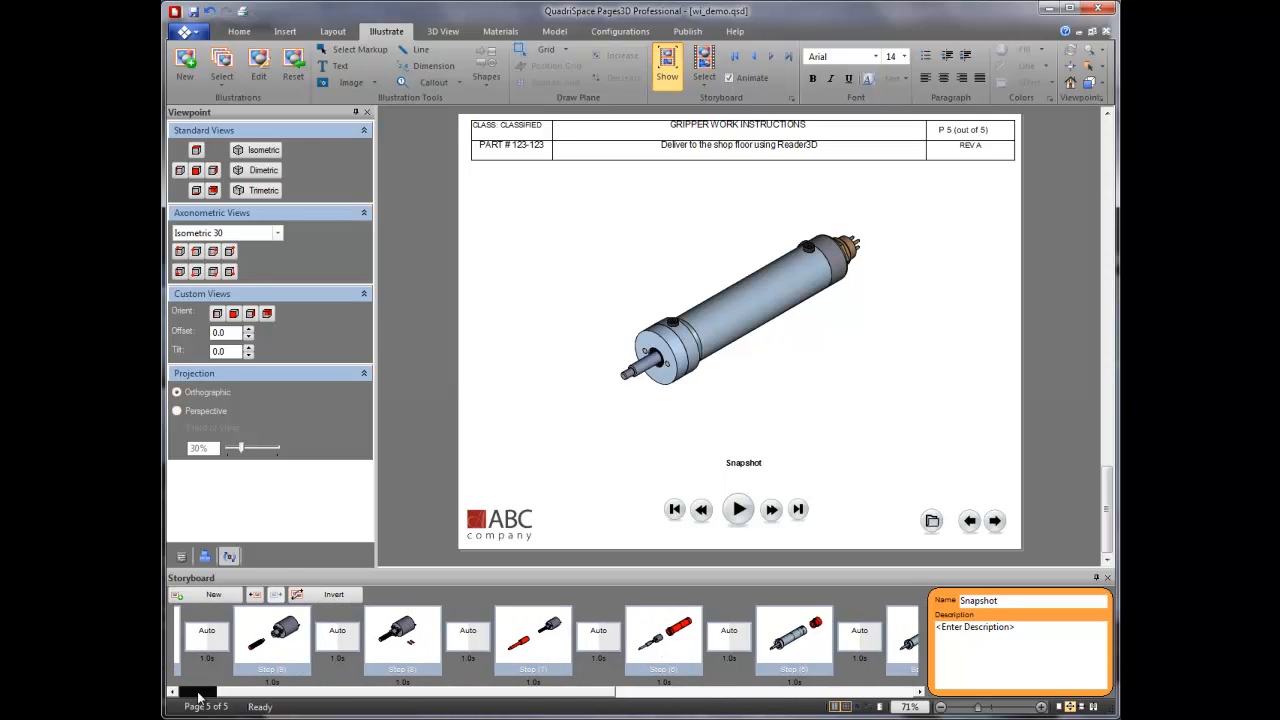
left_click(196, 693)
left_click(208, 658)
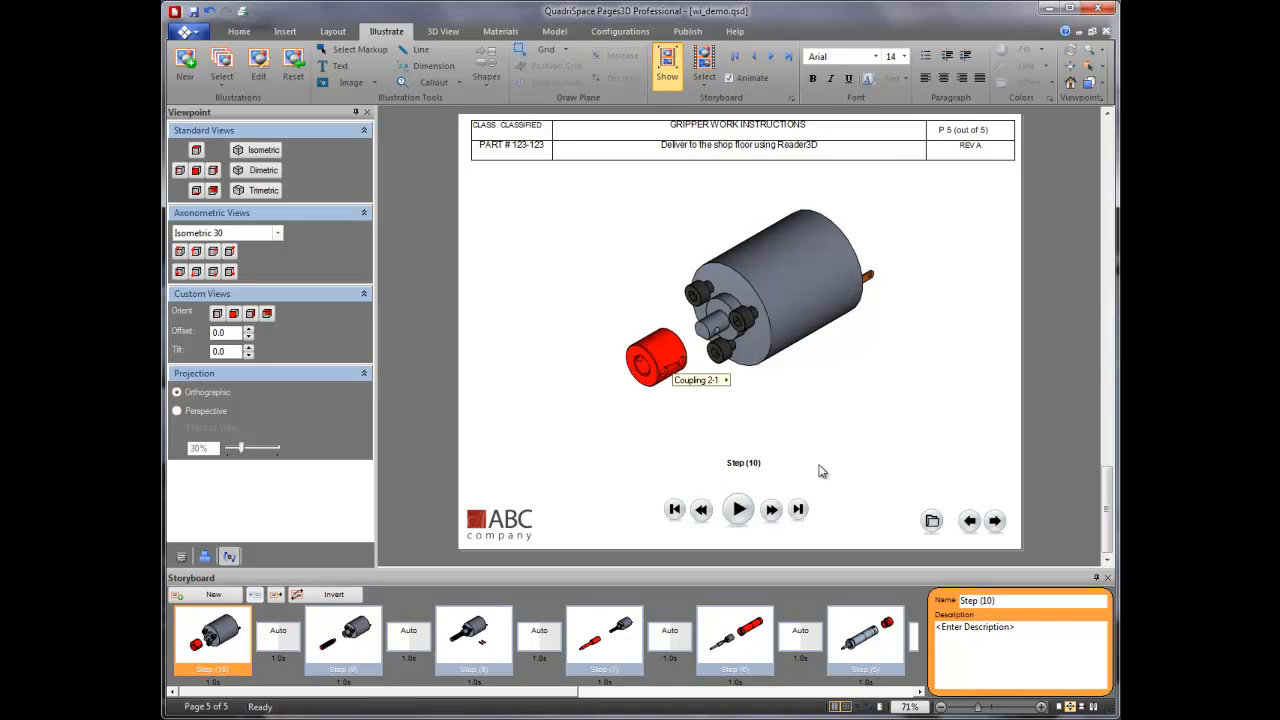
left_click(1016, 604)
type("In")
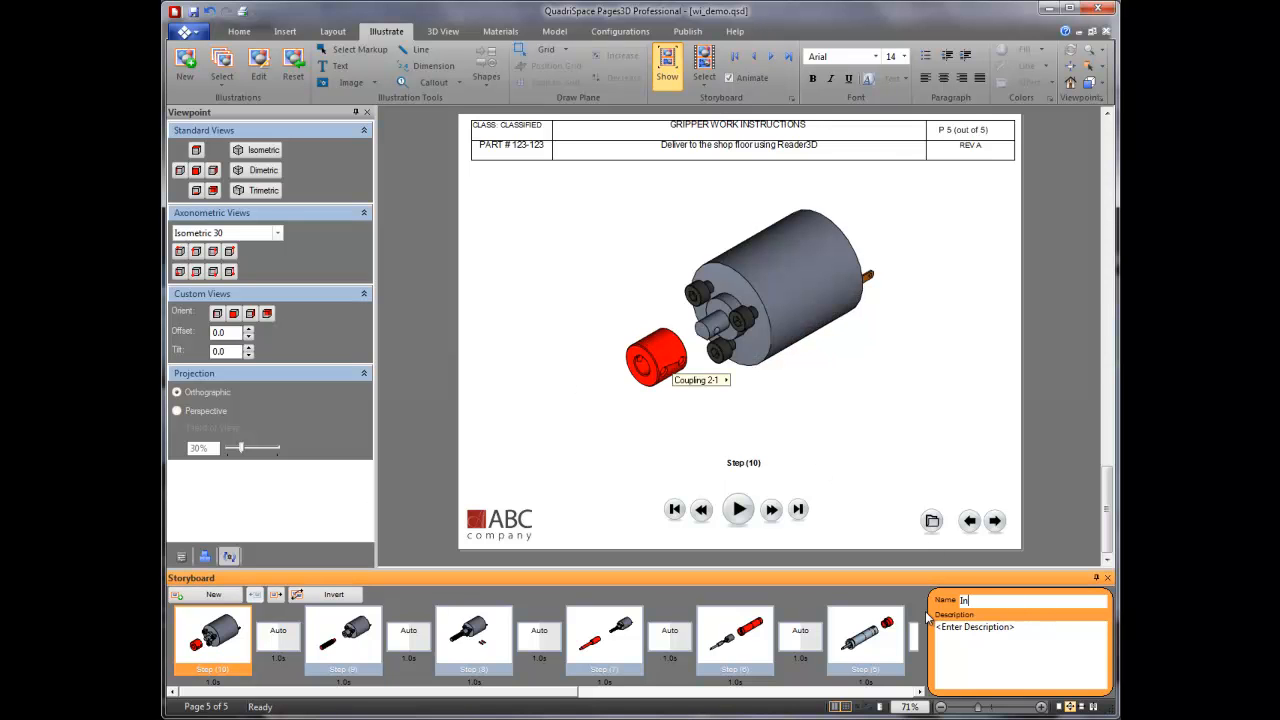
type("sert Coupling")
left_click(995, 629)
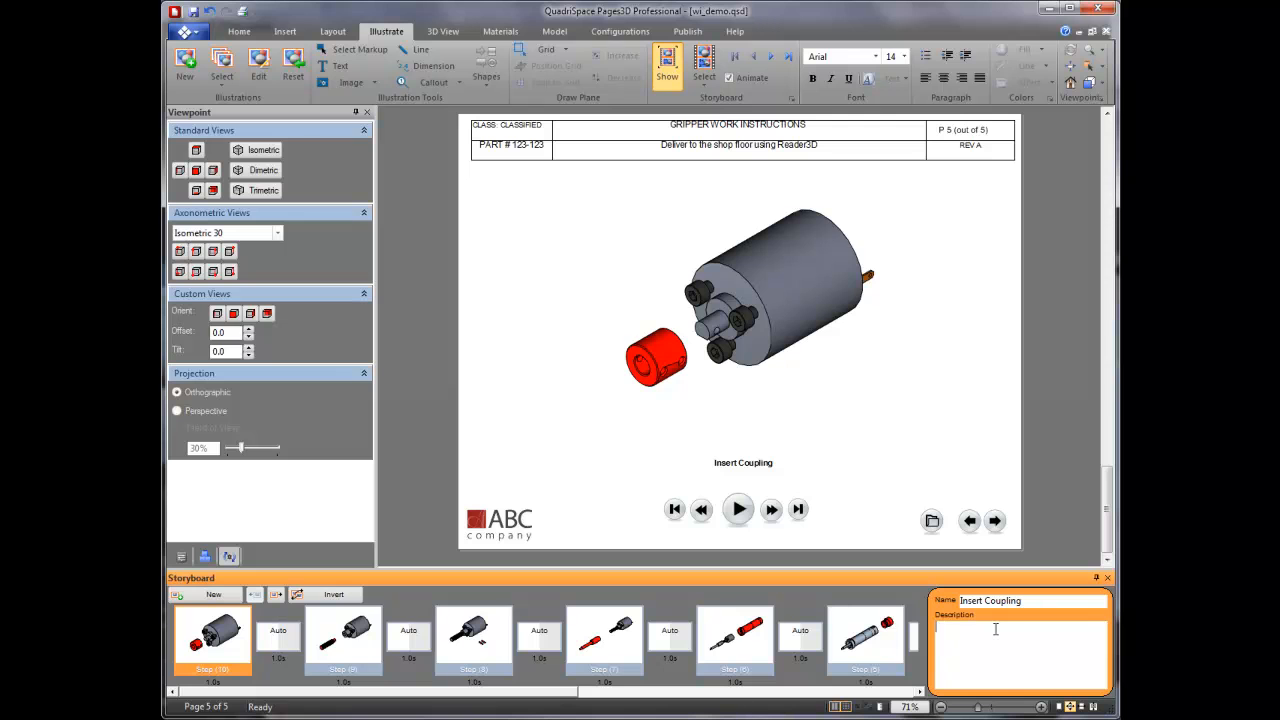
type("Install the coupling. Make sure that the fit is tight.")
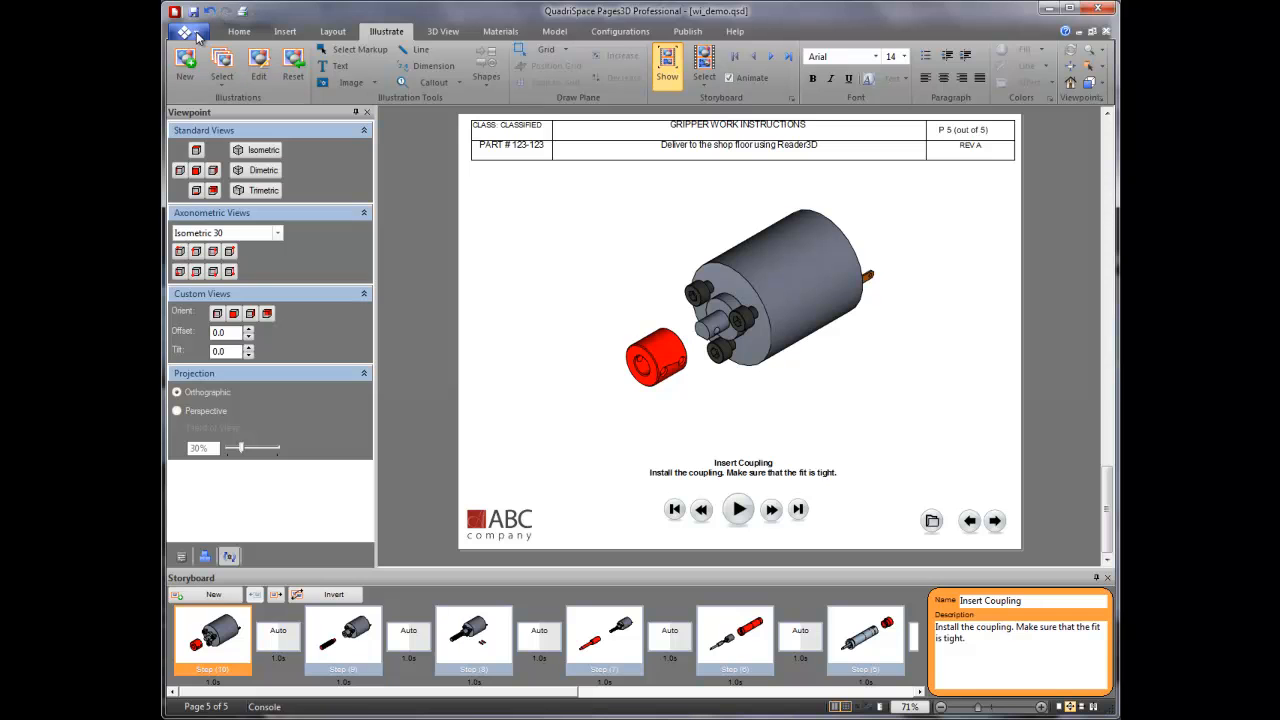
Add a new page from the saved user template showing the screwdriver and motor, using the Master configuration of gripper2.dwf
left_click(240, 32)
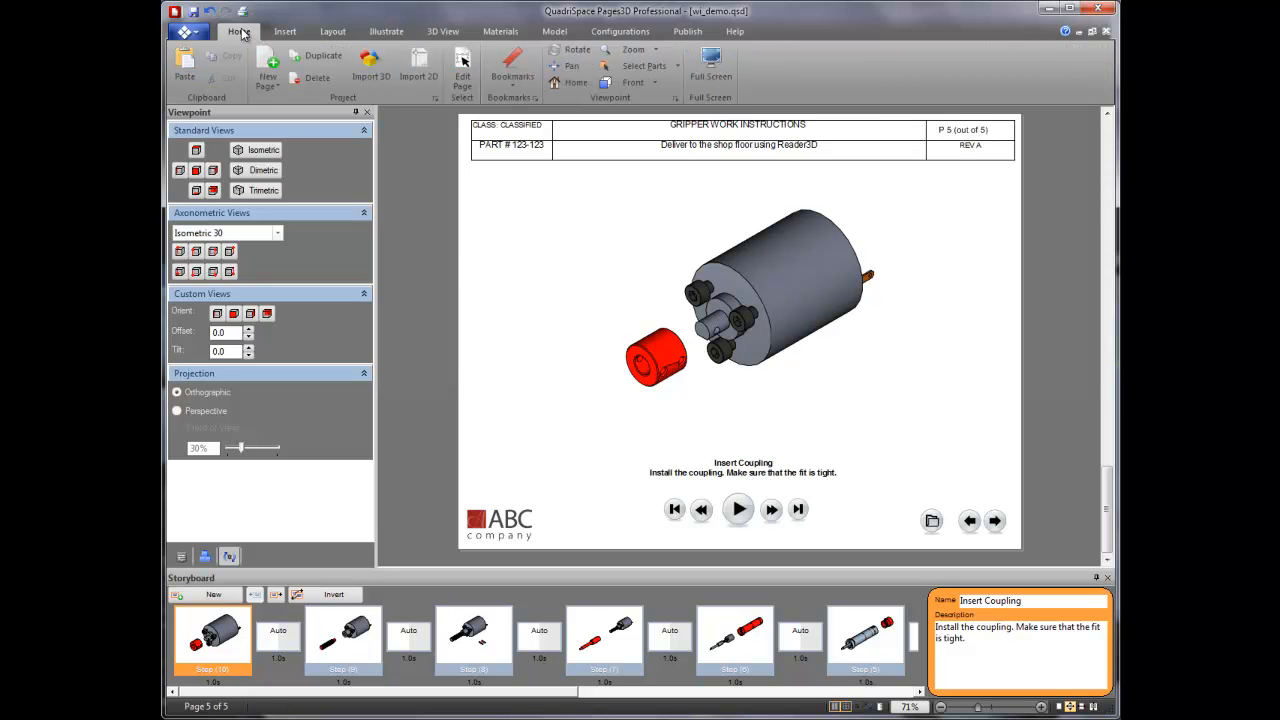
left_click(268, 82)
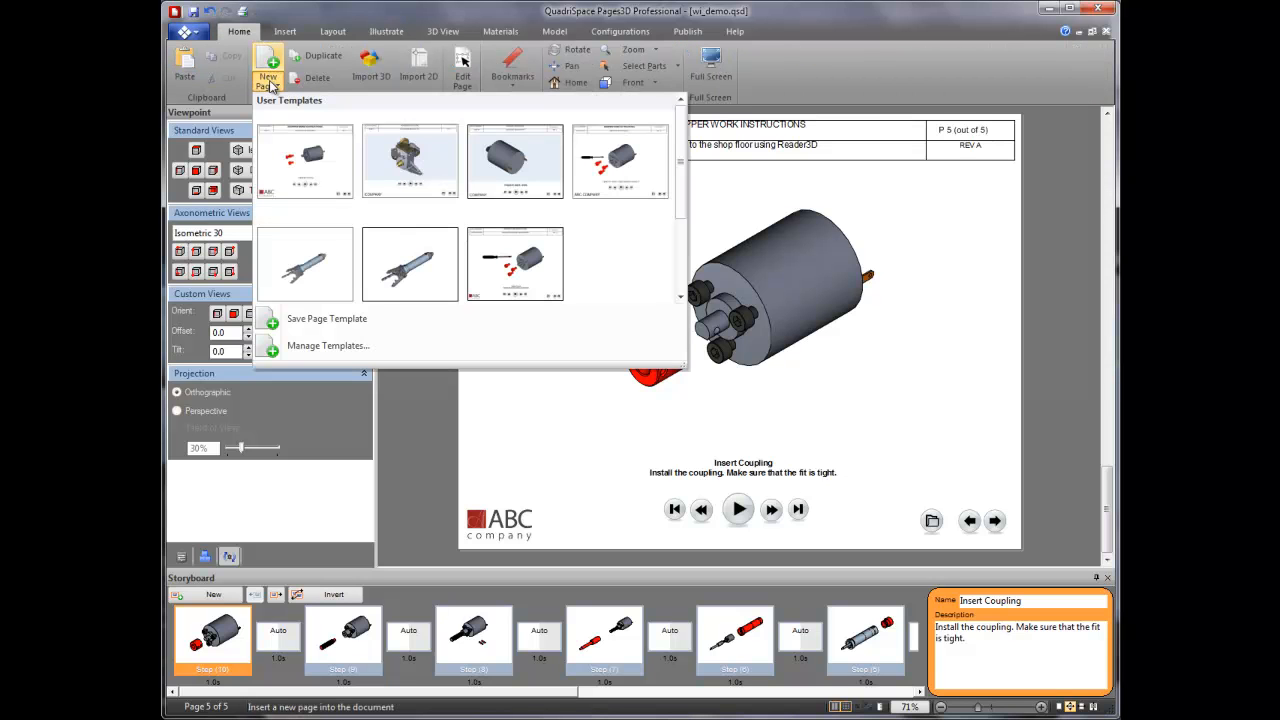
left_click(520, 265)
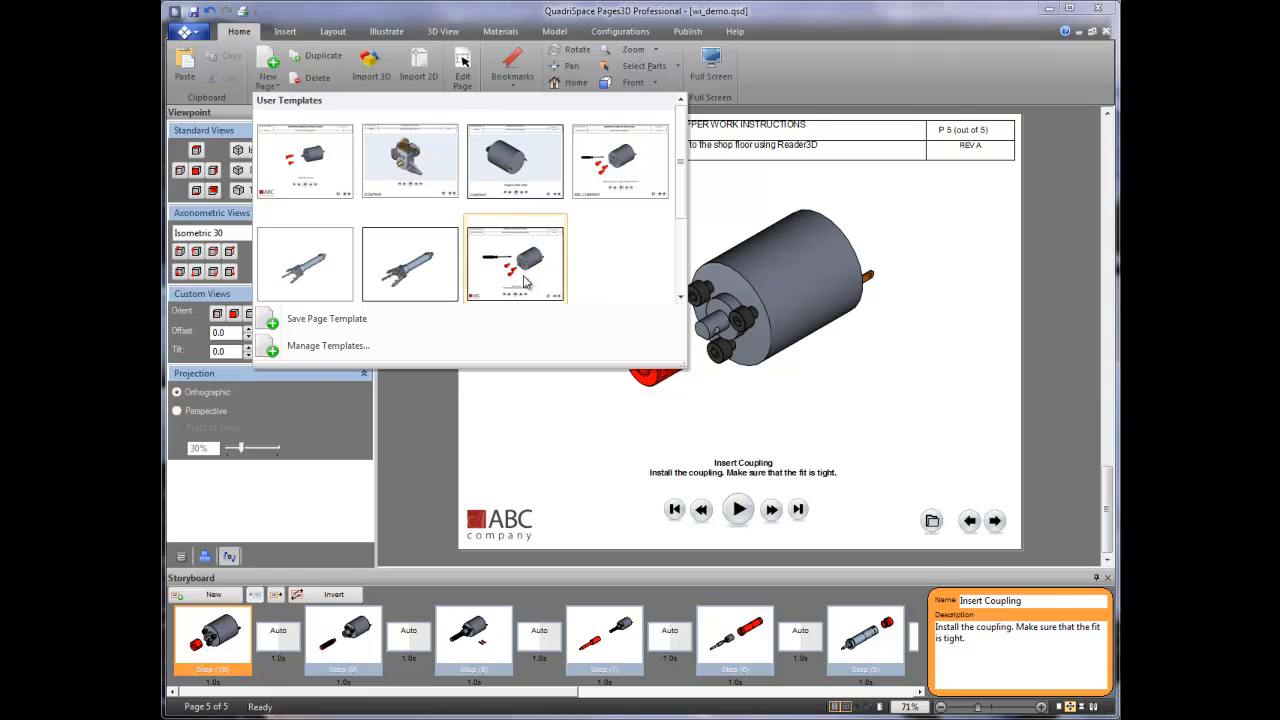
left_click(511, 289)
left_click(771, 492)
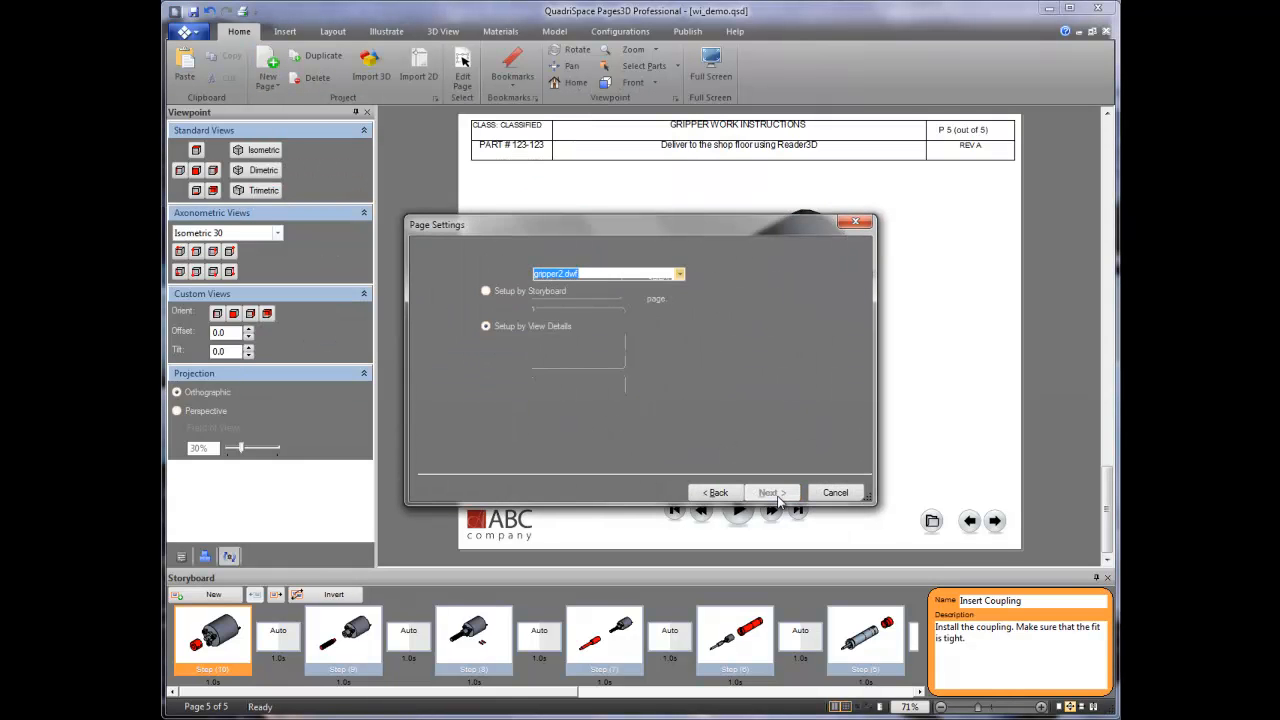
left_click(679, 341)
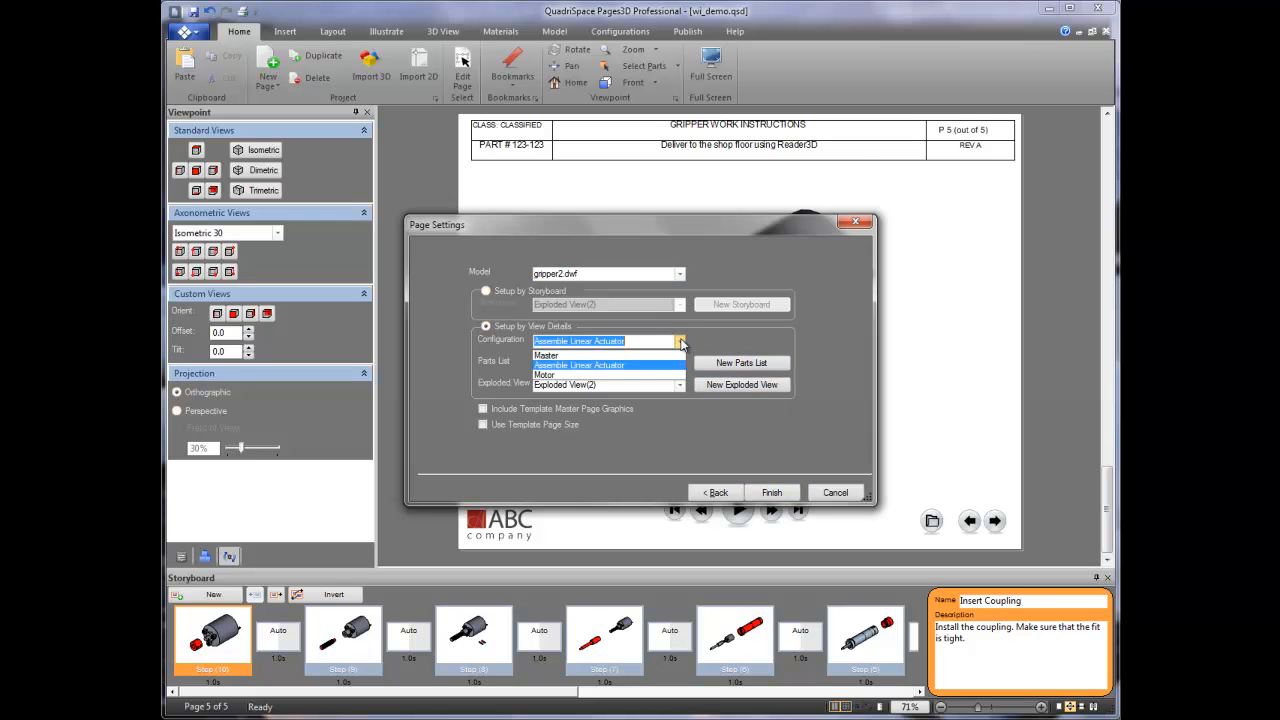
left_click(590, 355)
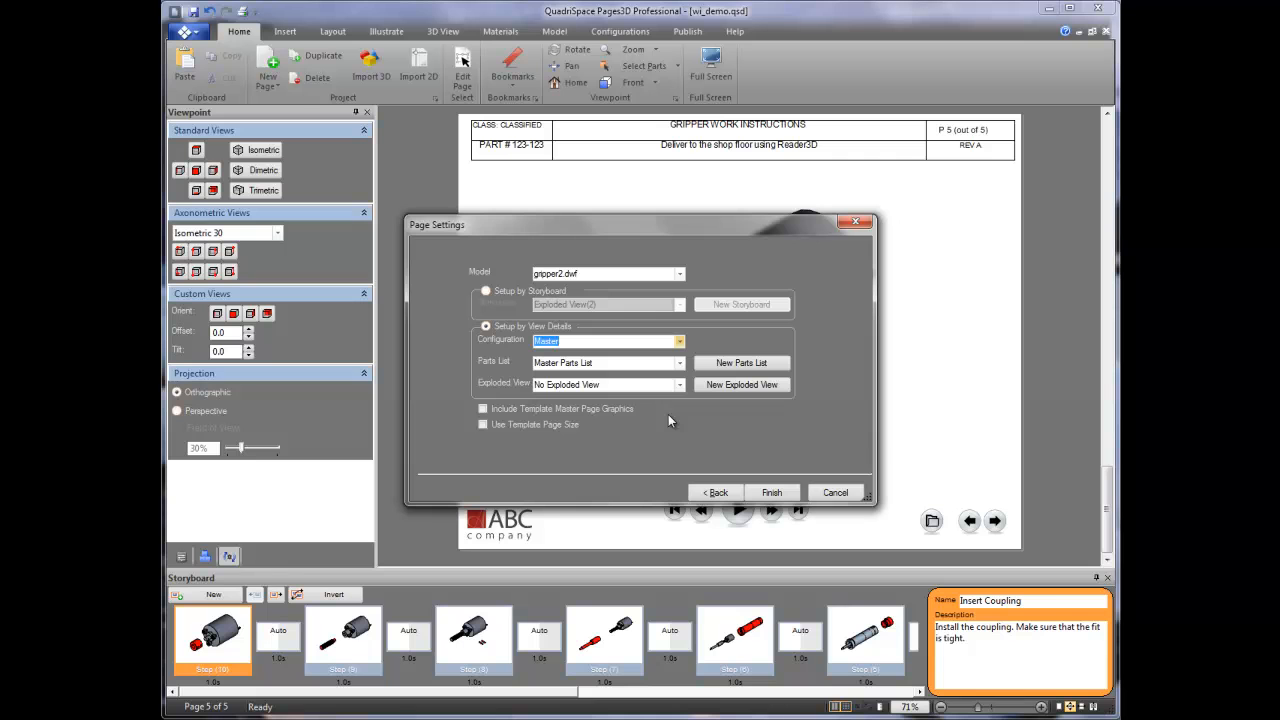
left_click(771, 493)
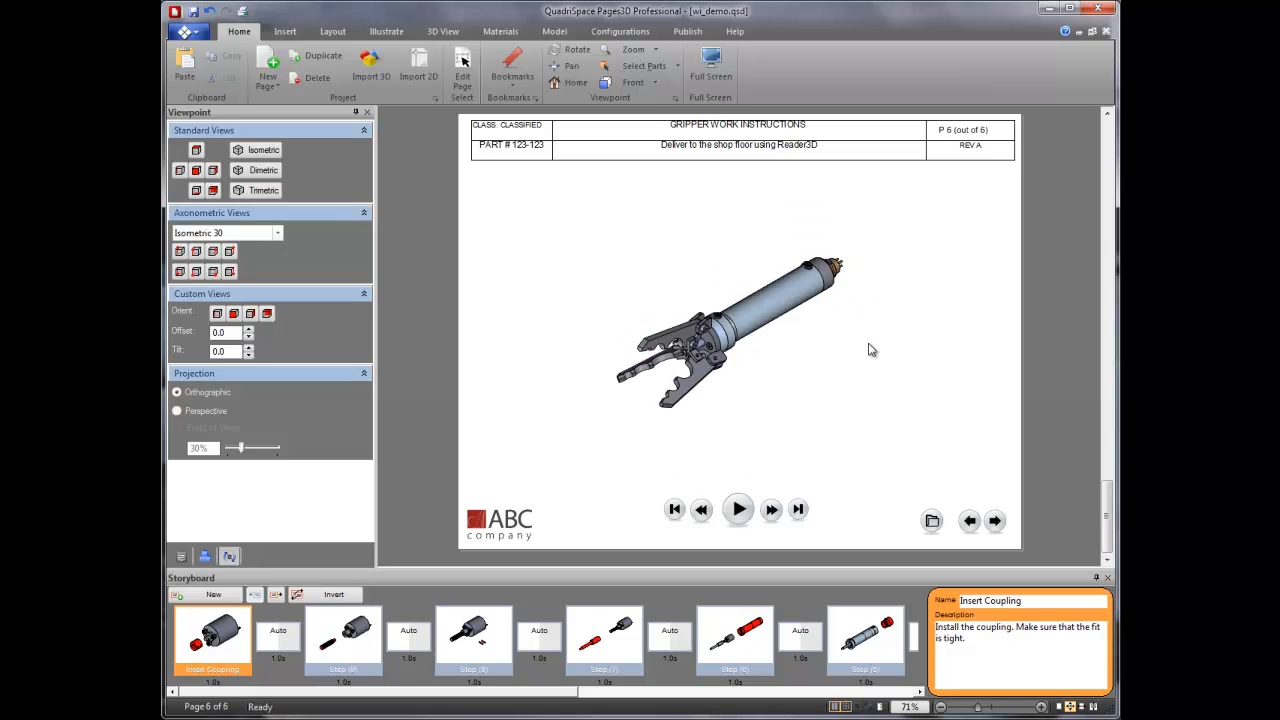
Save the document on the Desktop under the new name wi_demo_2.qsd
left_click(187, 33)
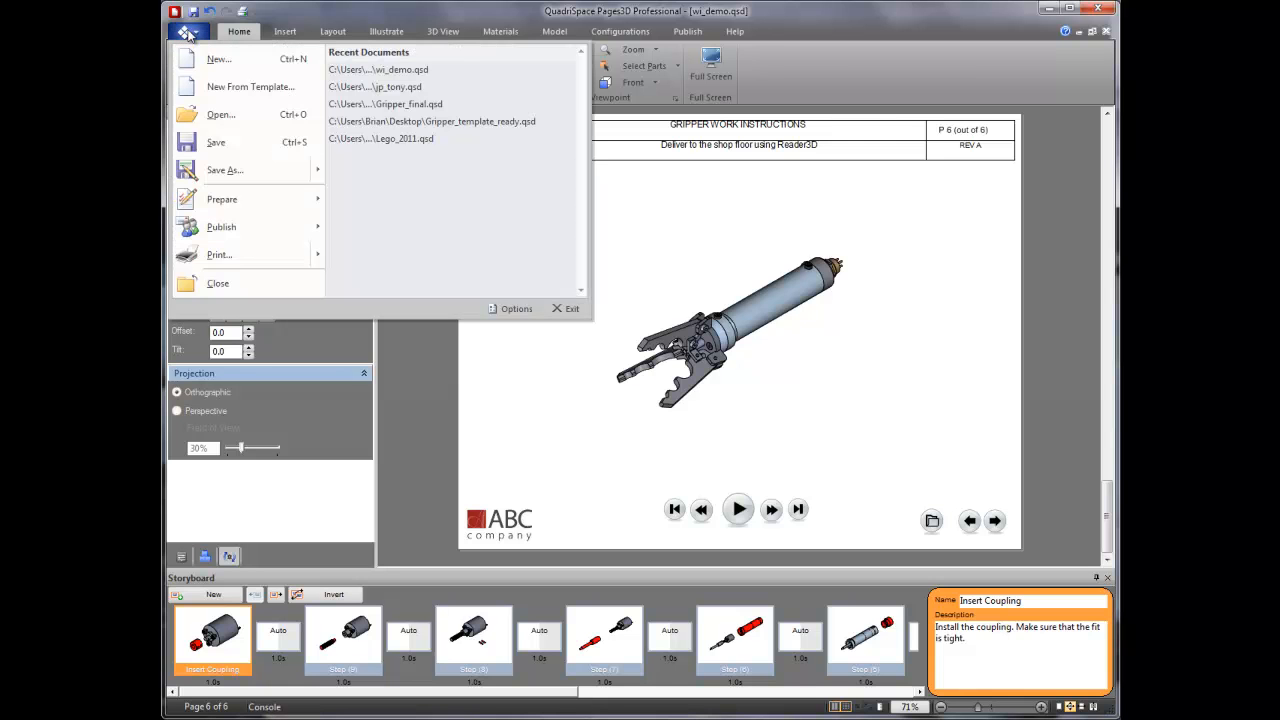
left_click(224, 170)
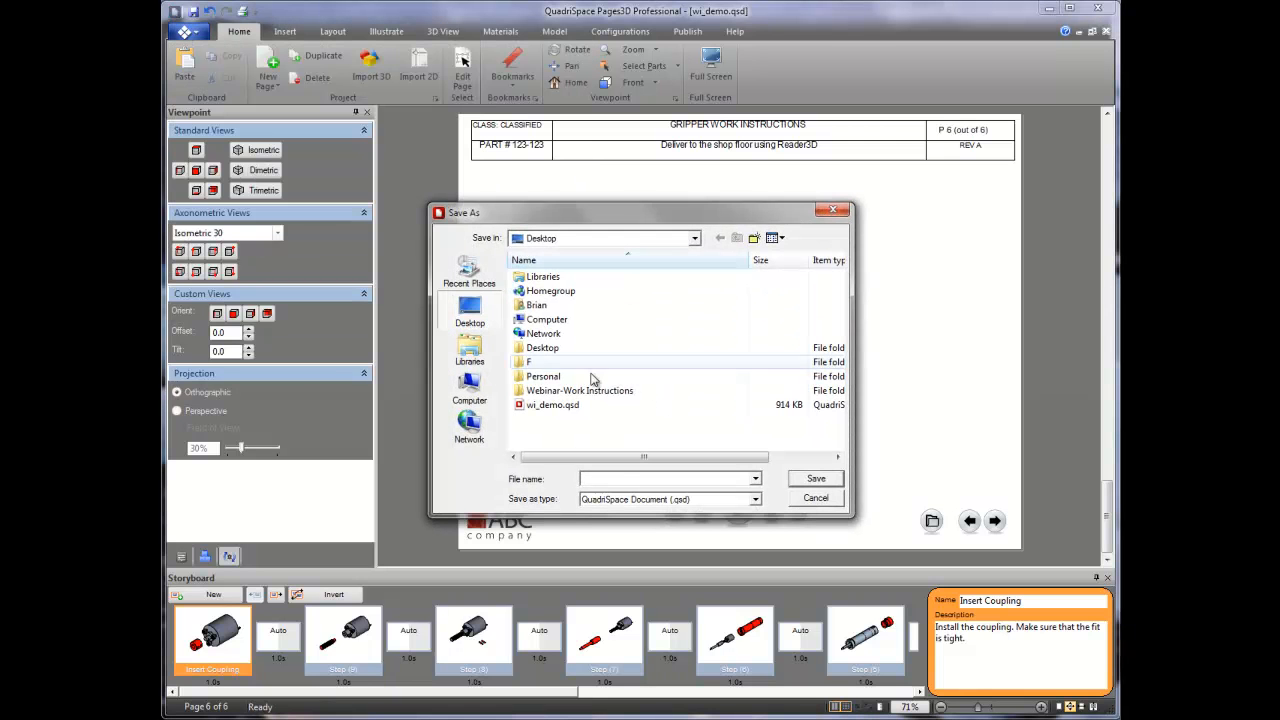
left_click(553, 405)
left_click(614, 478)
left_click(650, 477)
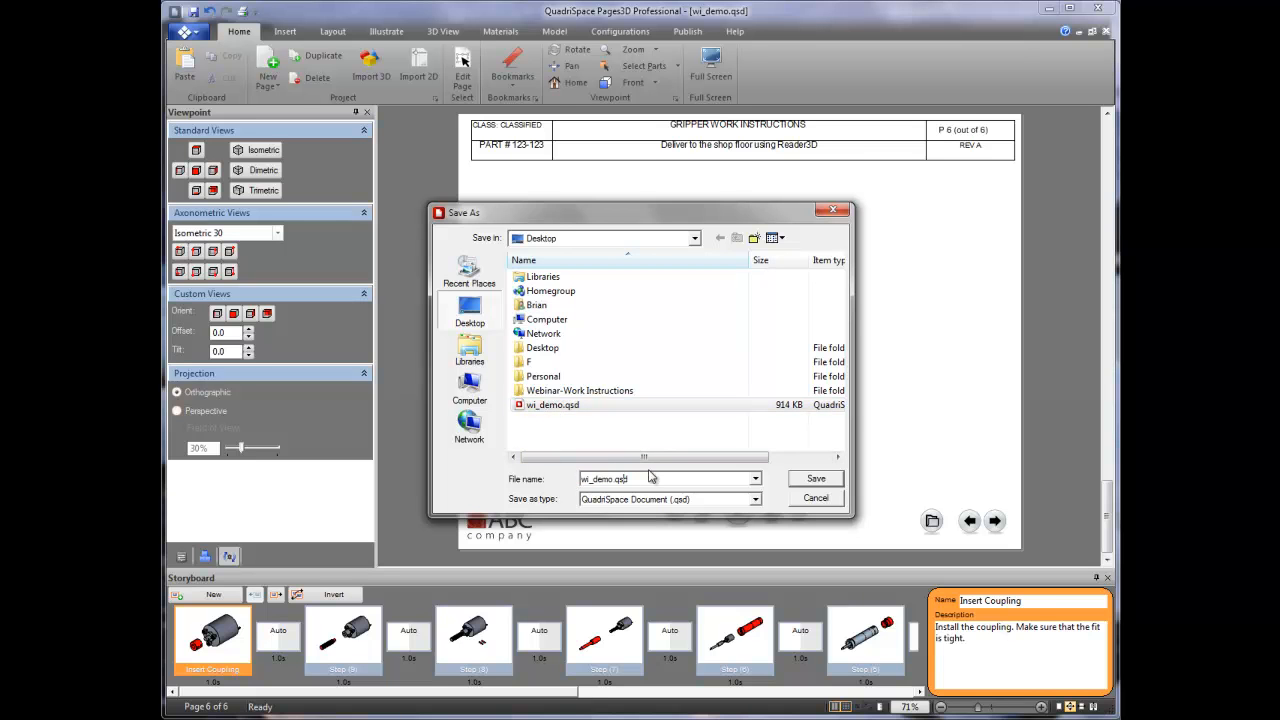
type("_2")
key("Return")
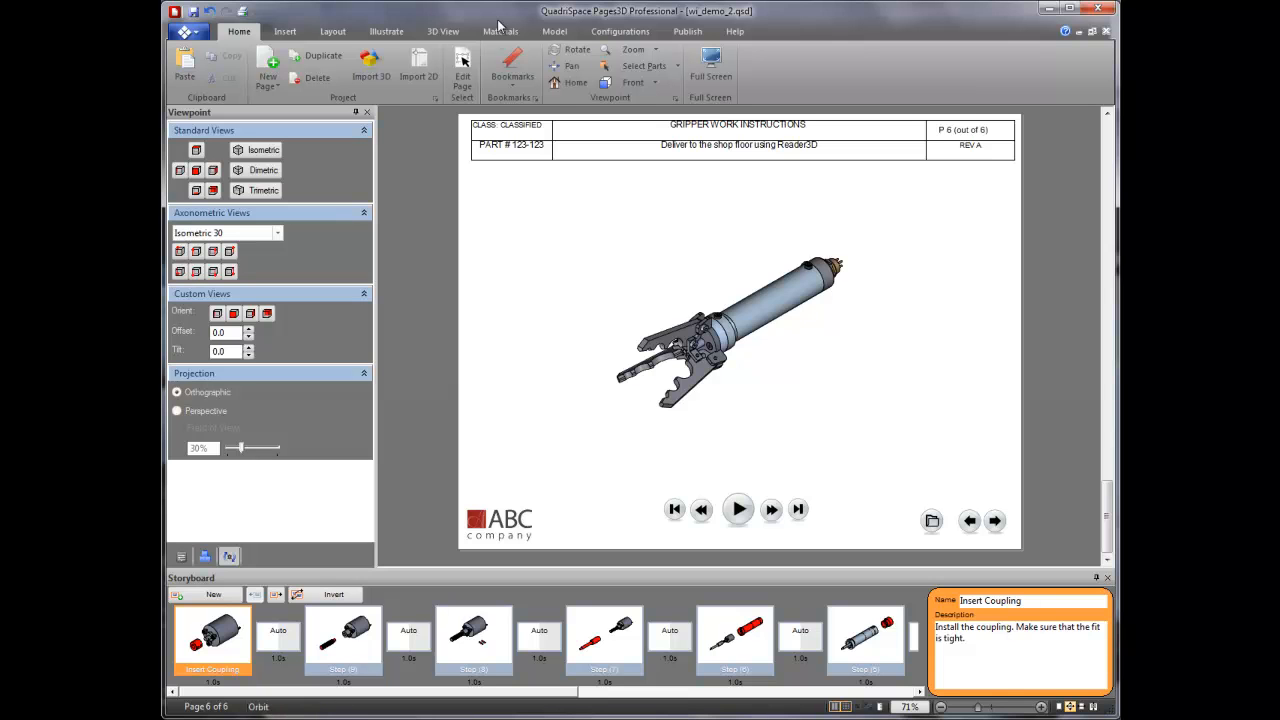
Create a new exploded view of the full gripper and pull the first finger's two screws out together
left_click(552, 32)
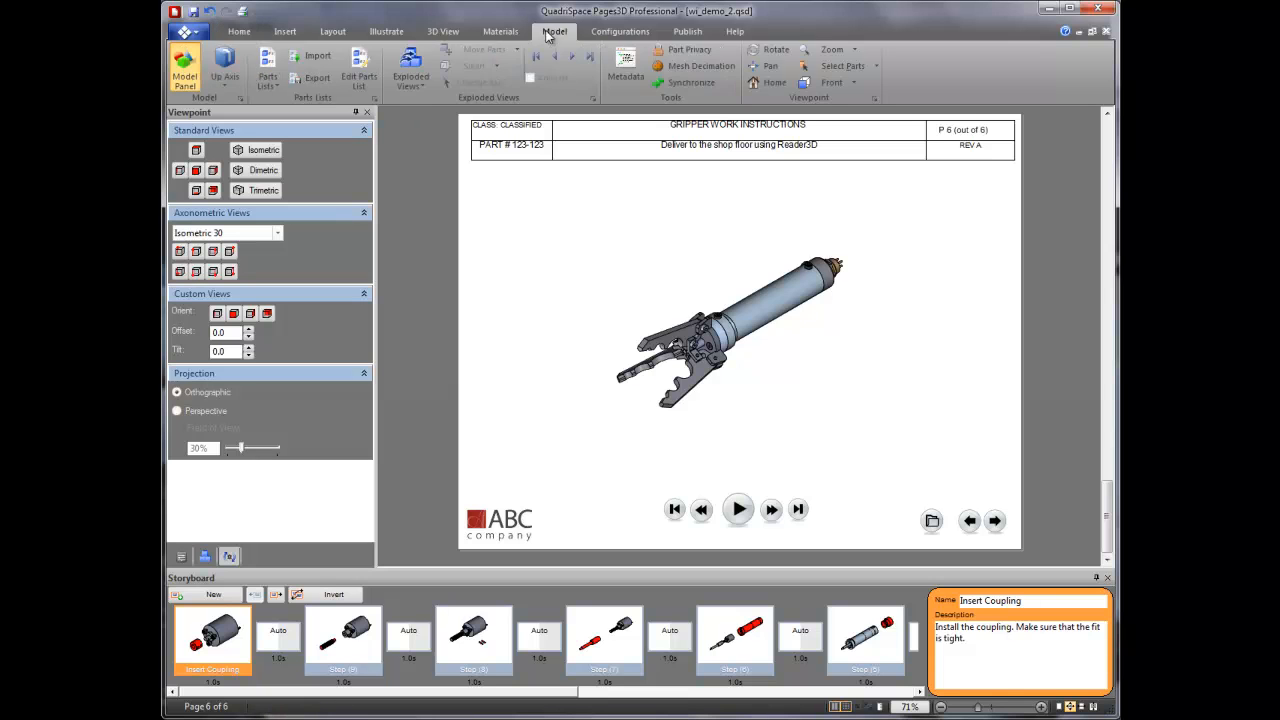
left_click(415, 80)
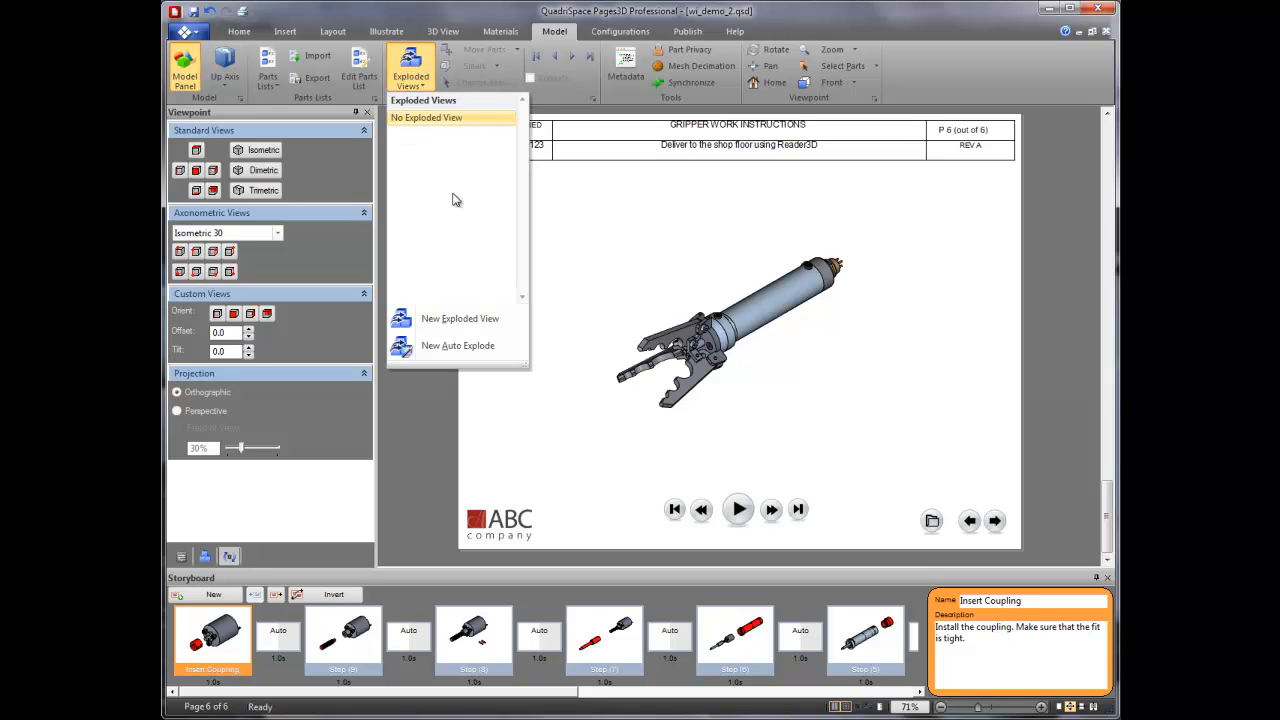
left_click(489, 320)
left_click(627, 388)
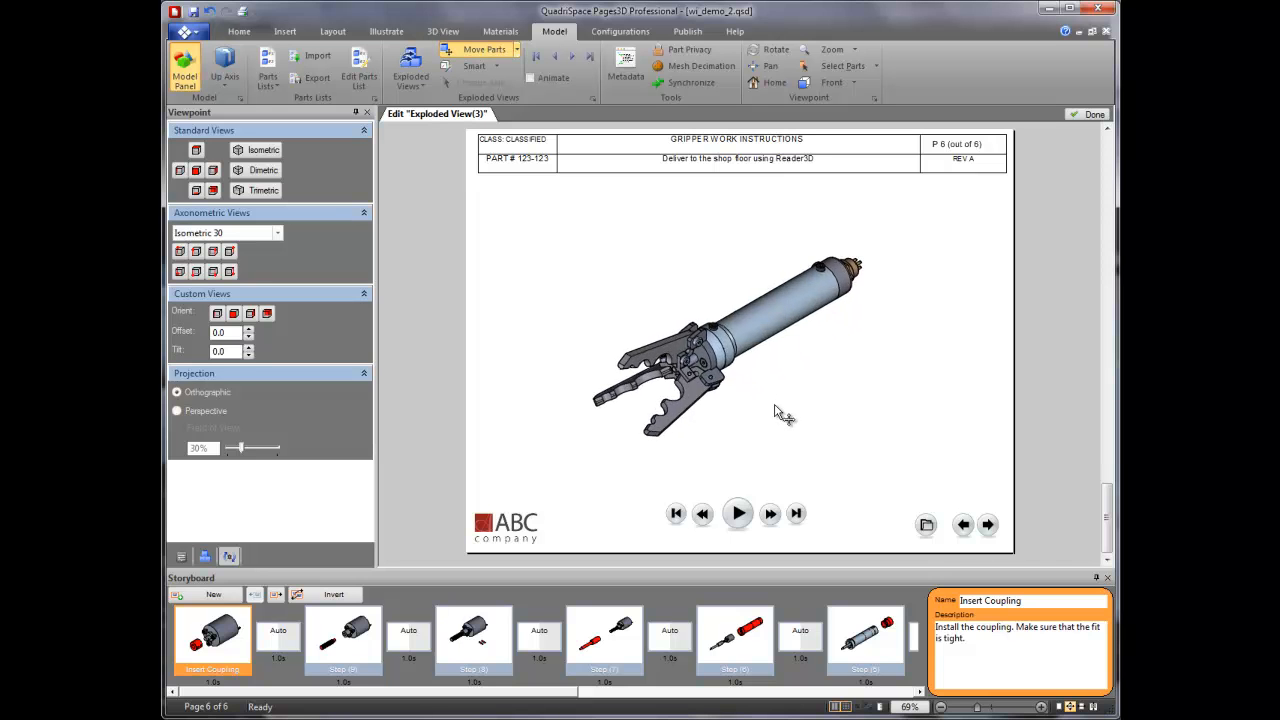
scroll(771, 414, "up", 3)
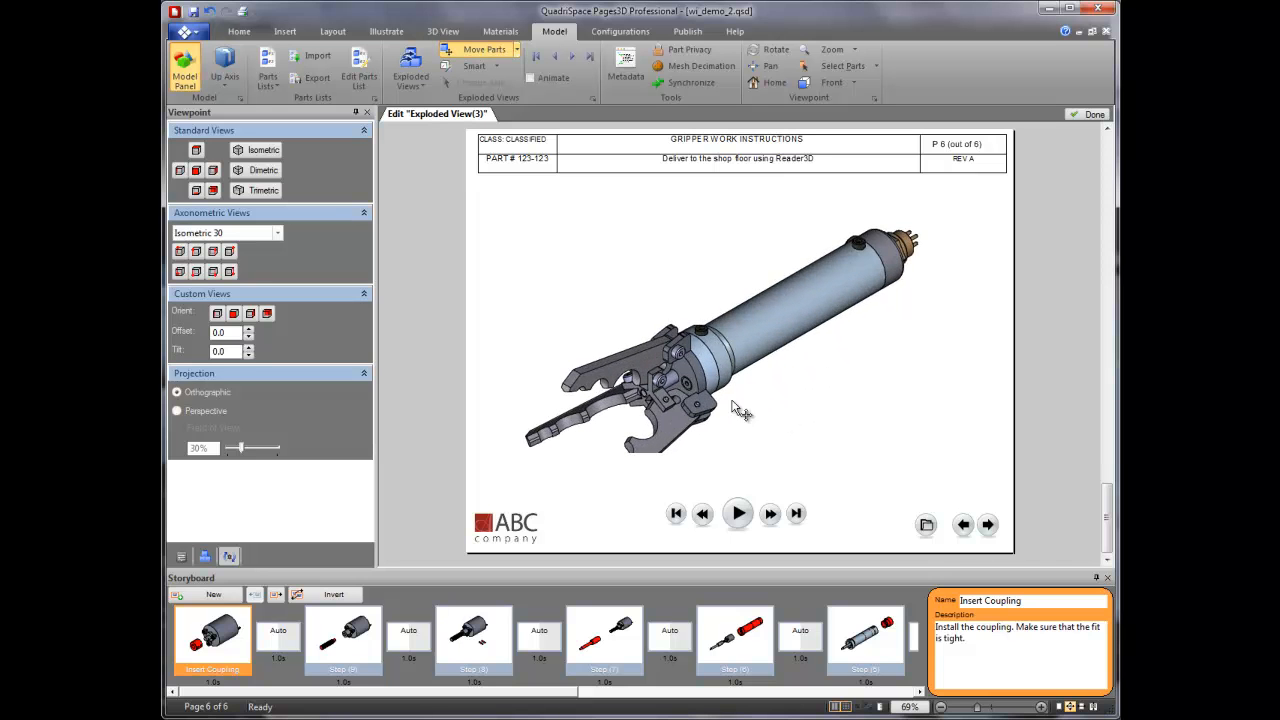
left_click(664, 378, "ctrl")
left_click_drag(690, 366, 765, 412)
Pull the second finger's two screws out together in a new explode step, with the move direction set to By Face
mouse_move(735, 359)
middle_mouse_down()
mouse_move(745, 342)
mouse_move(734, 358)
middle_mouse_up()
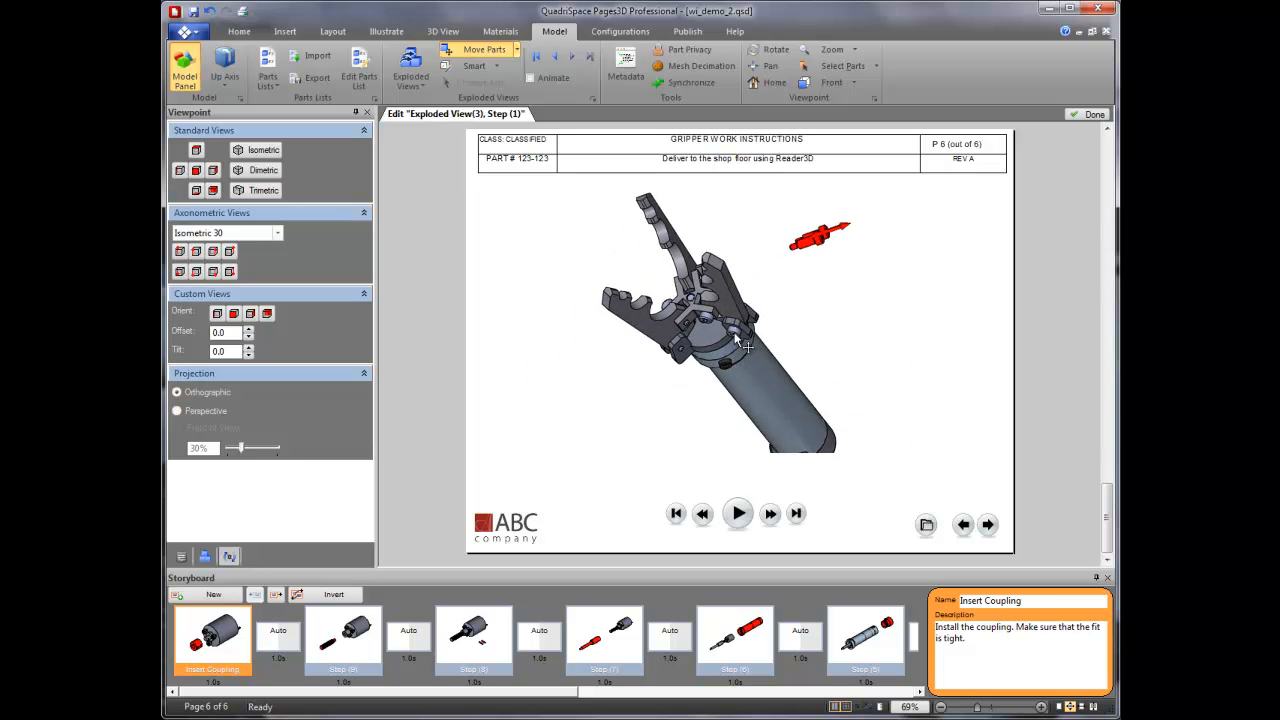
left_click(734, 330)
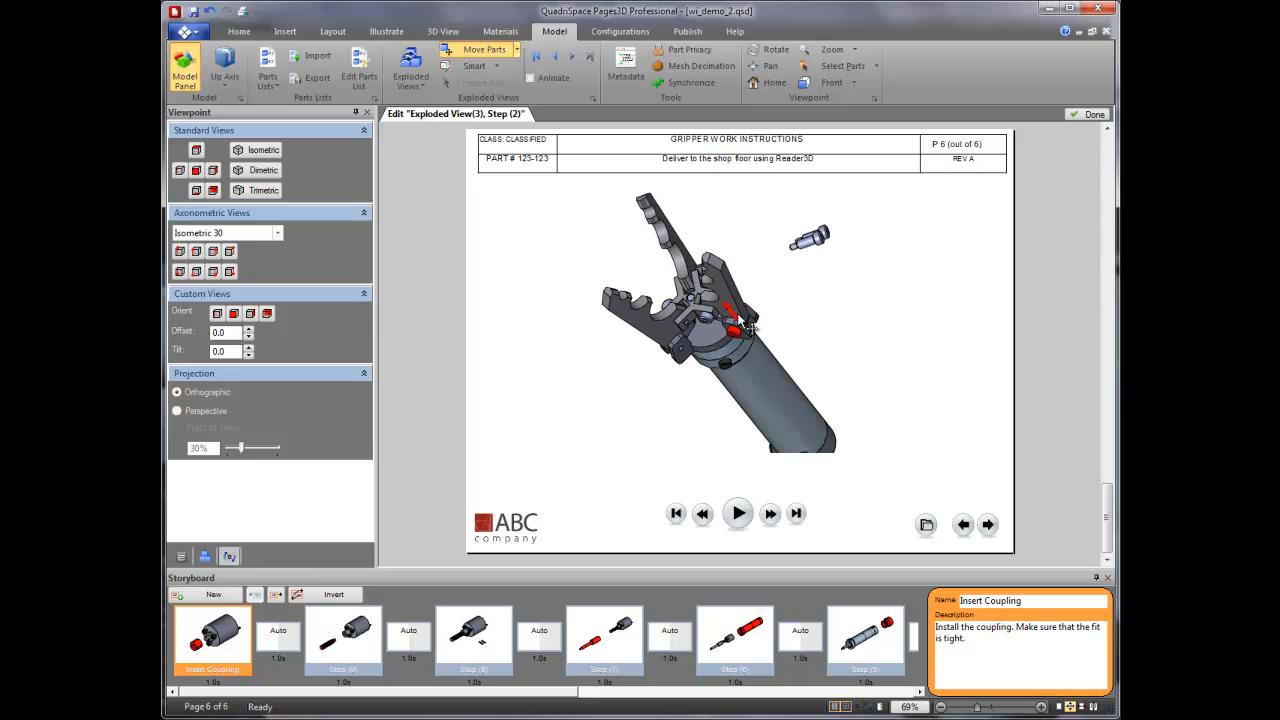
left_click(498, 68)
left_click(498, 68)
left_click(498, 68)
left_click(472, 114)
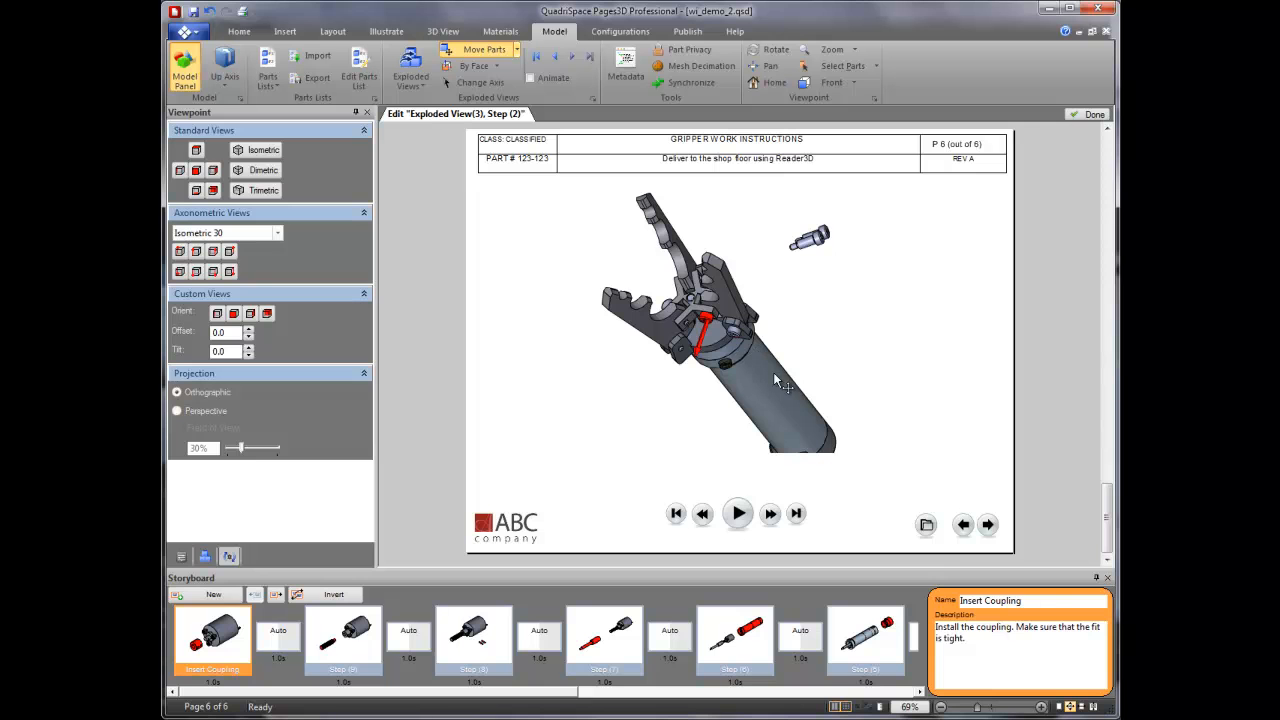
left_click_drag(700, 338, 687, 387)
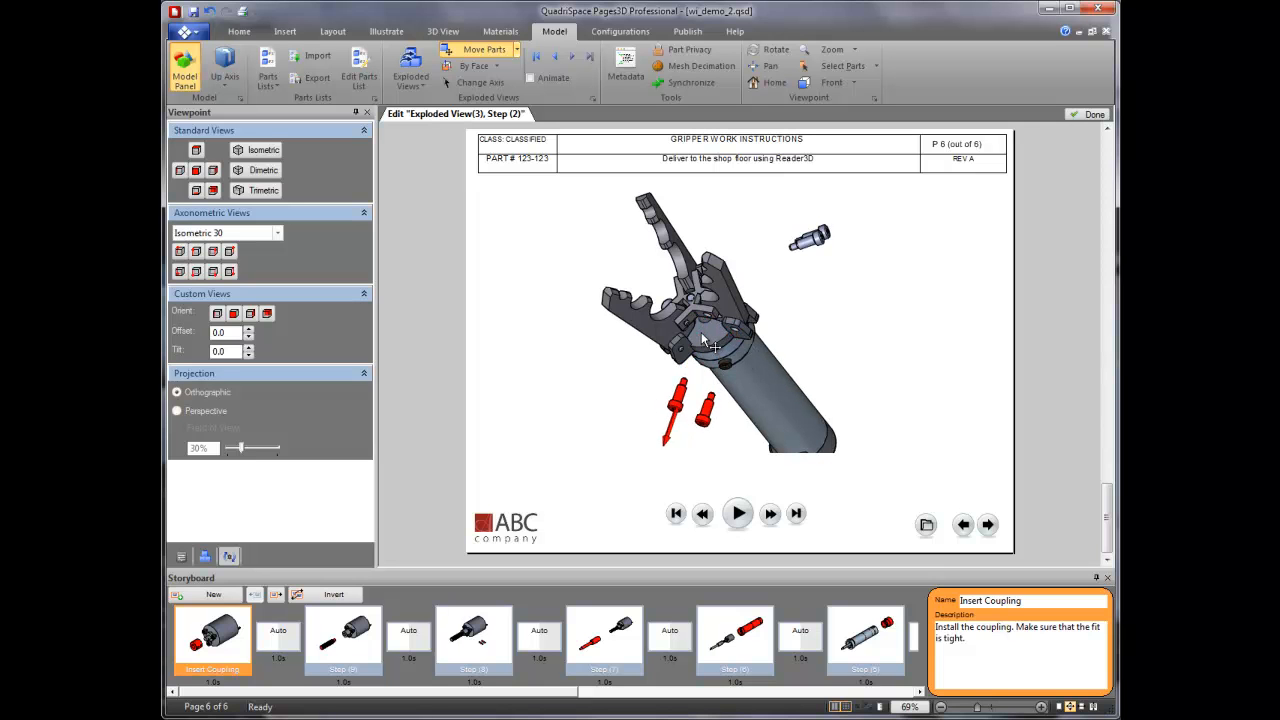
Select the third finger's two screws and pull them out together as another explode step
middle_click_drag(627, 350, 701, 356)
left_click(834, 419)
left_click(864, 403, "ctrl")
left_click_drag(834, 416, 800, 376)
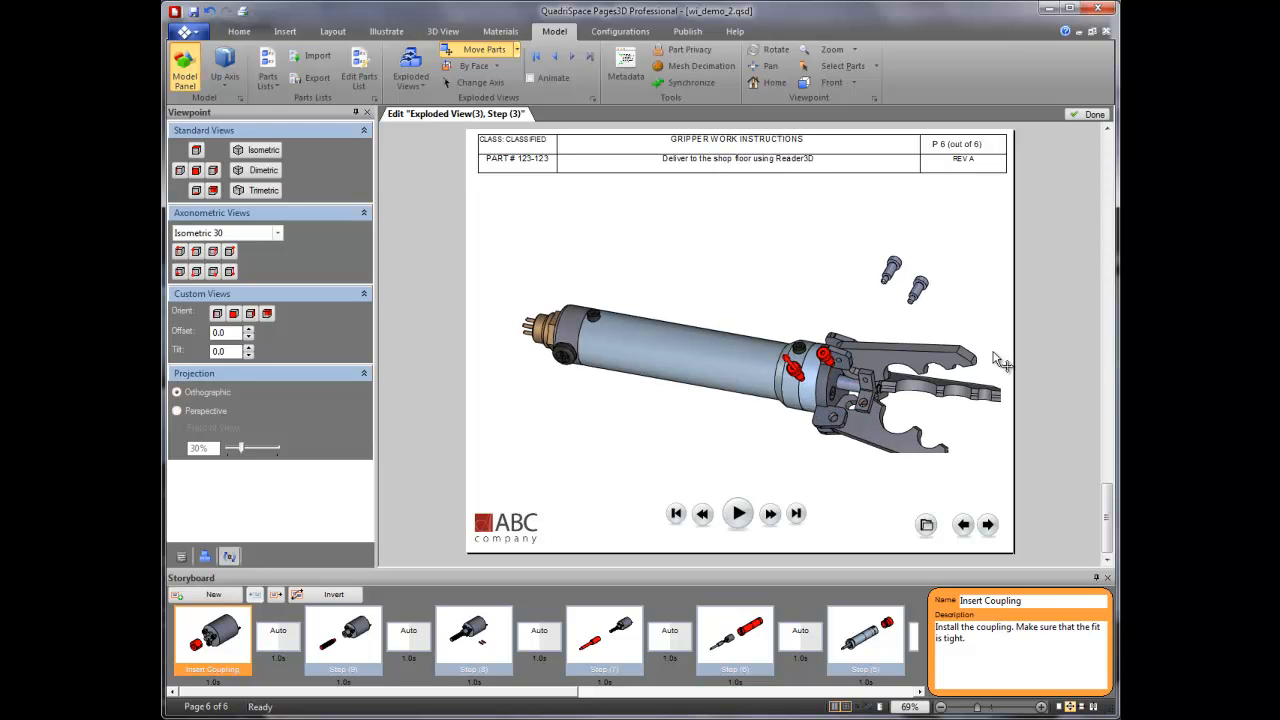
middle_click_drag(966, 310, 970, 315)
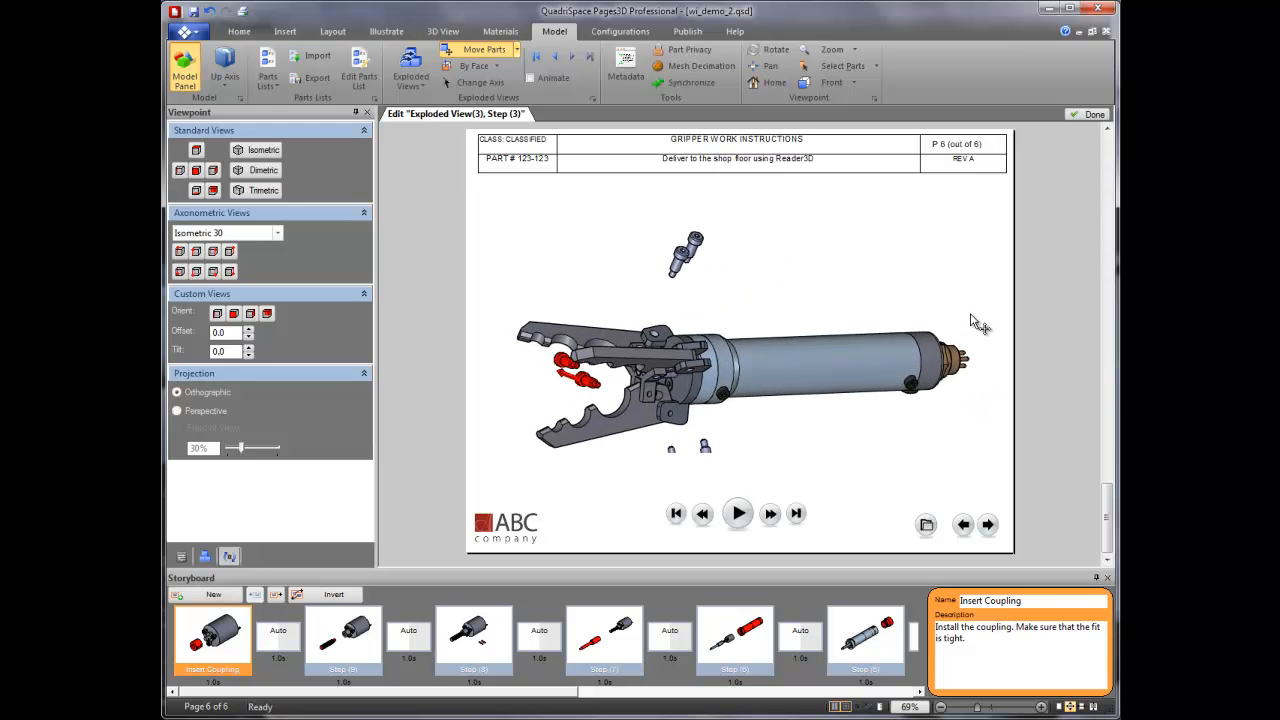
Select the three gripper fingers and pull them outward together with Radial Move Parts, using the Smart direction, as a new explode step
scroll(837, 300, "down", 4)
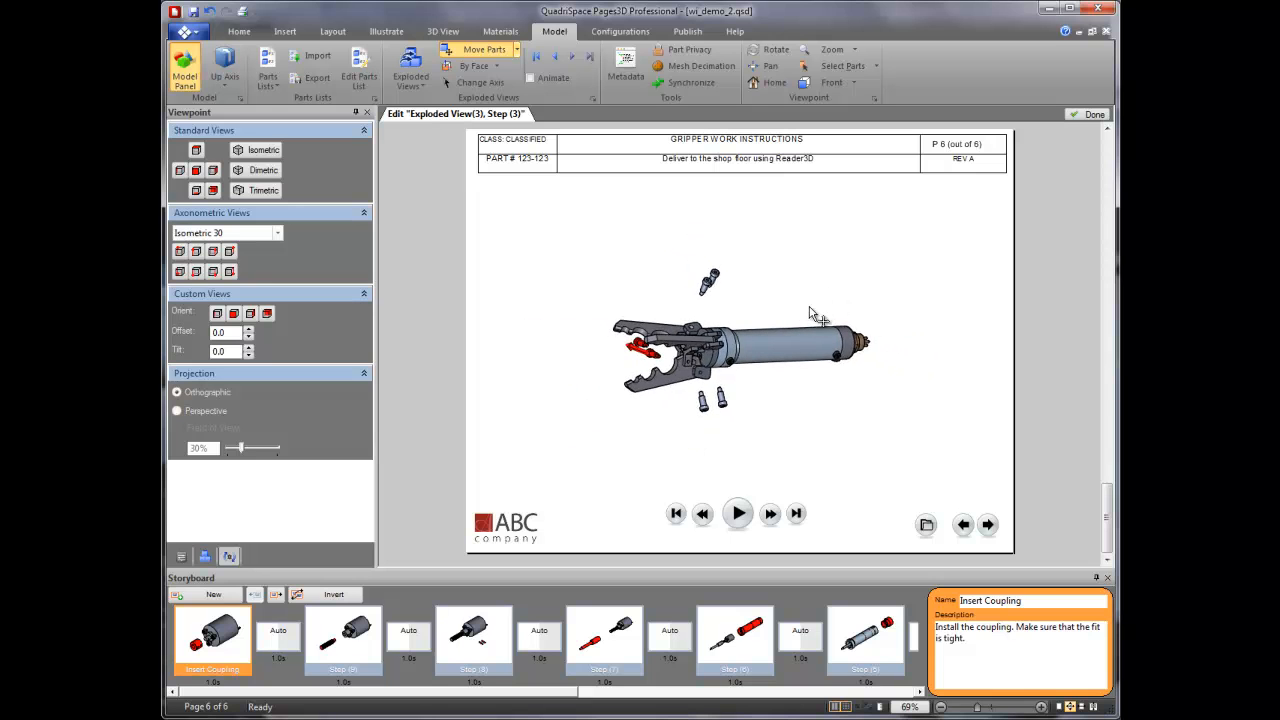
middle_click_drag(810, 307, 811, 308)
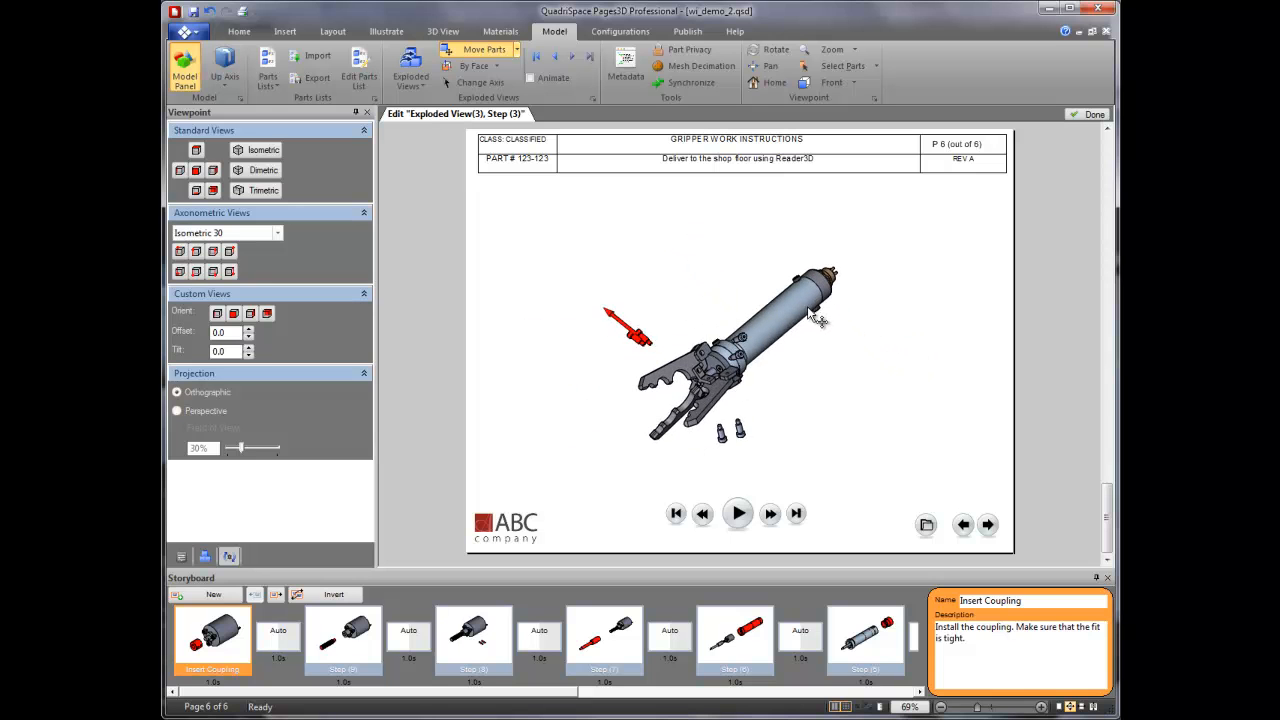
left_click(496, 66)
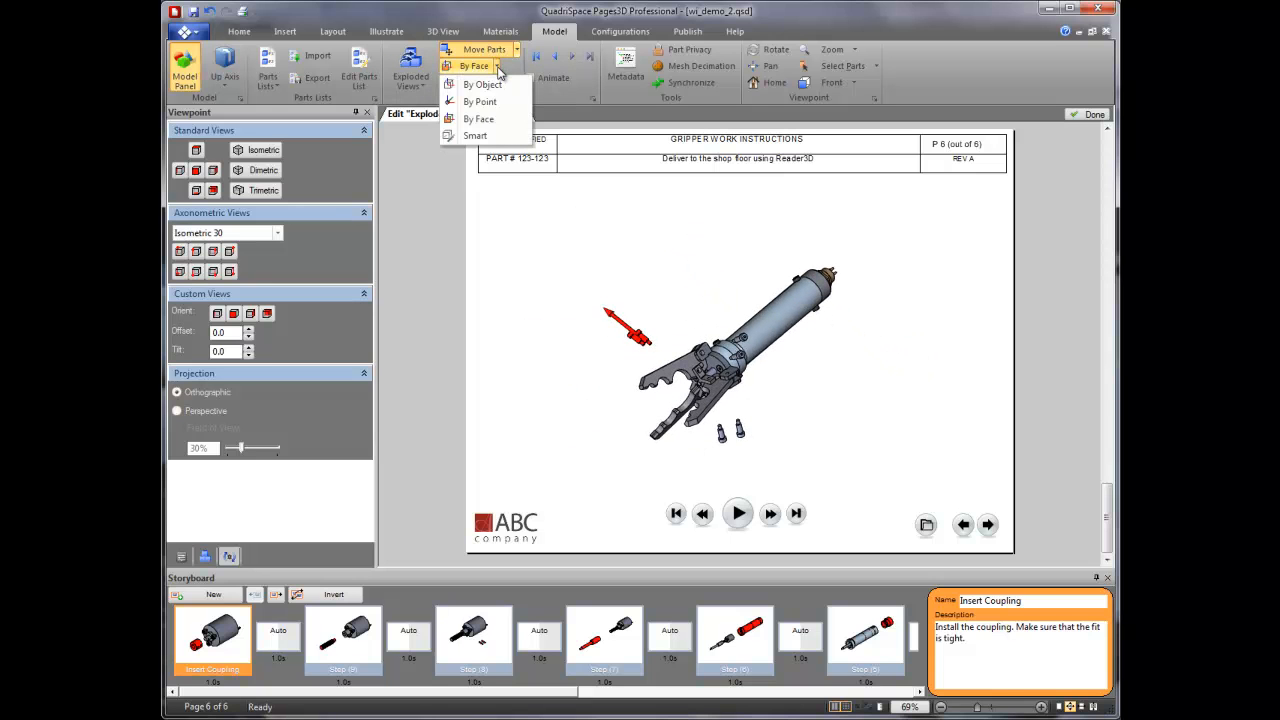
left_click(501, 136)
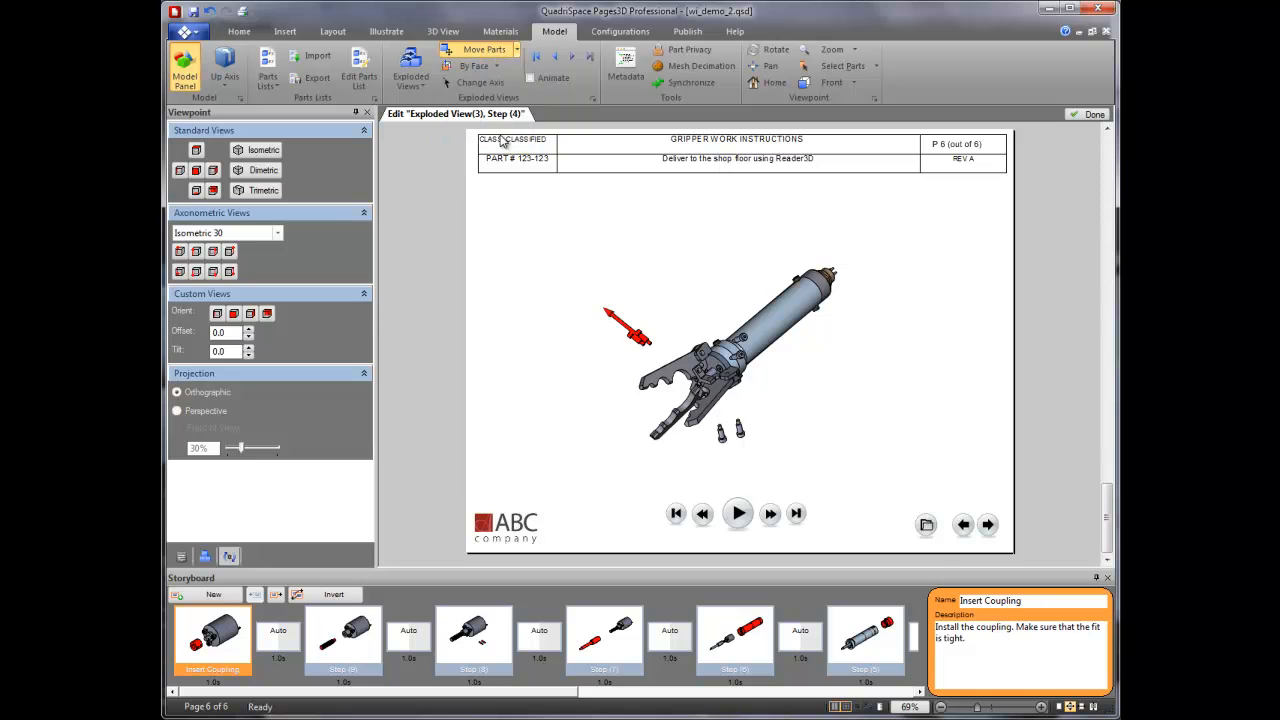
left_click(518, 50)
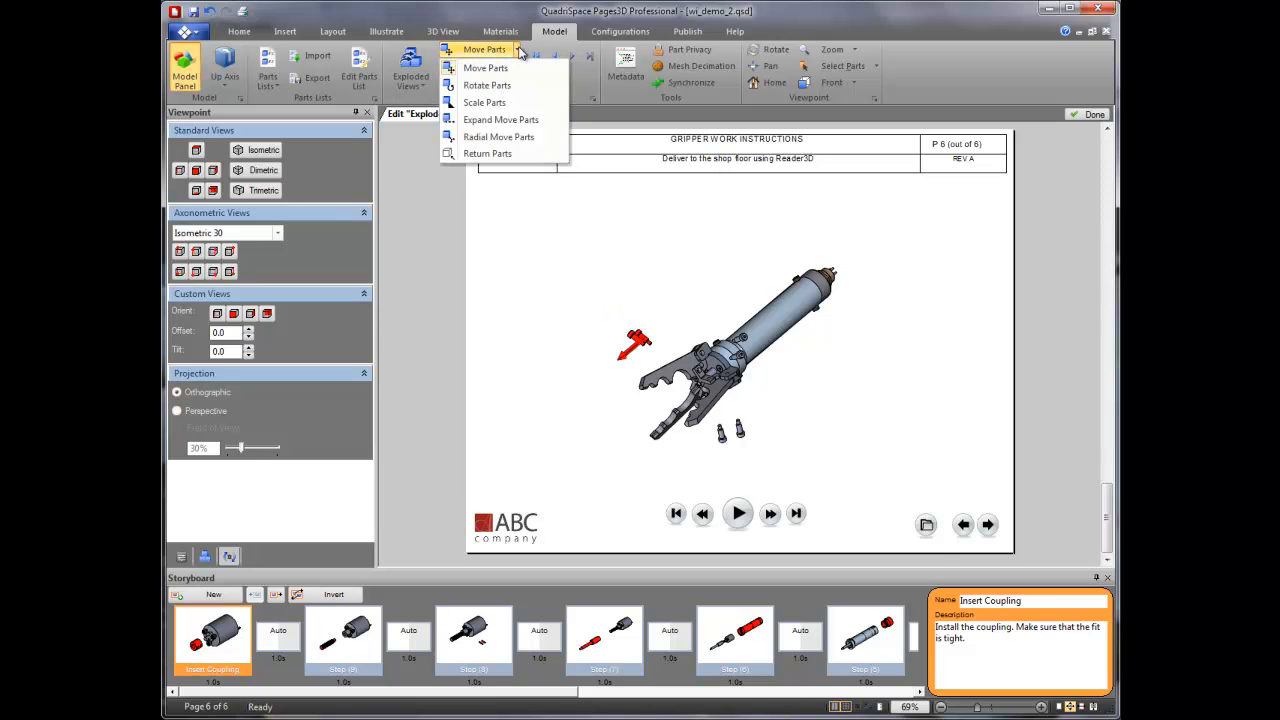
left_click(522, 139)
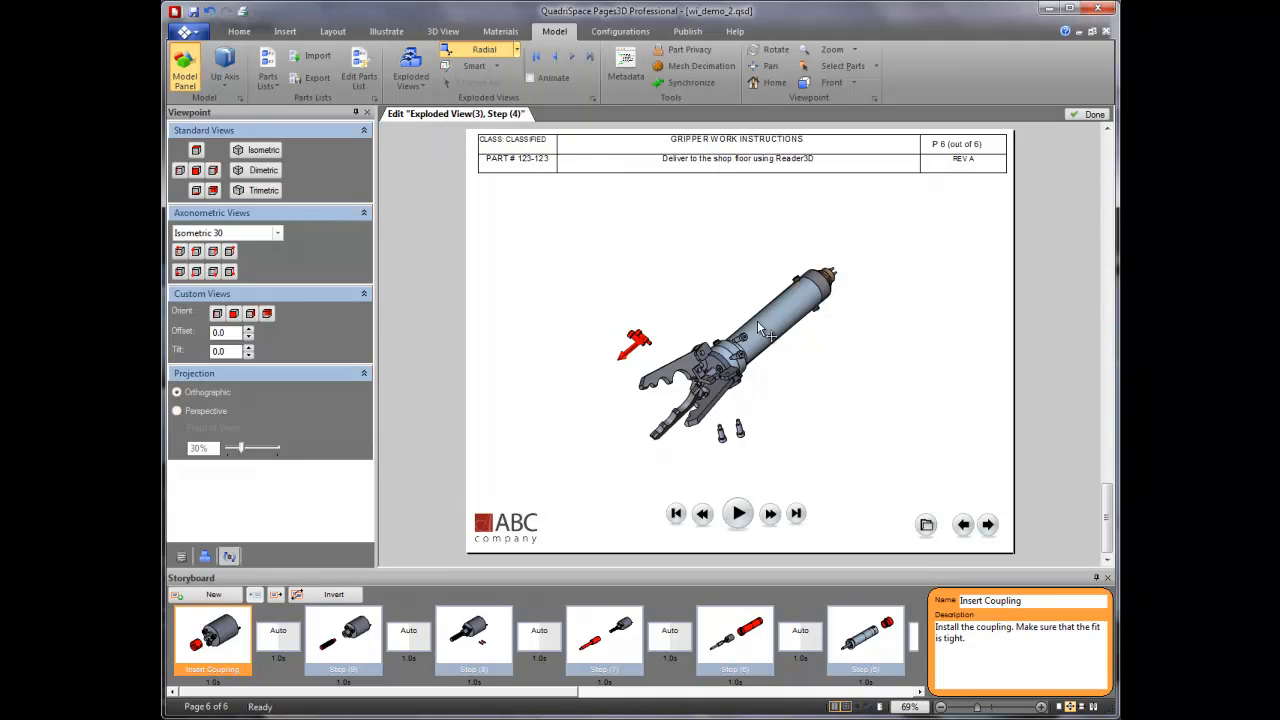
left_click(688, 384)
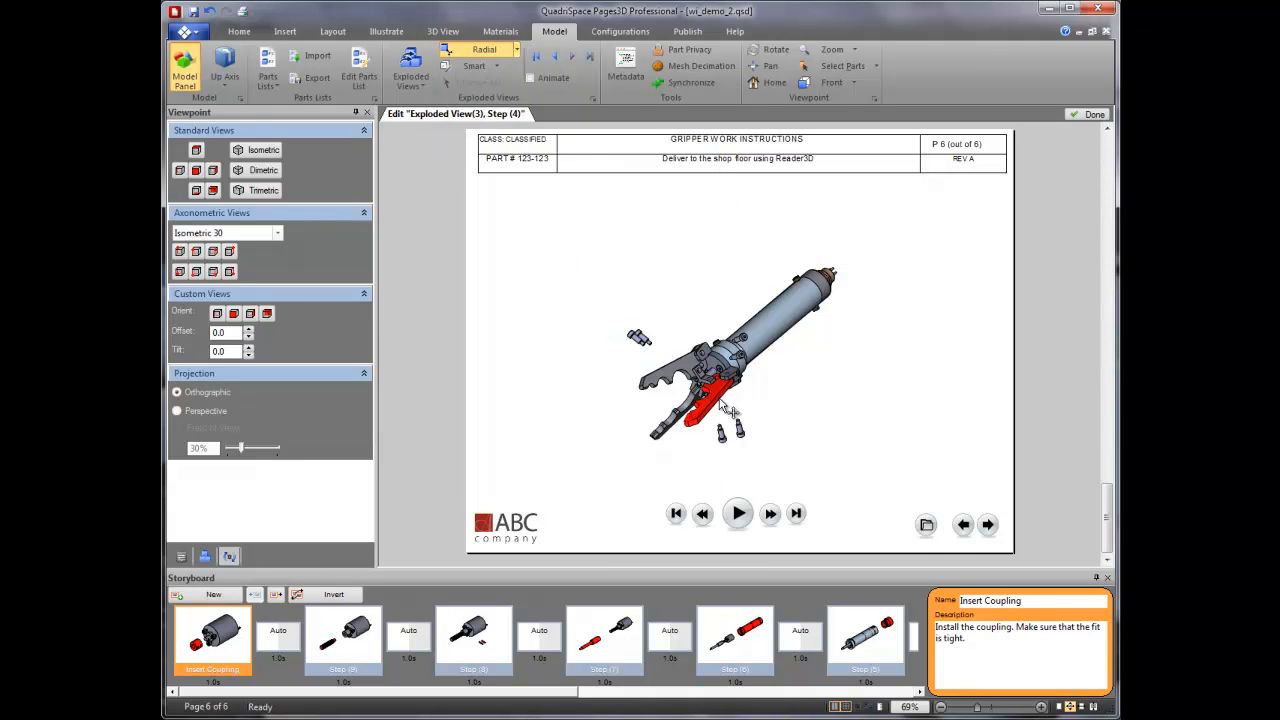
left_click(680, 374, "ctrl")
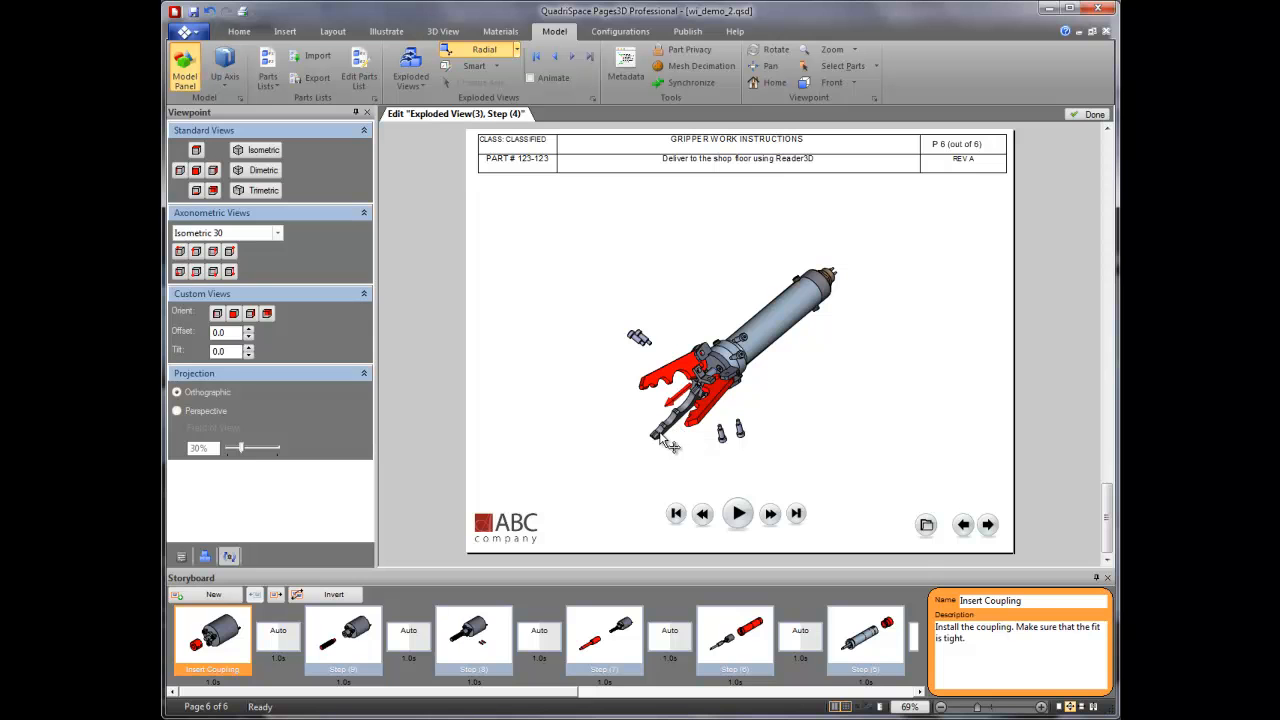
left_click_drag(676, 403, 672, 410)
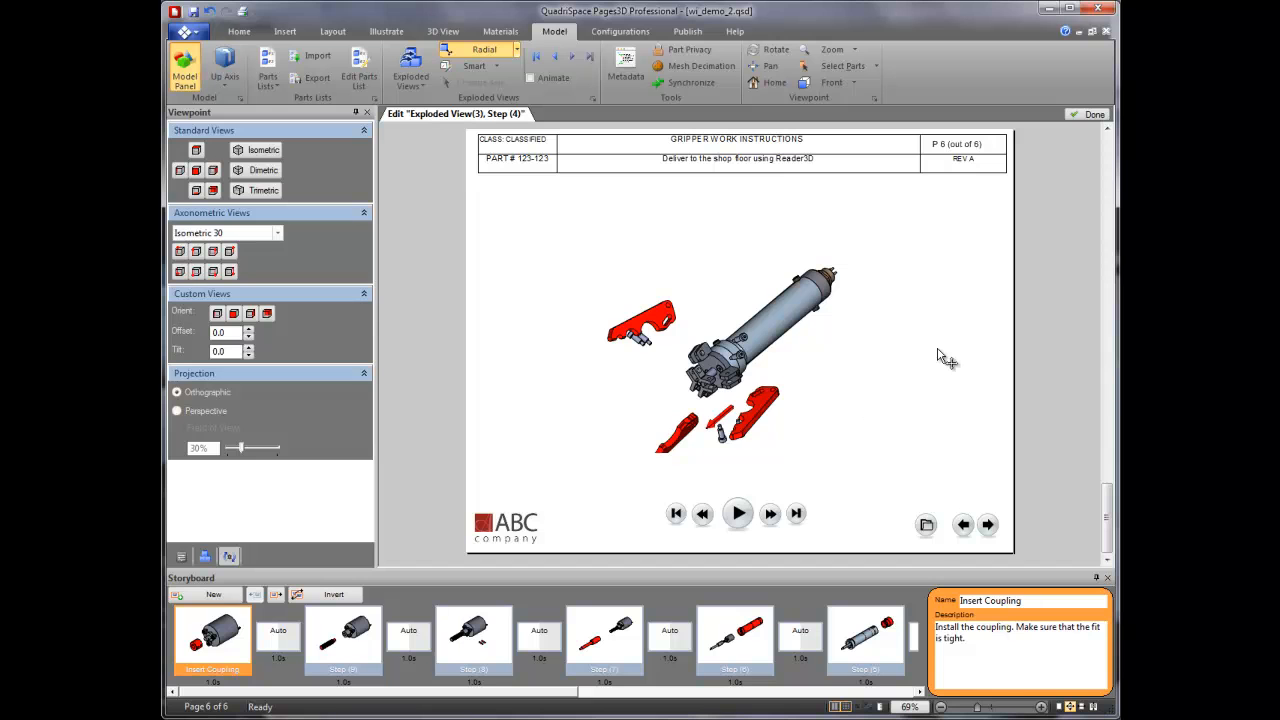
Switch back to Move Parts and pull the central three-armed linkage out along the gripper's axis in a new explode step
left_click(517, 50)
left_click(514, 66)
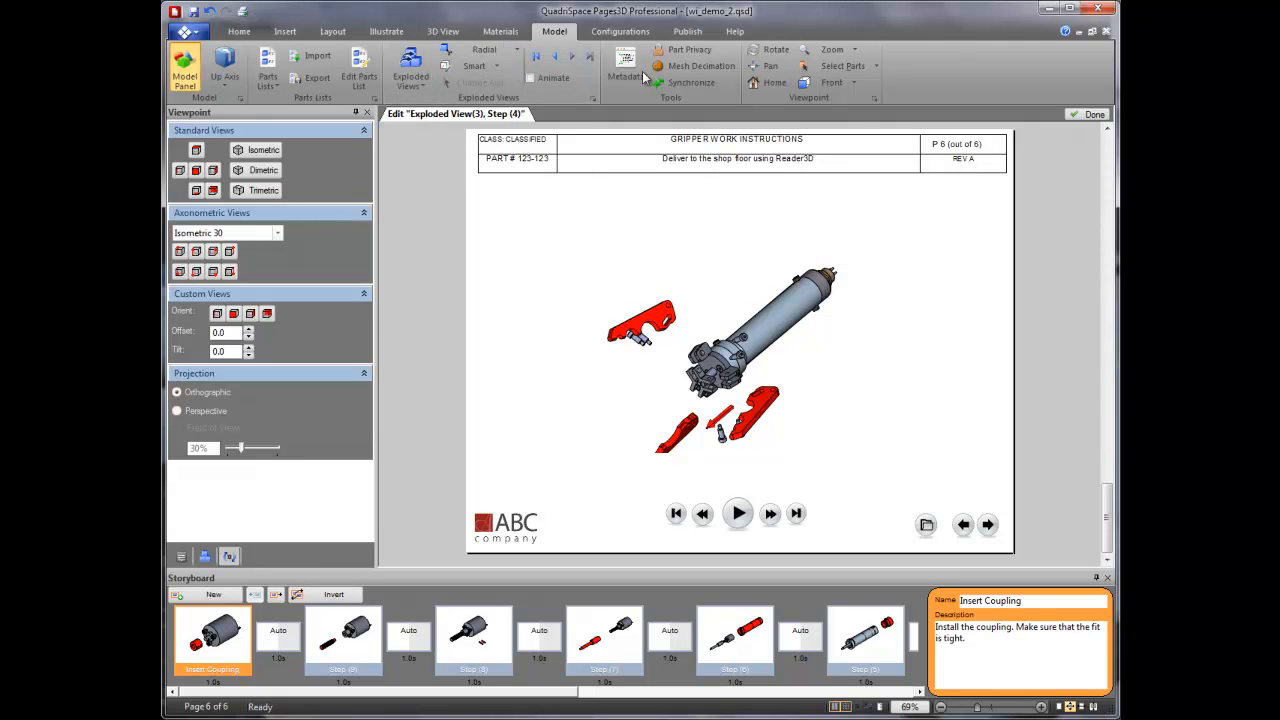
left_click(720, 393)
left_click_drag(710, 397, 647, 444)
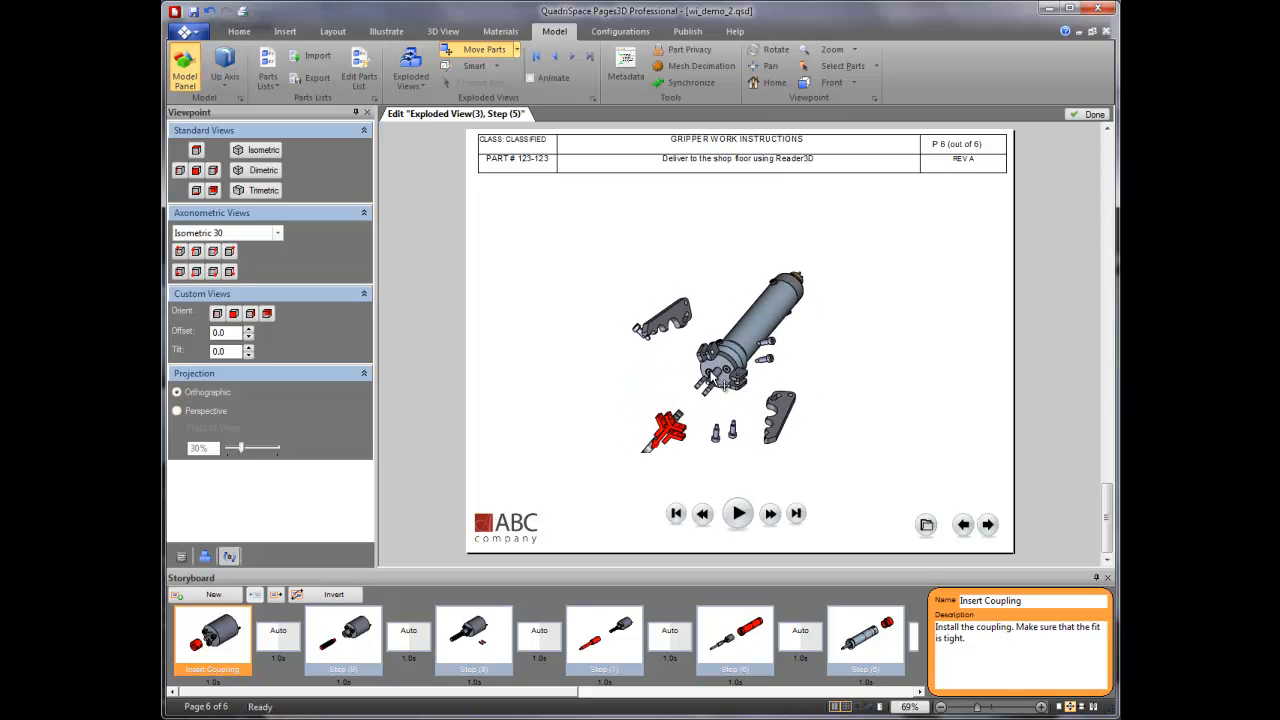
Pull the small screws and the finger mounting plate off the actuator in separate explode steps, and finish editing the exploded view
left_click(717, 376)
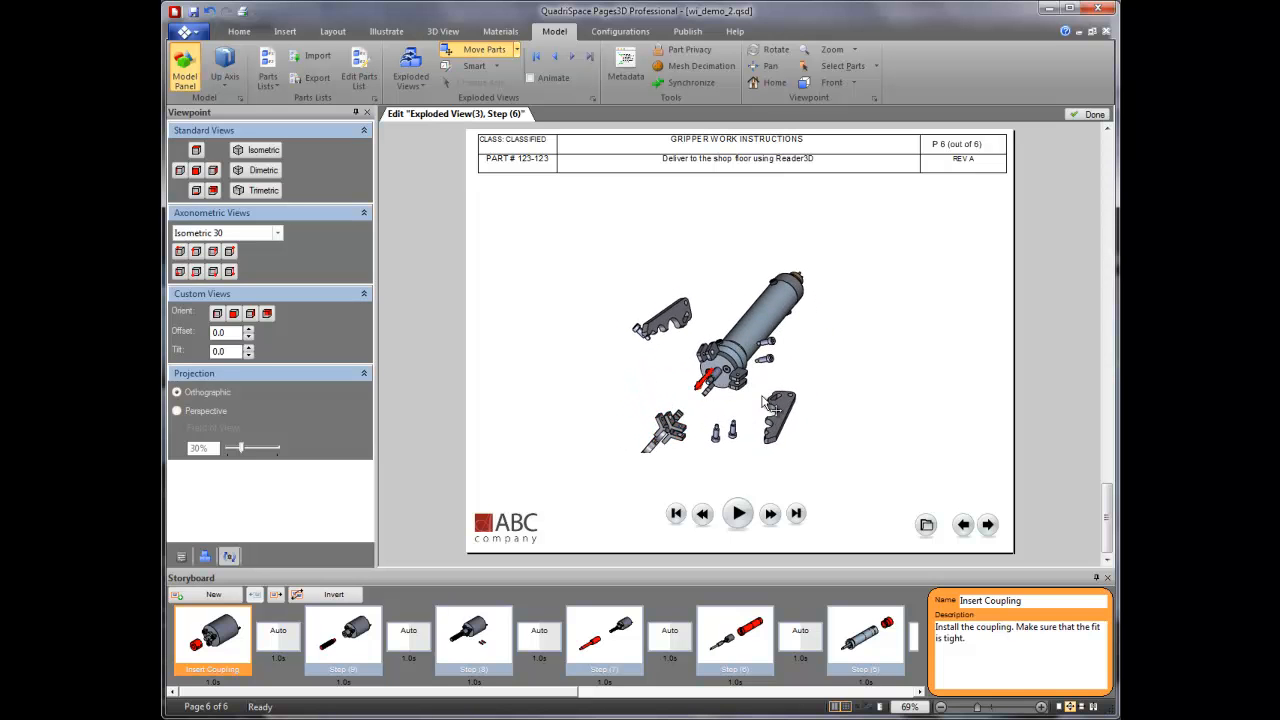
left_click_drag(706, 378, 673, 417)
left_click(728, 370)
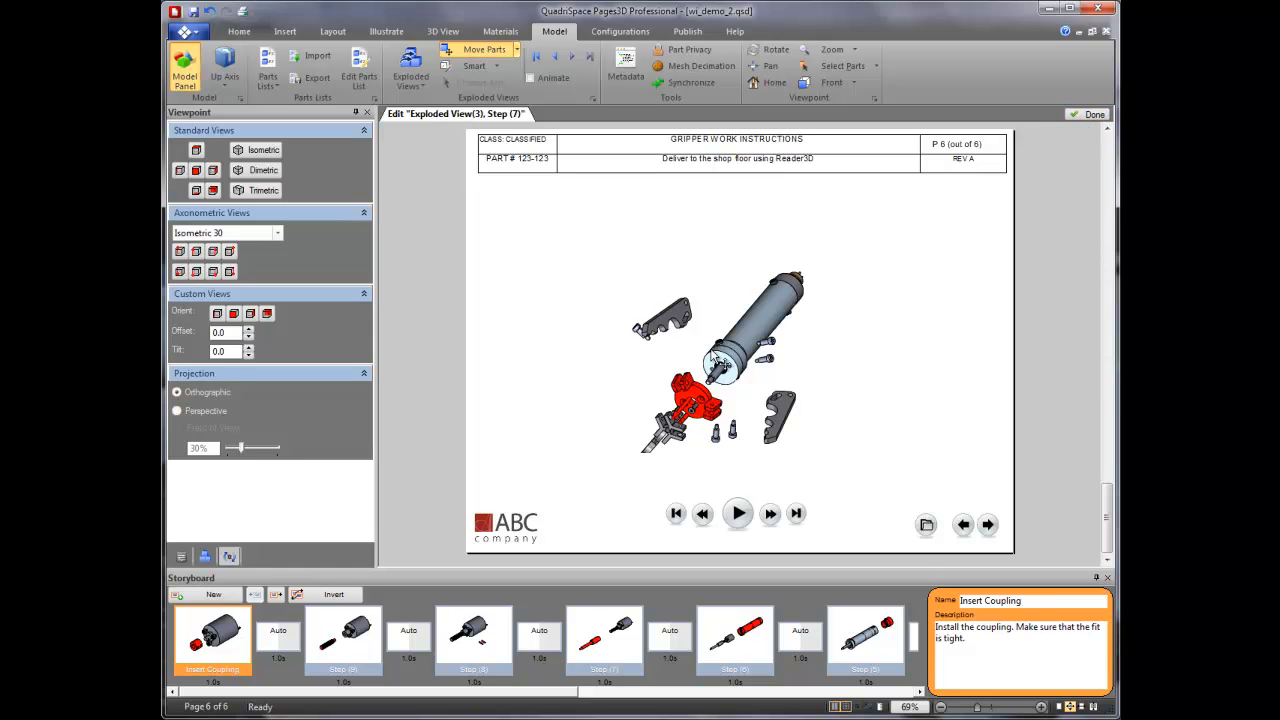
left_click(1086, 117)
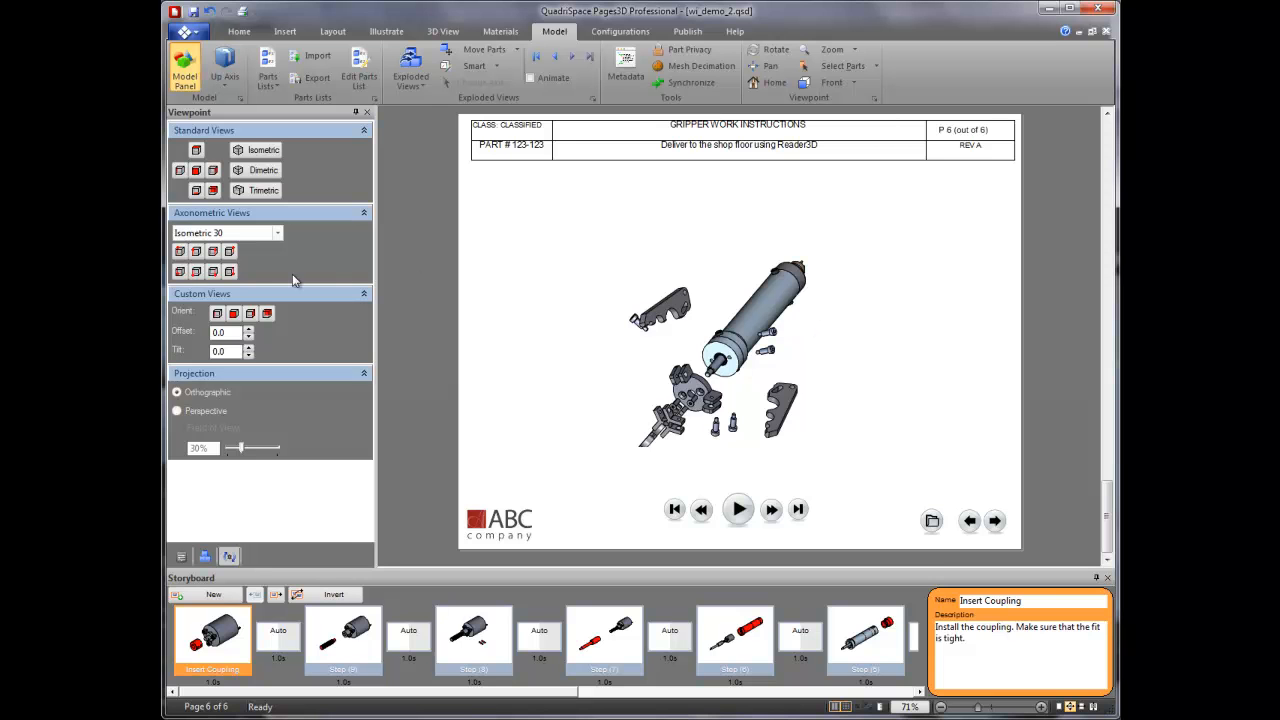
Set an axonometric view and create a storyboard from Exploded View(3) with reversed steps, selected assembled parts, hidden unassembled parts and an assembled-state view
left_click(230, 252)
left_click(213, 253)
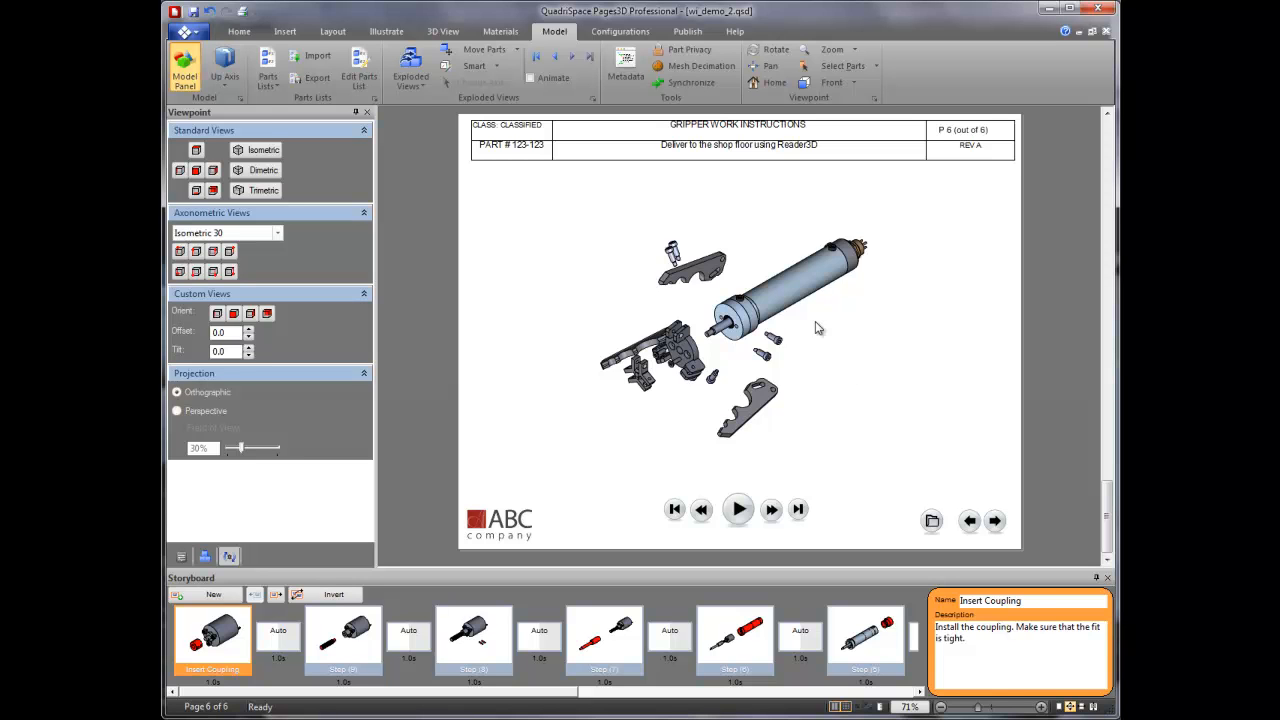
left_click(386, 31)
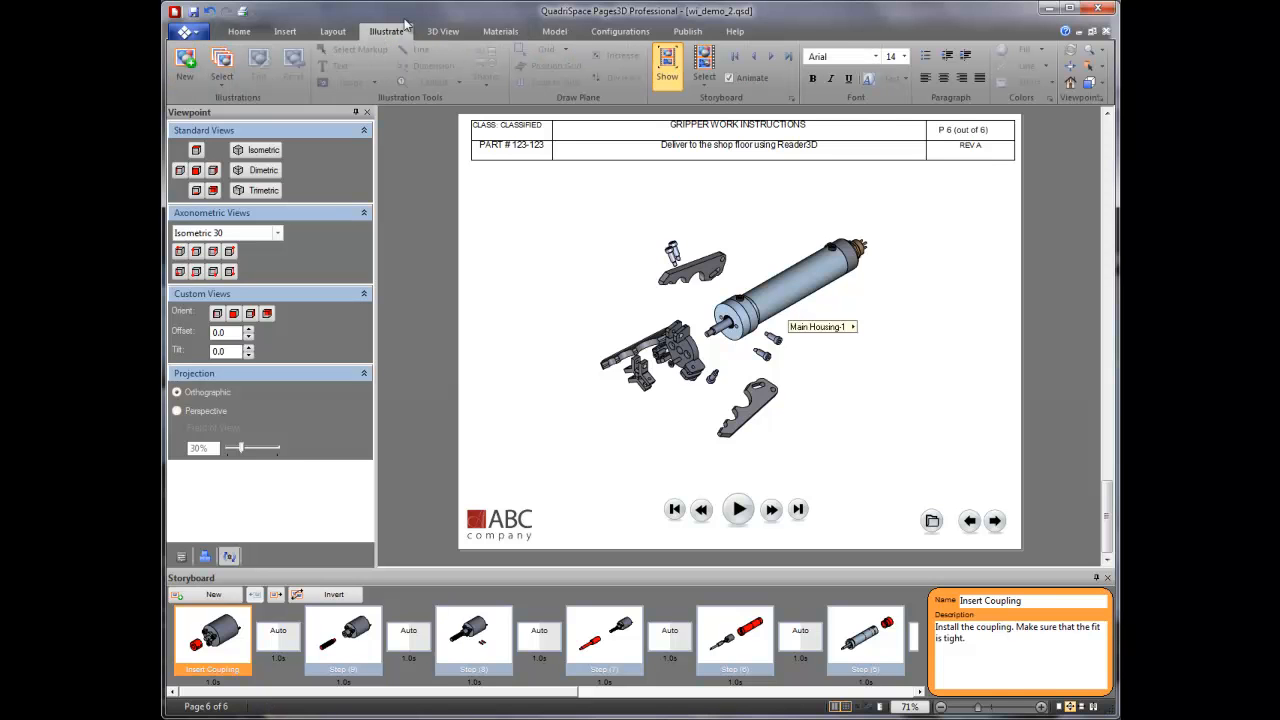
left_click(704, 75)
left_click(800, 370)
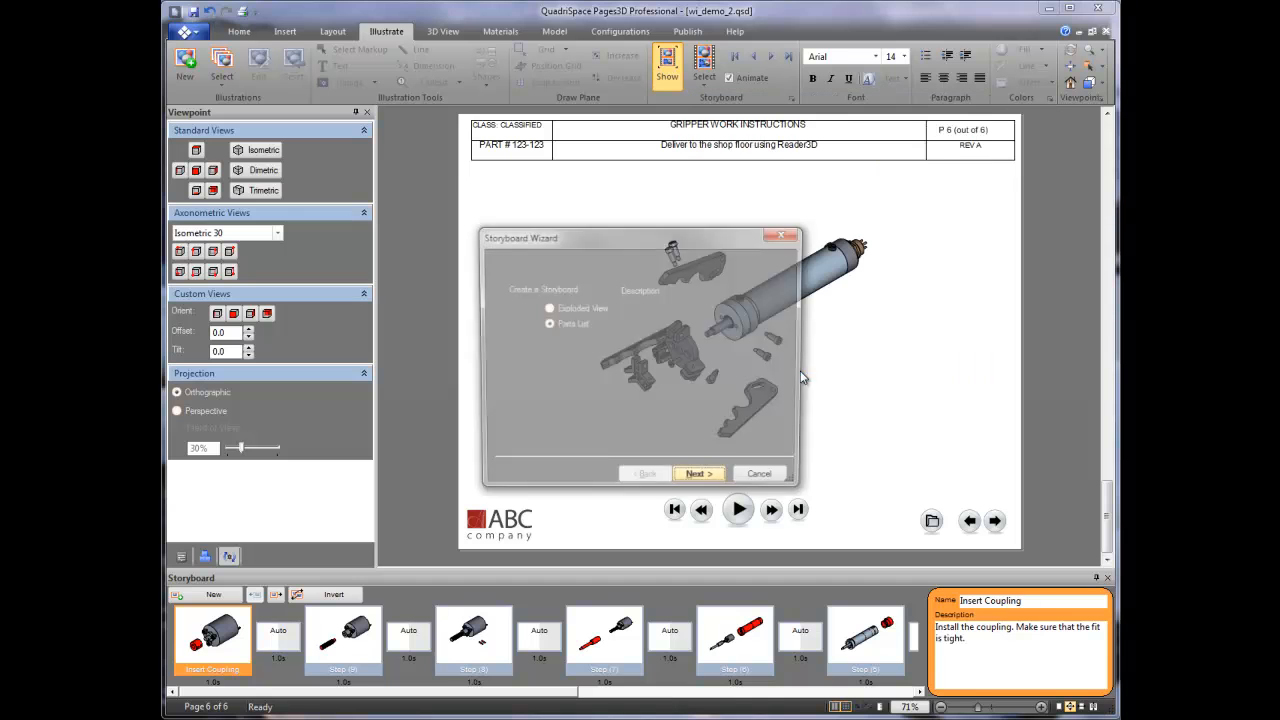
left_click(593, 309)
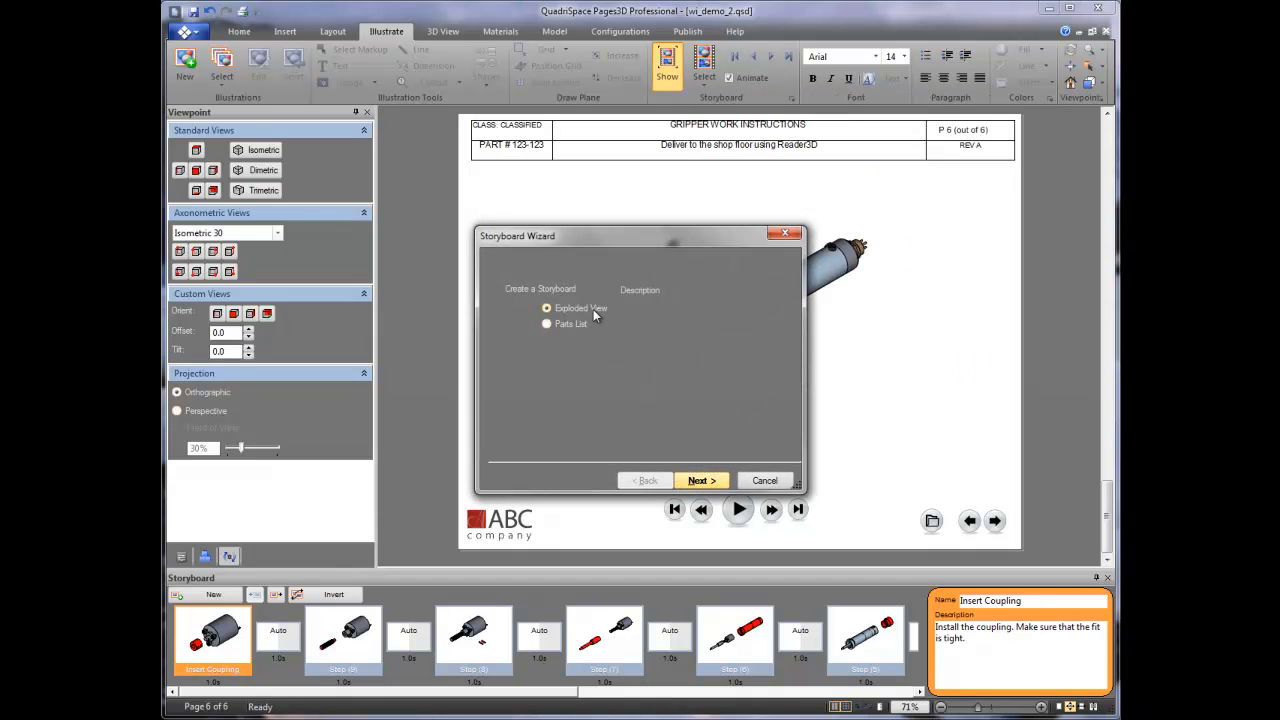
left_click(700, 481)
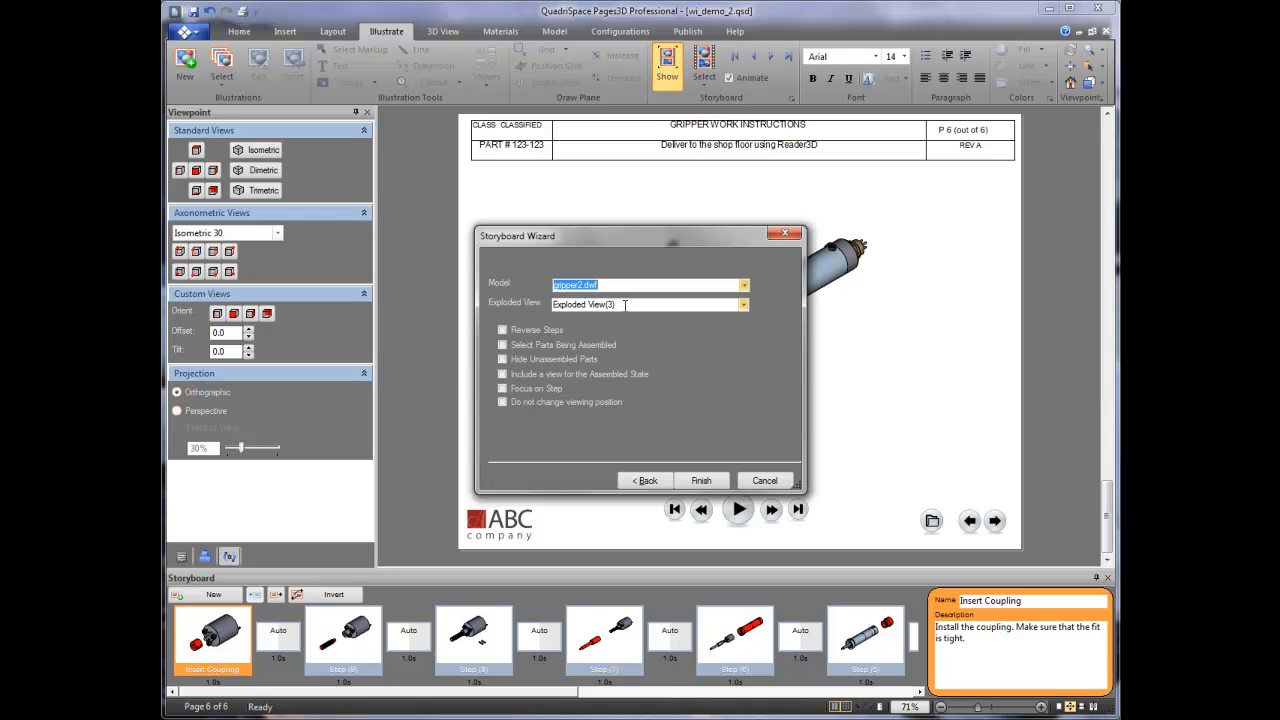
left_click(543, 331)
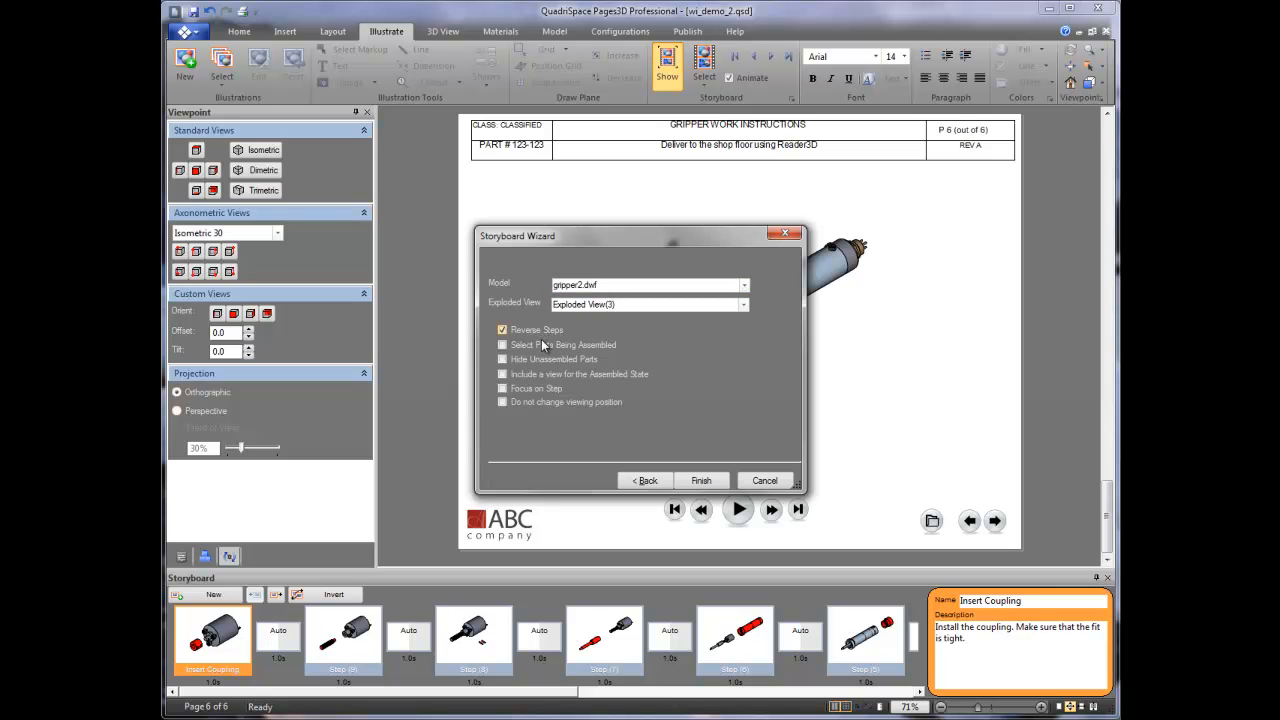
left_click(532, 375)
left_click(700, 480)
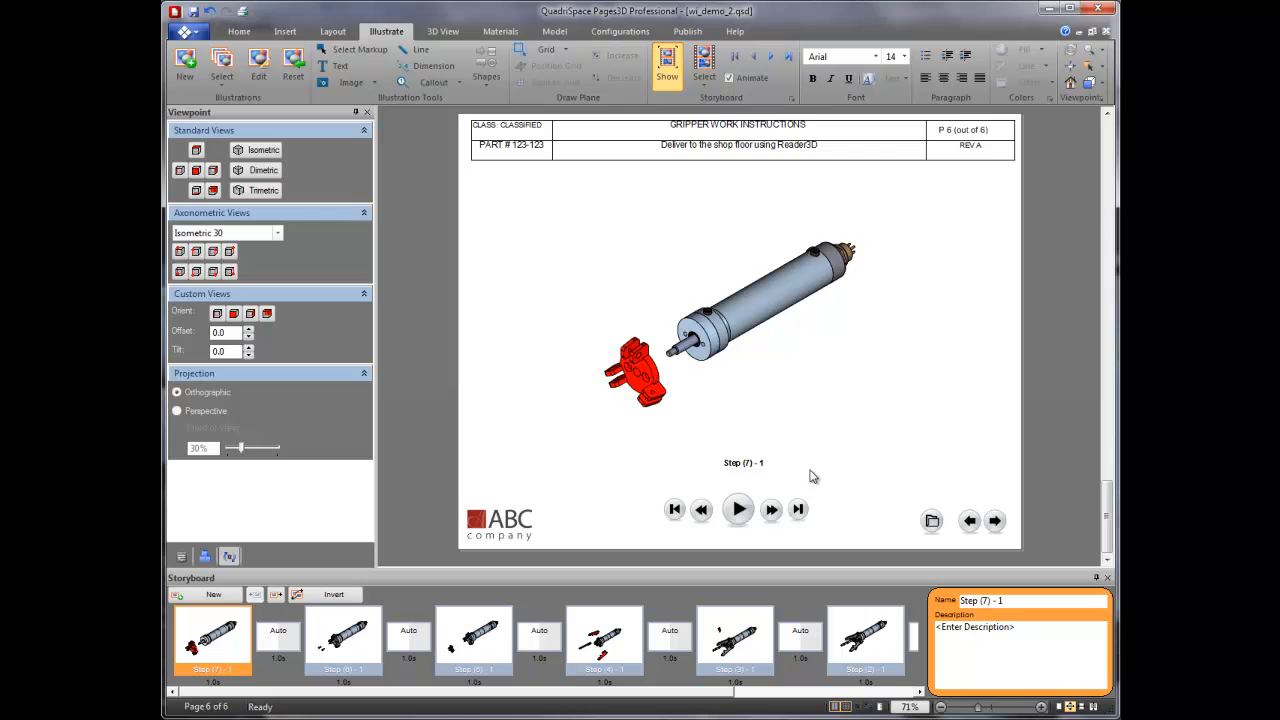
Add a new page and insert the custom image wiring-diagram-condenser-fan.jpg, placing it in the middle of the page
left_click(240, 35)
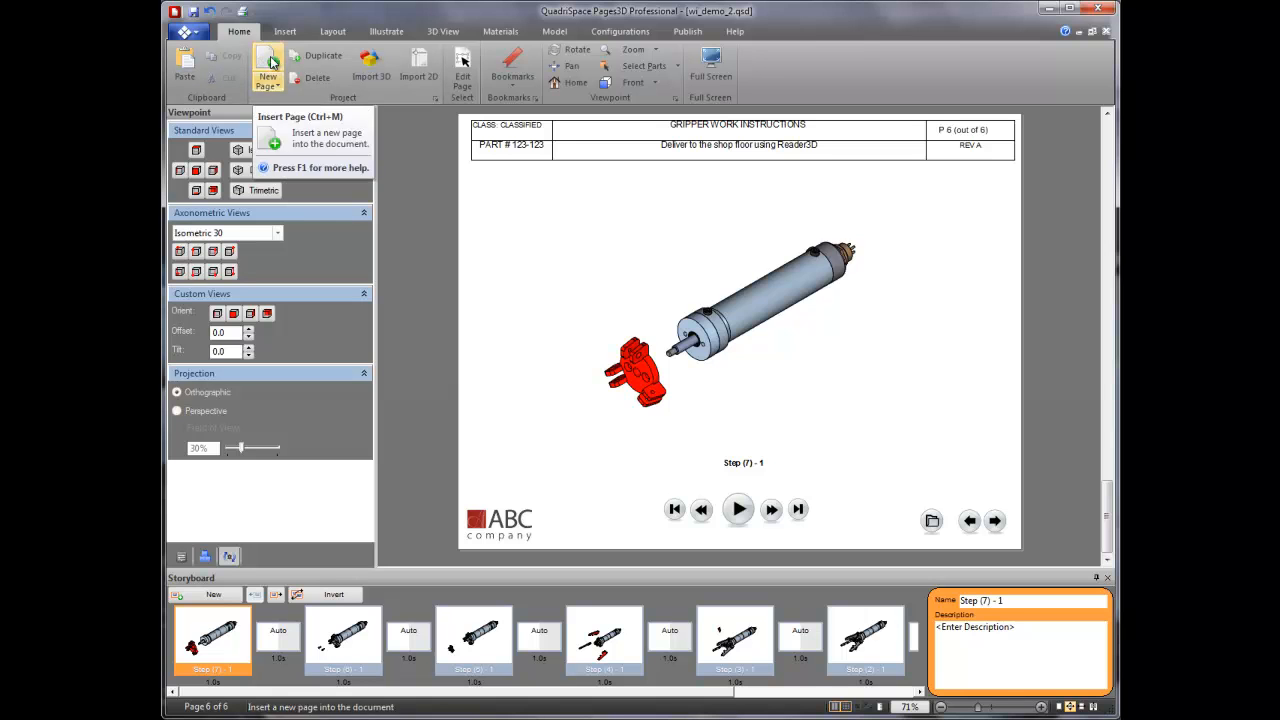
left_click(269, 63)
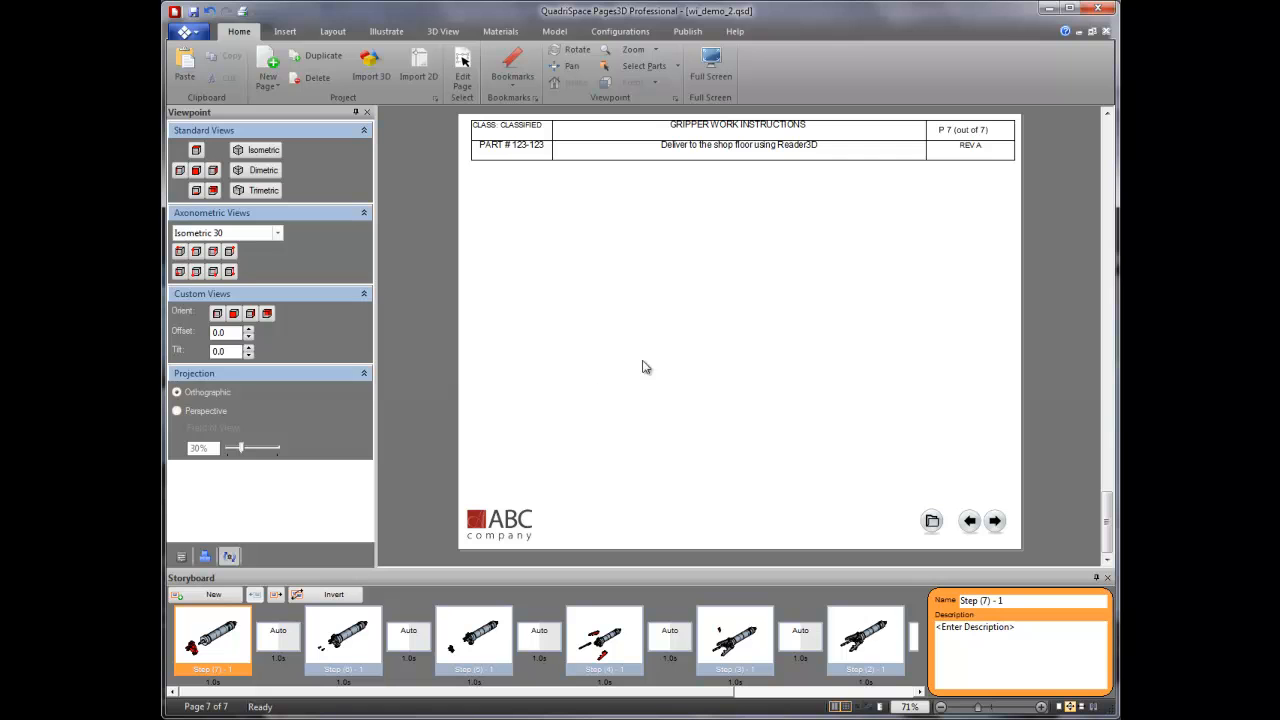
left_click(292, 32)
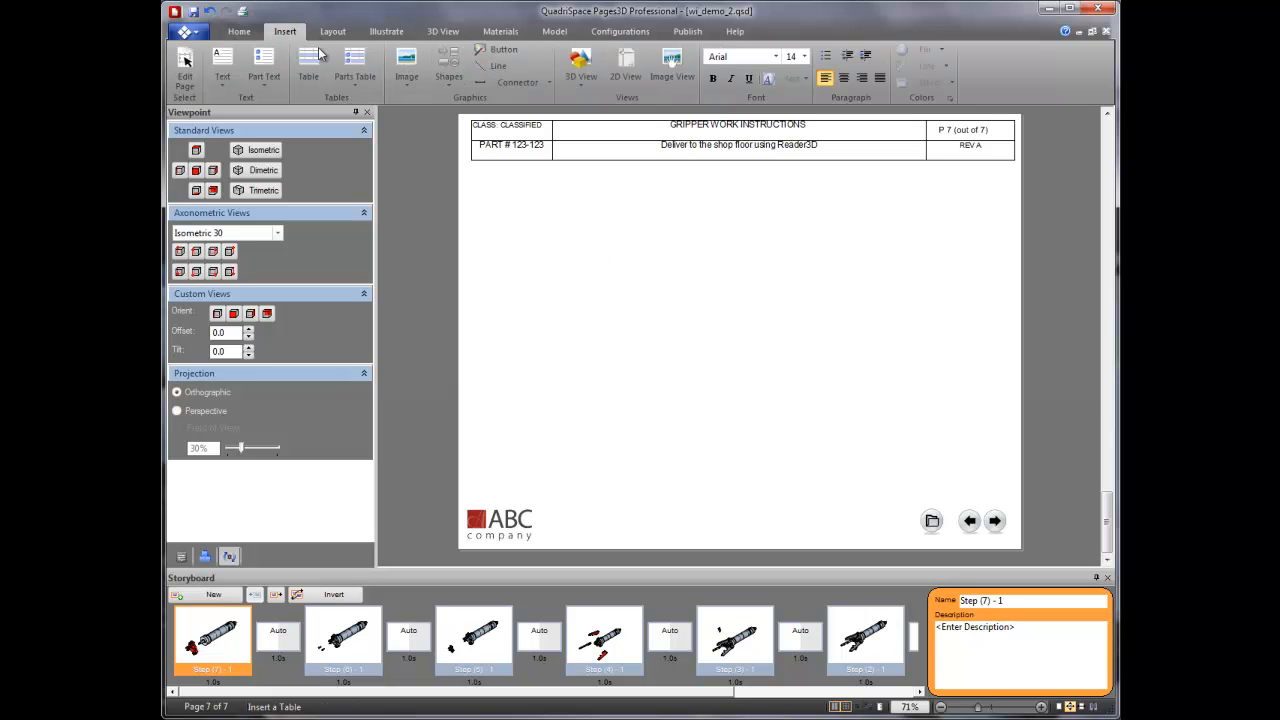
left_click(407, 82)
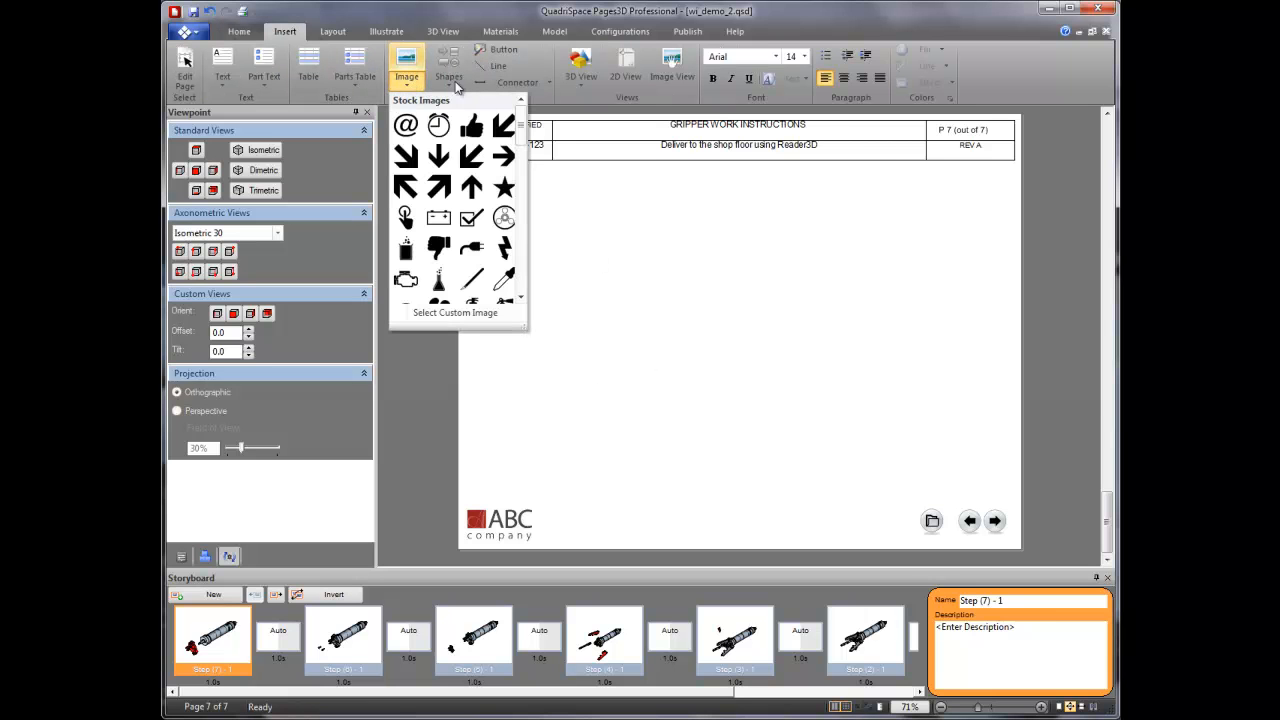
left_click(410, 61)
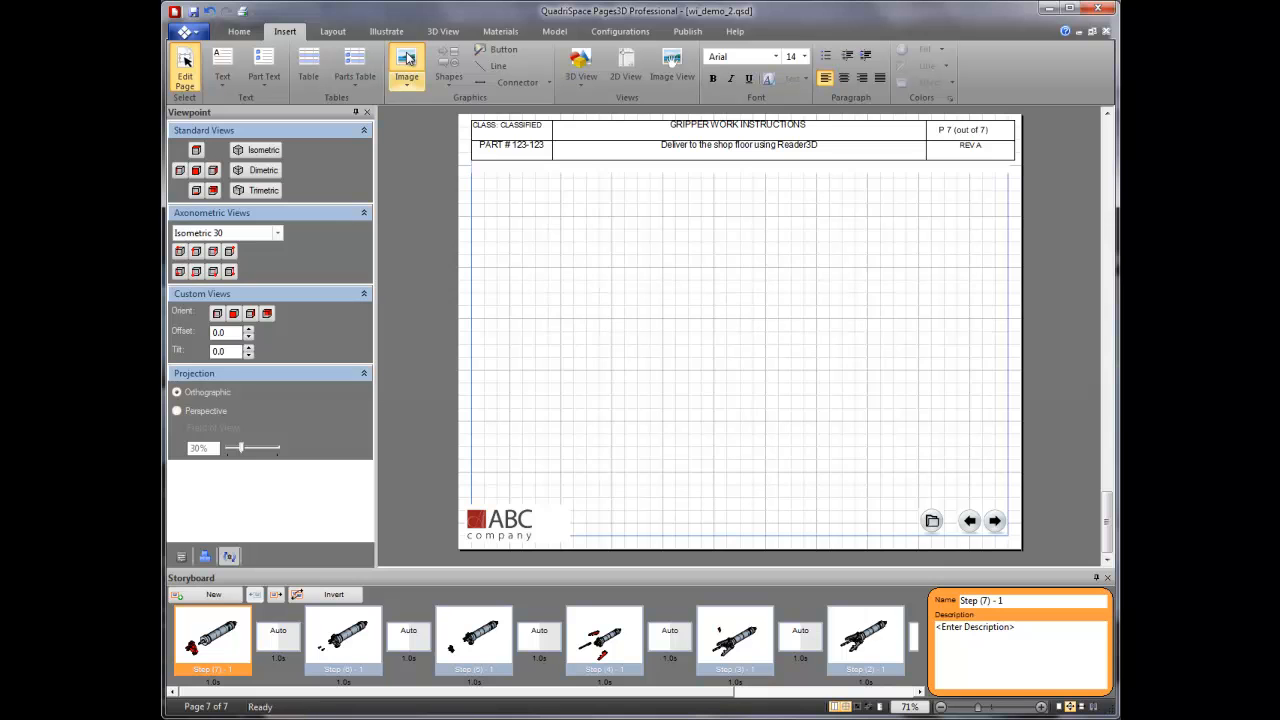
left_click(407, 80)
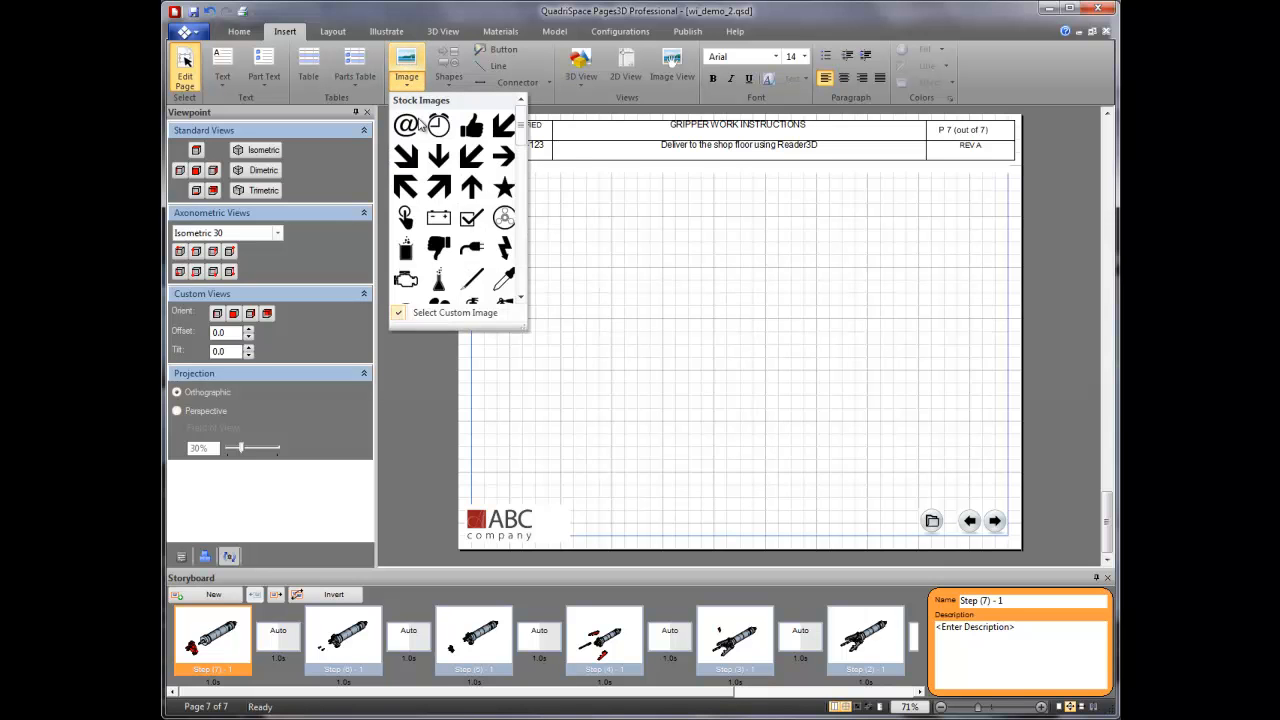
left_click(470, 314)
left_click_drag(497, 190, 810, 438)
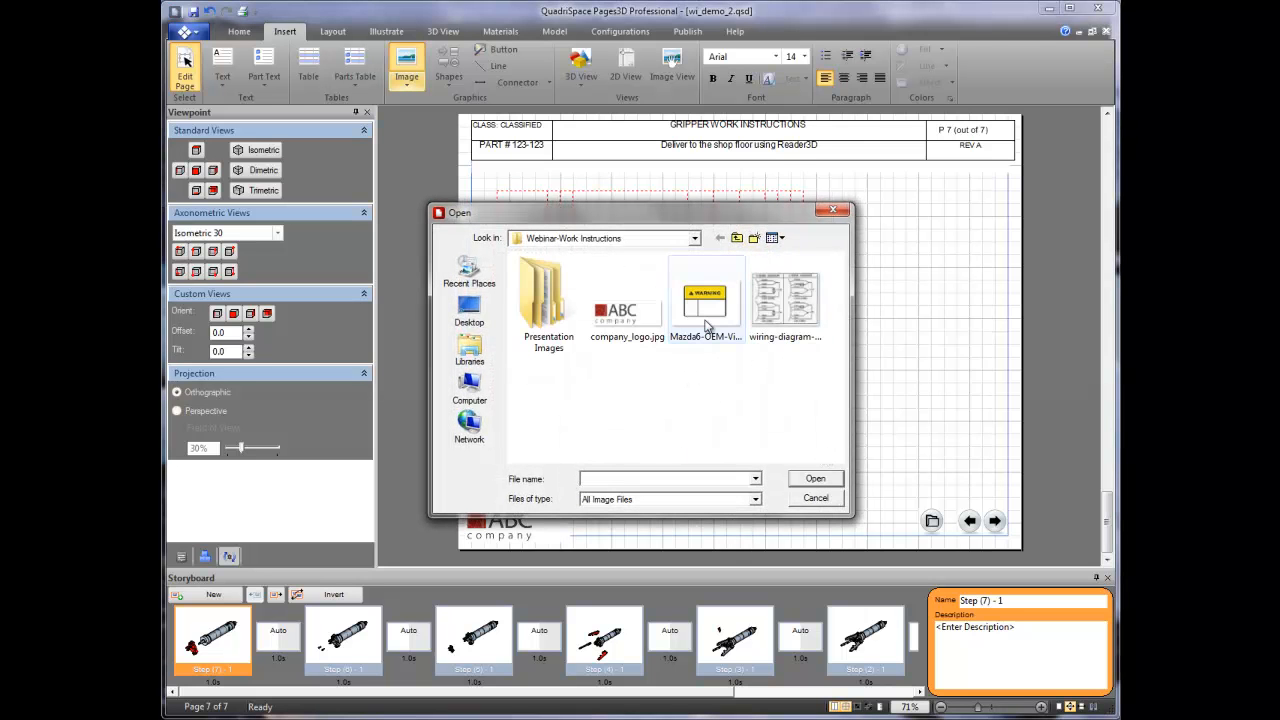
left_click(790, 310)
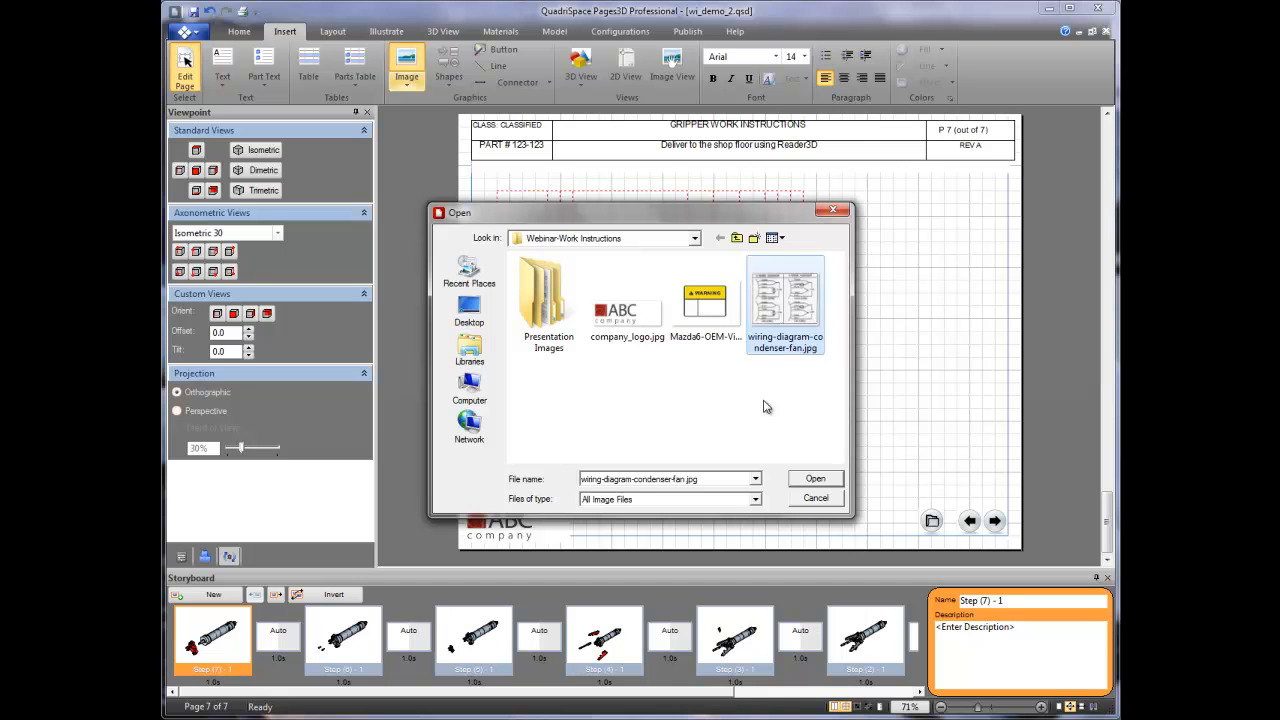
left_click(818, 478)
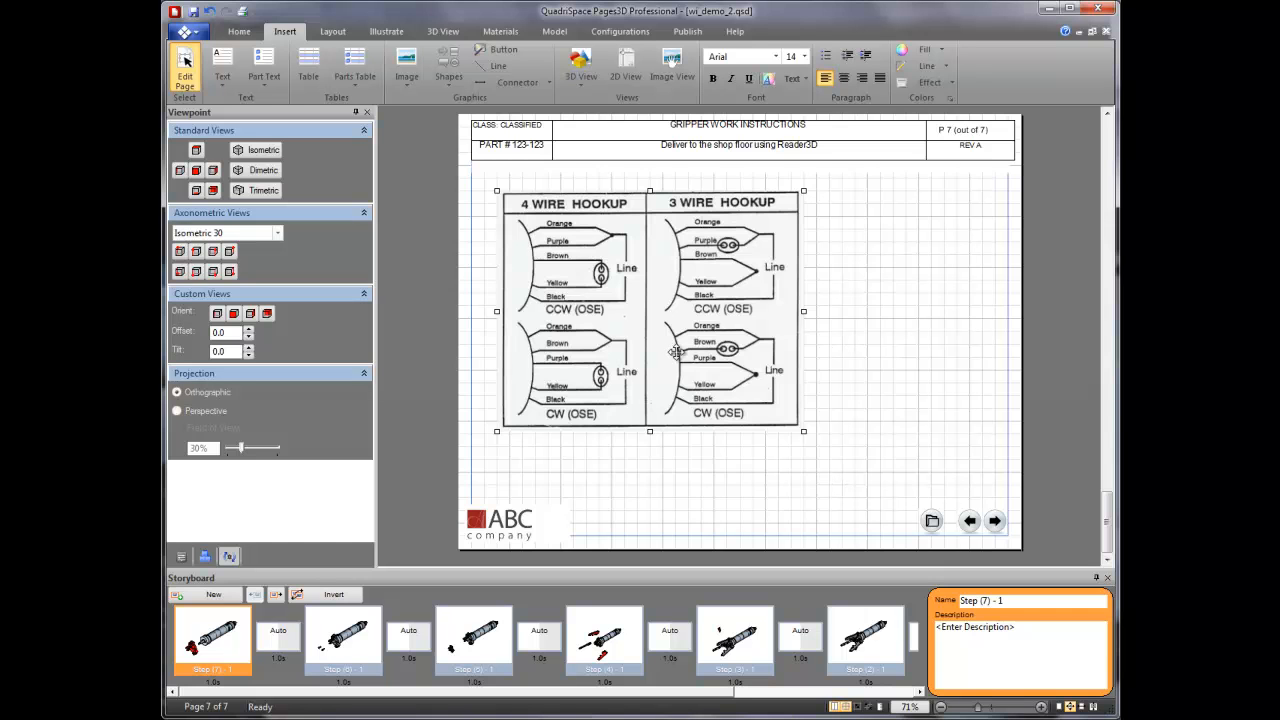
left_click_drag(671, 354, 748, 380)
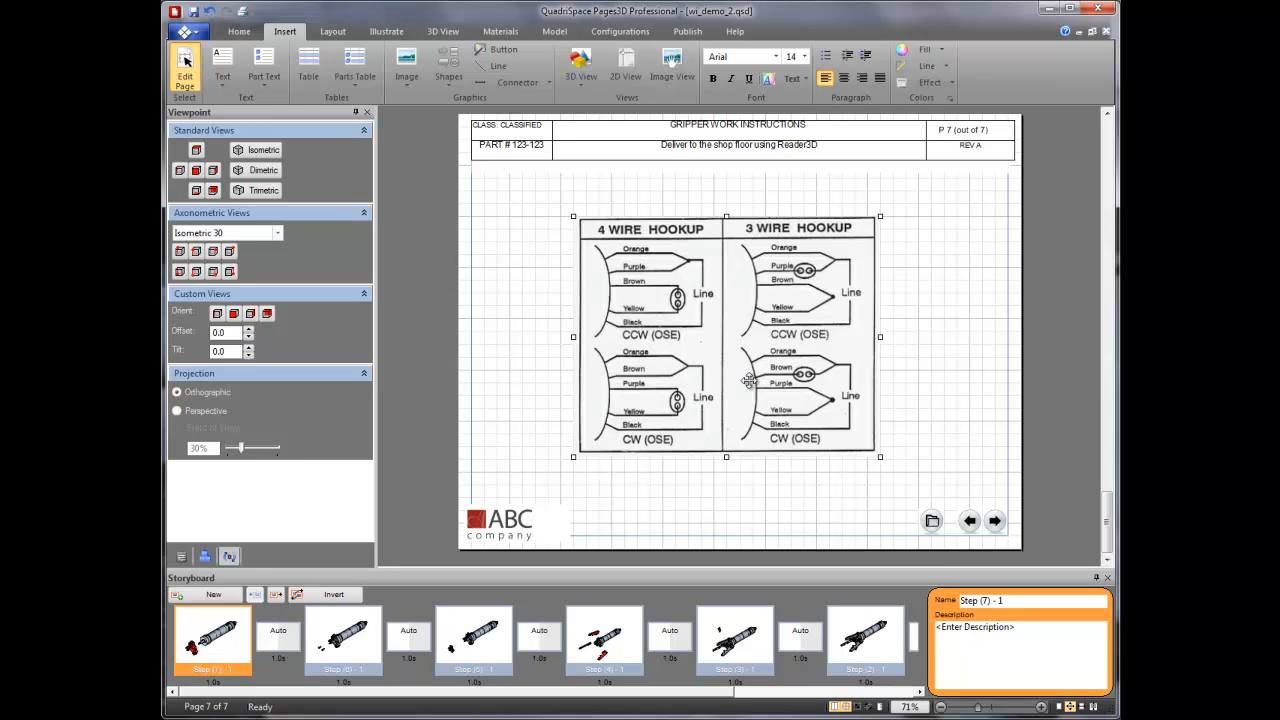
Examine the model update options for the gripper view on page 6, including browsing for a replacement file, and close them without updating
left_click(621, 31)
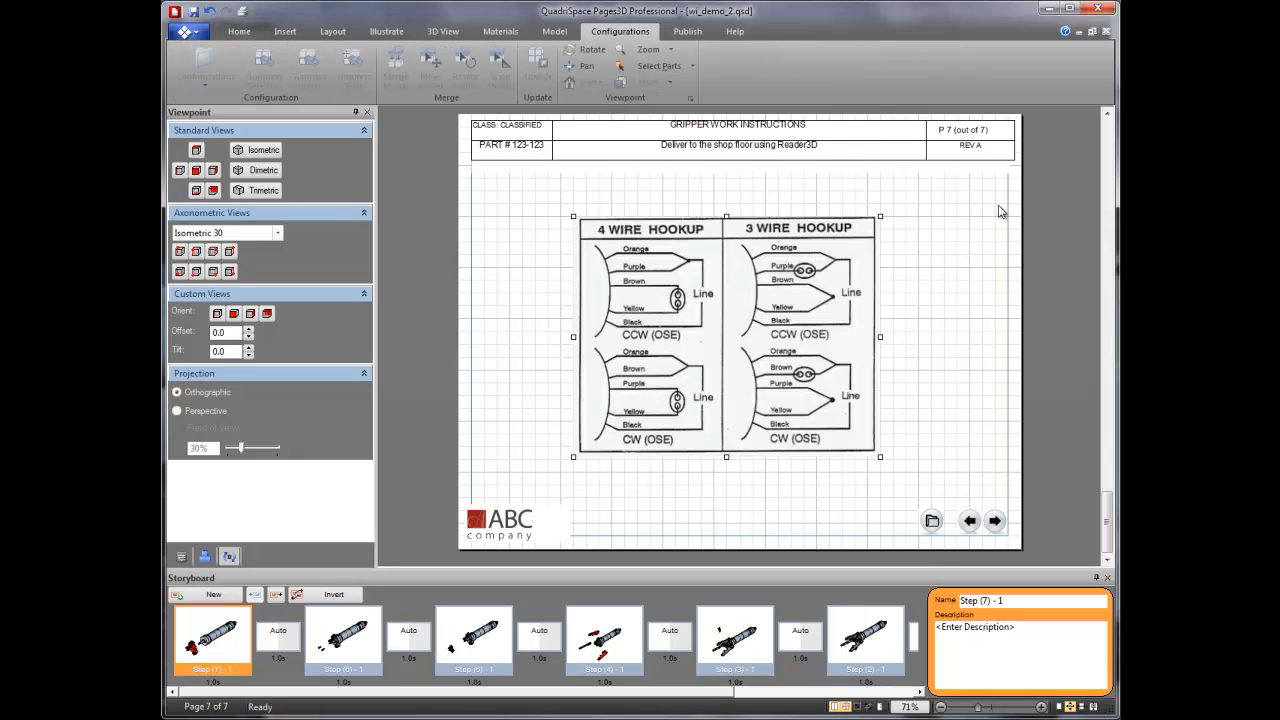
left_click(1108, 312)
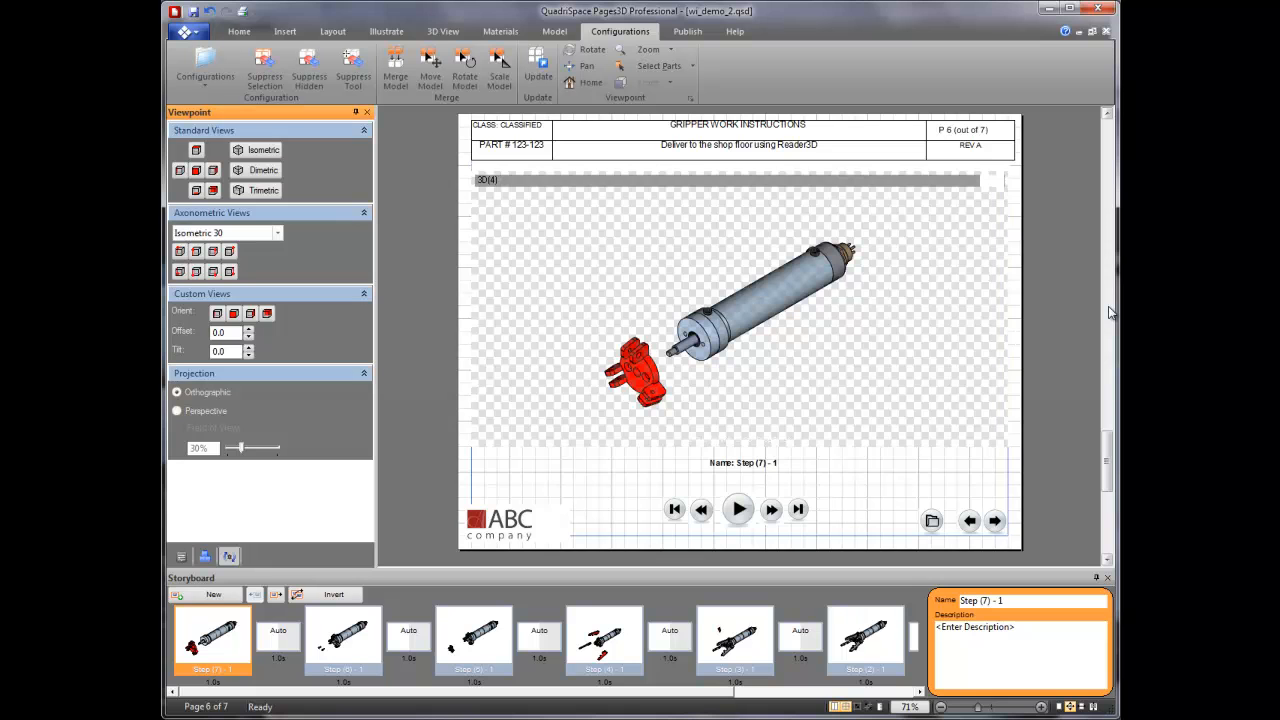
left_click(911, 342)
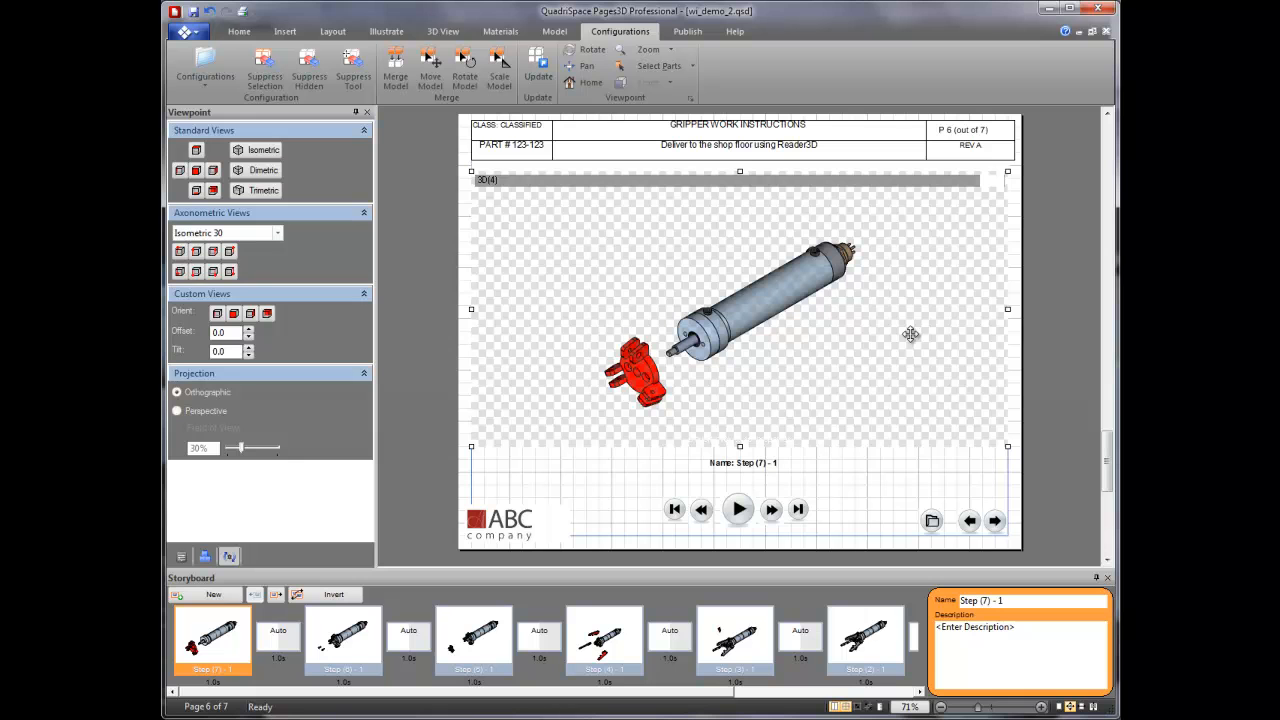
left_click(540, 62)
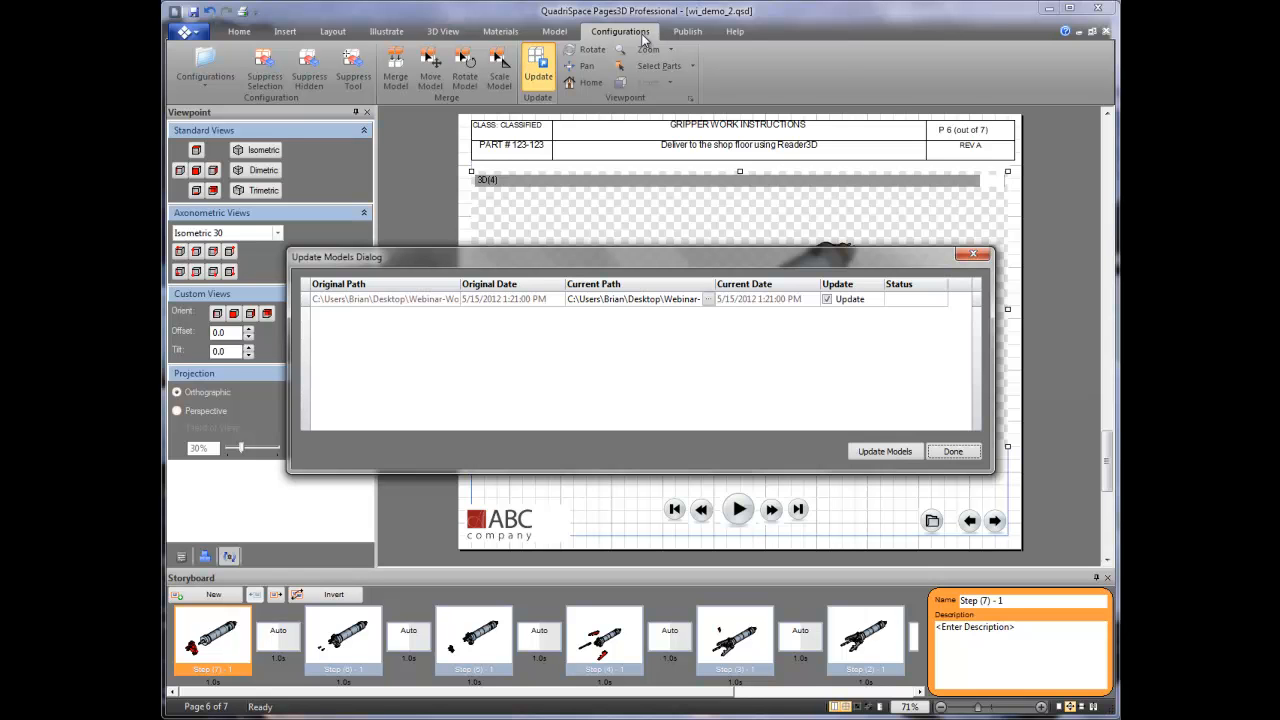
left_click(708, 299)
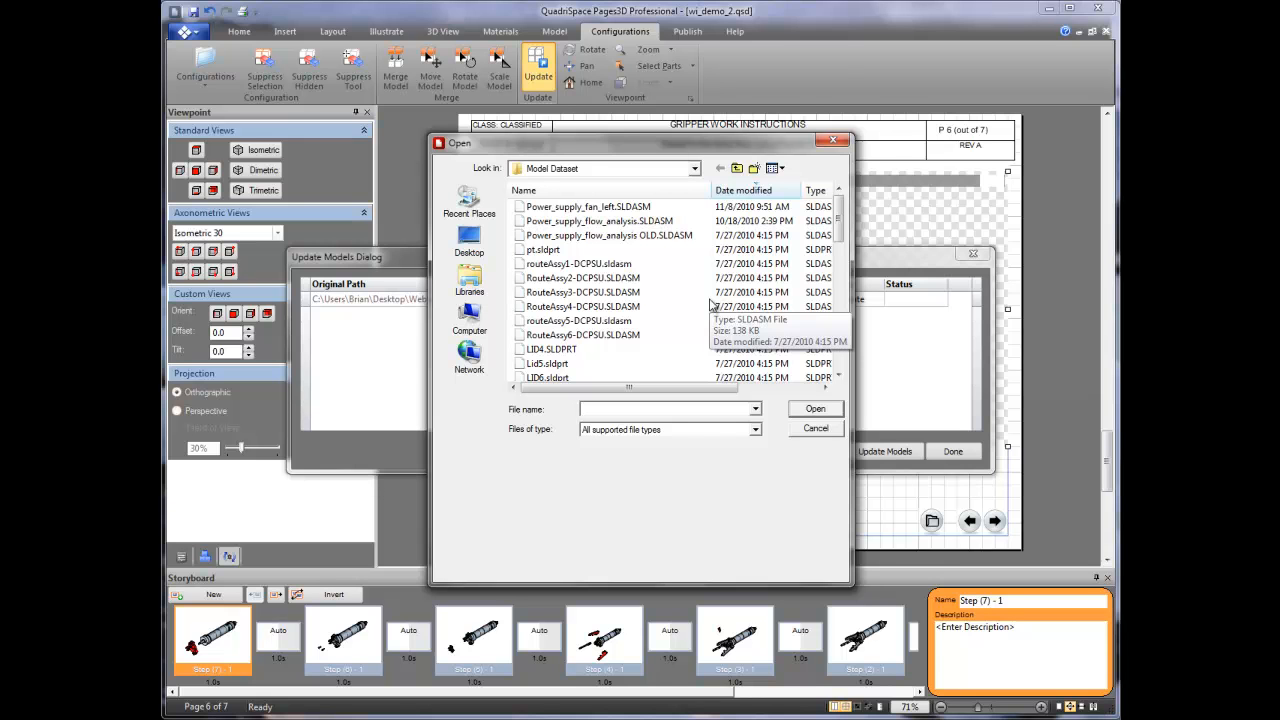
left_click(830, 429)
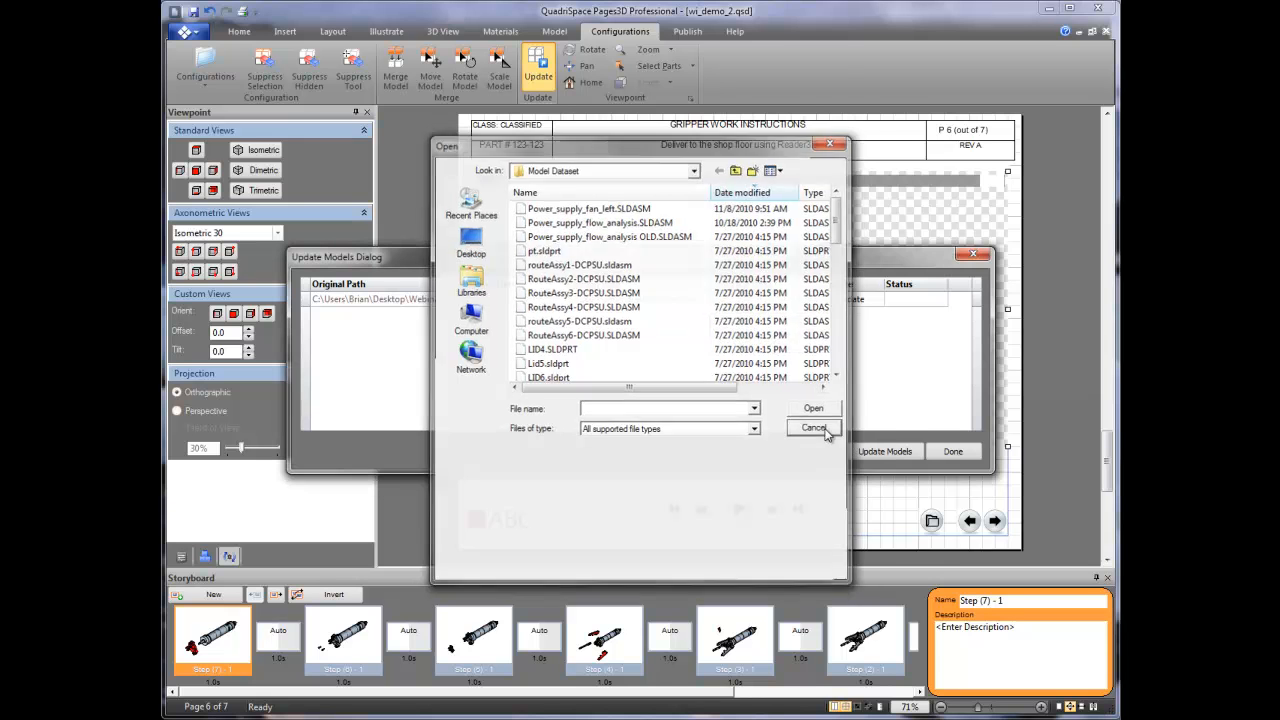
left_click(974, 255)
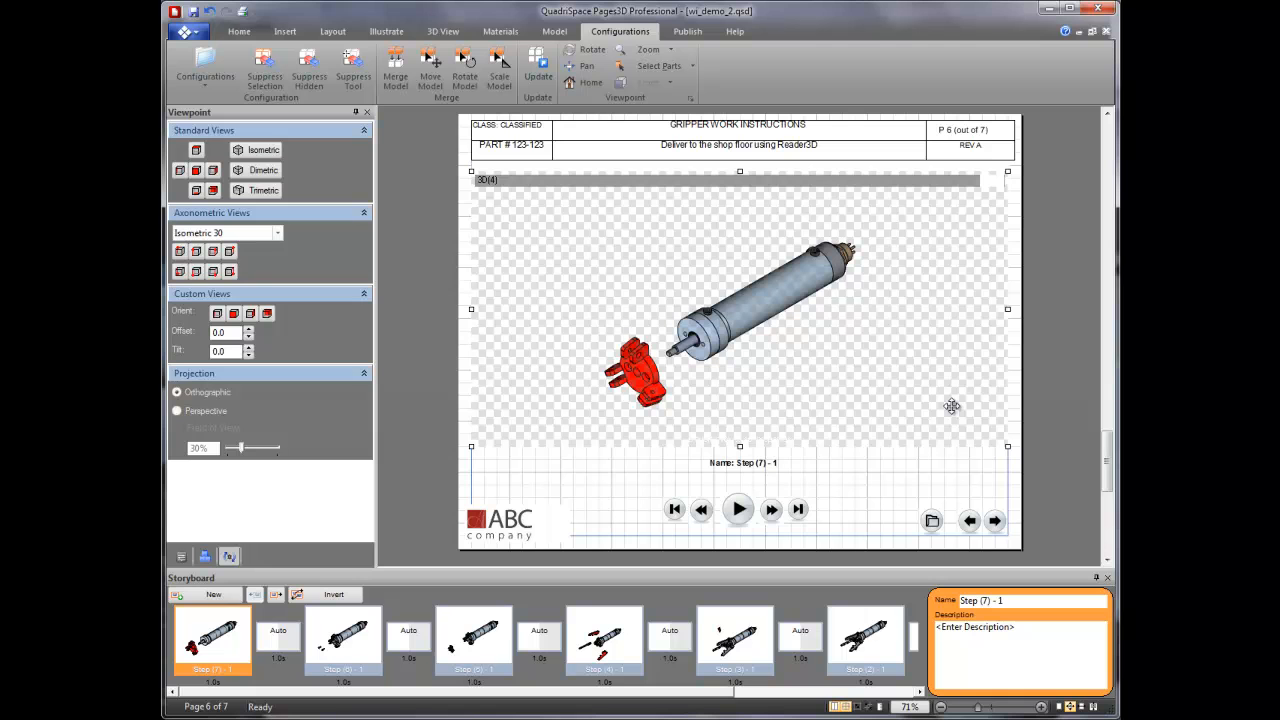
Save the document on the Desktop under the new name wi_demo_3.qsd
left_click(186, 36)
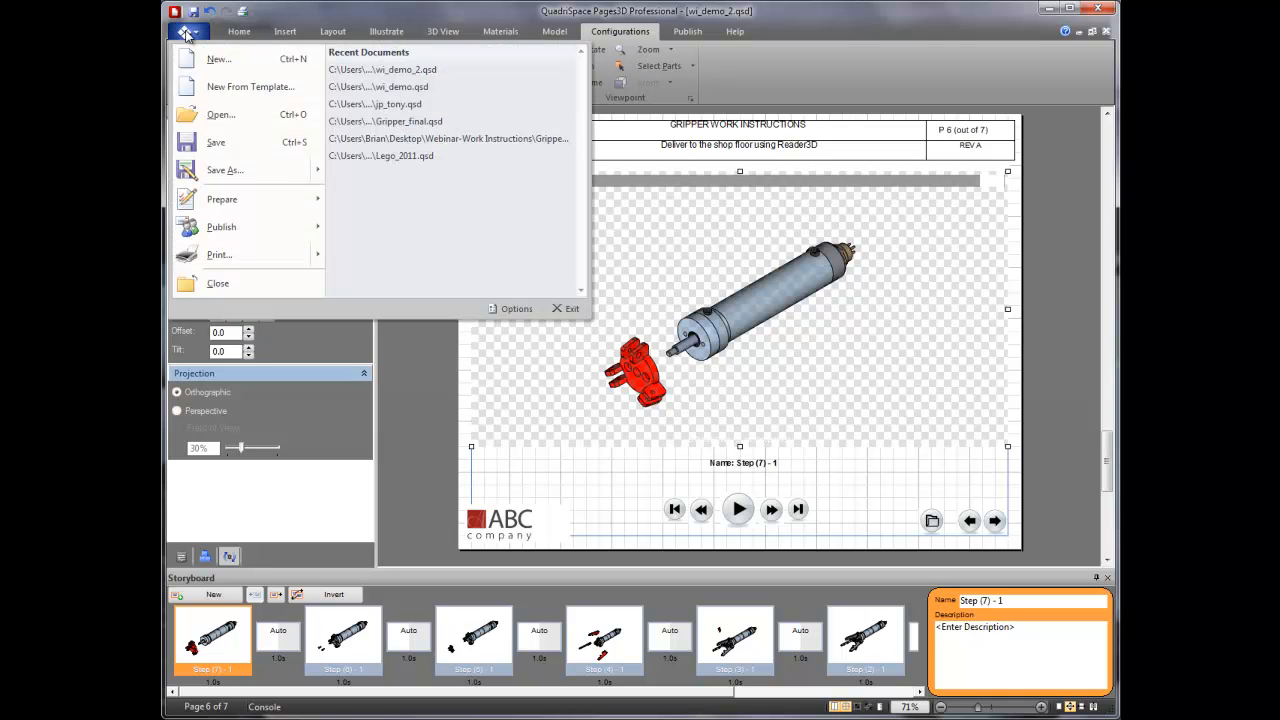
left_click(251, 177)
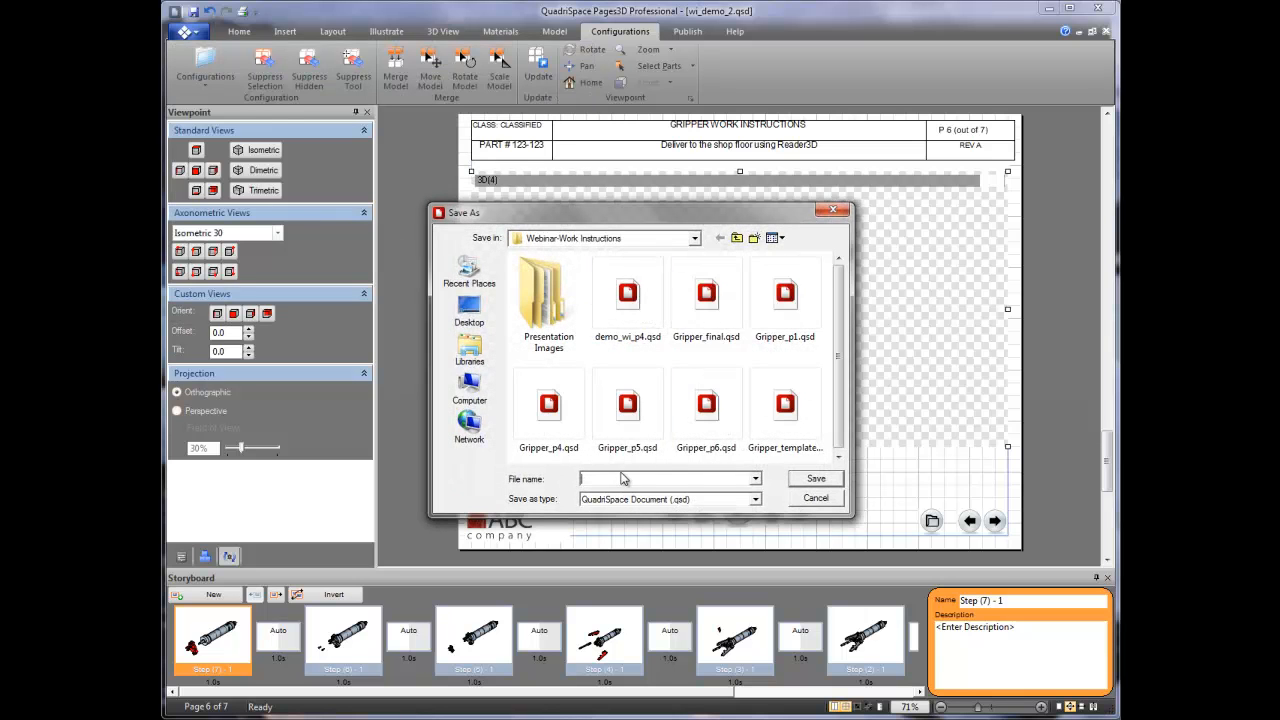
left_click(736, 238)
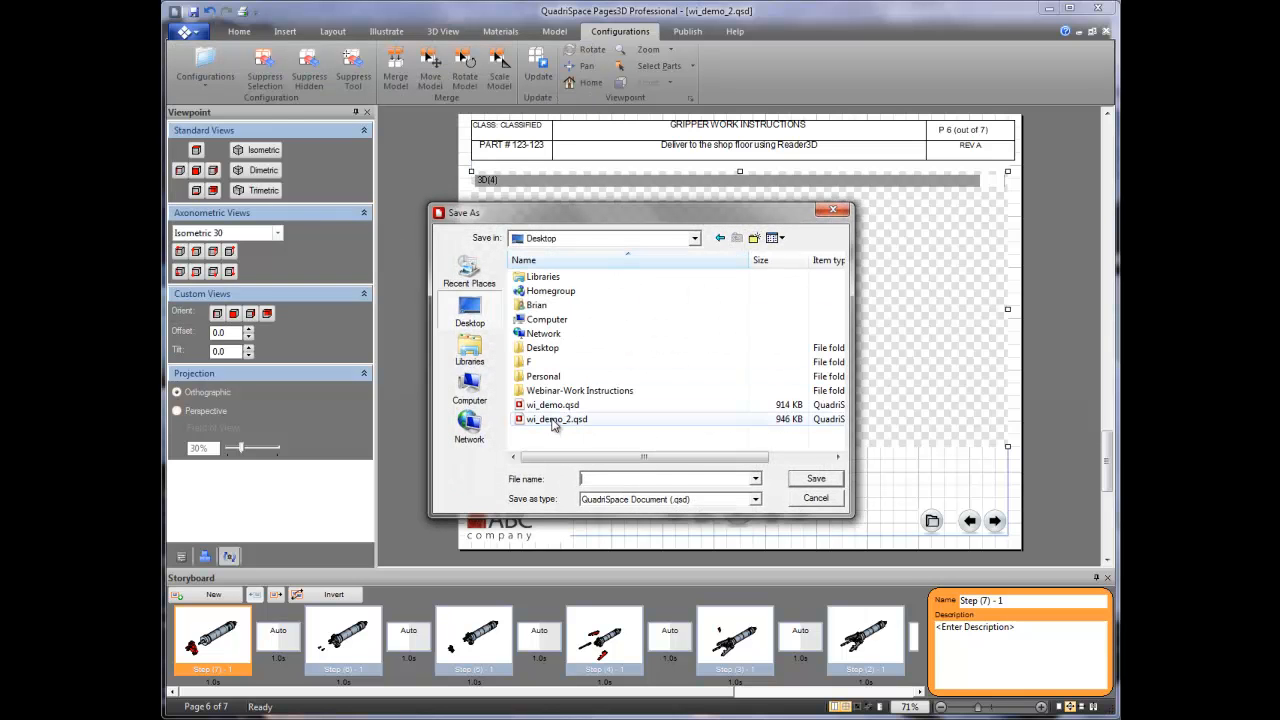
left_click(556, 419)
double_click(623, 479)
left_click(638, 479)
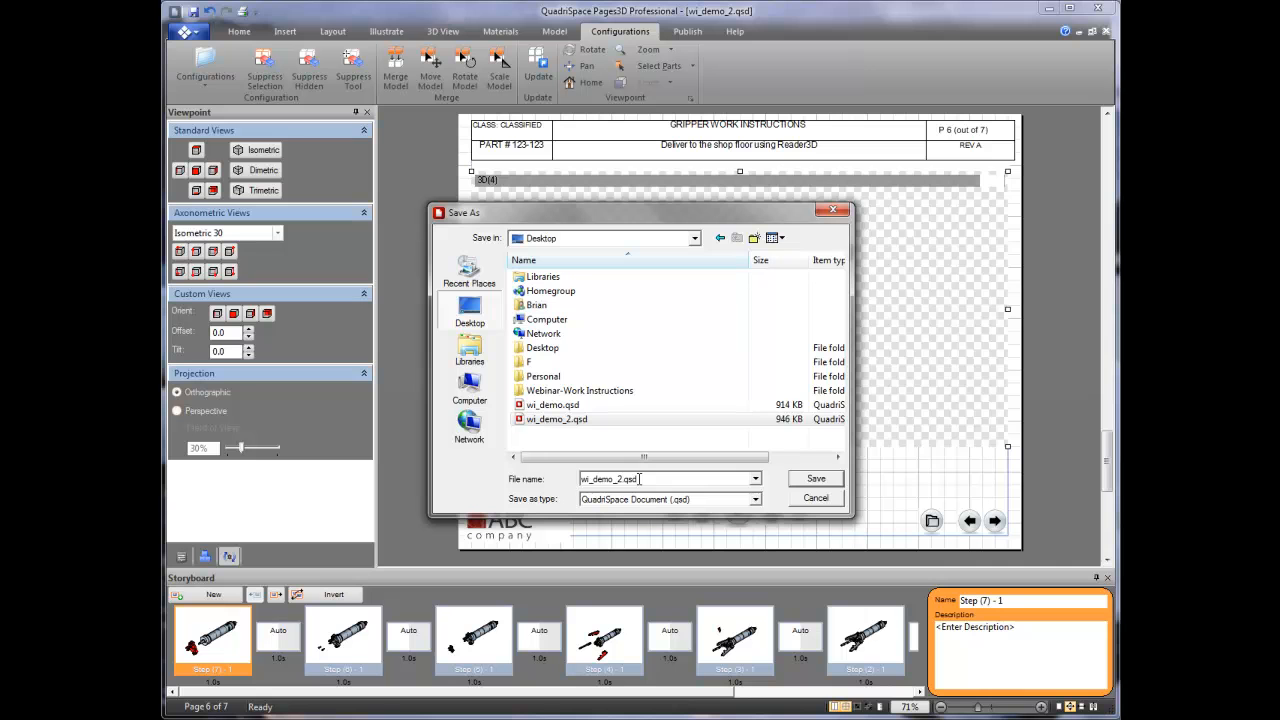
key("Return")
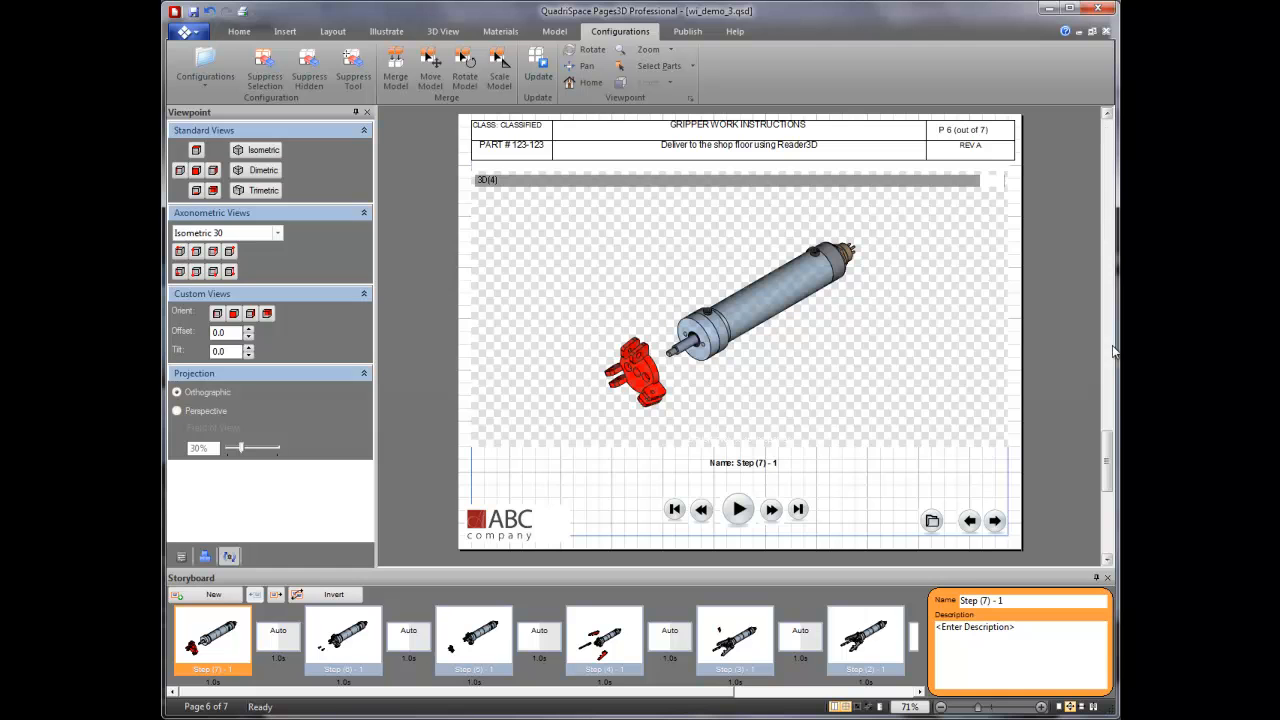
Delete the Insert Coupling storyboard page and the gripper storyboard page that follows it, keeping the wiring diagram page
left_click_drag(1107, 461, 1107, 128)
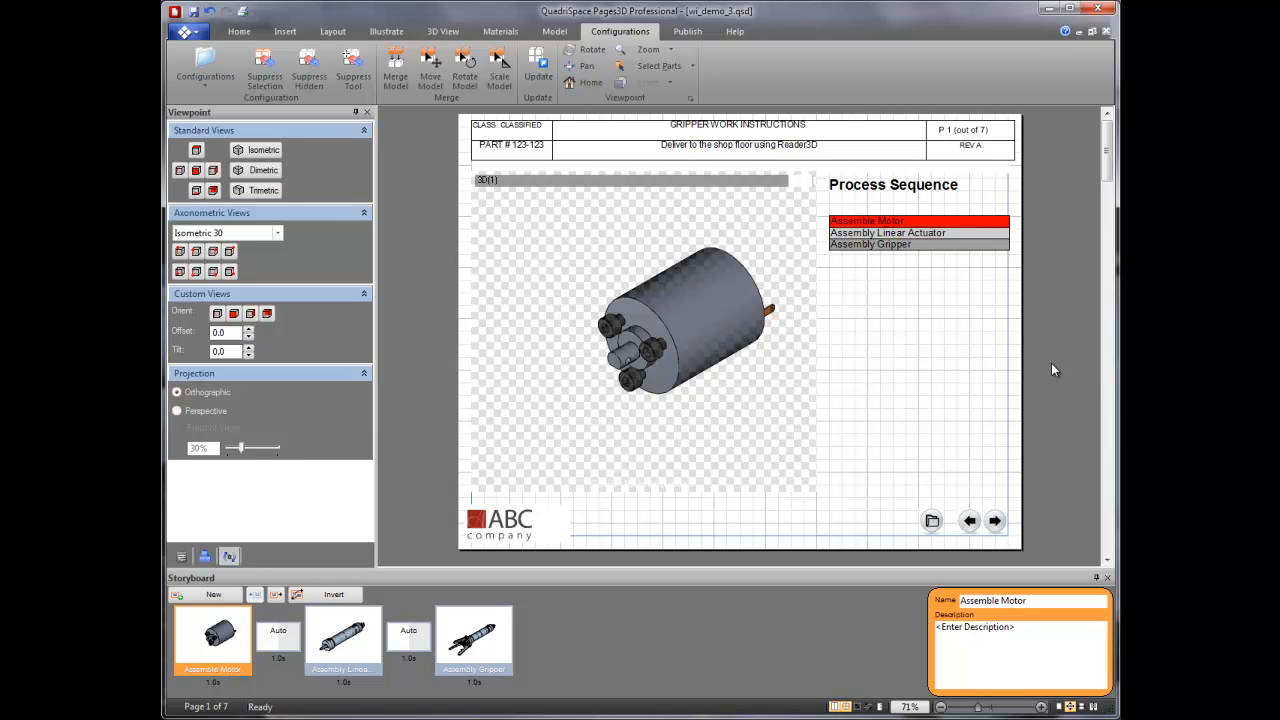
left_click(1108, 345)
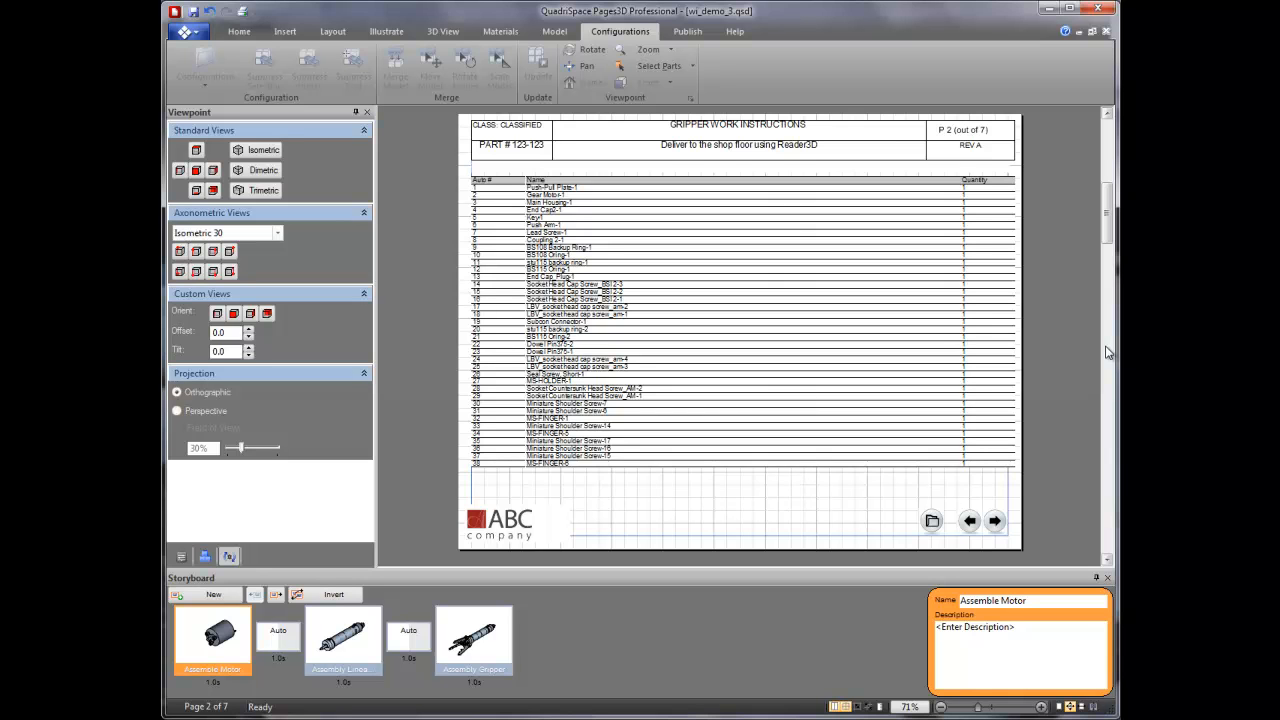
left_click(1108, 352)
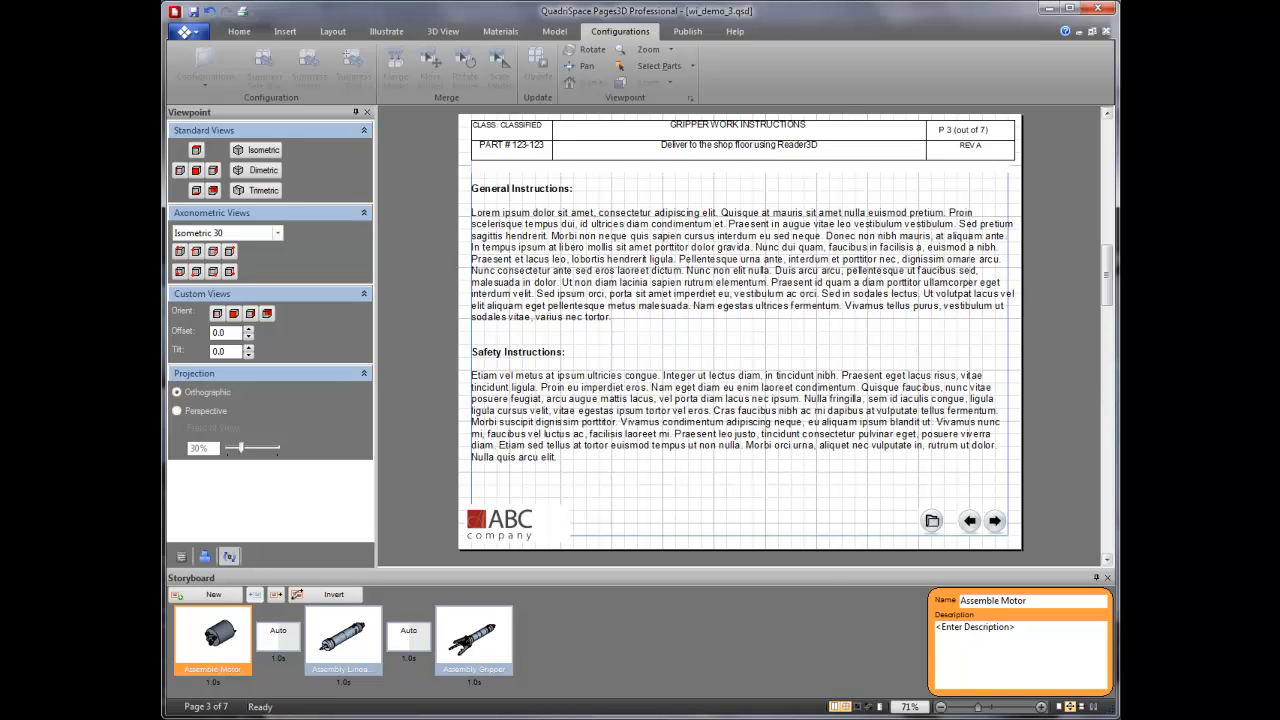
left_click(1108, 468)
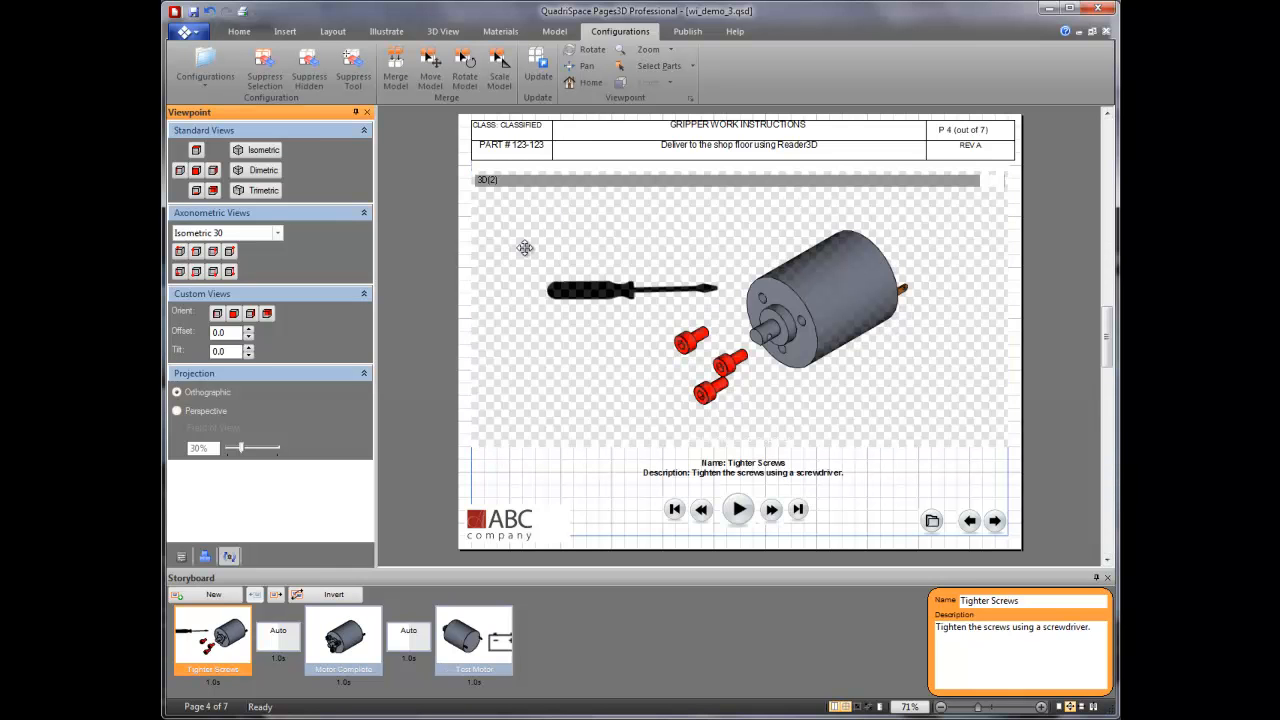
left_click(1108, 487)
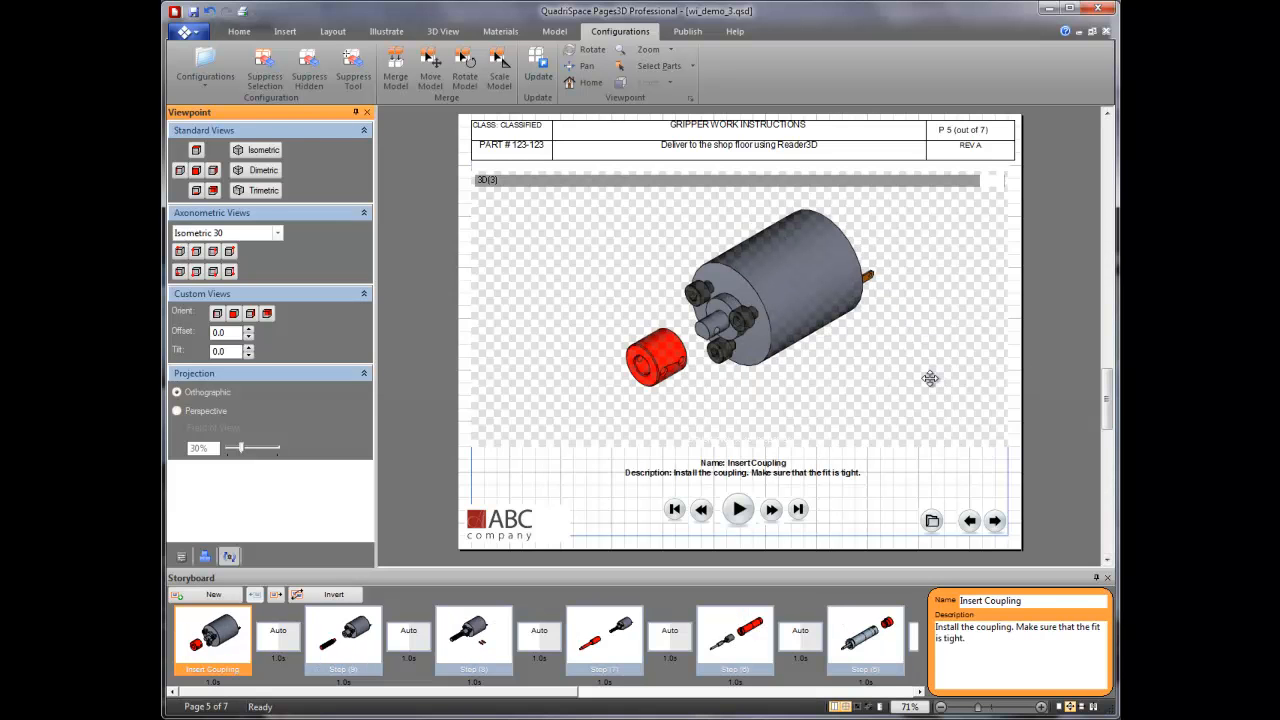
left_click(237, 36)
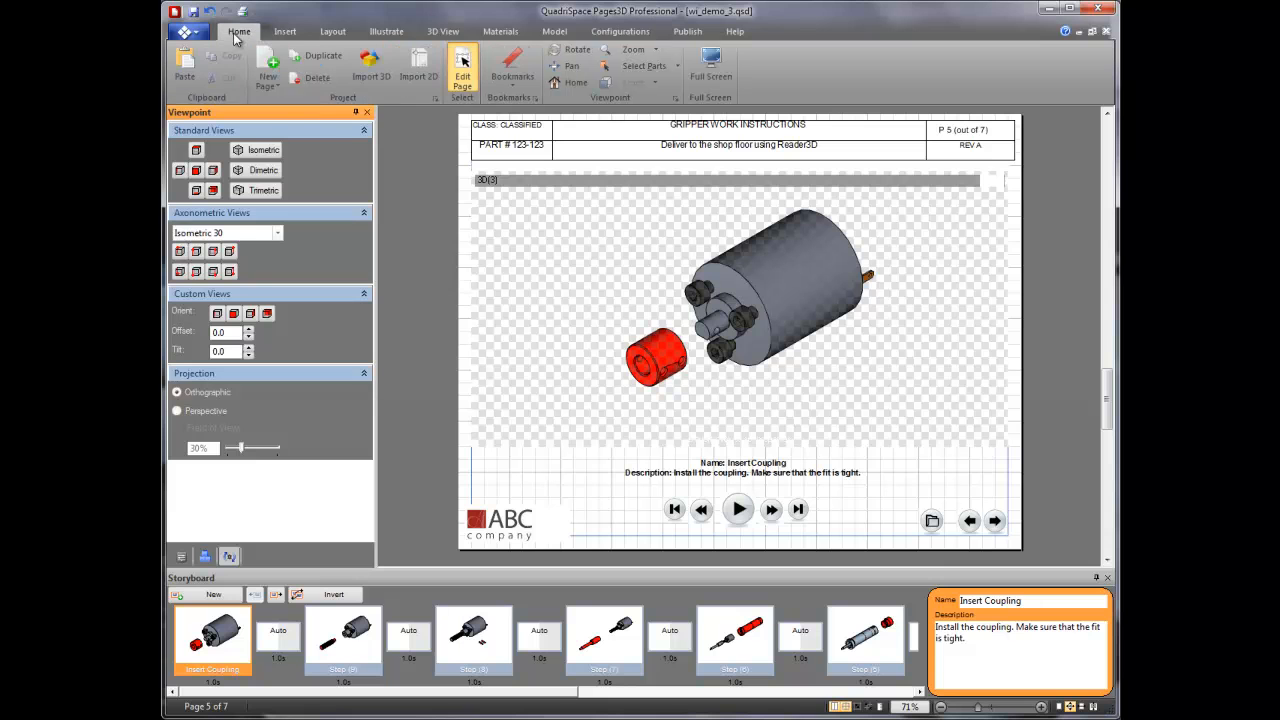
left_click(312, 75)
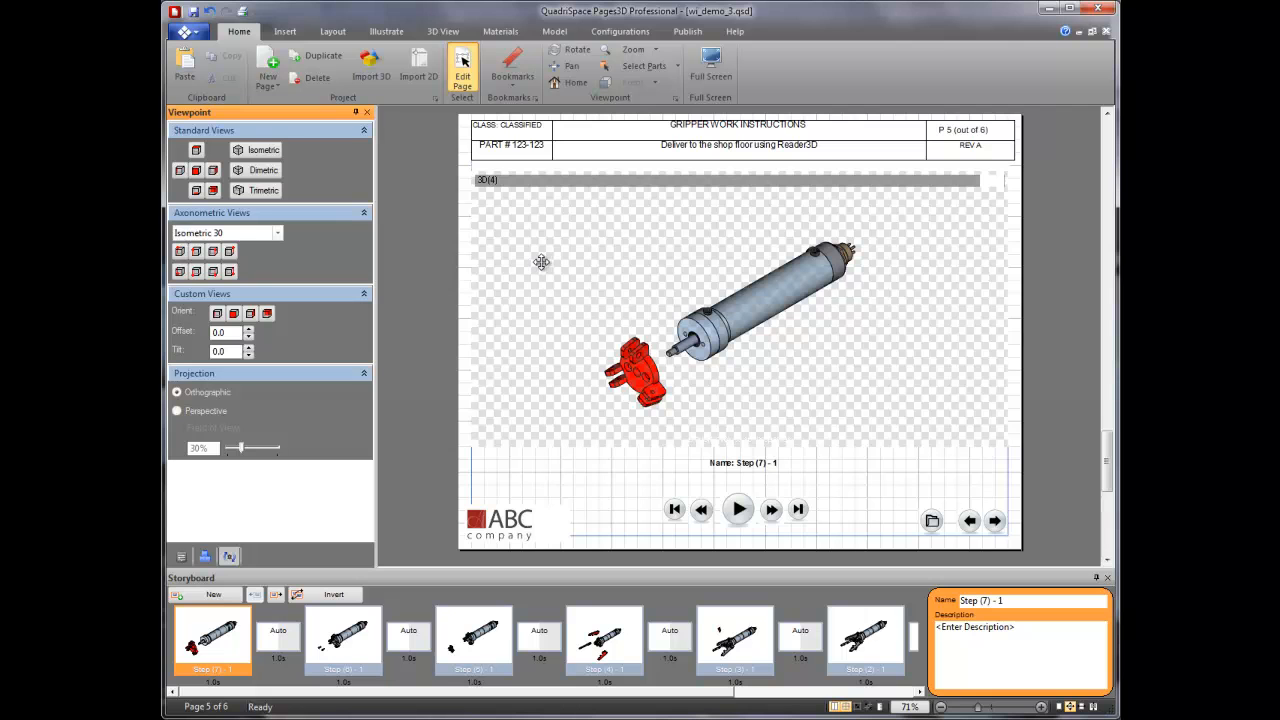
left_click(314, 78)
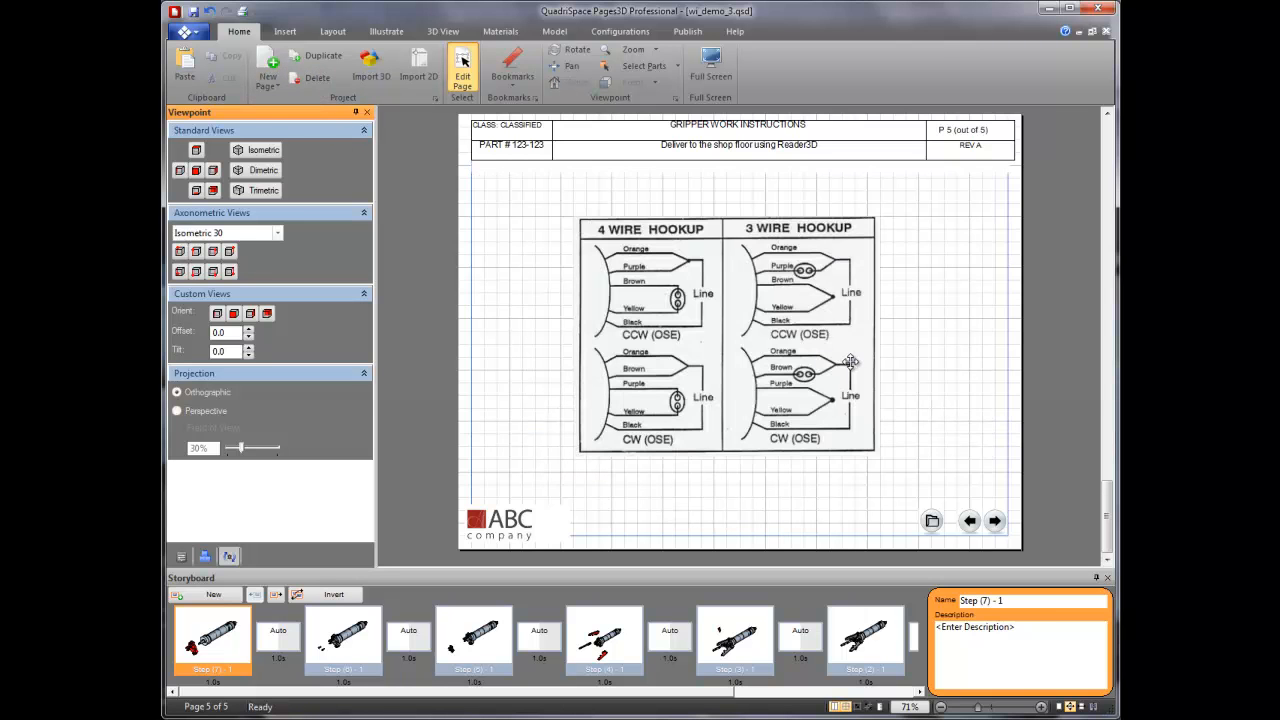
left_click(801, 353)
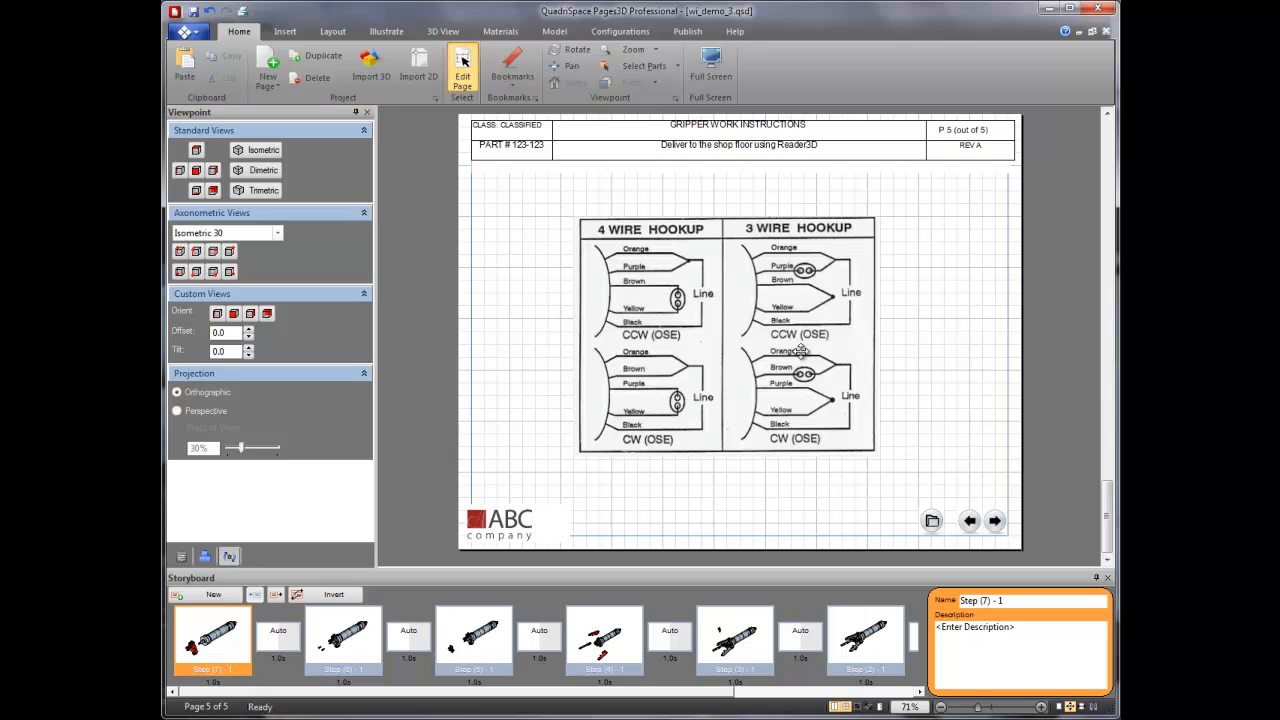
left_click(931, 437)
Save the document as the Pages3D page template wi_demo_3.qst in Custom Templates, and close the document without saving its changes
left_click(183, 33)
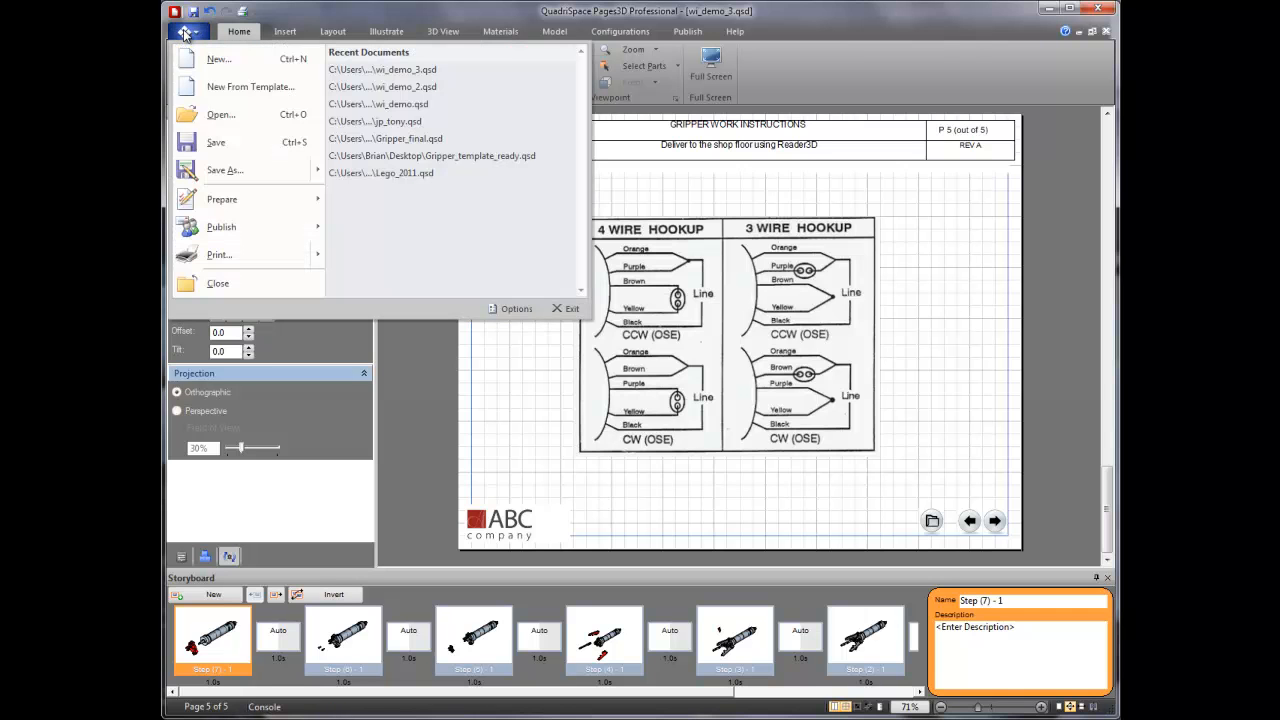
left_click(319, 174)
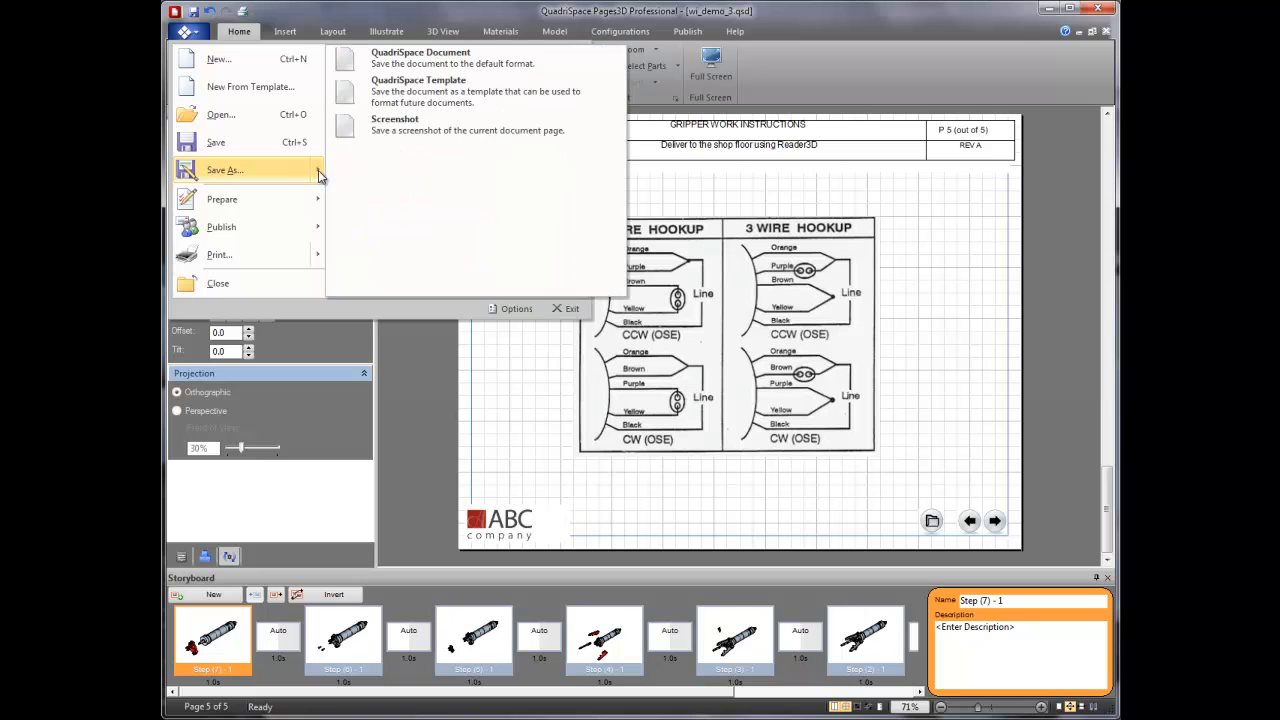
left_click(435, 93)
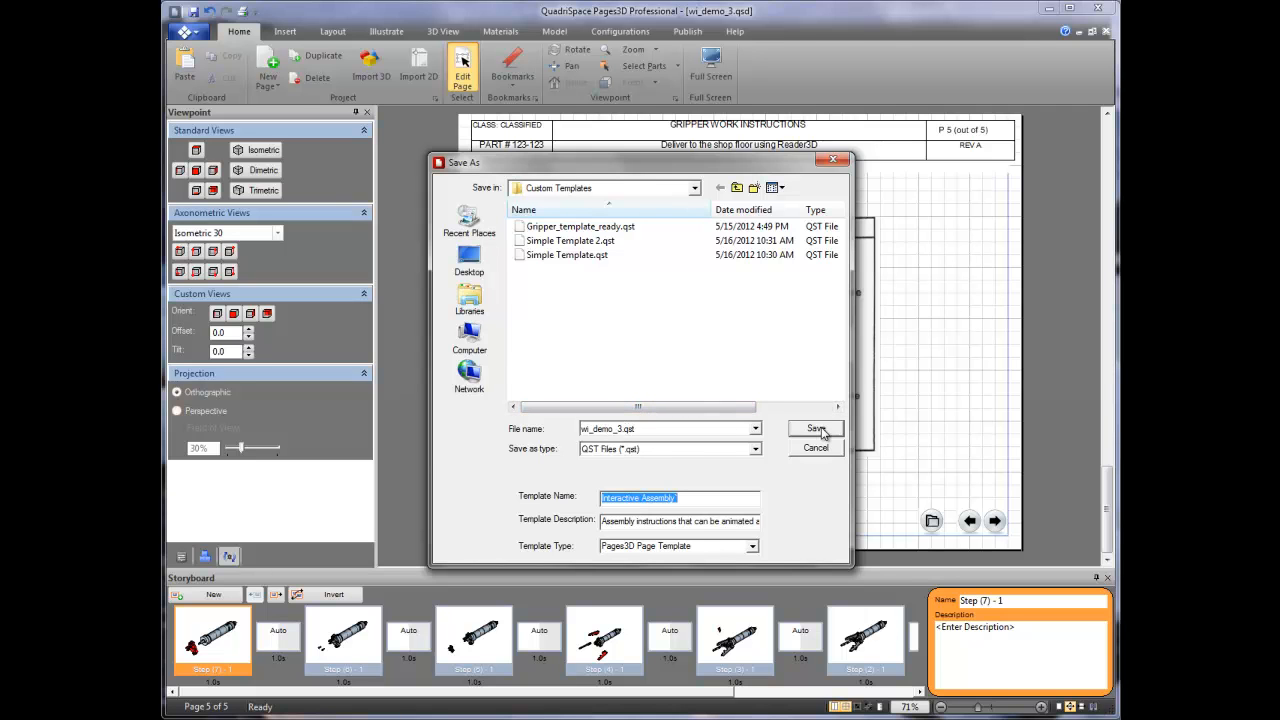
left_click(818, 429)
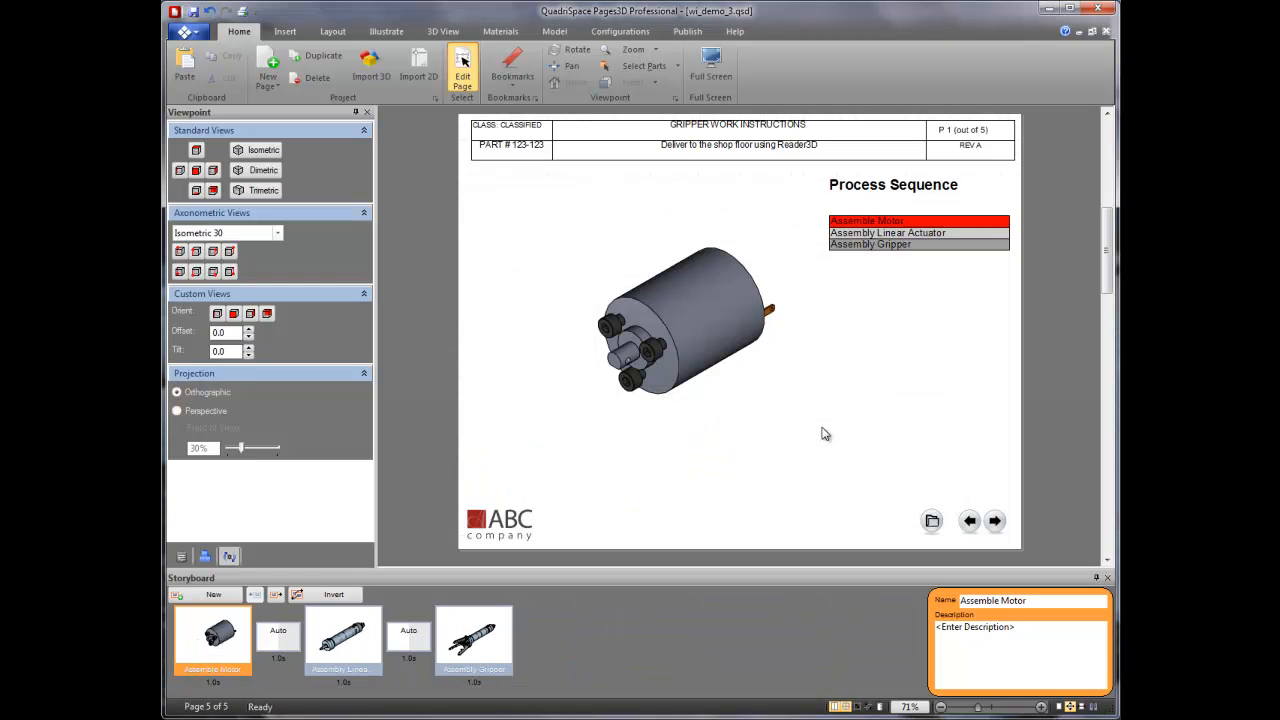
scroll(825, 434, "down", 2)
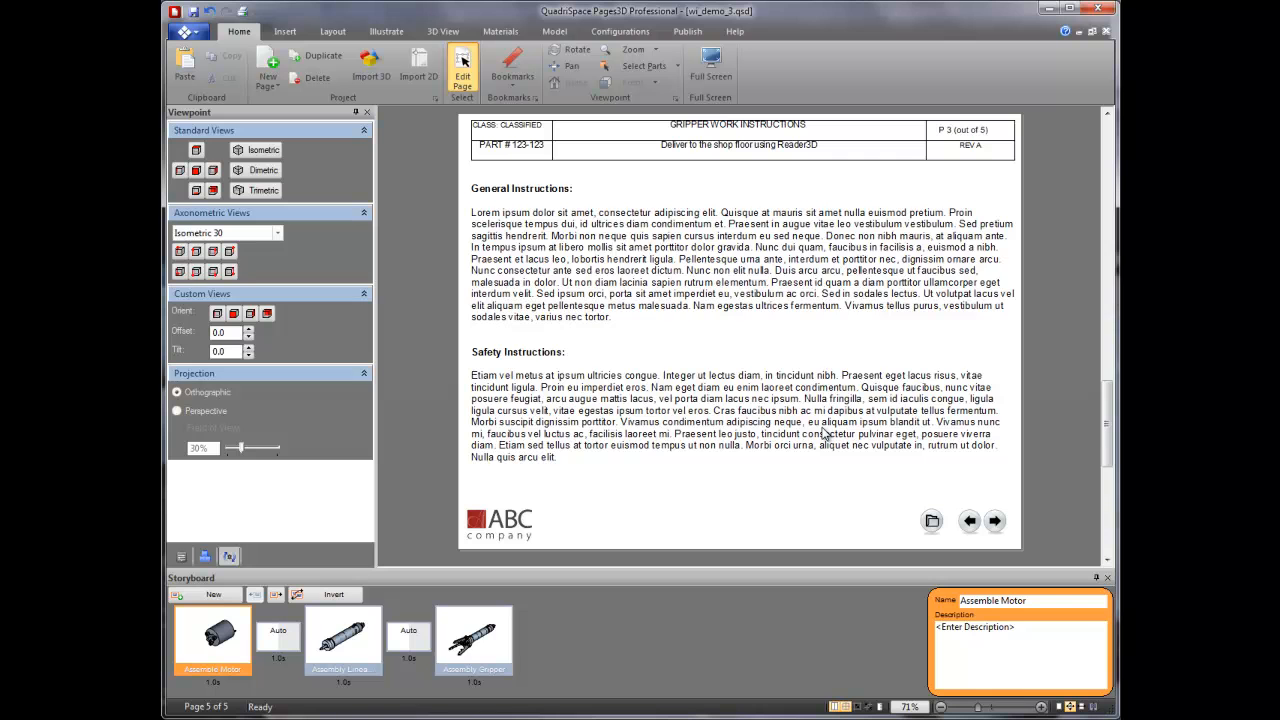
scroll(825, 434, "down", 2)
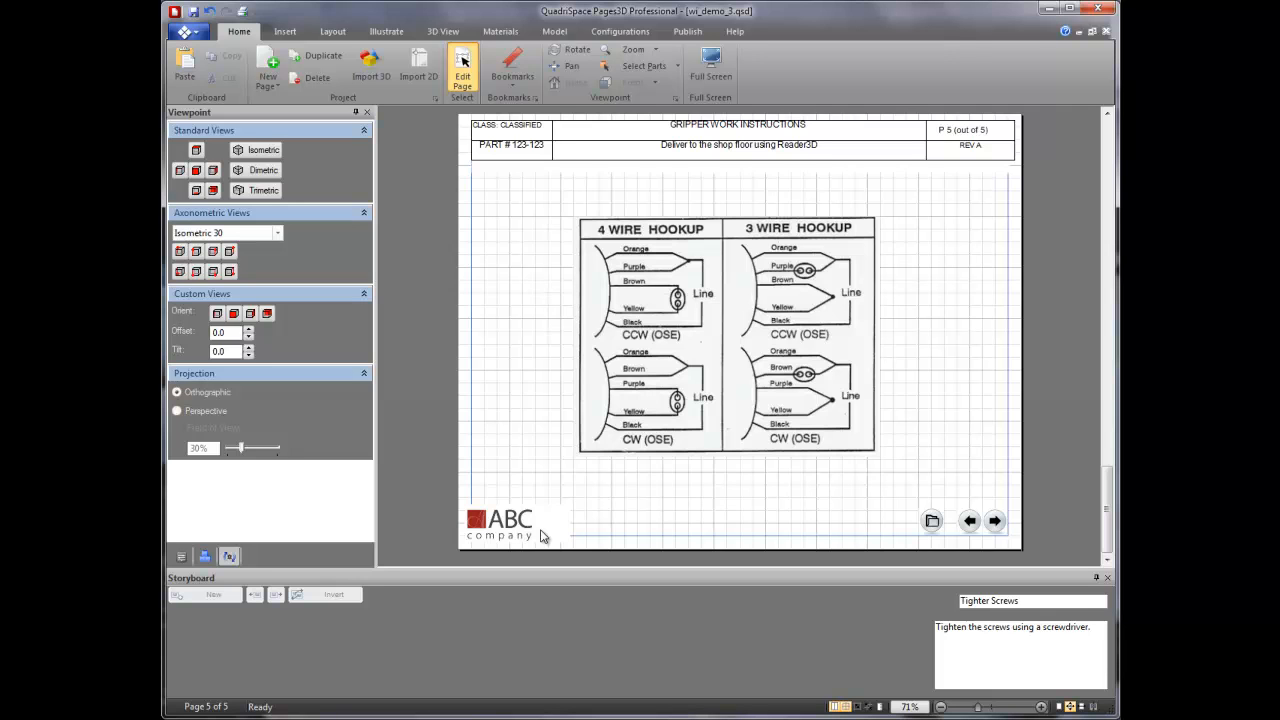
left_click(1106, 32)
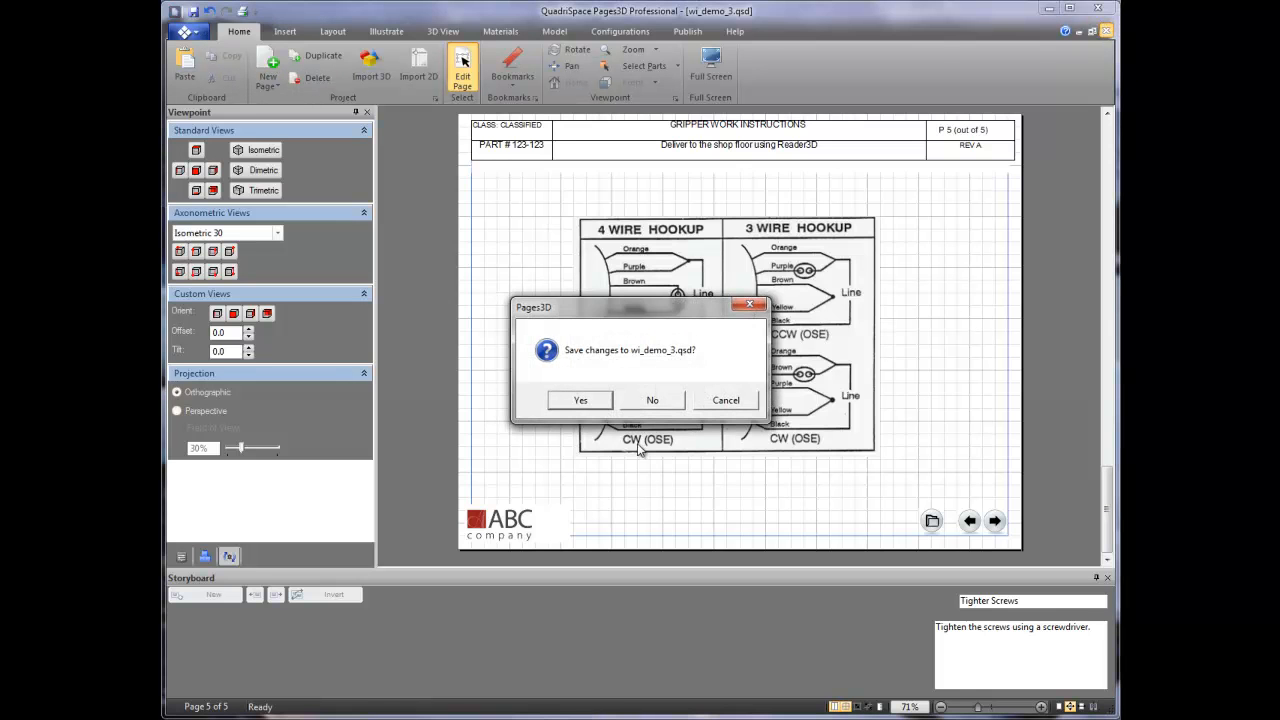
left_click(656, 401)
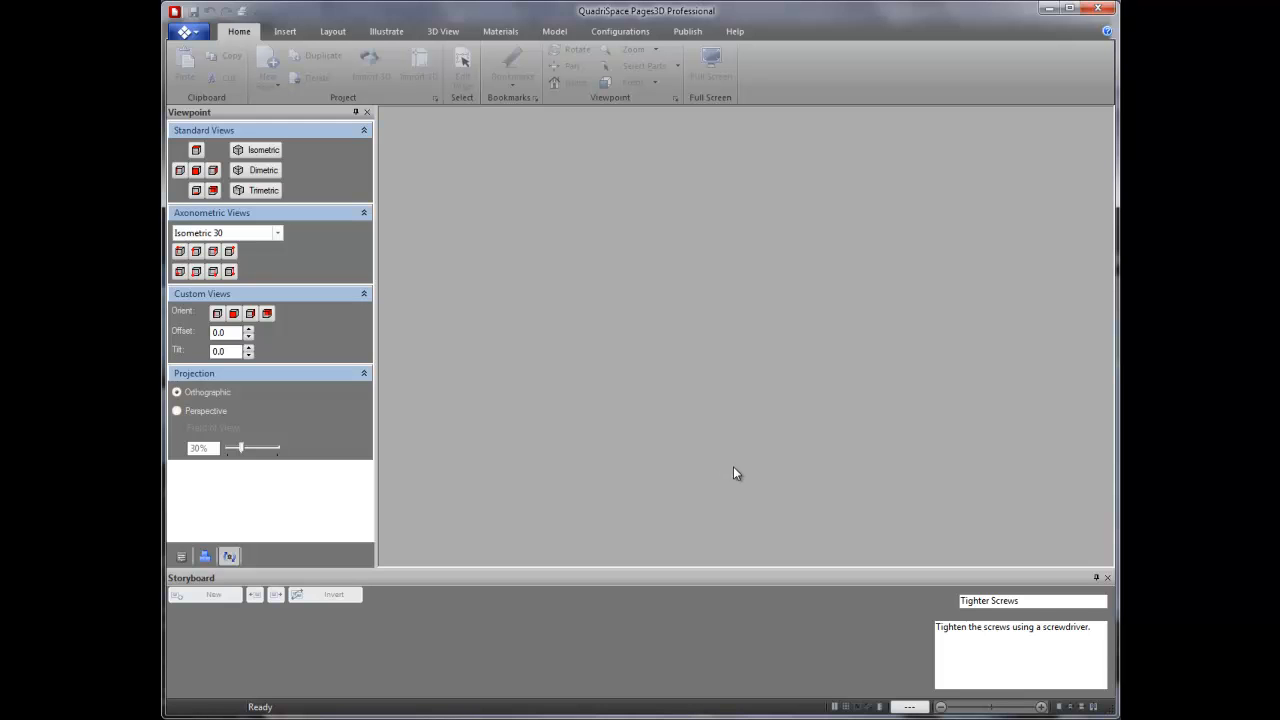
Start a new document from a template and select the custom Interactive Assembly template whose thumbnail shows the dark cylindrical motor
left_click(185, 32)
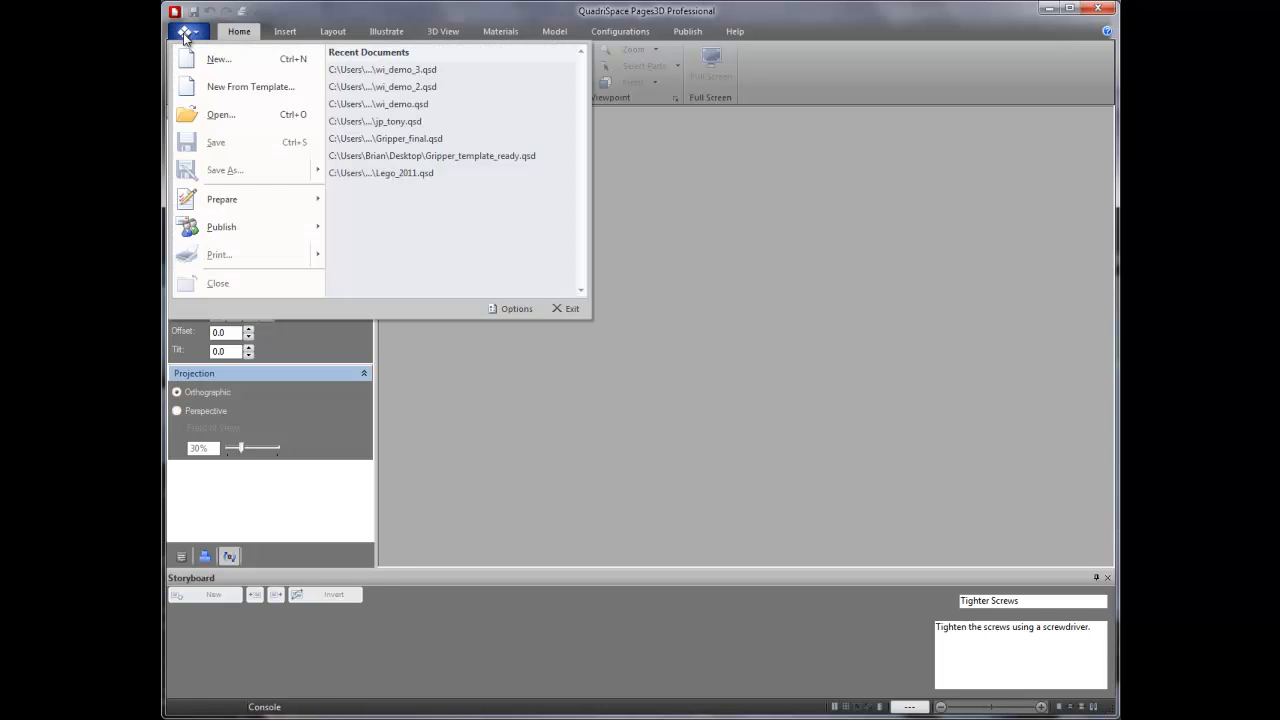
left_click(264, 86)
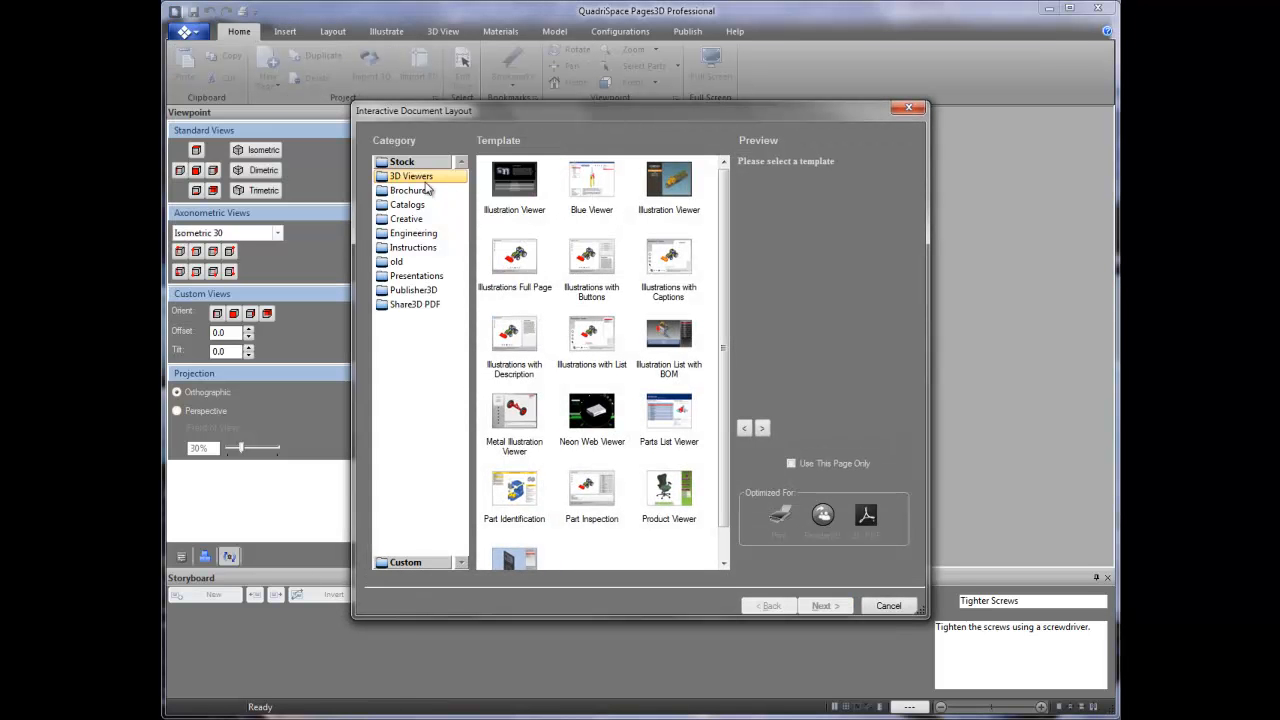
left_click(406, 563)
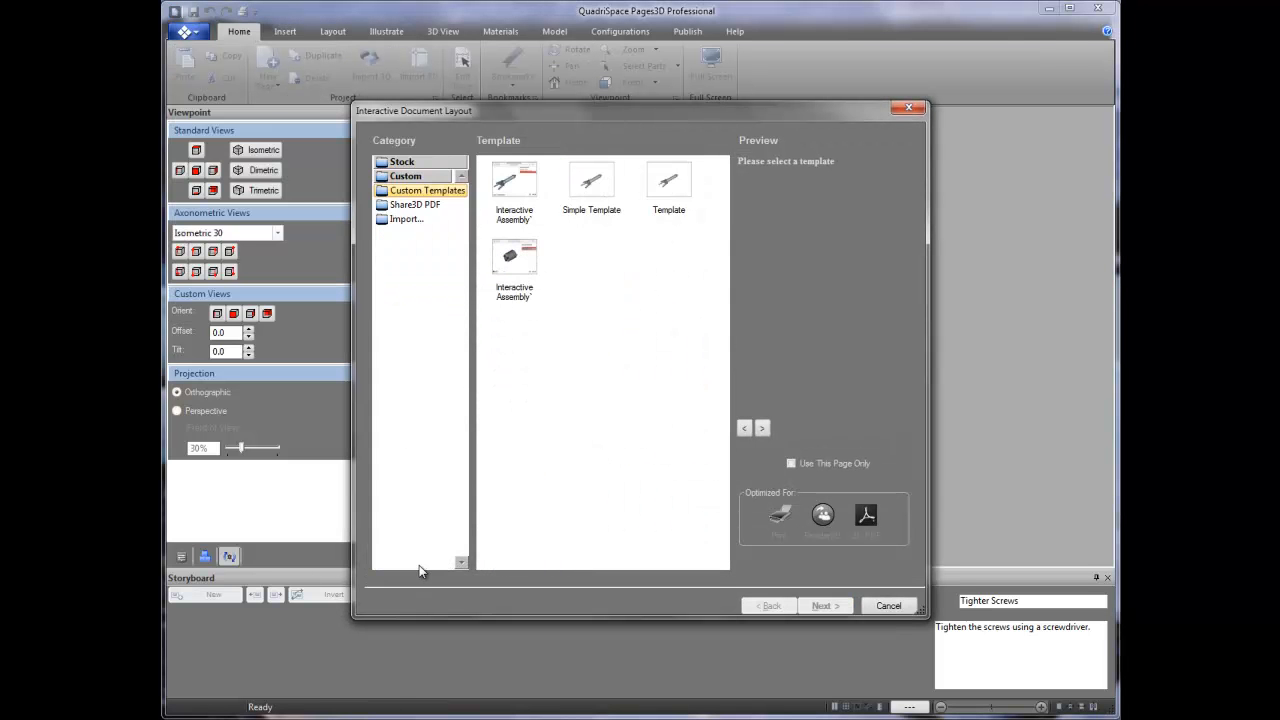
left_click(519, 266)
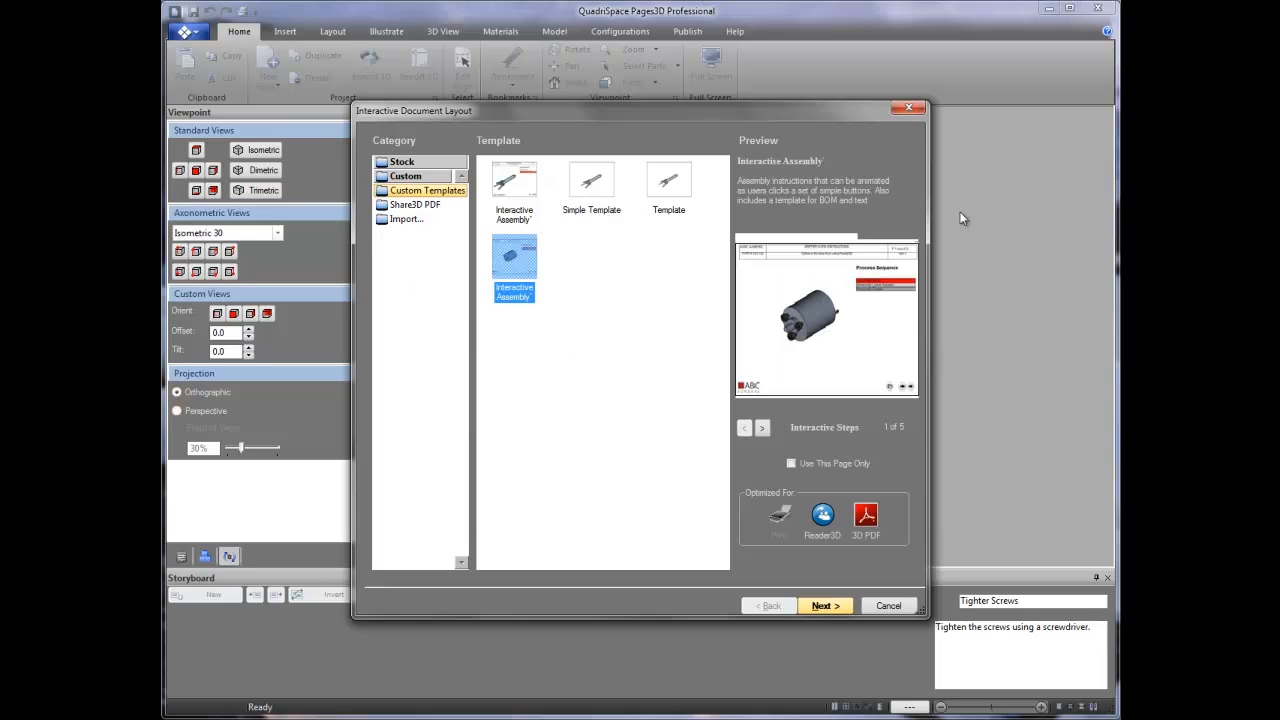
Examine the previews of all the pages in the selected Interactive Assembly template, returning to the first page
left_click(762, 427)
left_click(762, 427)
left_click(762, 427)
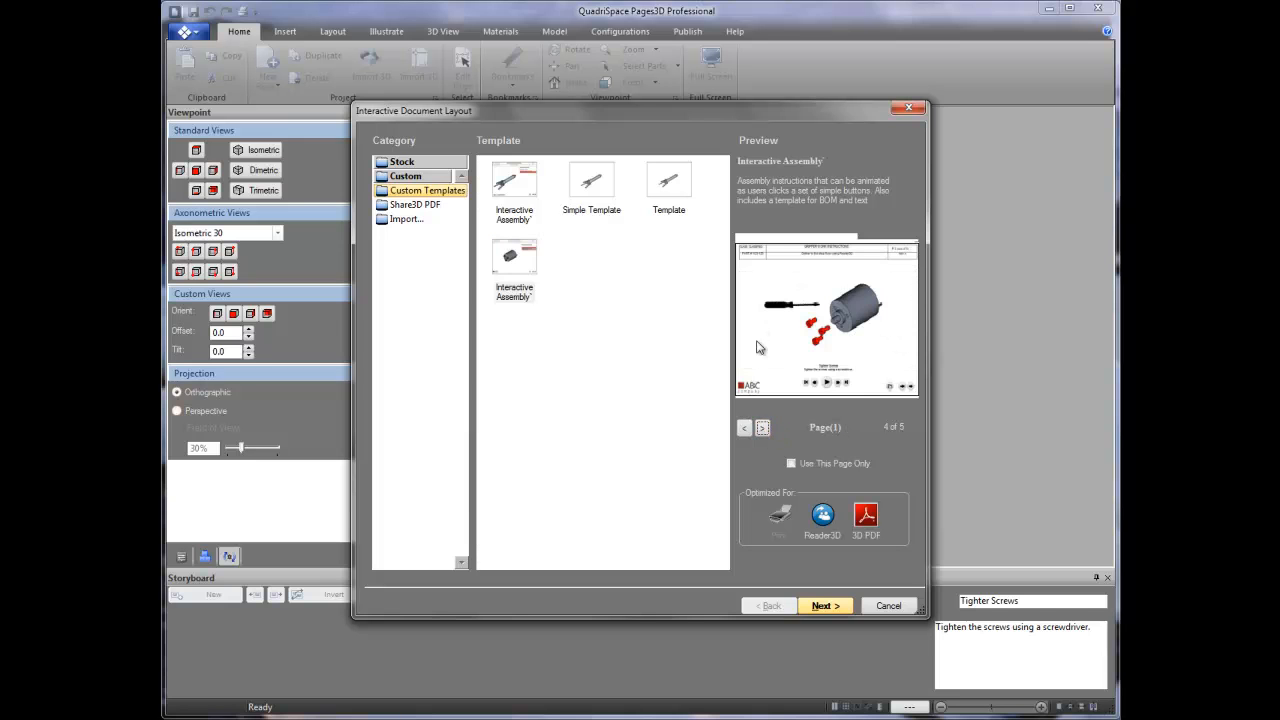
left_click(762, 429)
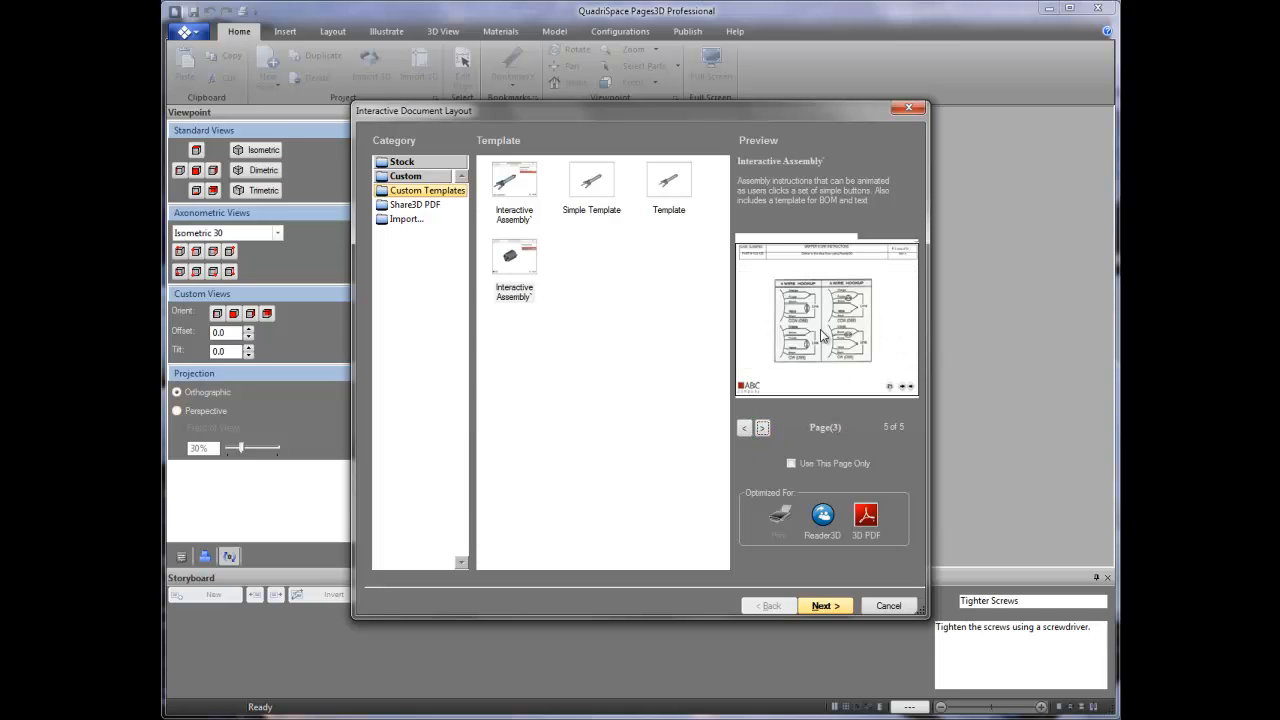
left_click(744, 430)
left_click(744, 430)
left_click(744, 430)
left_click(744, 430)
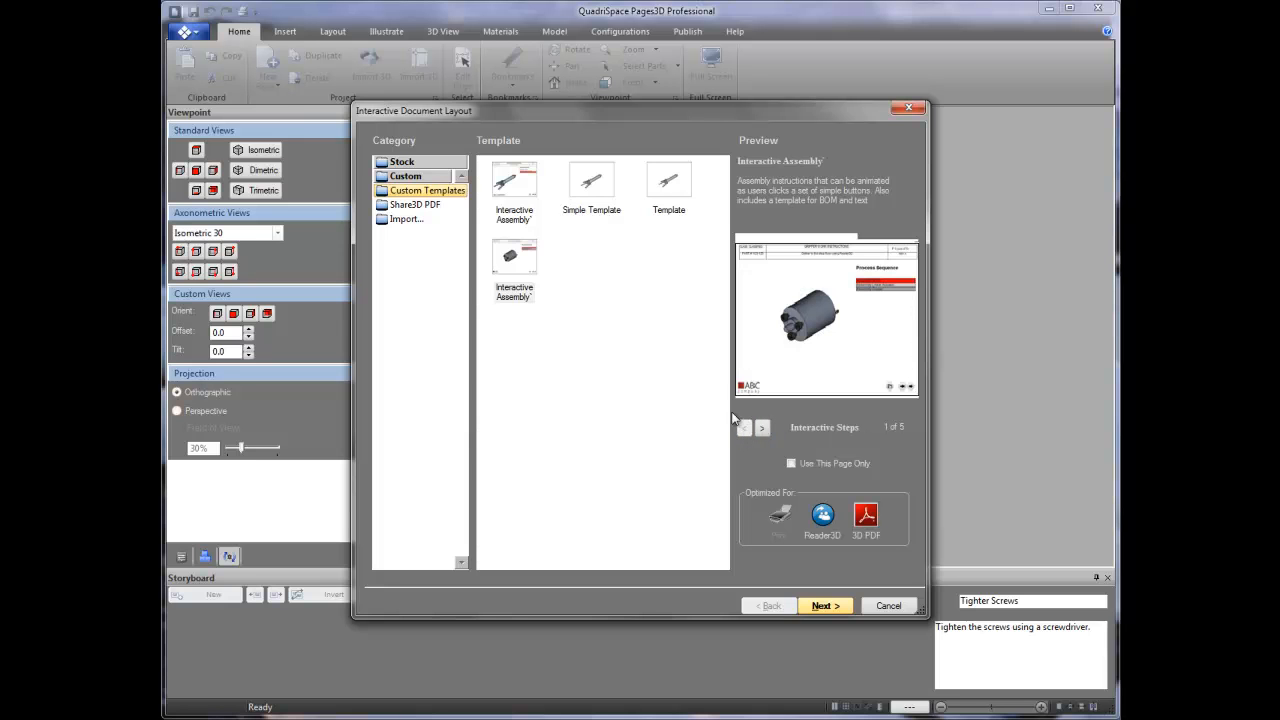
Create the document from the template with Power_supply_fan_left.SLDASM as its starting 3D model, using the last saved quality
left_click(827, 606)
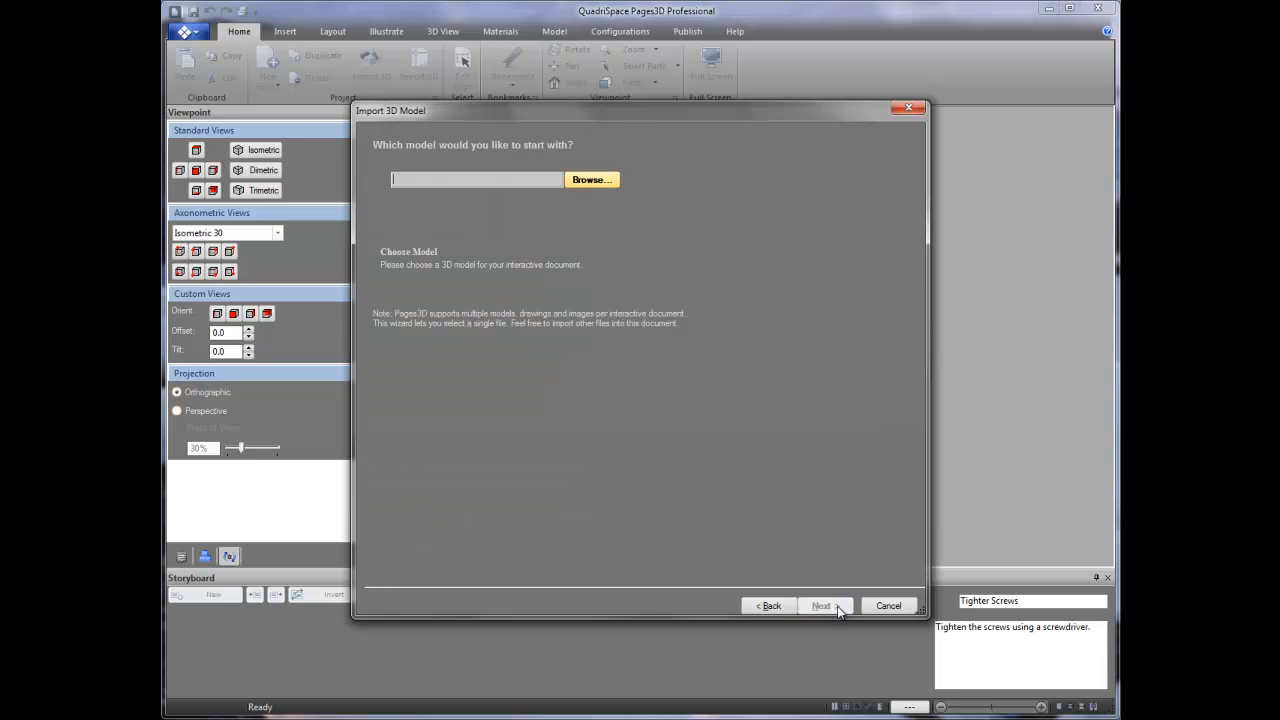
left_click(592, 180)
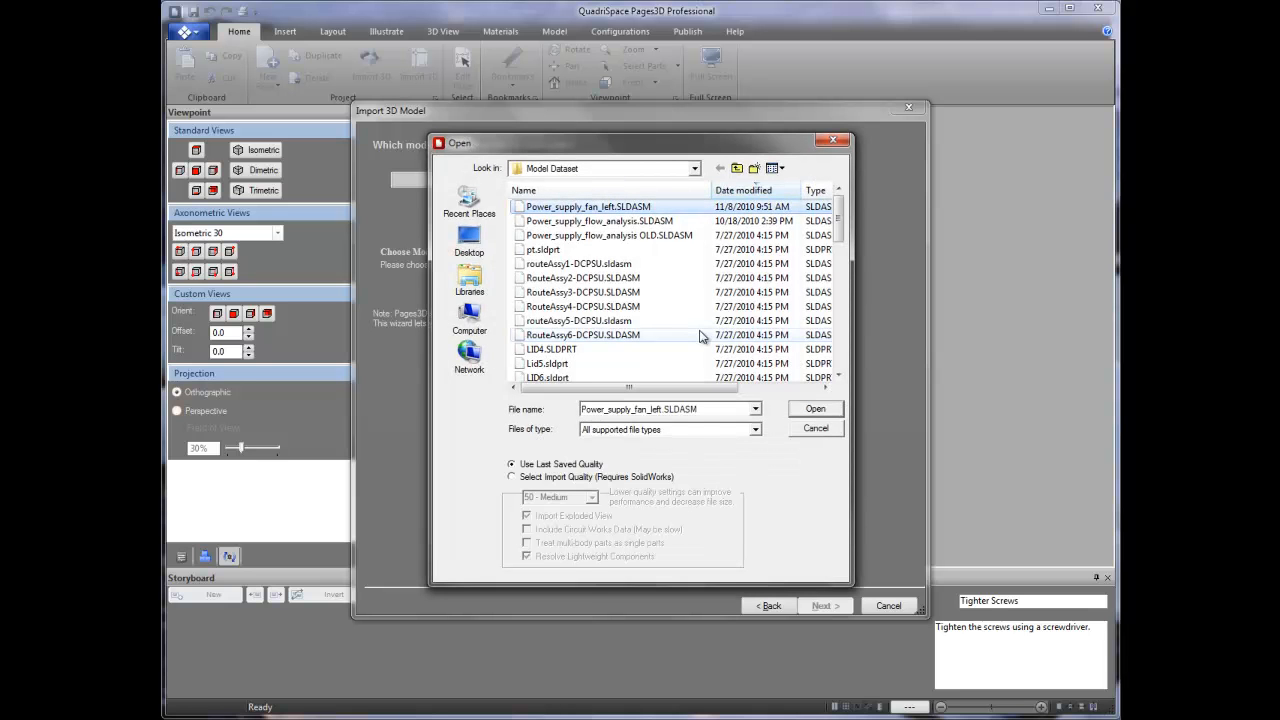
left_click(815, 409)
left_click(825, 605)
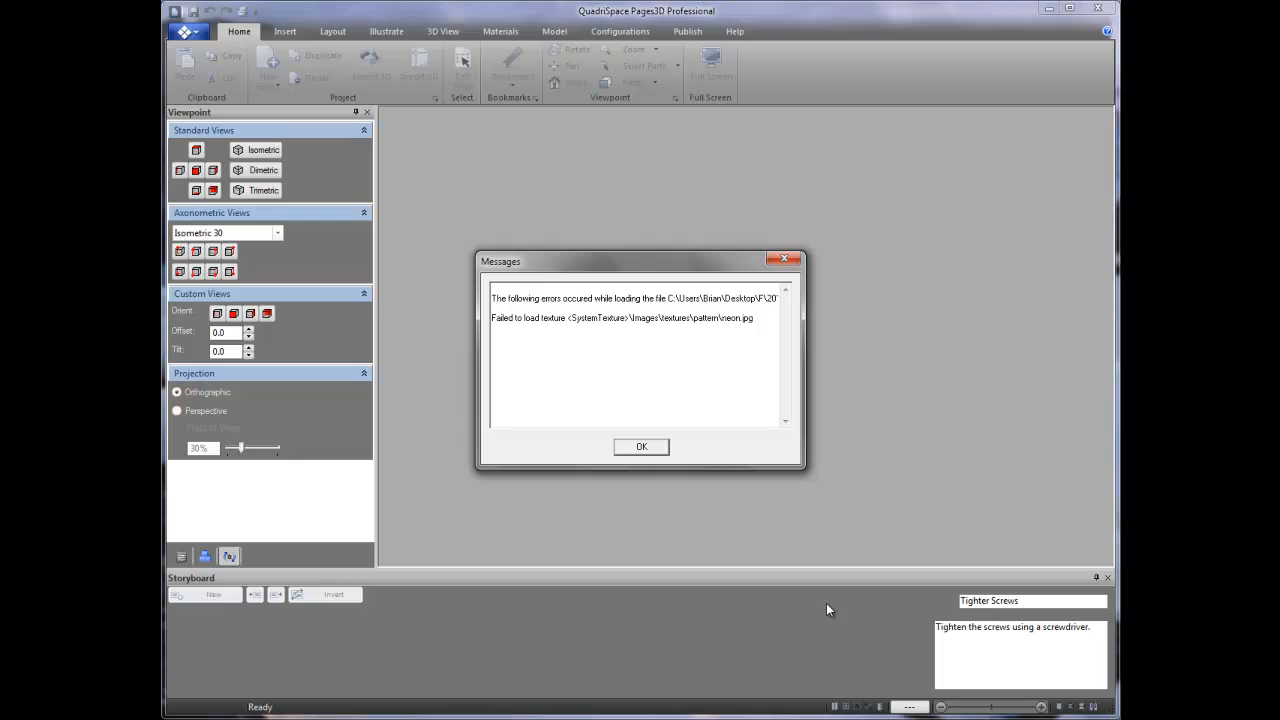
left_click(641, 446)
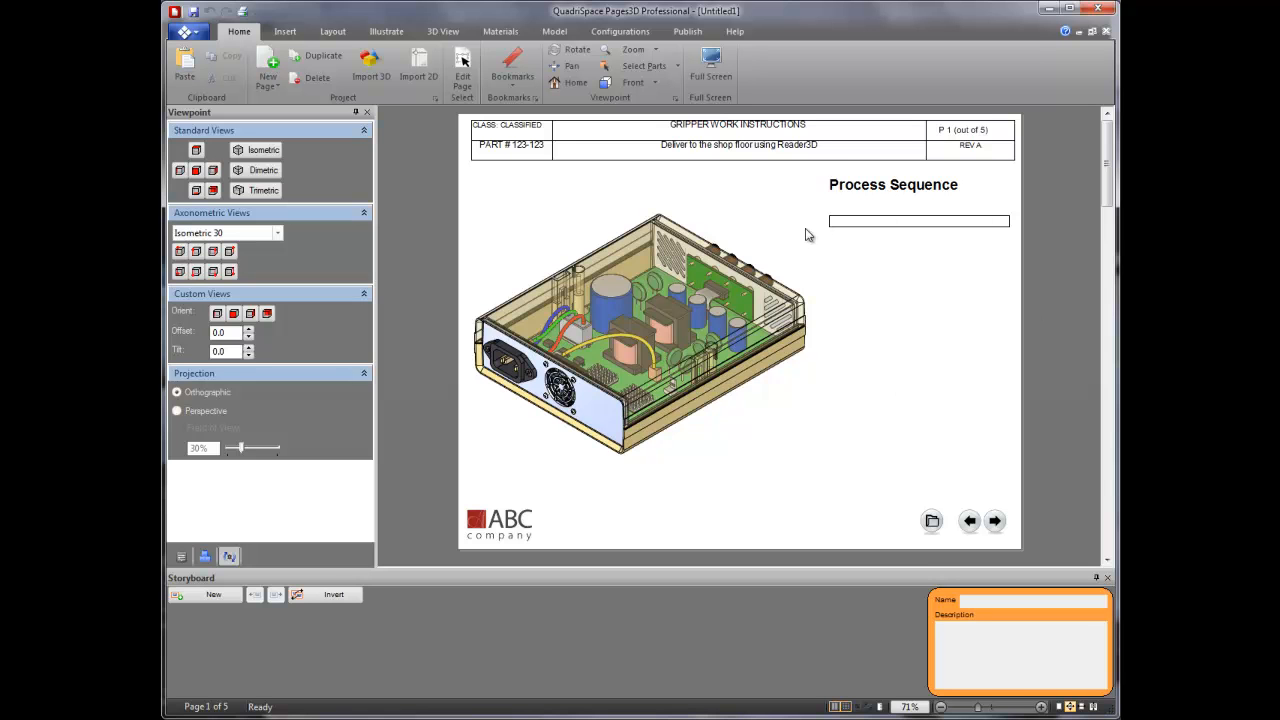
Add two illustrations to the page 1 storyboard, the second with the power supply rotated to show its terminal side
left_click(247, 594)
left_click(631, 393)
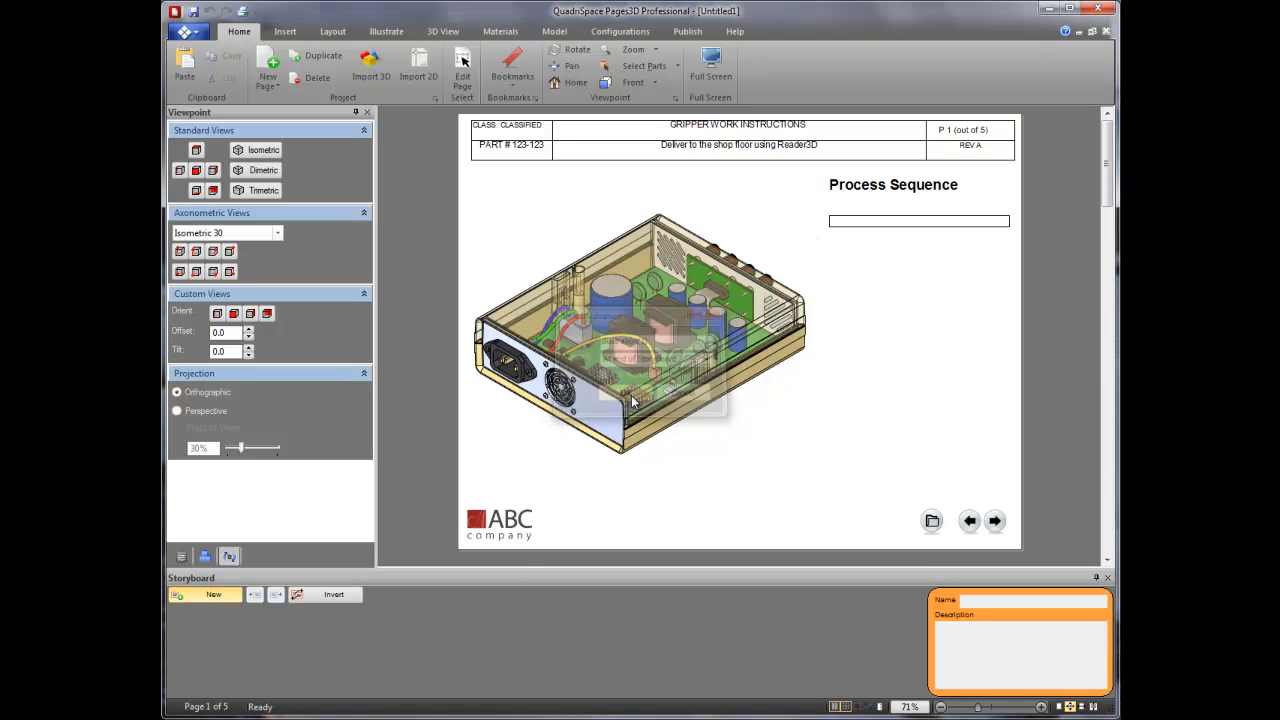
left_click(214, 595)
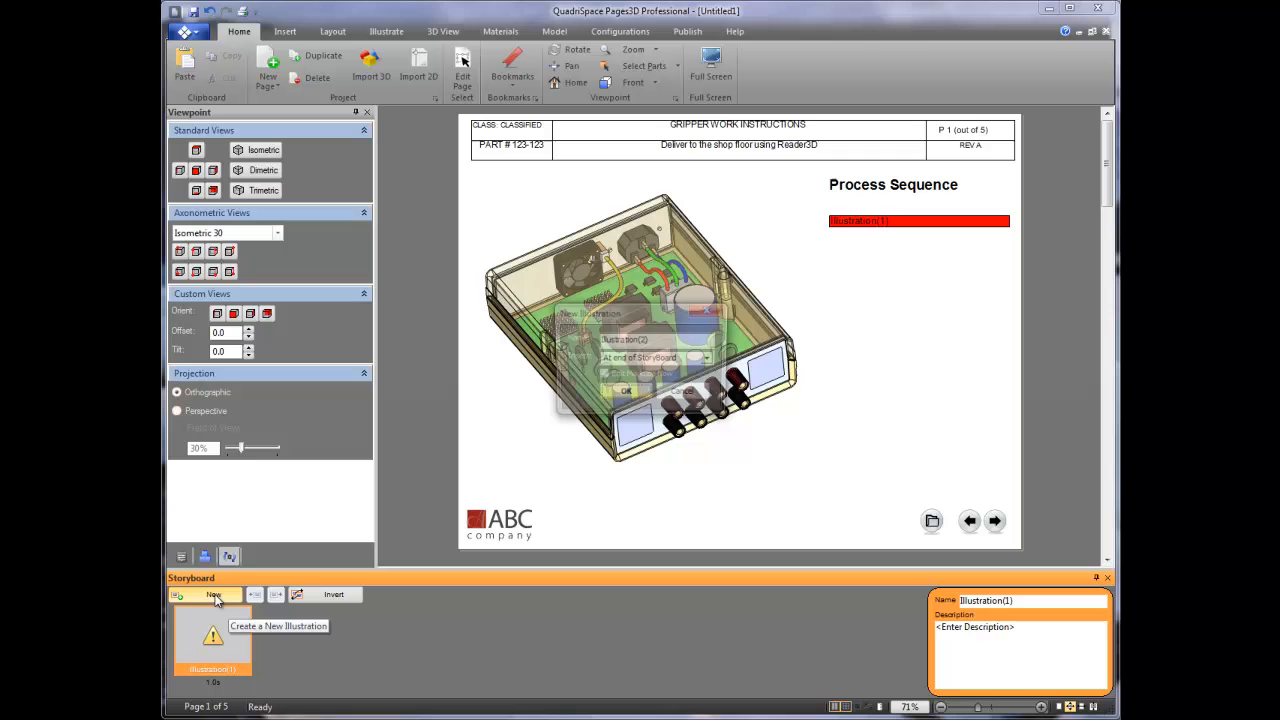
left_click(621, 400)
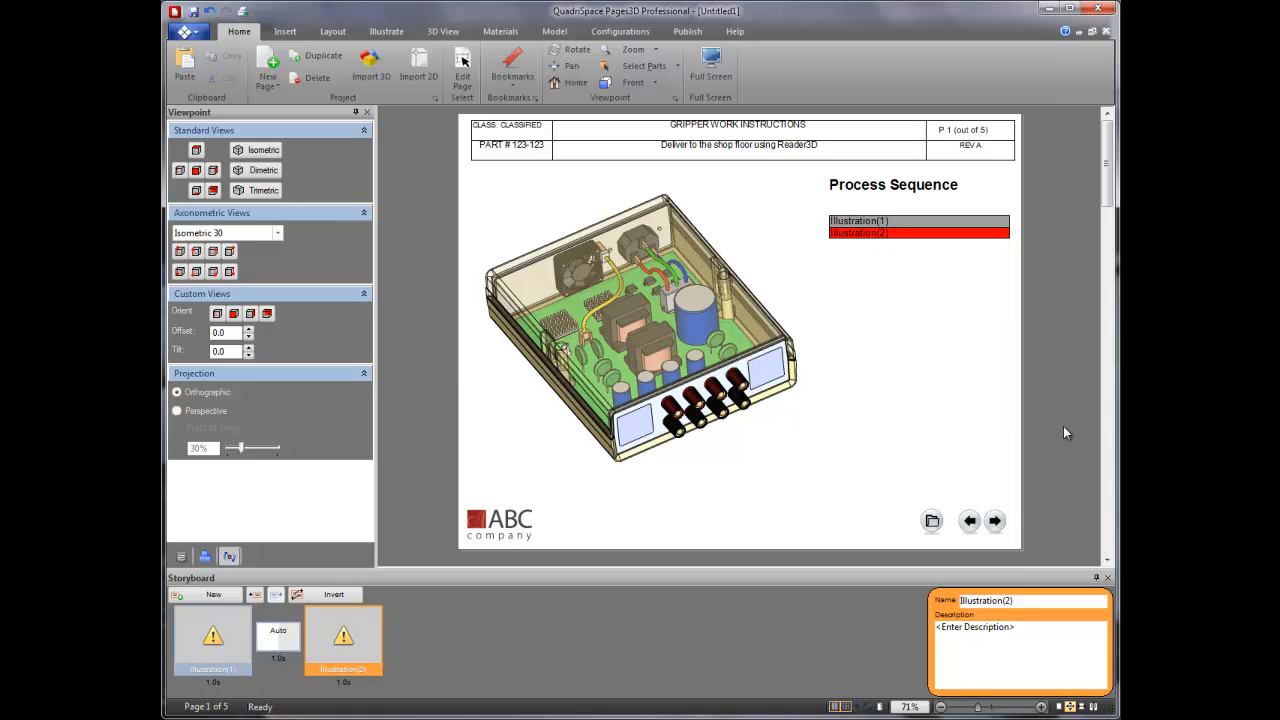
Review the remaining pages of the new document, including the instructions text, the page 4 model view with its storyboard, and the wiring diagram
left_click(1107, 451)
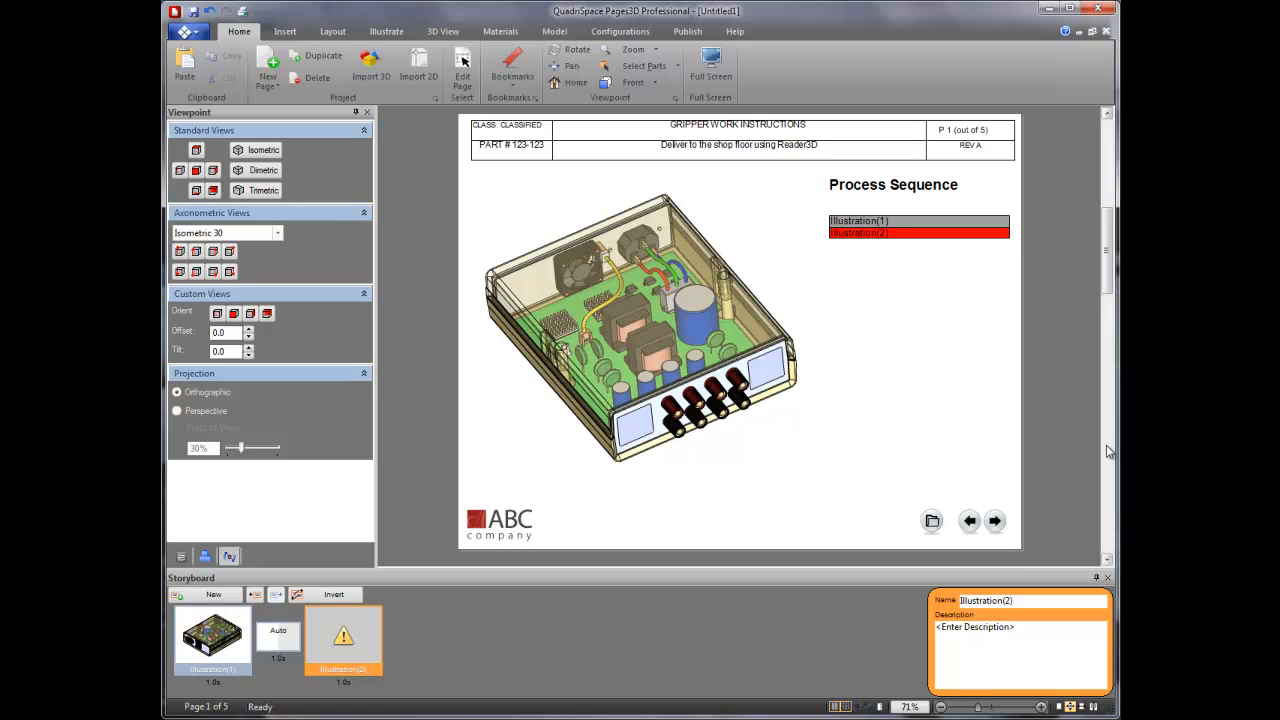
left_click(1107, 451)
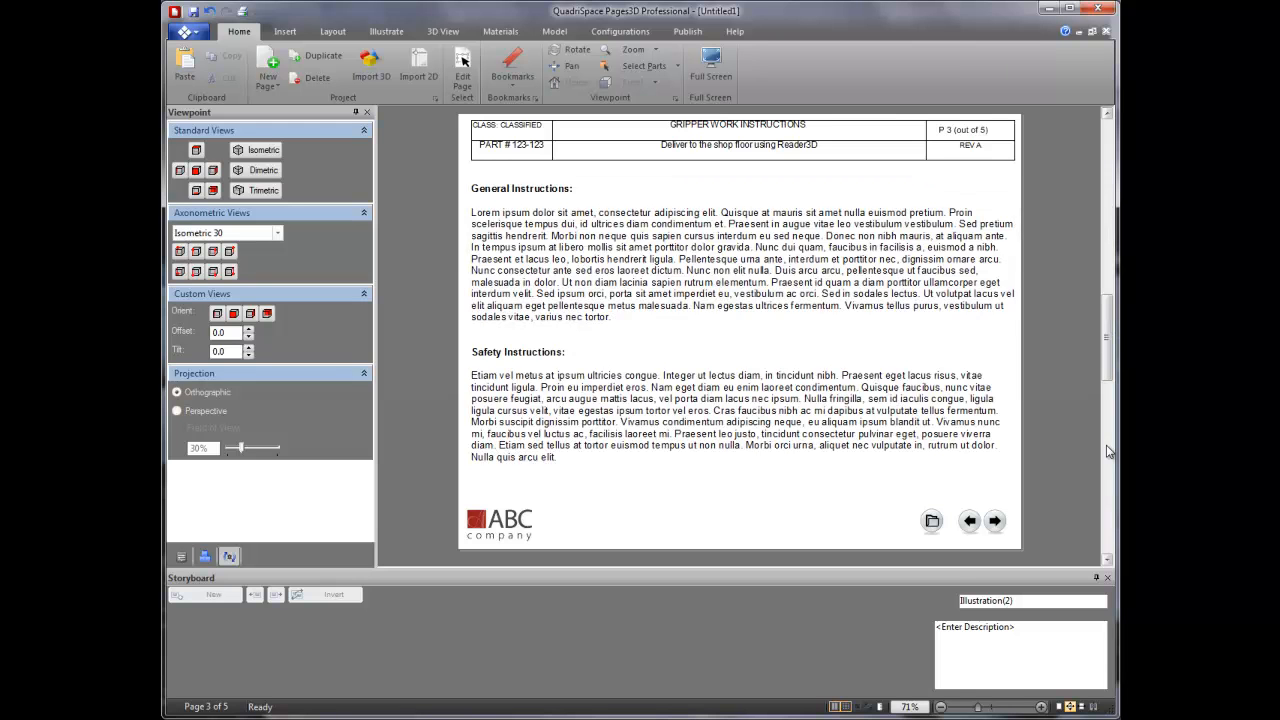
left_click(1108, 516)
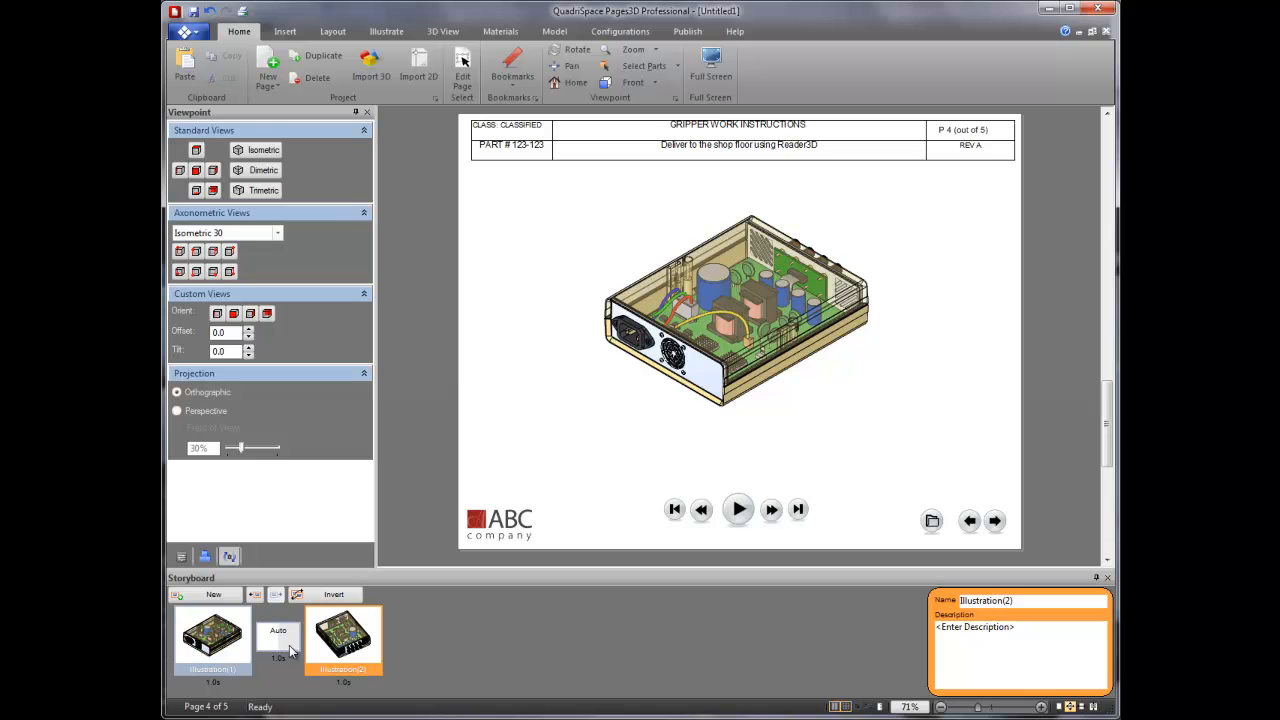
left_click(1017, 621)
left_click(1107, 515)
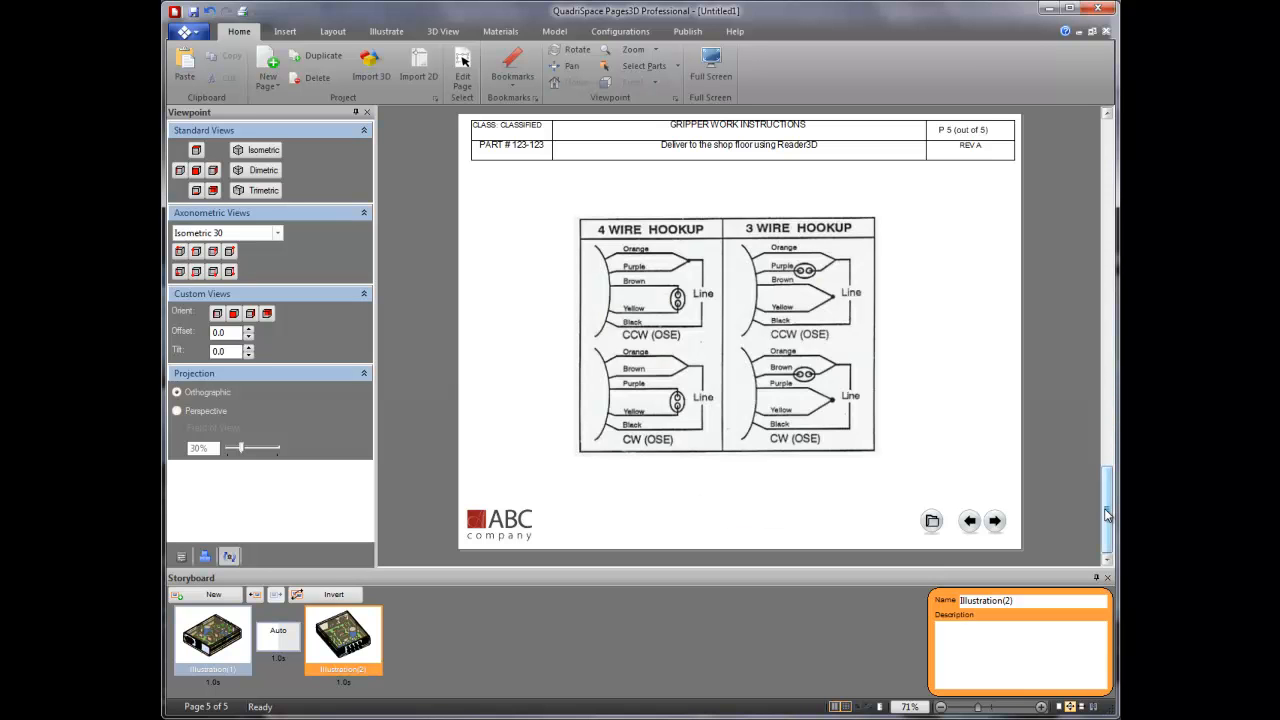
left_click(1107, 394)
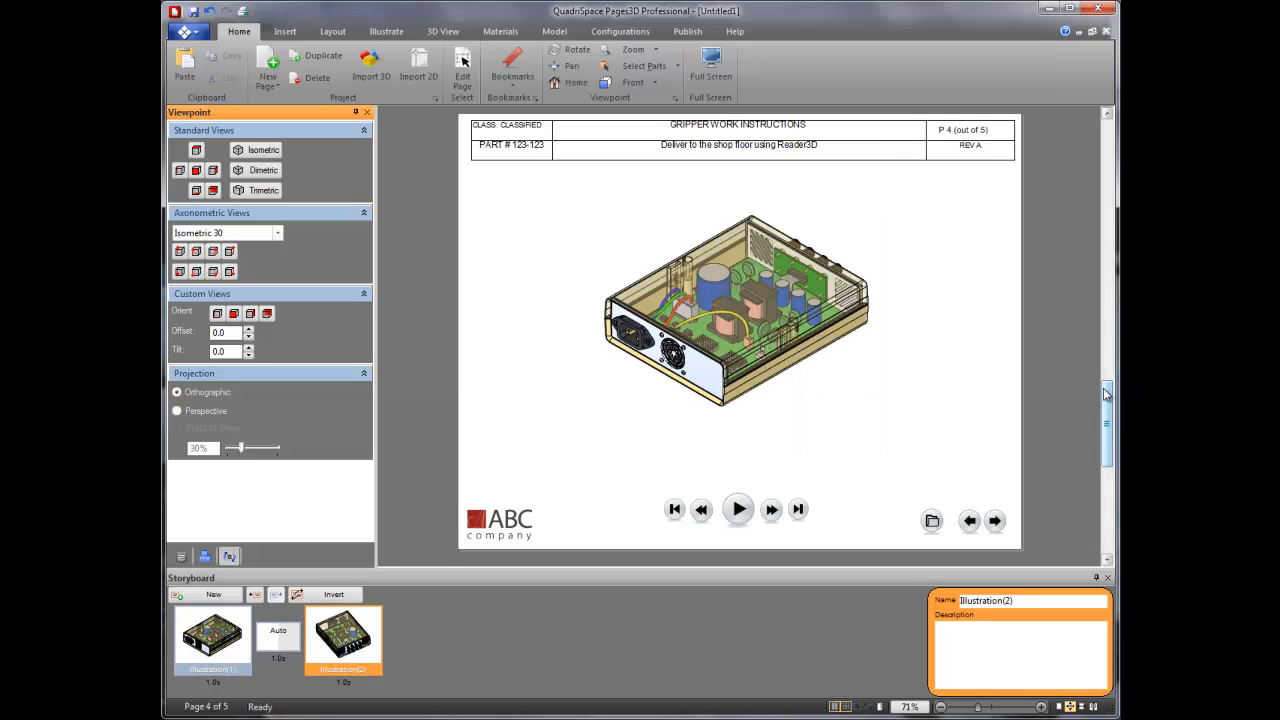